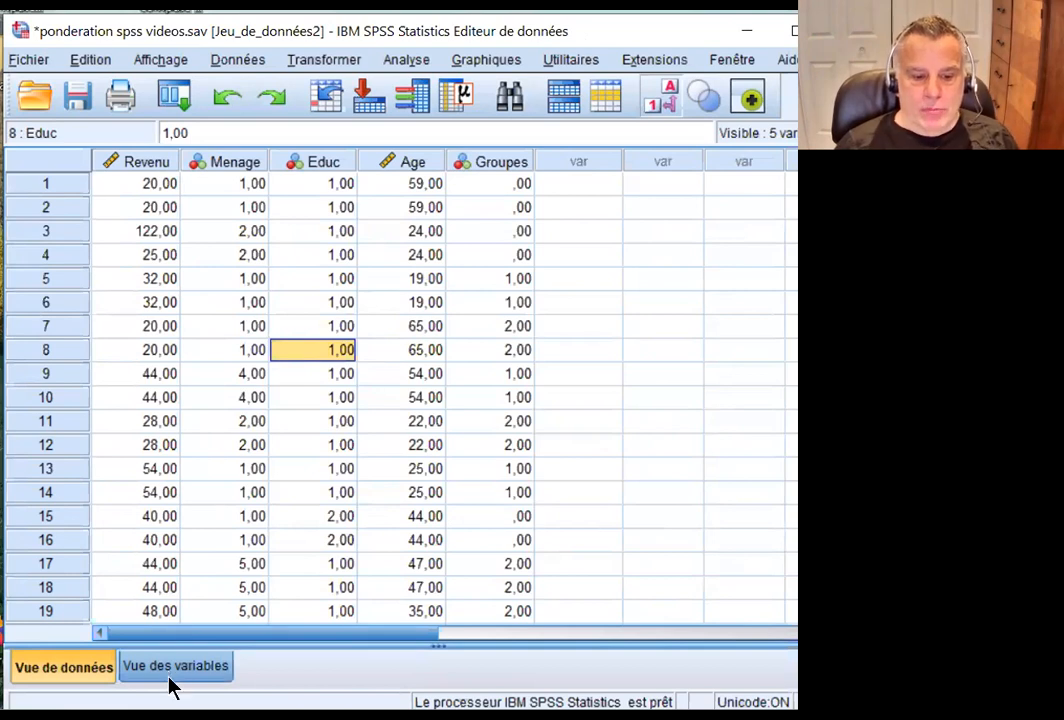
Examine the variable definitions of the dataset, including Groupes, Educ and Revenu.
click(174, 670)
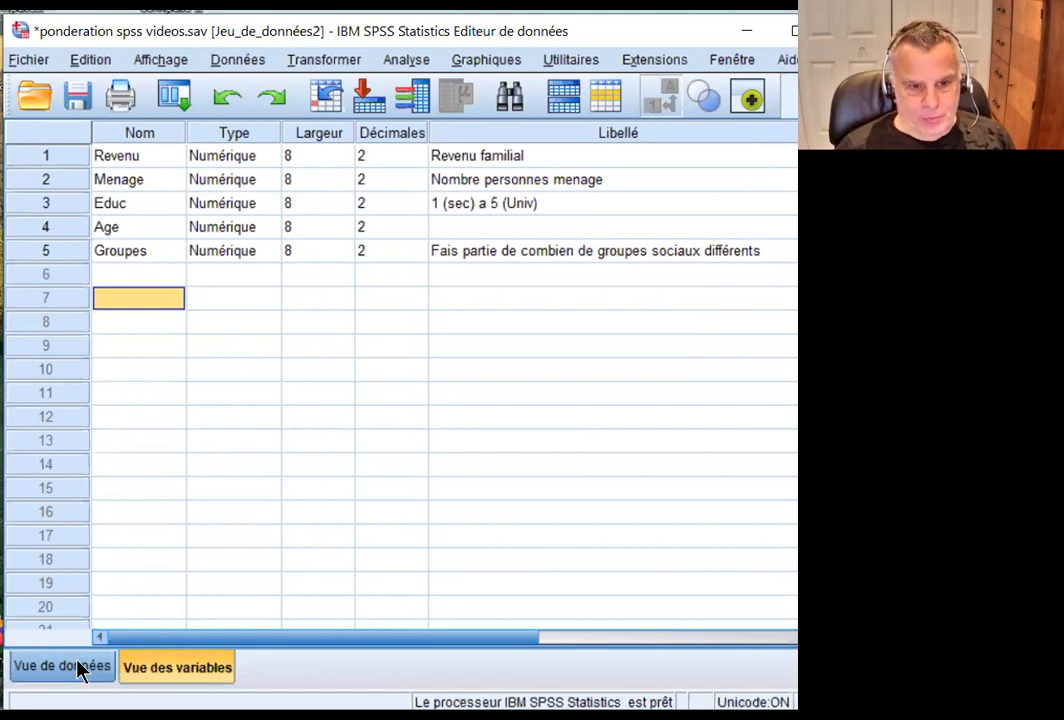
click(219, 274)
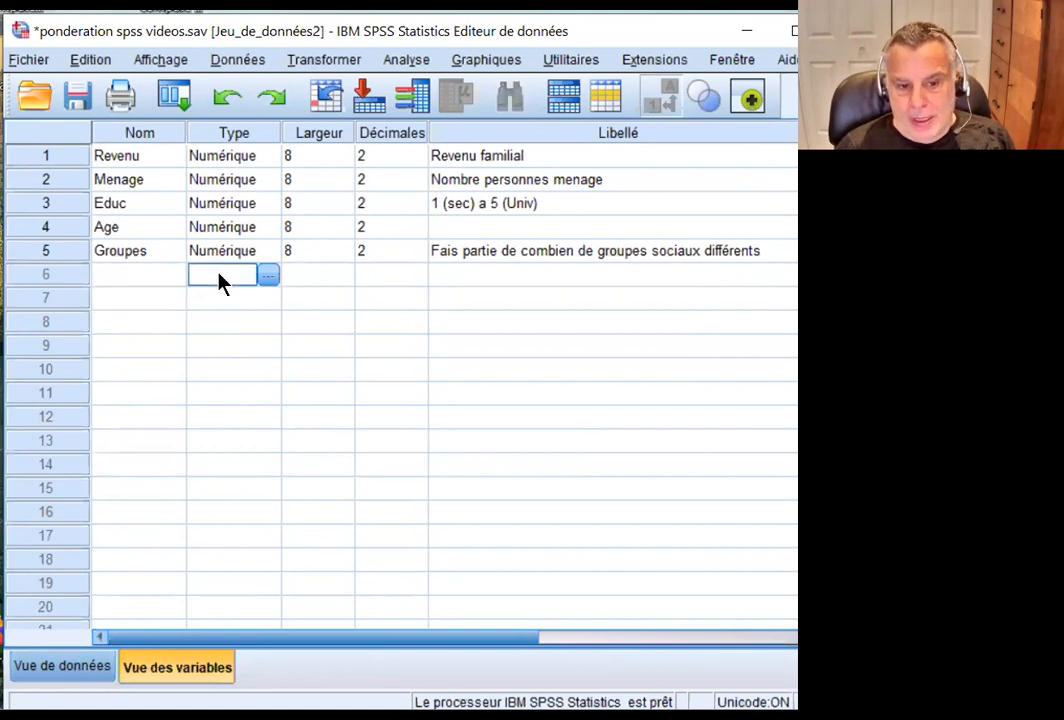
click(43, 252)
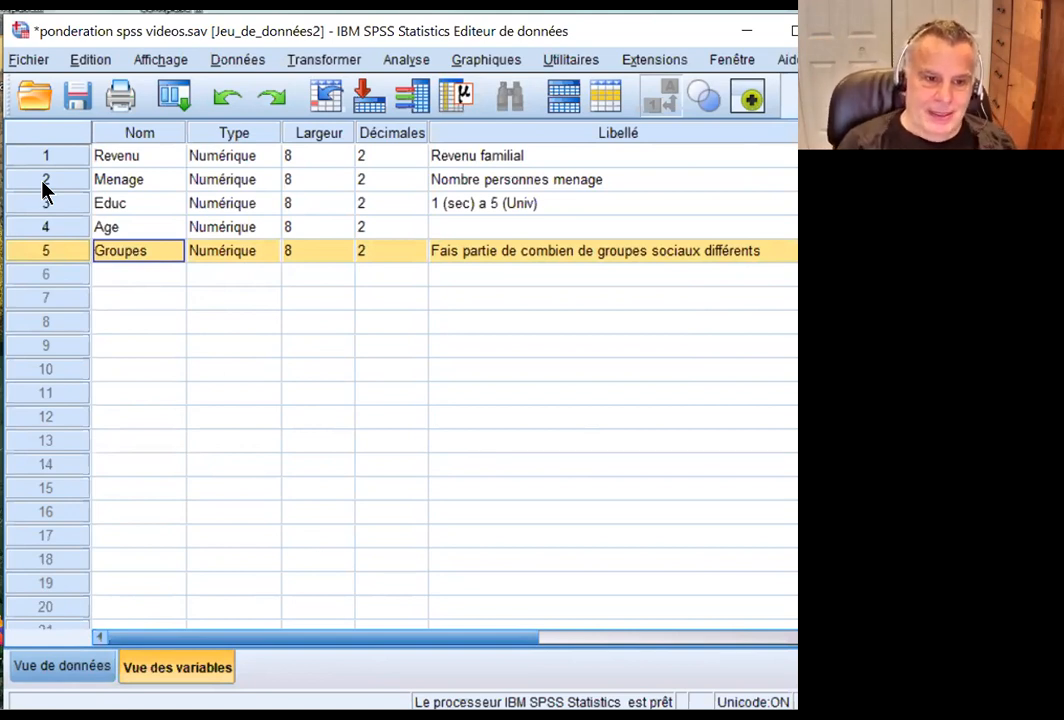
click(46, 205)
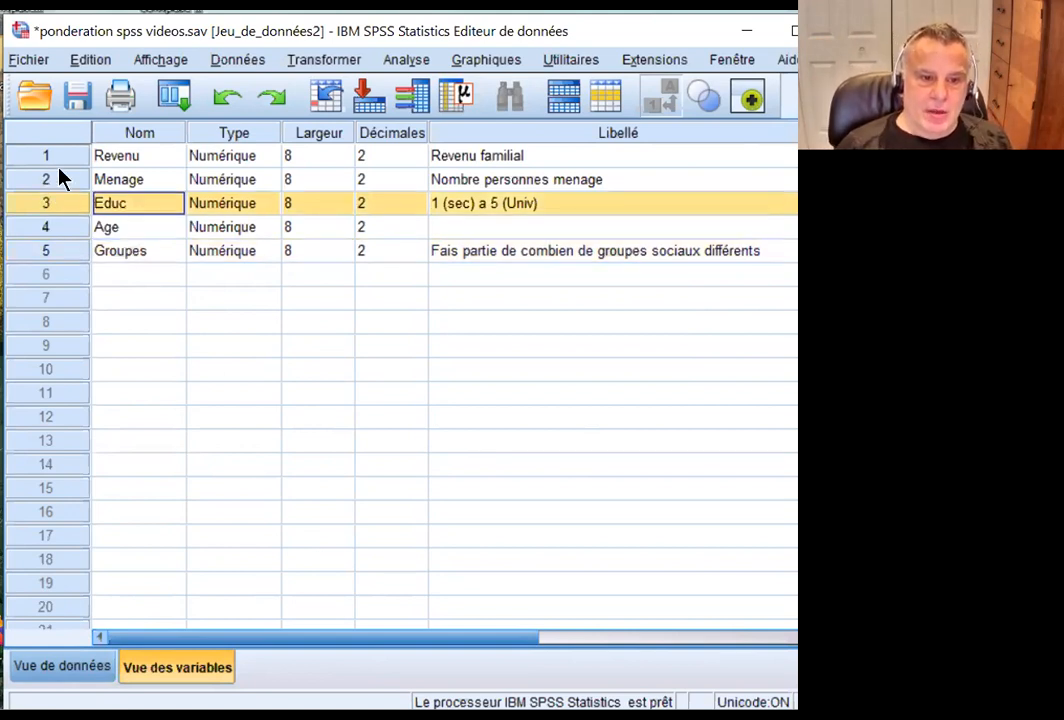
click(56, 157)
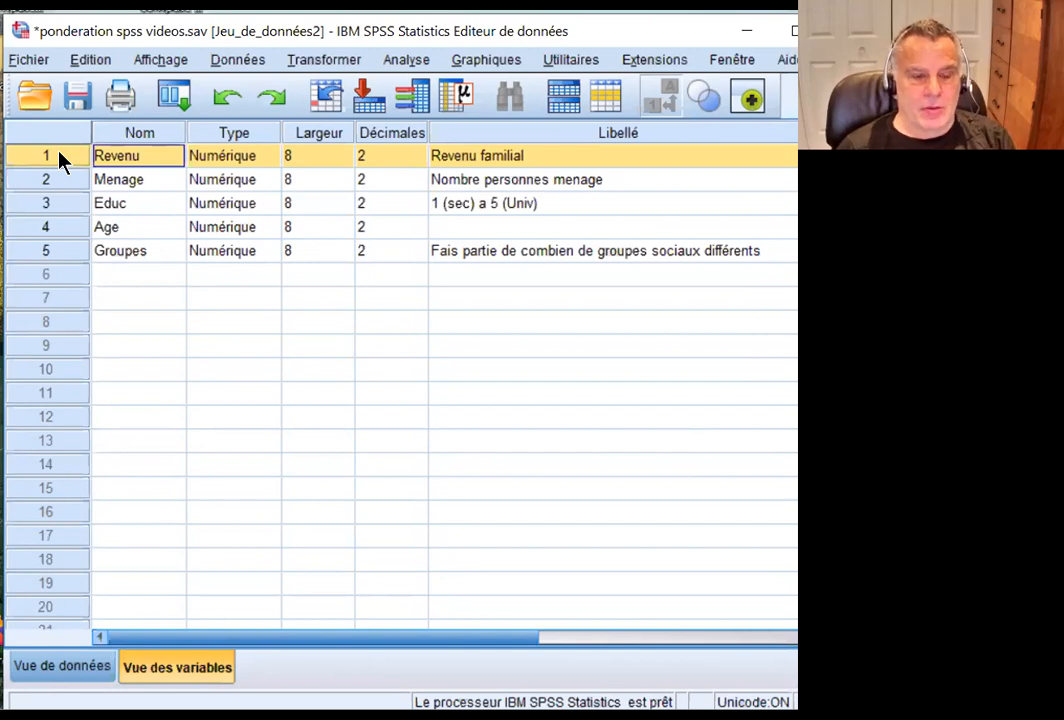
Start computing a variable with AgeEduc as the target and clear the existing numeric expression.
click(225, 62)
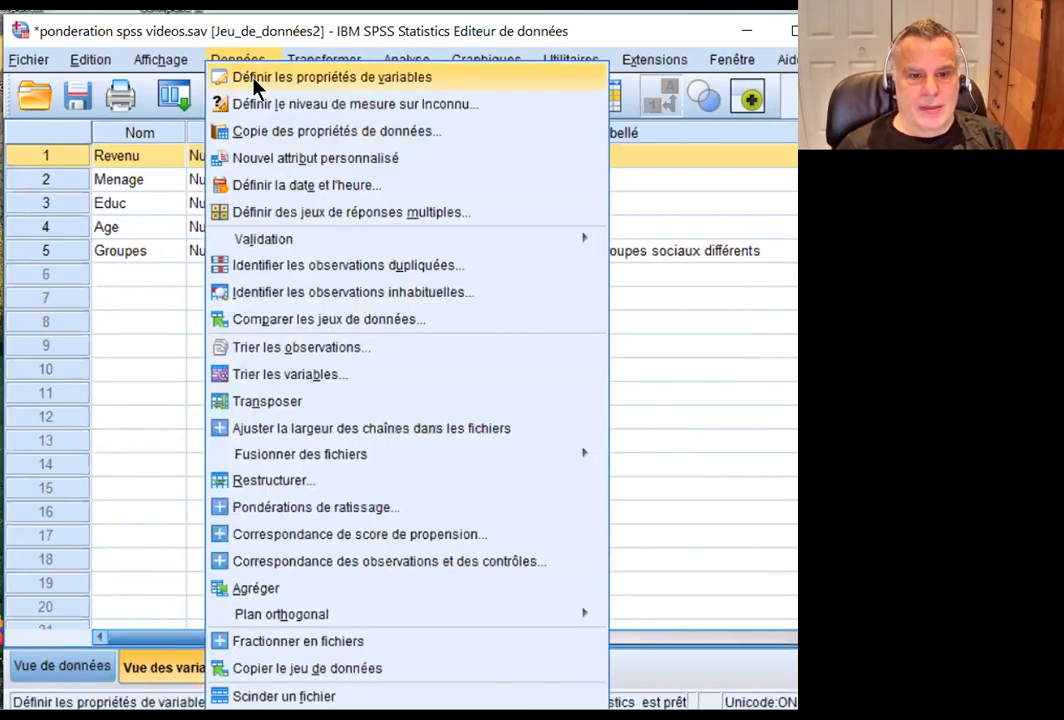
click(322, 60)
click(330, 88)
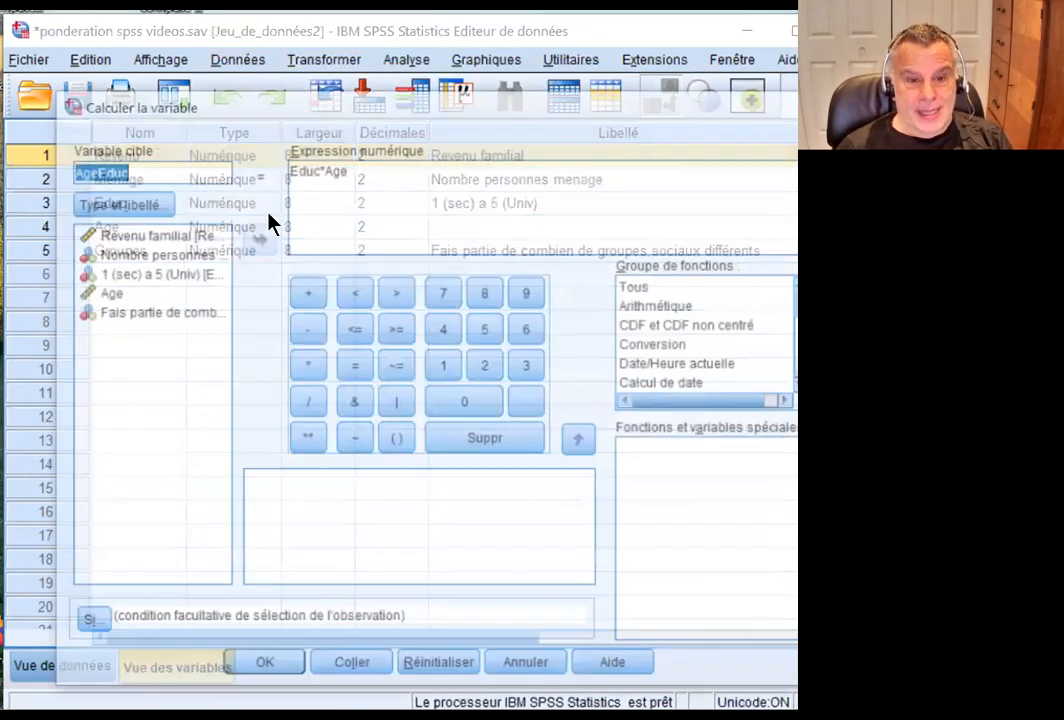
click(180, 167)
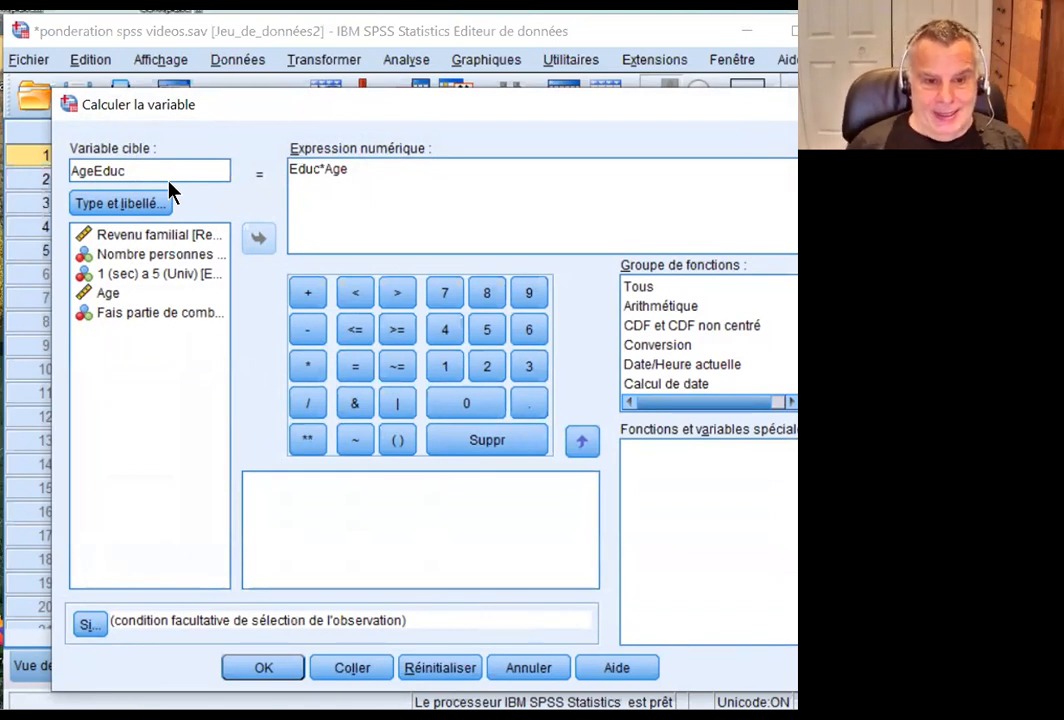
click(355, 168)
drag(357, 170, 272, 170)
key(Delete)
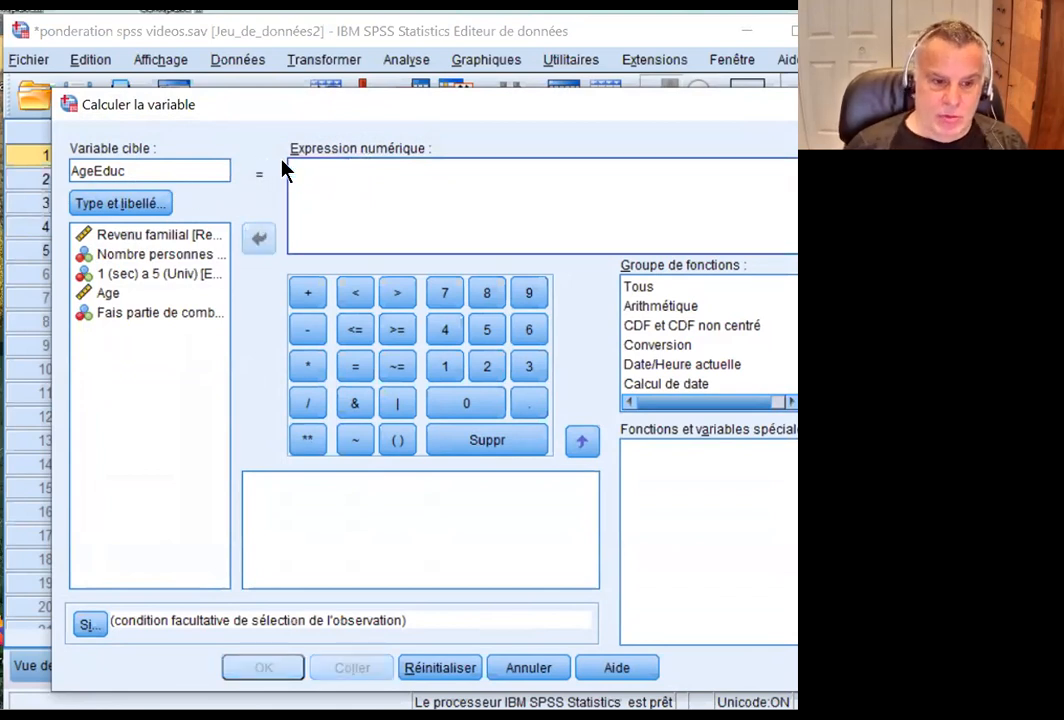
Build the numeric expression Educ*Age for AgeEduc and paste the command into the syntax.
click(142, 275)
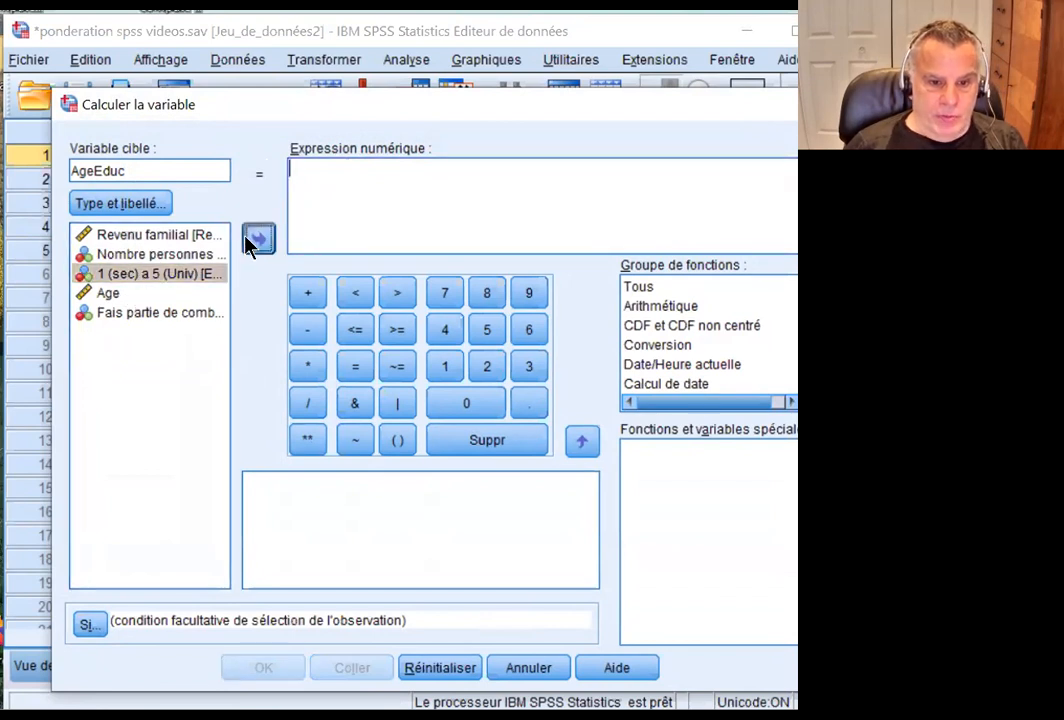
click(257, 239)
text(*)
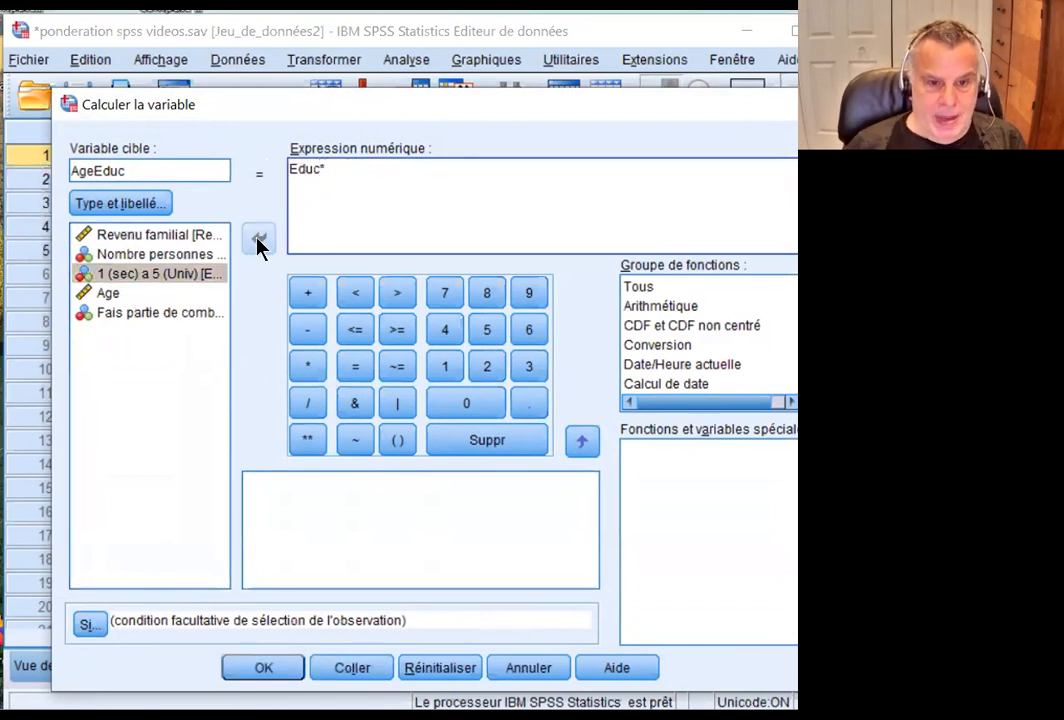
click(189, 294)
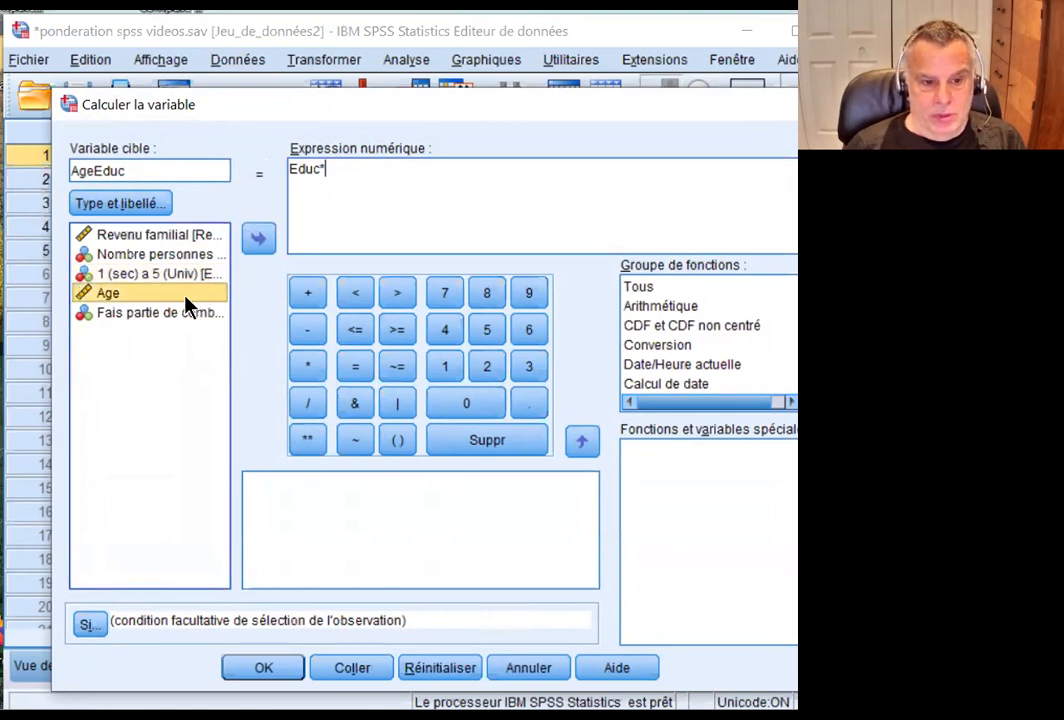
click(256, 245)
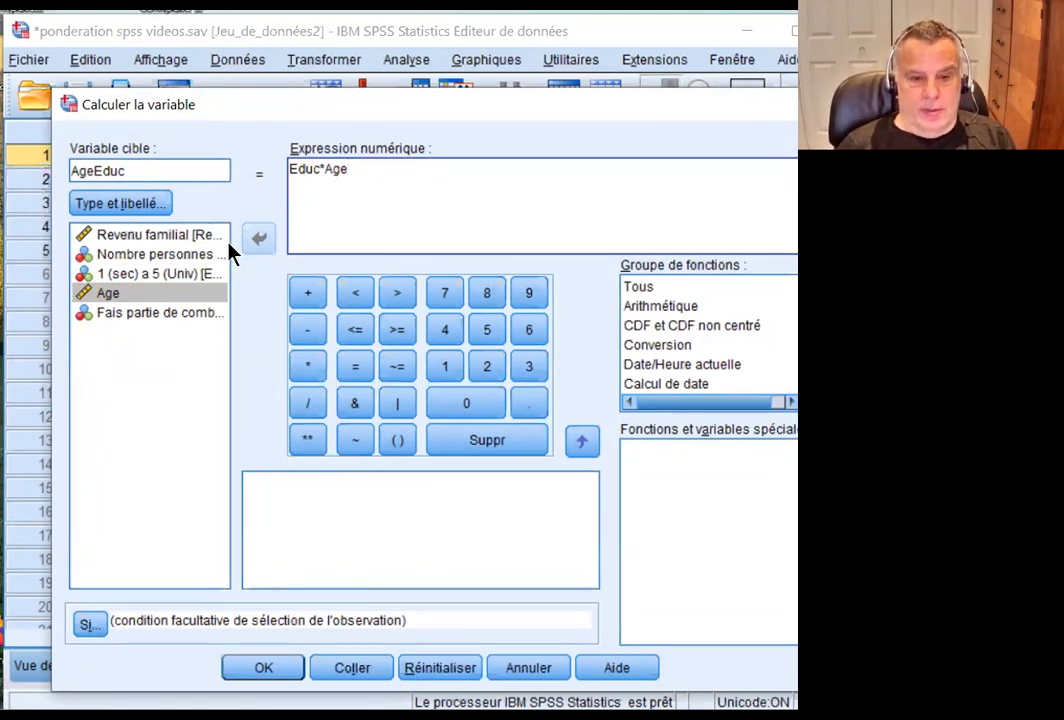
drag(290, 108, 256, 64)
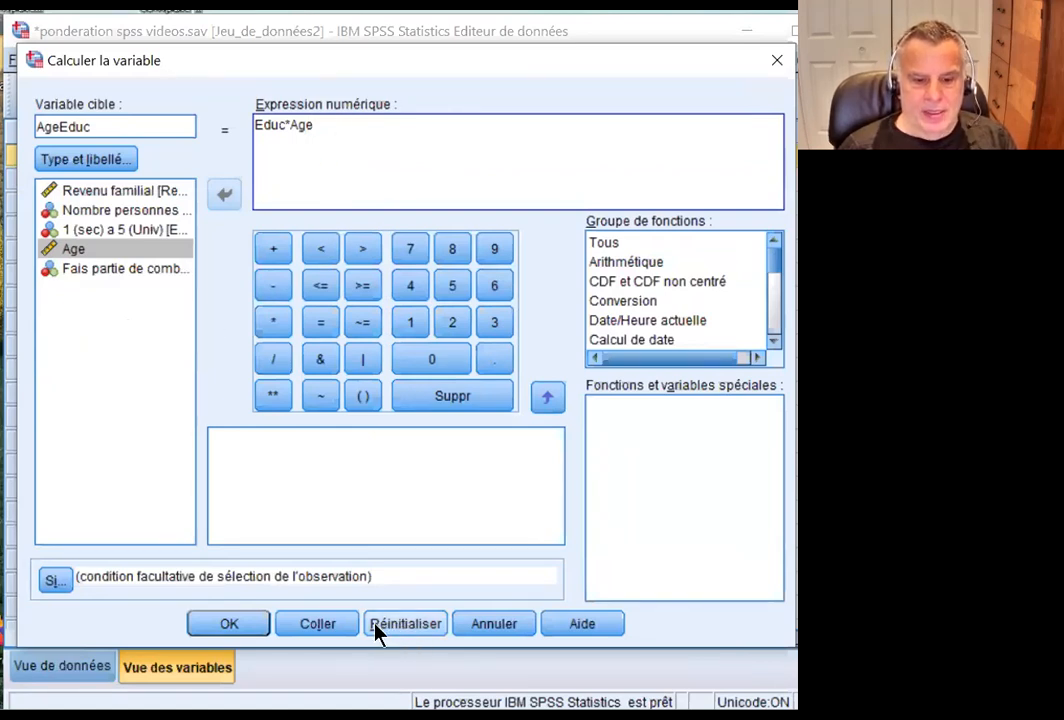
click(313, 626)
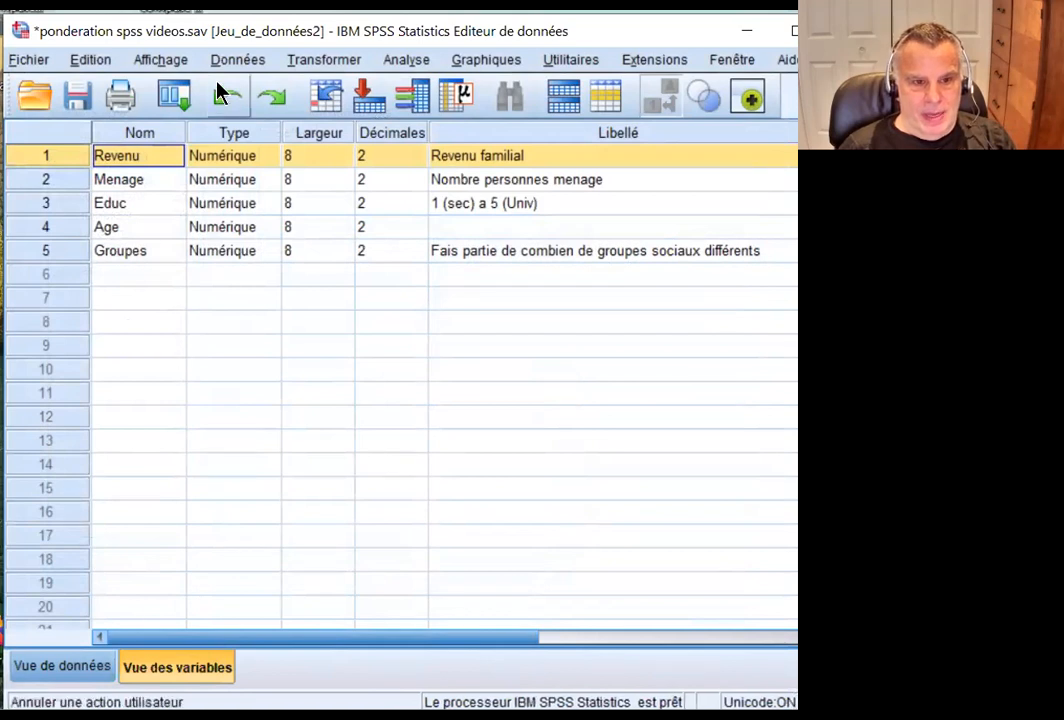
Bring the syntax into view and reduce it to the single line COMPUTE AgeEduc=Educ*Age by deleting the duplicate and the EXECUTE command.
drag(203, 37, 388, 248)
drag(157, 202, 135, 18)
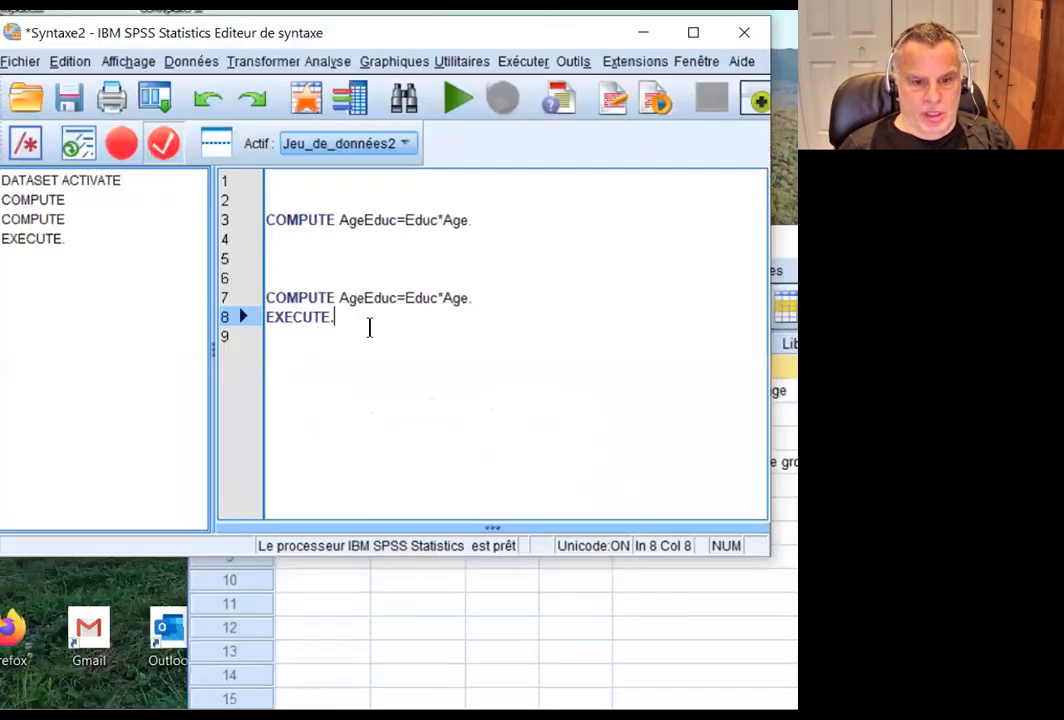
drag(290, 240, 263, 188)
key(Delete)
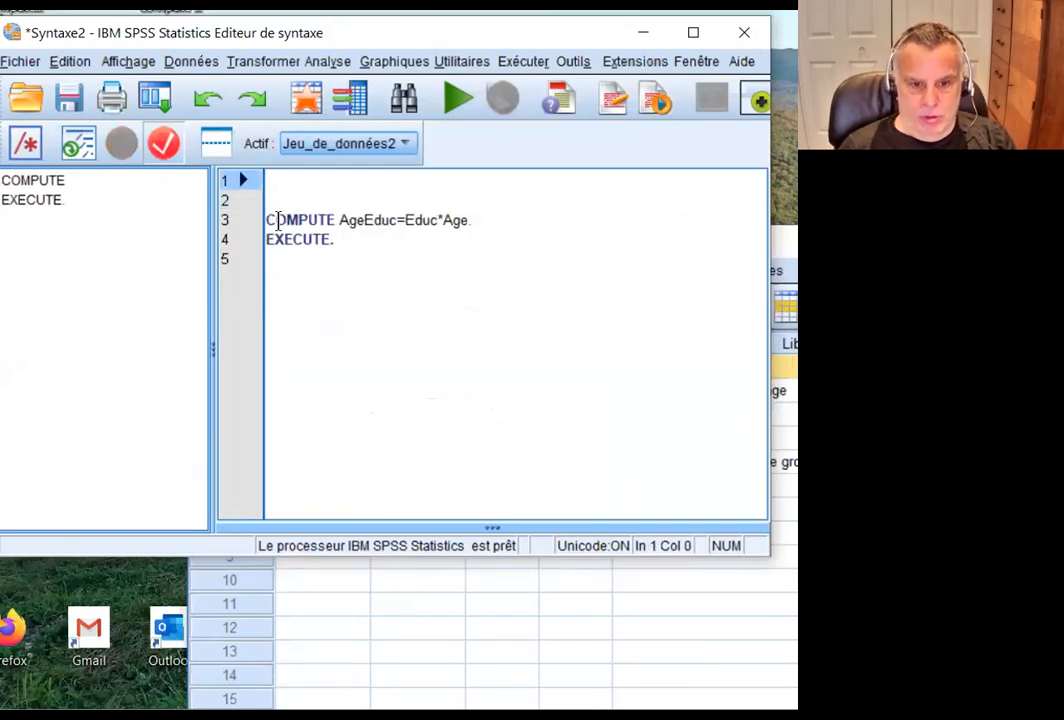
drag(373, 245, 235, 240)
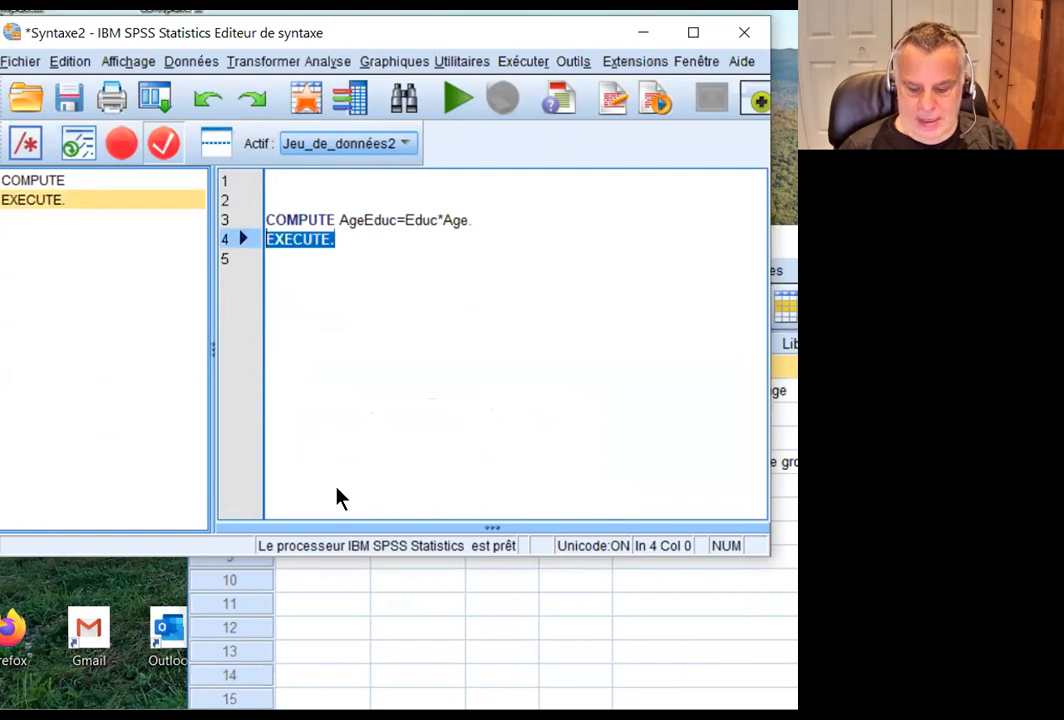
key(Delete)
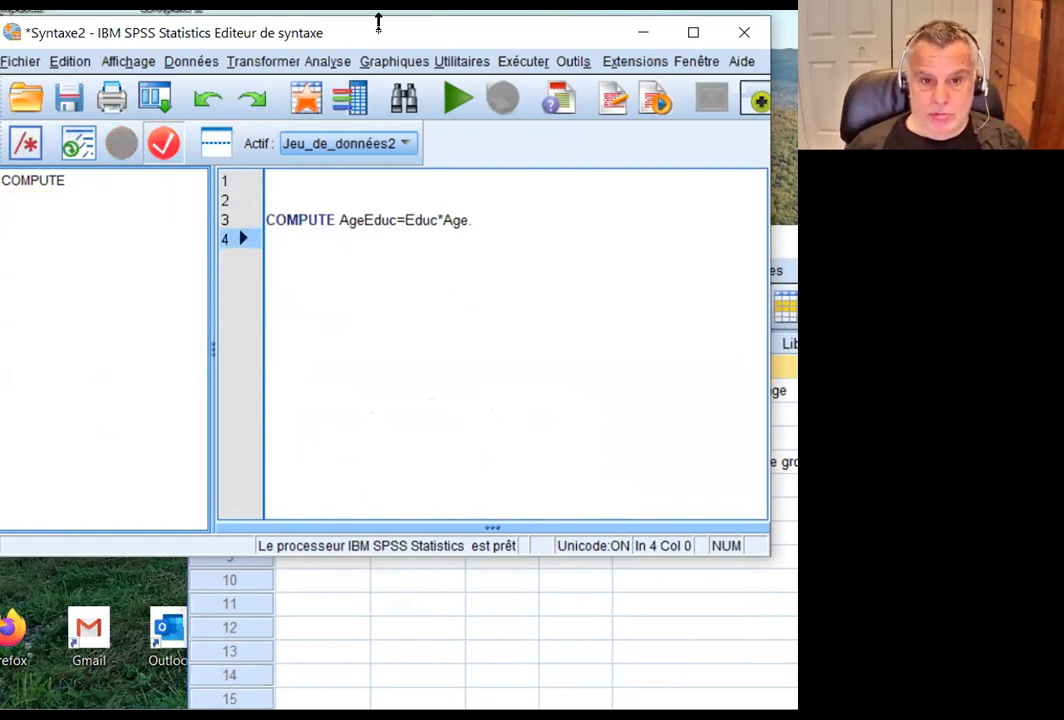
Run only the COMPUTE AgeEduc=Educ*Age line and return to the dataset's variable list.
click(495, 217)
drag(497, 217, 254, 222)
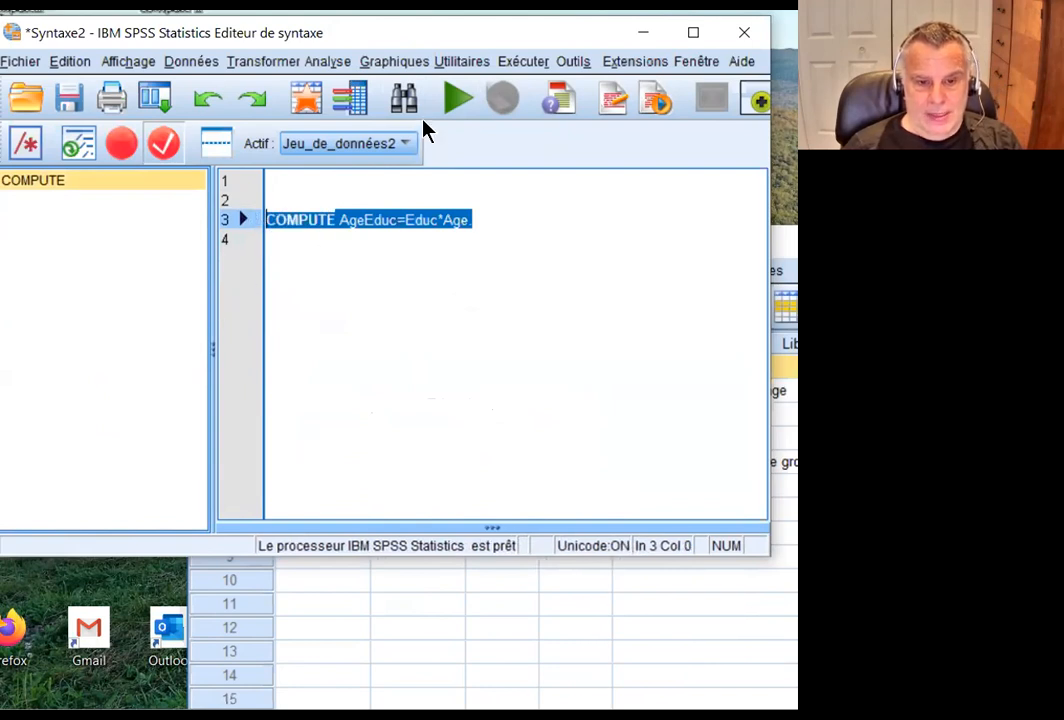
click(457, 98)
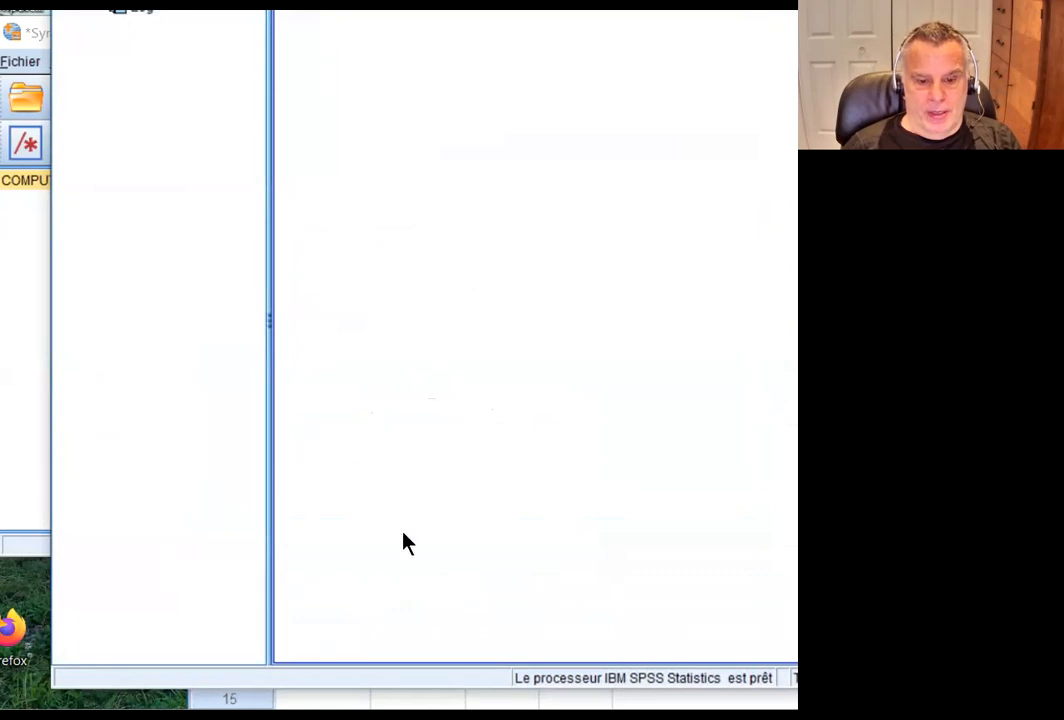
click(15, 403)
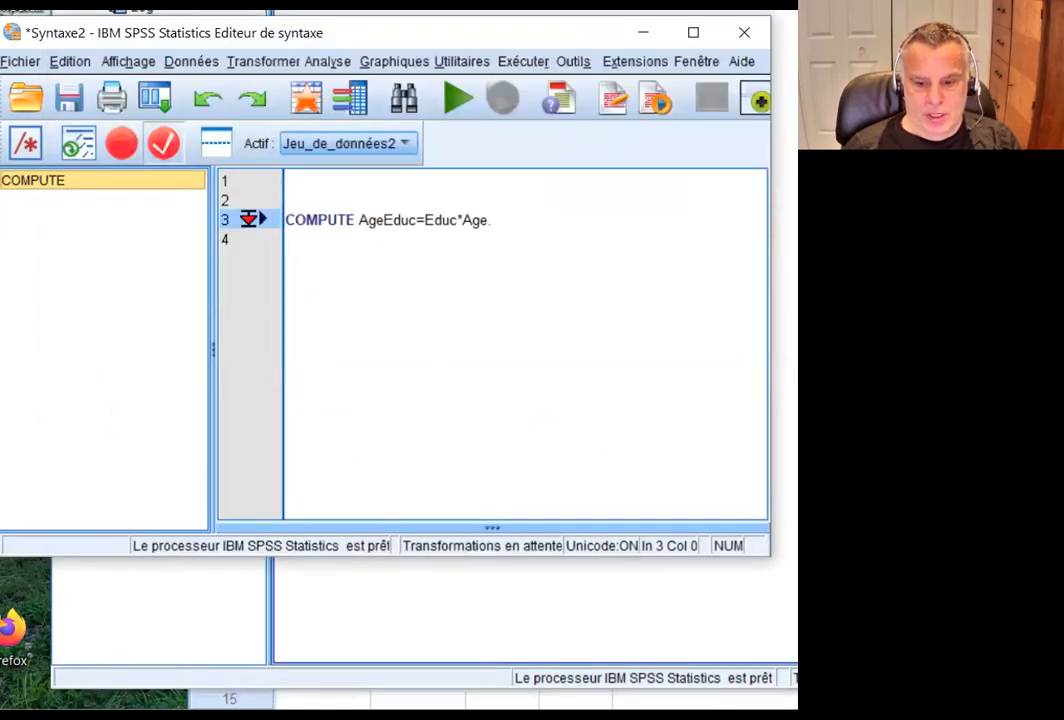
click(706, 700)
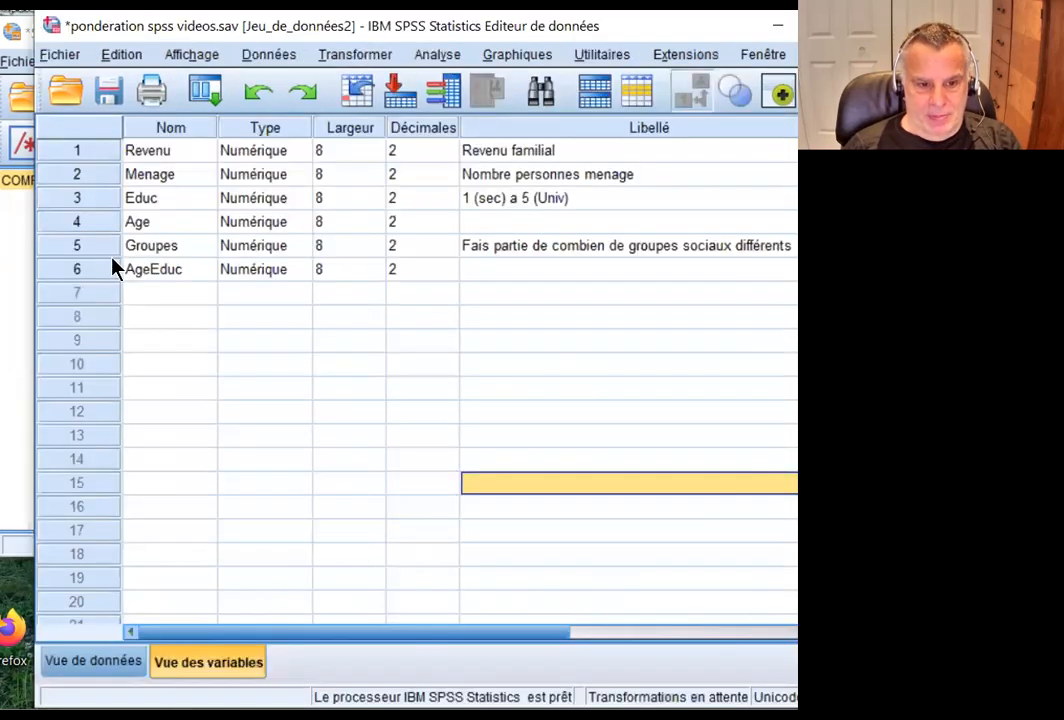
Try to set the label of the AgeEduc variable to "Effet combiinatoire".
click(166, 271)
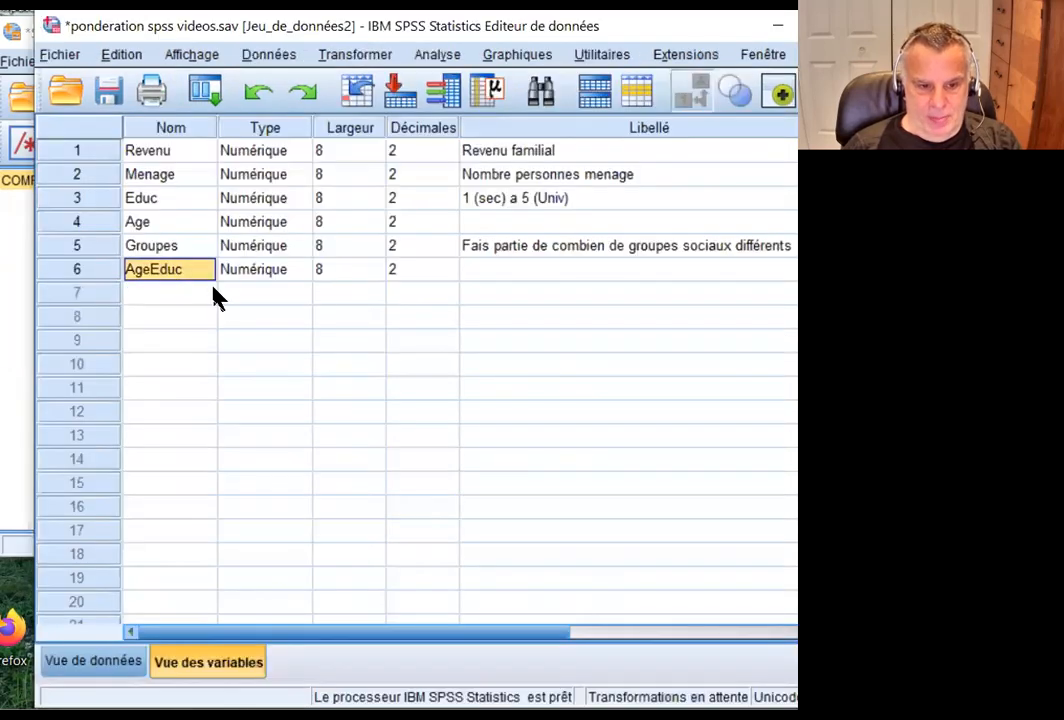
click(212, 290)
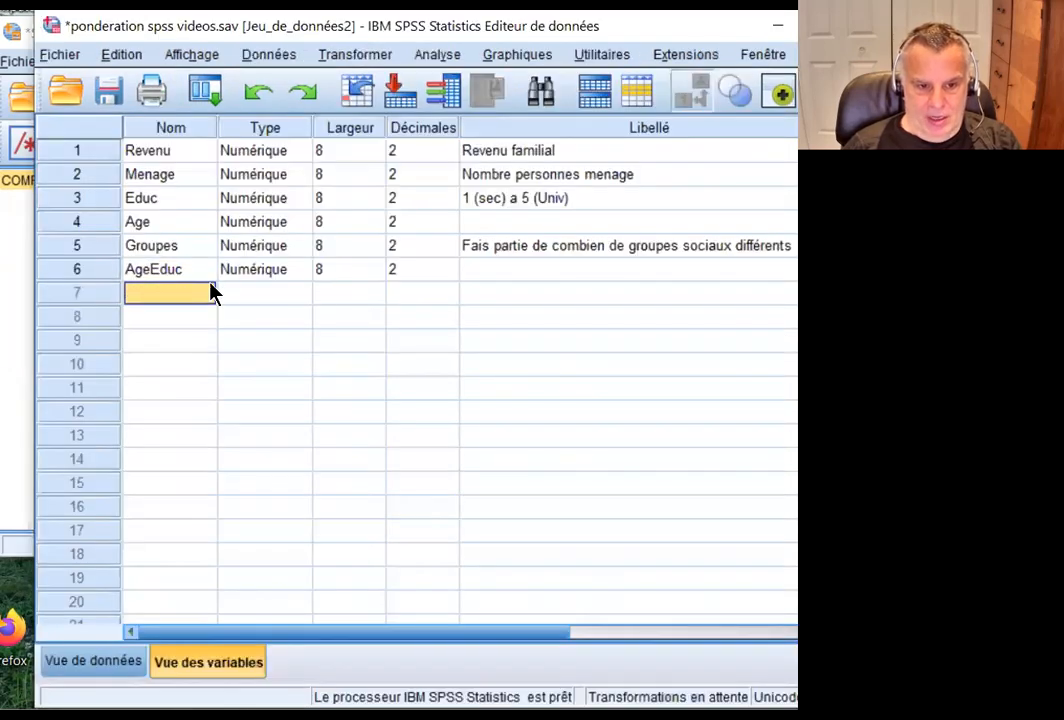
click(522, 272)
text(Ef)
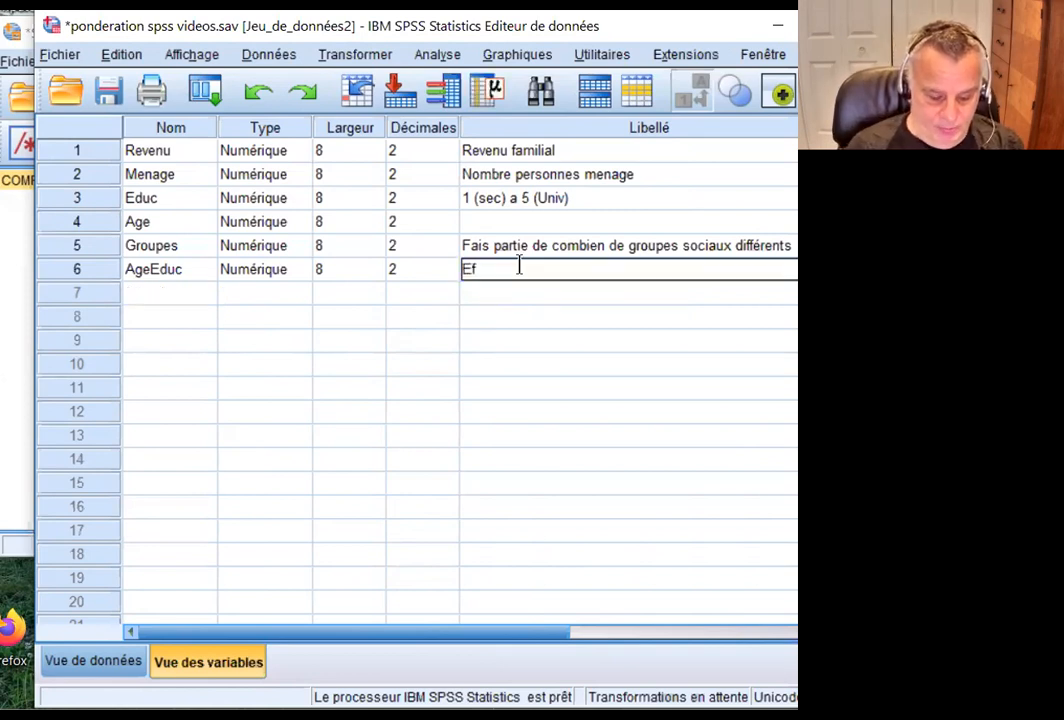
text(fet cim)
key(BackSpace)
key(BackSpace)
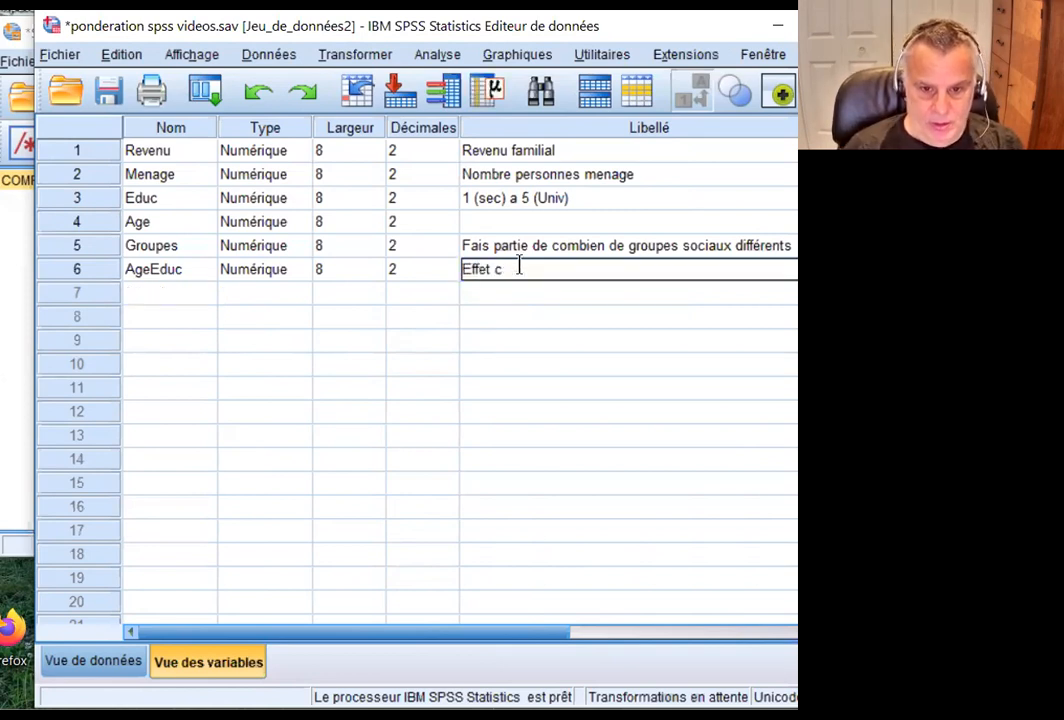
text(ombiina)
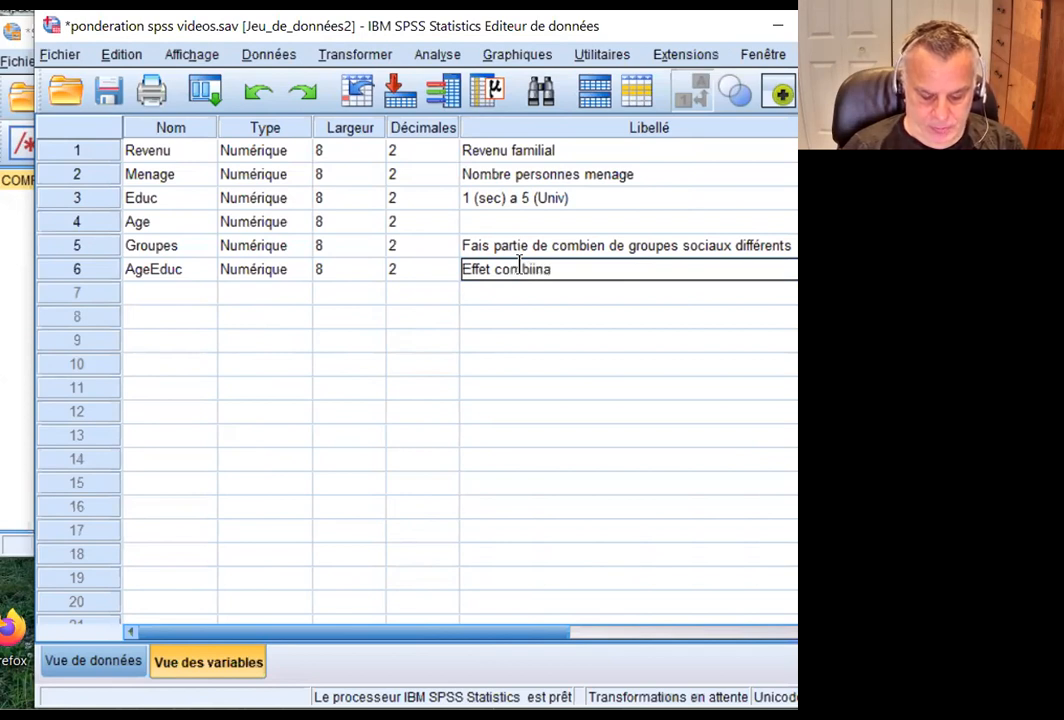
text(toire)
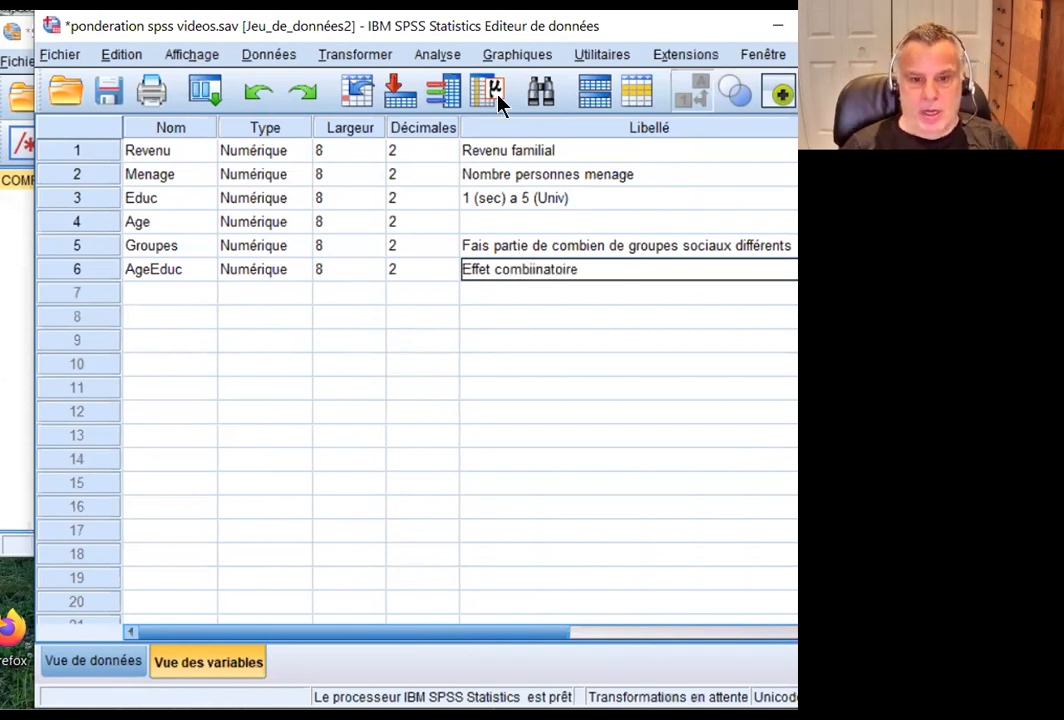
Start a linear regression, execute the pending transformations and reset the regression settings.
drag(455, 33, 411, 43)
click(417, 58)
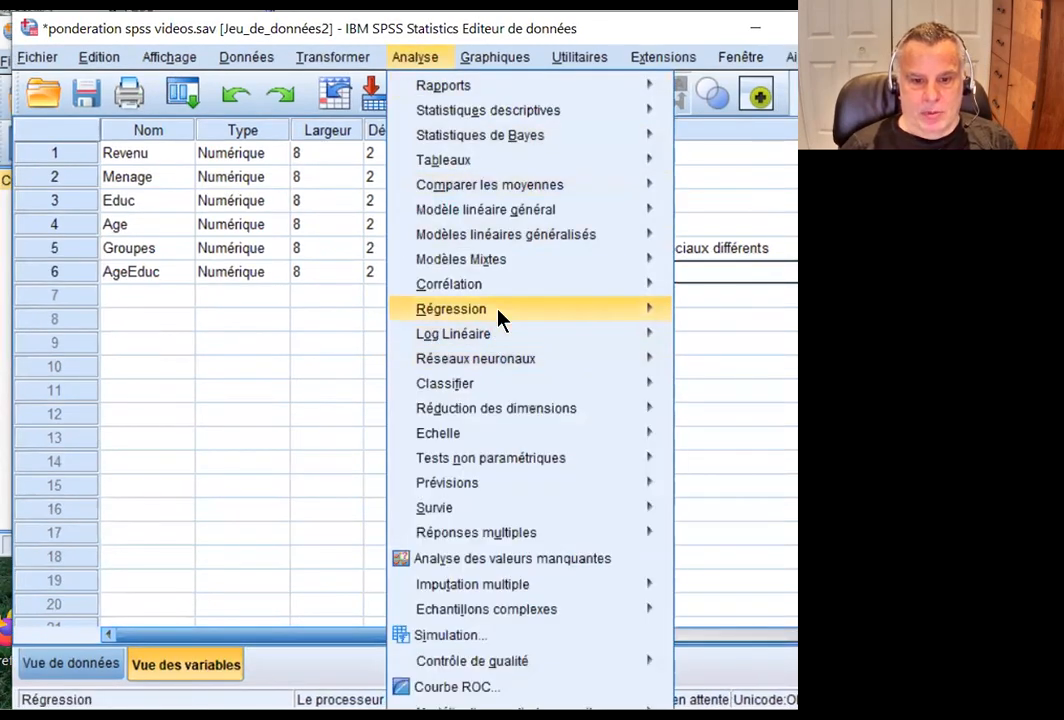
mouse_move(501, 310)
click(690, 343)
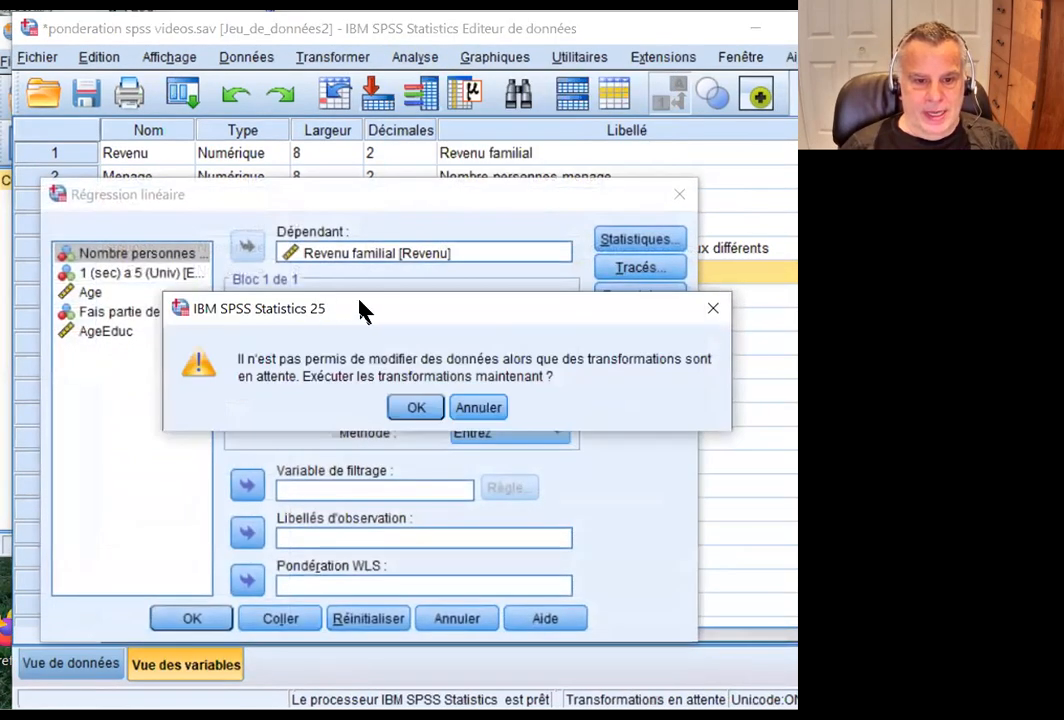
click(417, 408)
click(366, 620)
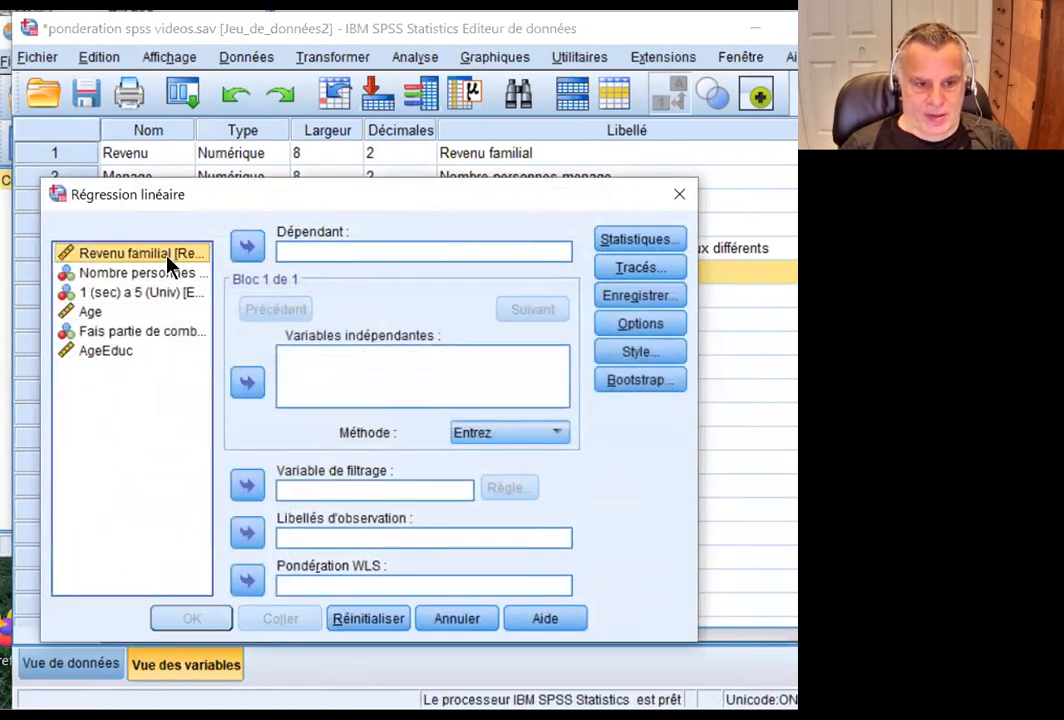
Set up a linear regression with Revenu as dependent and Age, Groupes and AgeEduc as independent variables, and close it without running.
click(247, 246)
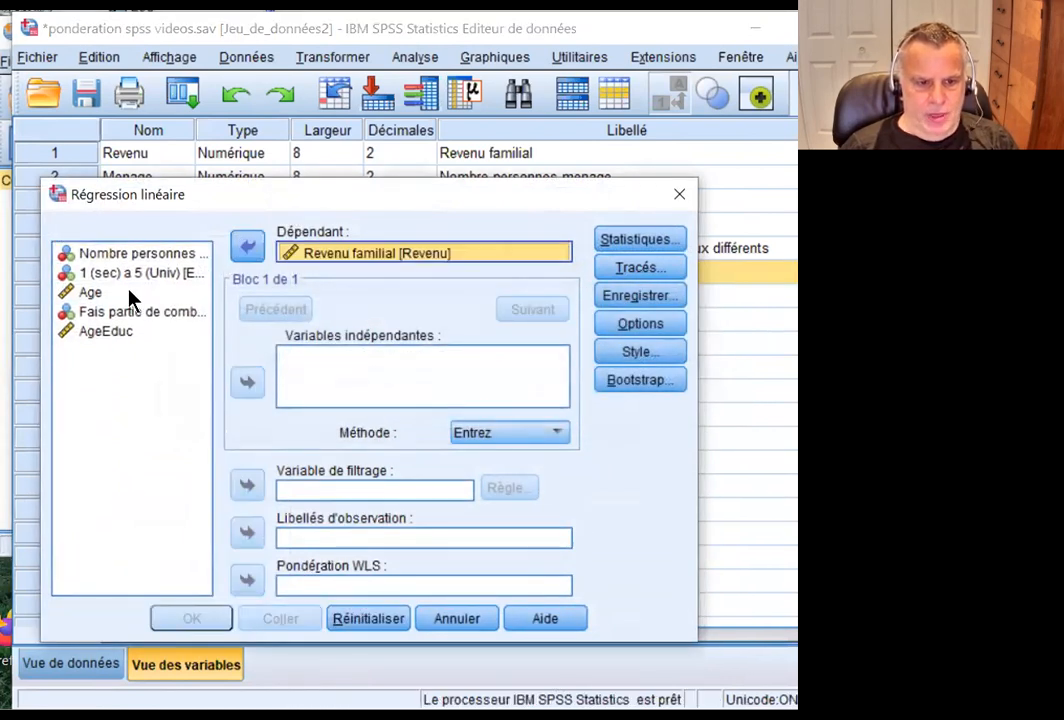
click(100, 292)
ctrl+click(157, 313)
ctrl+click(125, 332)
click(247, 383)
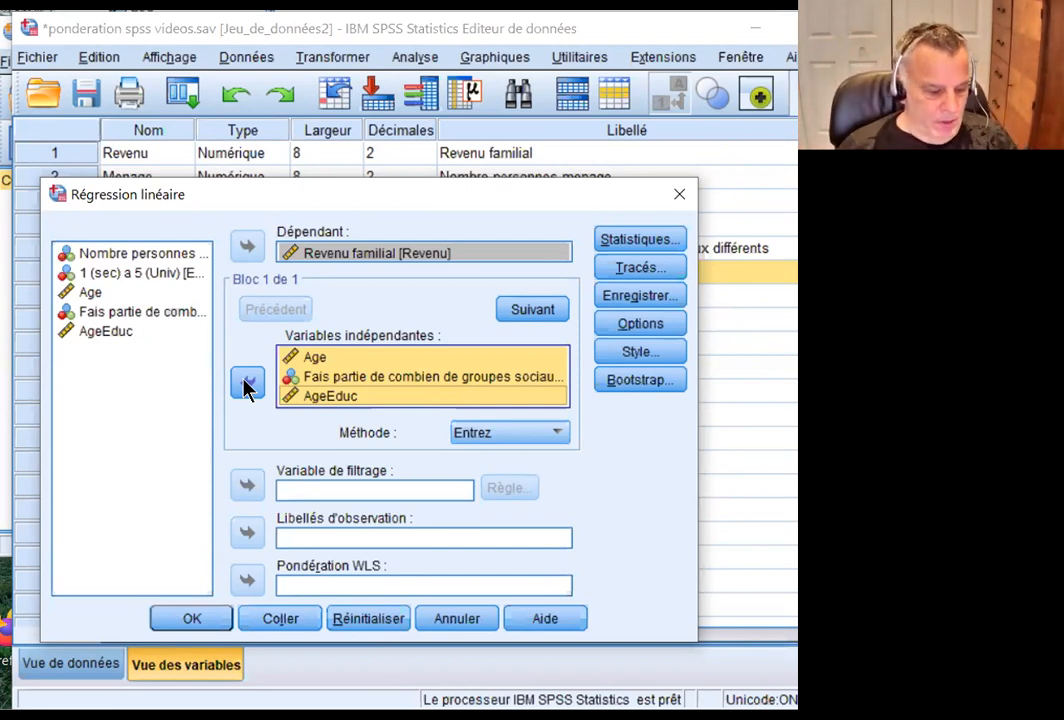
click(679, 195)
Delete the AgeEduc variable from the dataset's variable list.
click(452, 318)
click(52, 280)
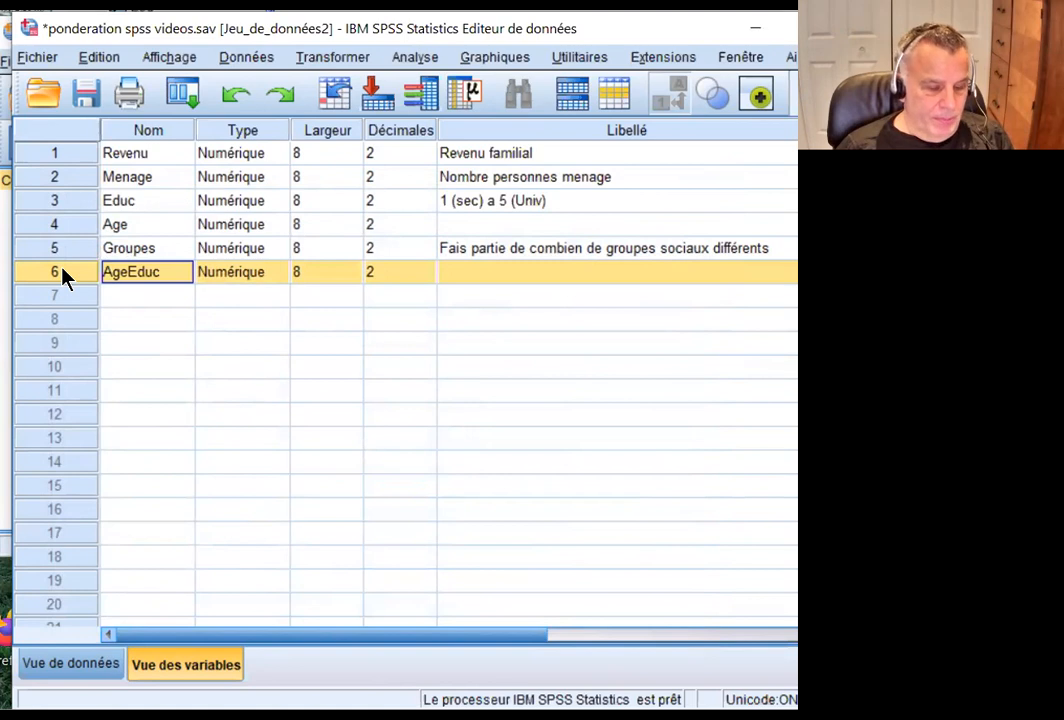
right_click(62, 270)
click(114, 340)
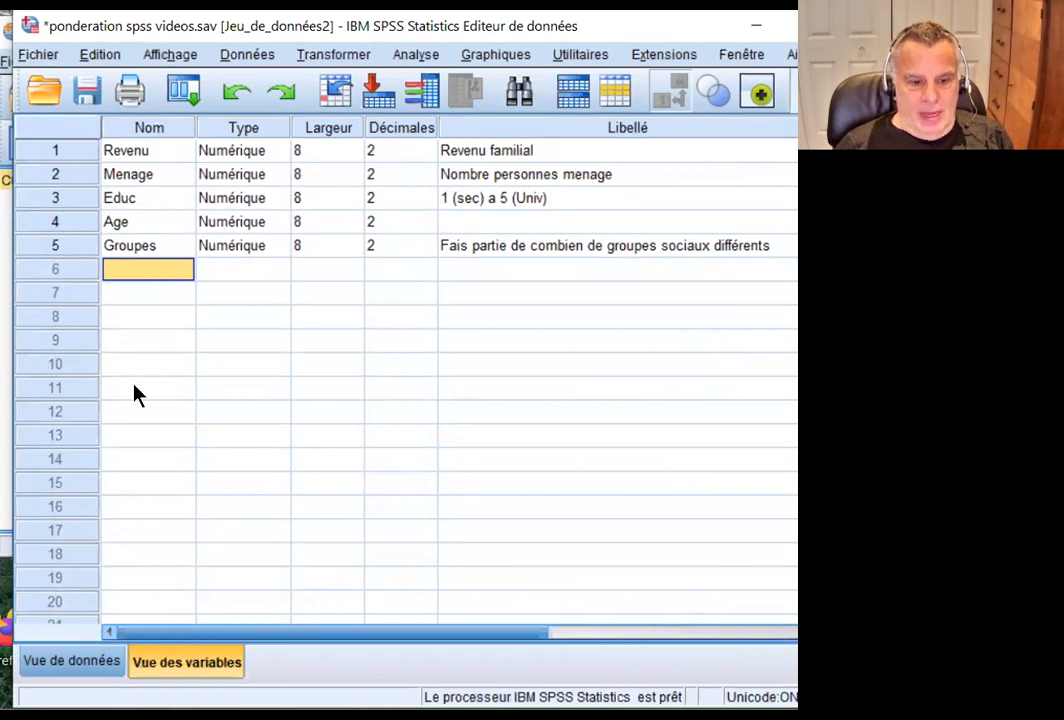
Show the data values and sort the cases by Revenu in ascending order.
click(100, 660)
click(166, 234)
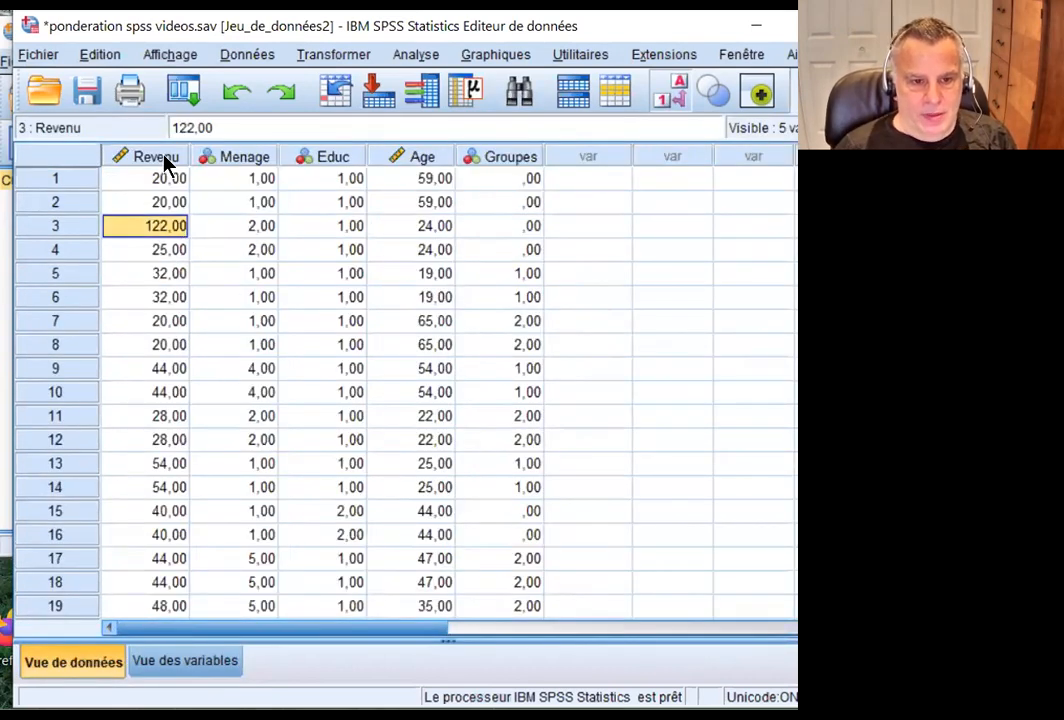
right_click(245, 157)
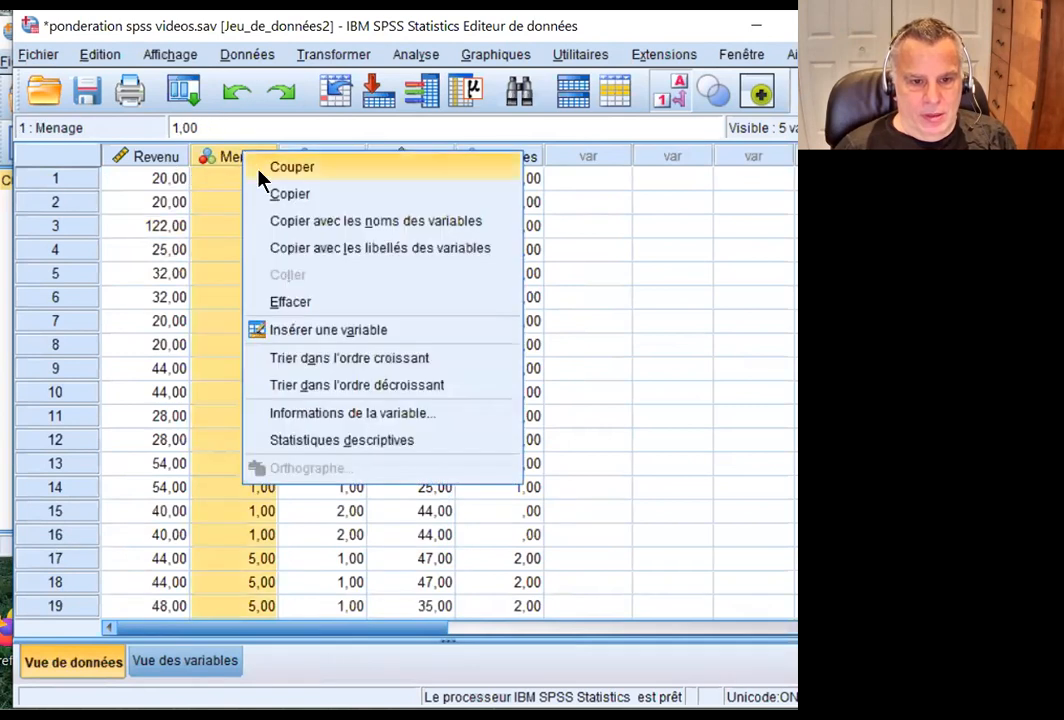
click(229, 162)
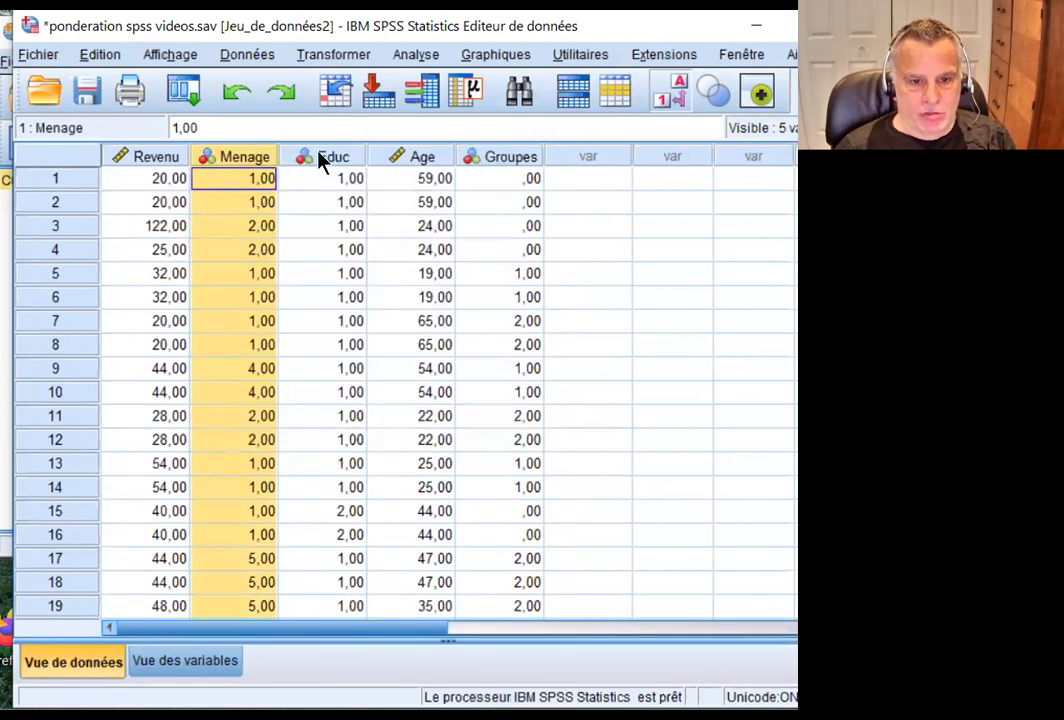
right_click(405, 160)
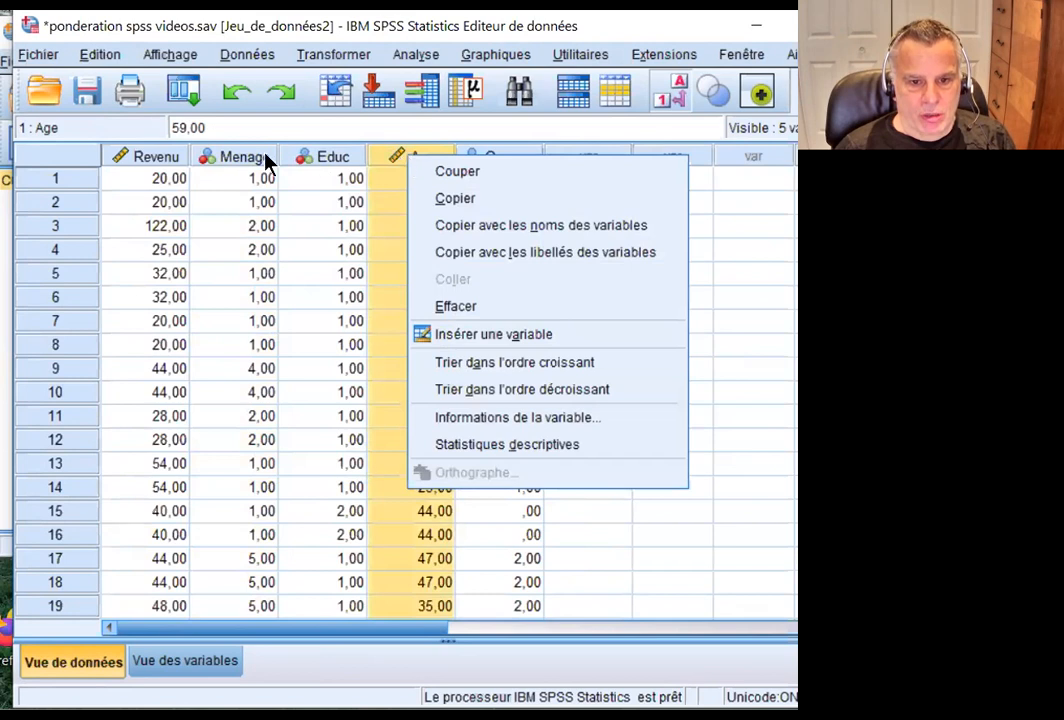
right_click(179, 160)
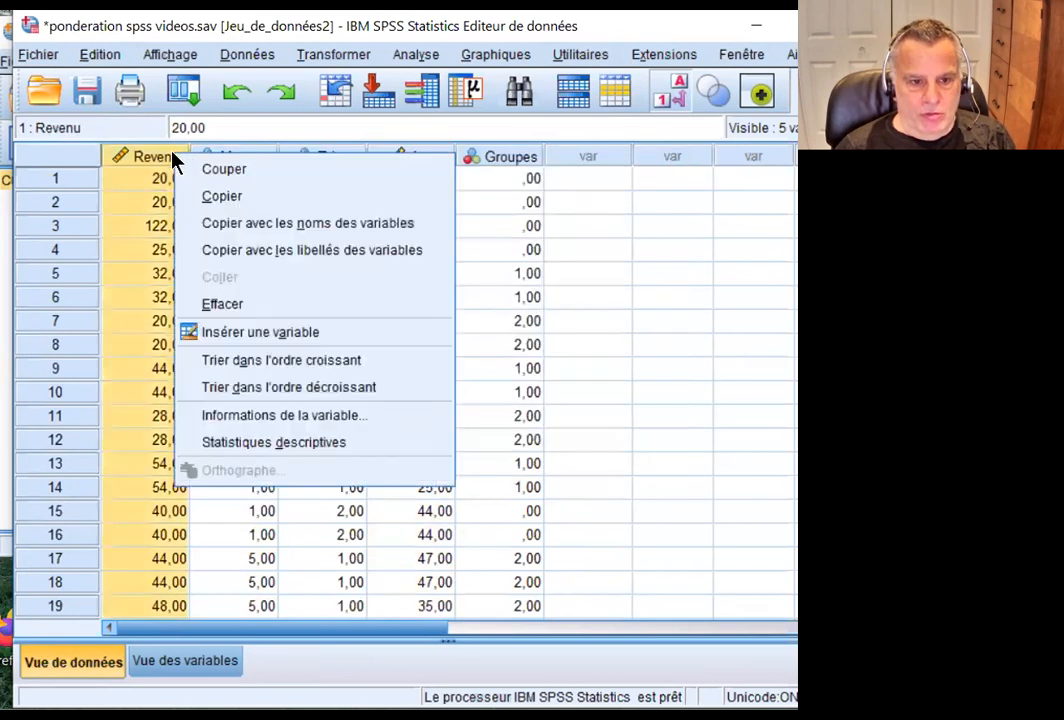
click(300, 365)
click(154, 297)
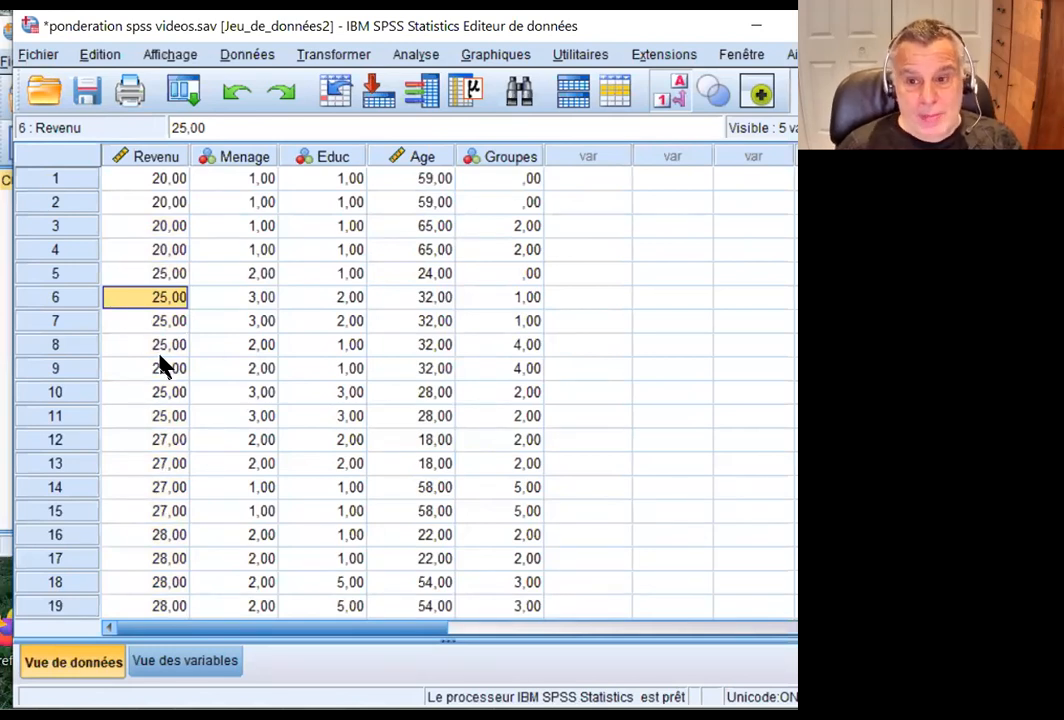
Examine the sorted cases, comparing family income in Revenu with the number of household members in Menage.
scroll(160, 358, down, 6)
scroll(160, 358, up, 5)
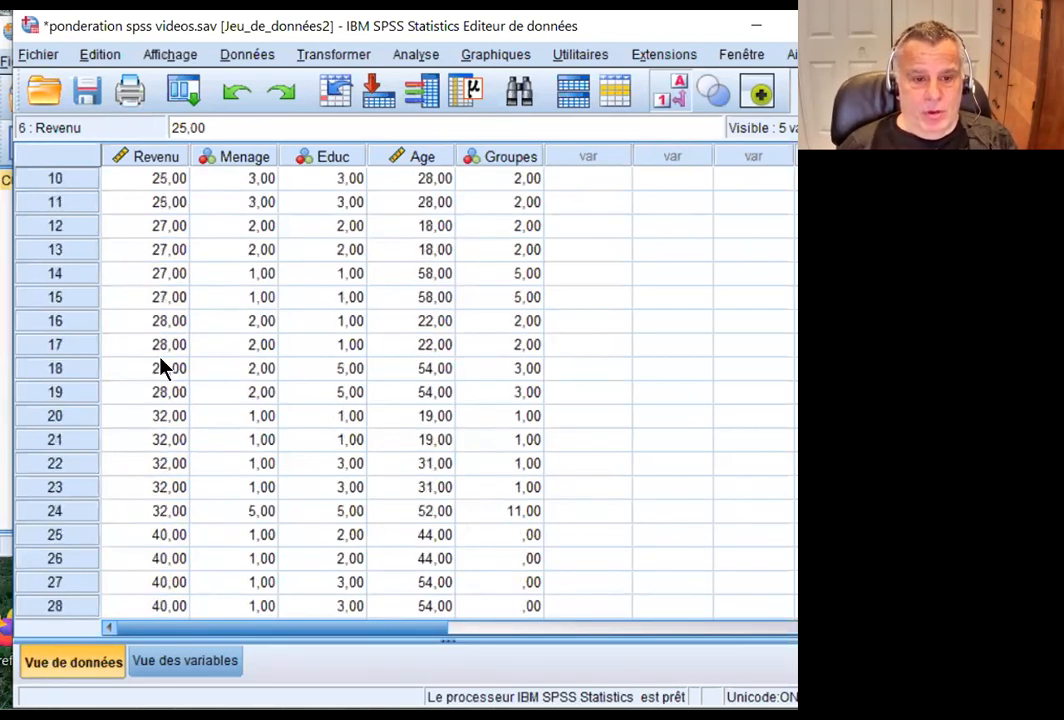
scroll(168, 415, up, 1)
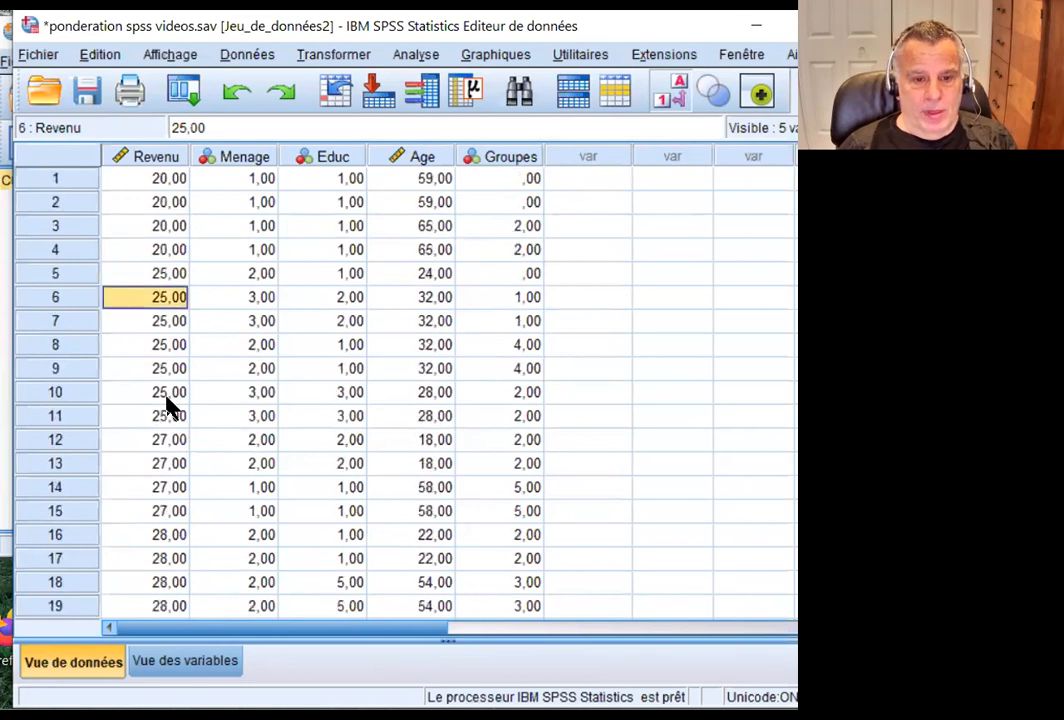
double_click(167, 276)
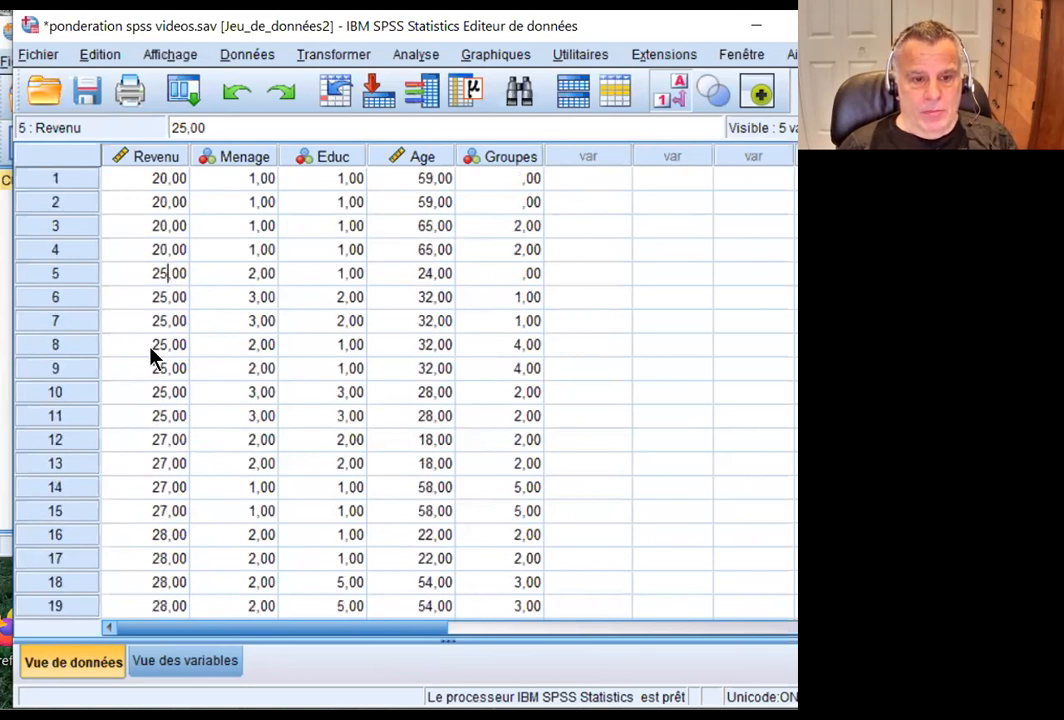
scroll(160, 418, down, 4)
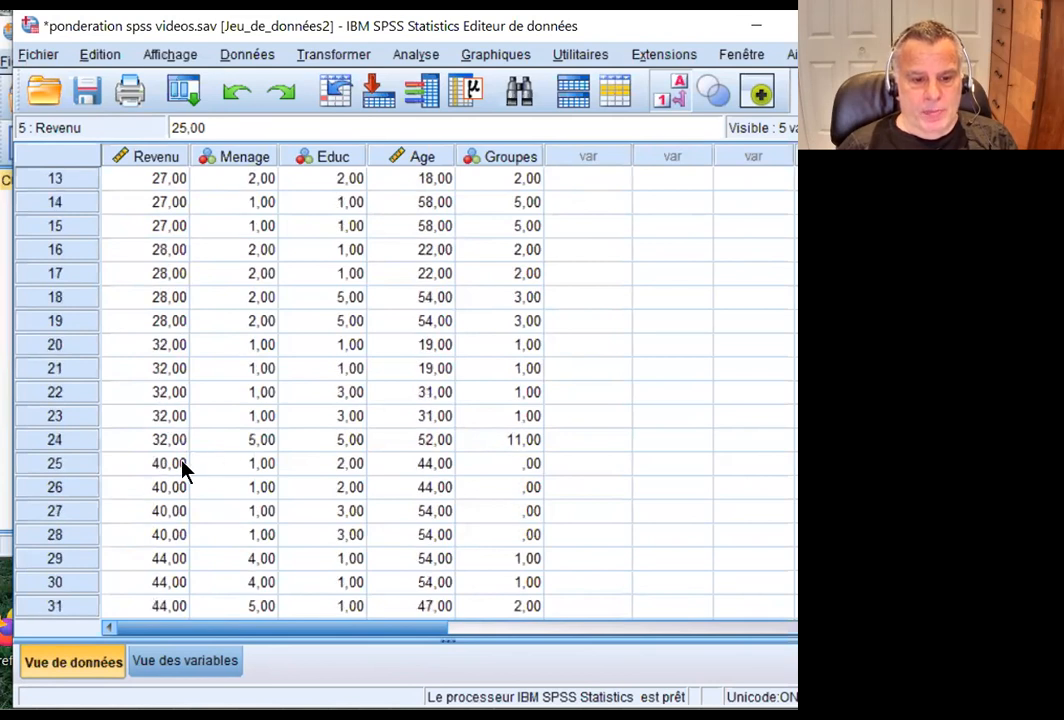
click(170, 467)
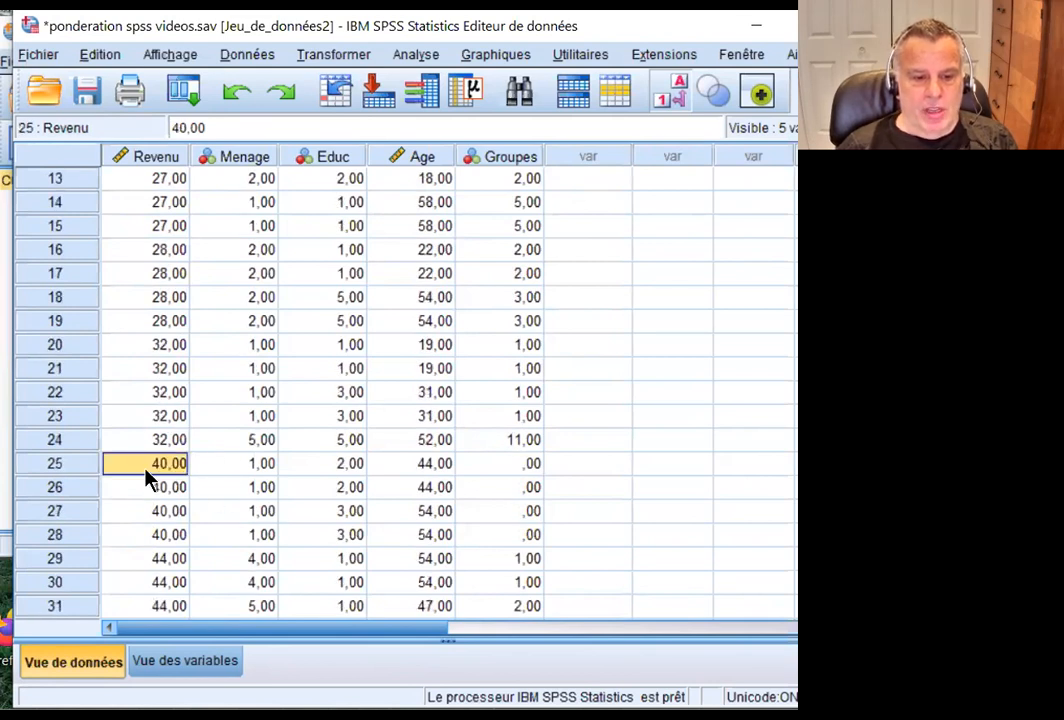
click(203, 468)
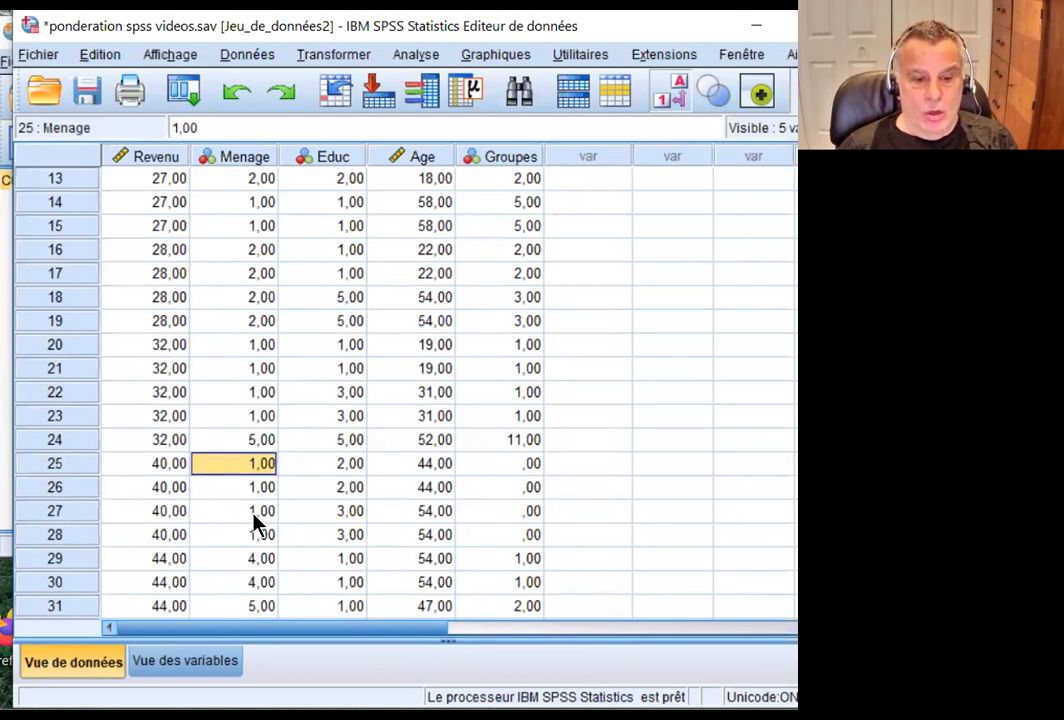
click(147, 441)
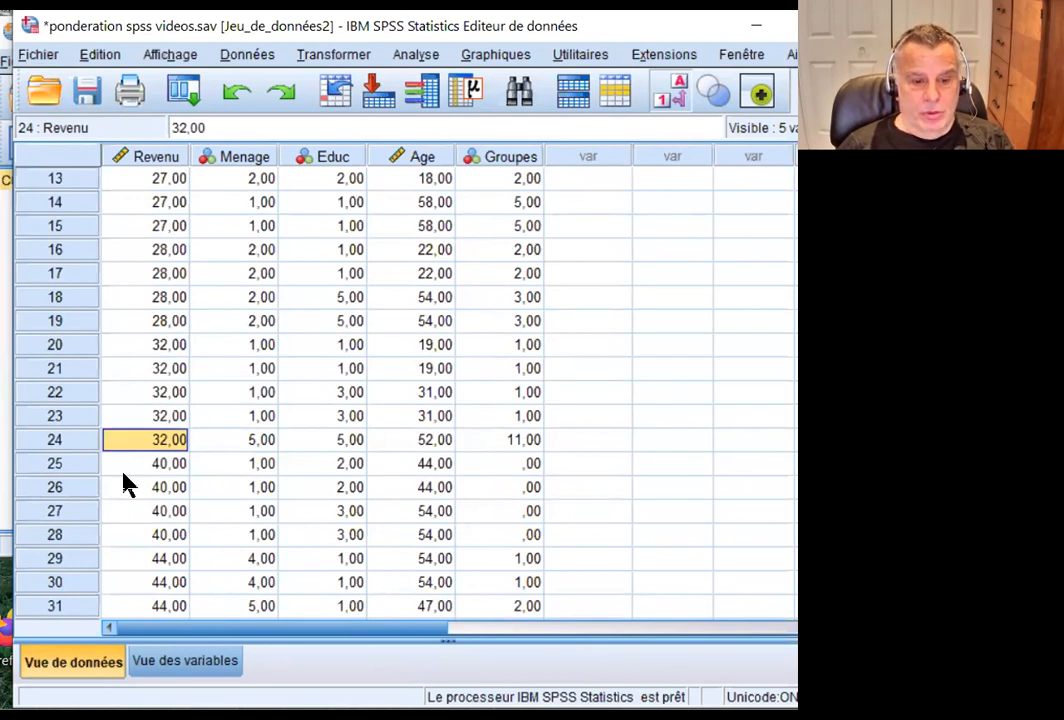
click(158, 560)
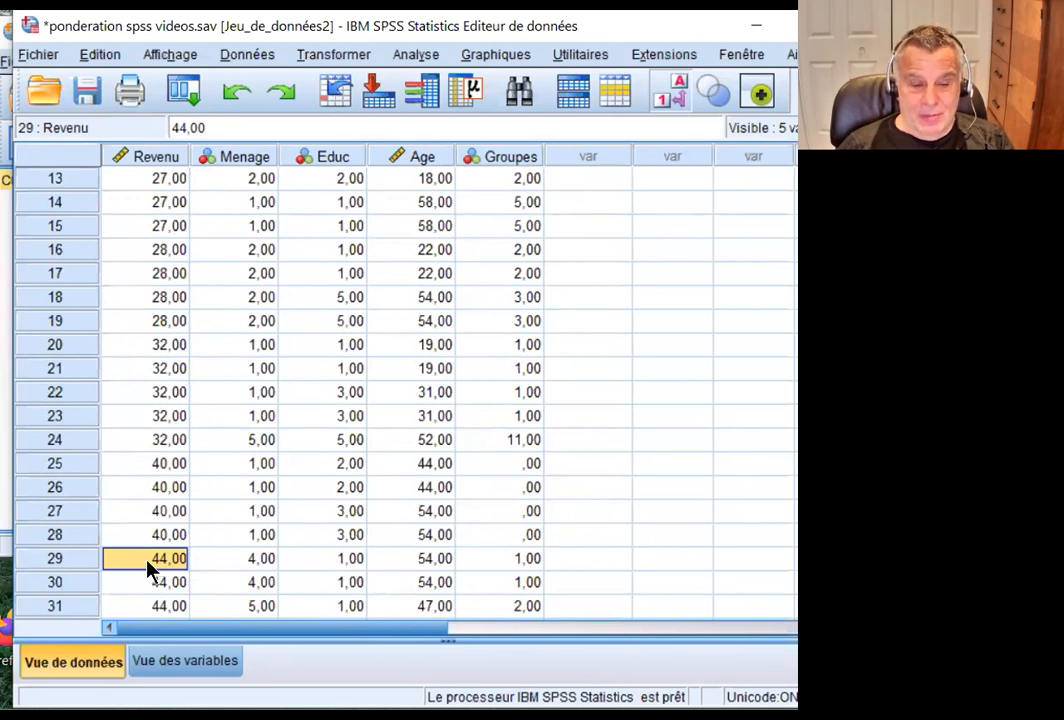
click(132, 489)
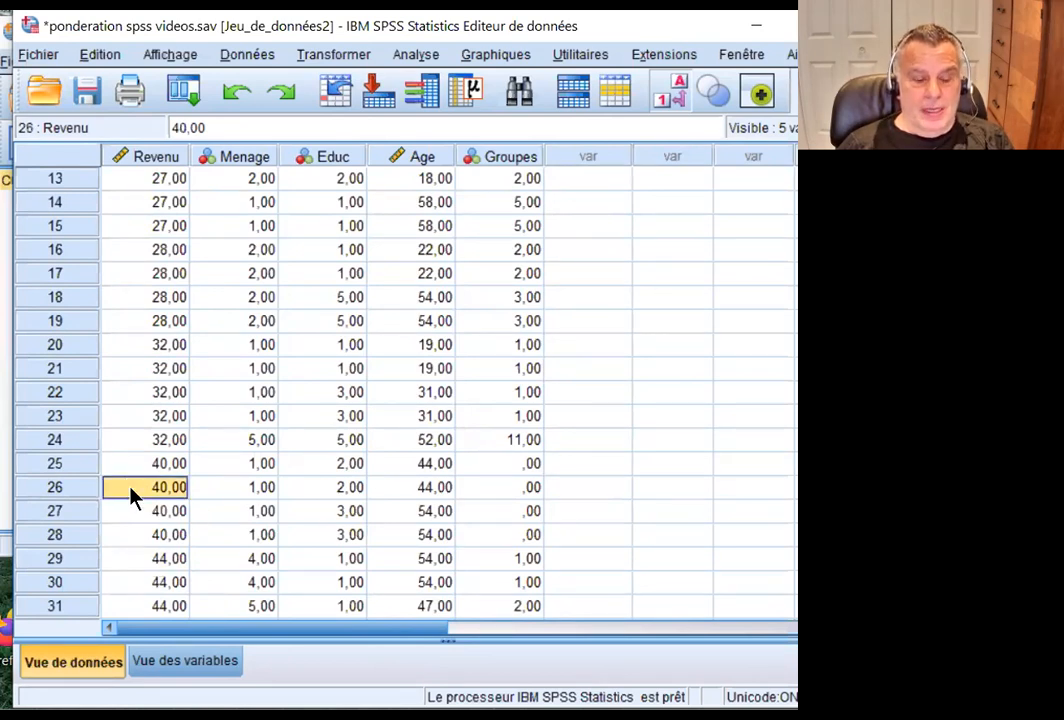
click(230, 492)
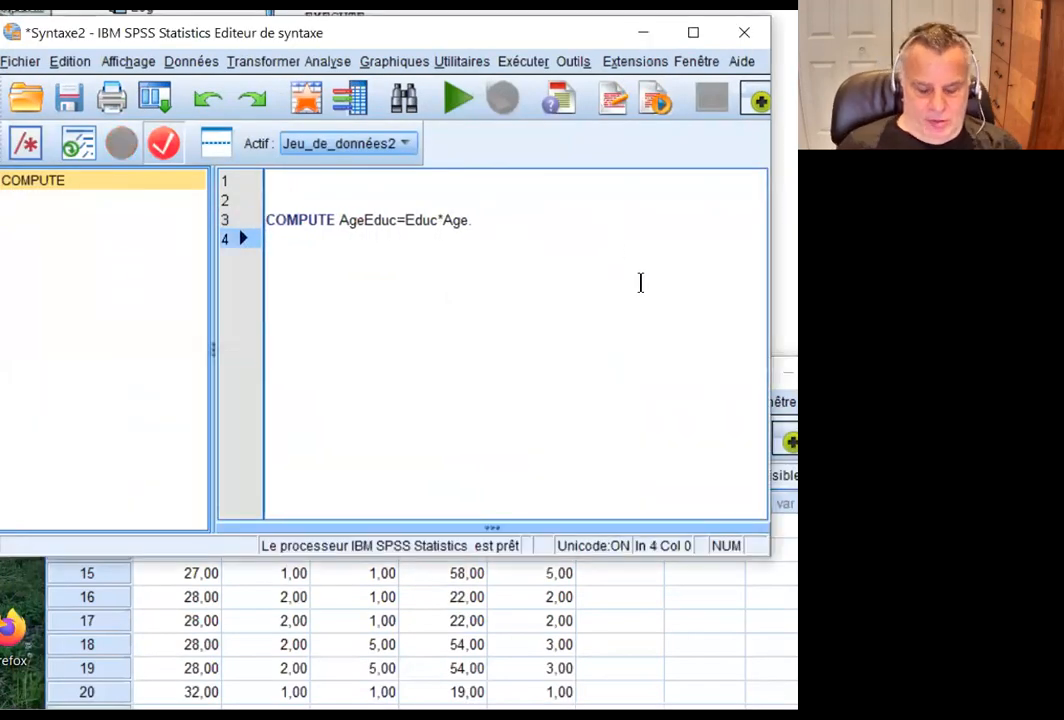
Add a new line with the compute keyword below the AgeEduc command in the syntax file.
key(Return)
text(co)
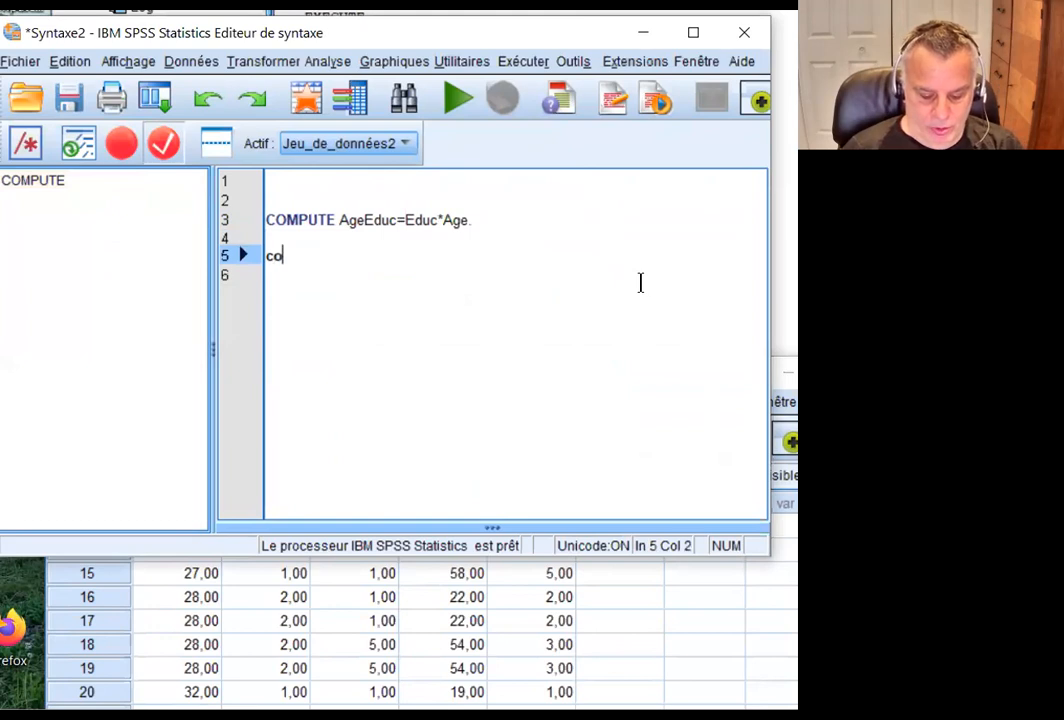
text(moute)
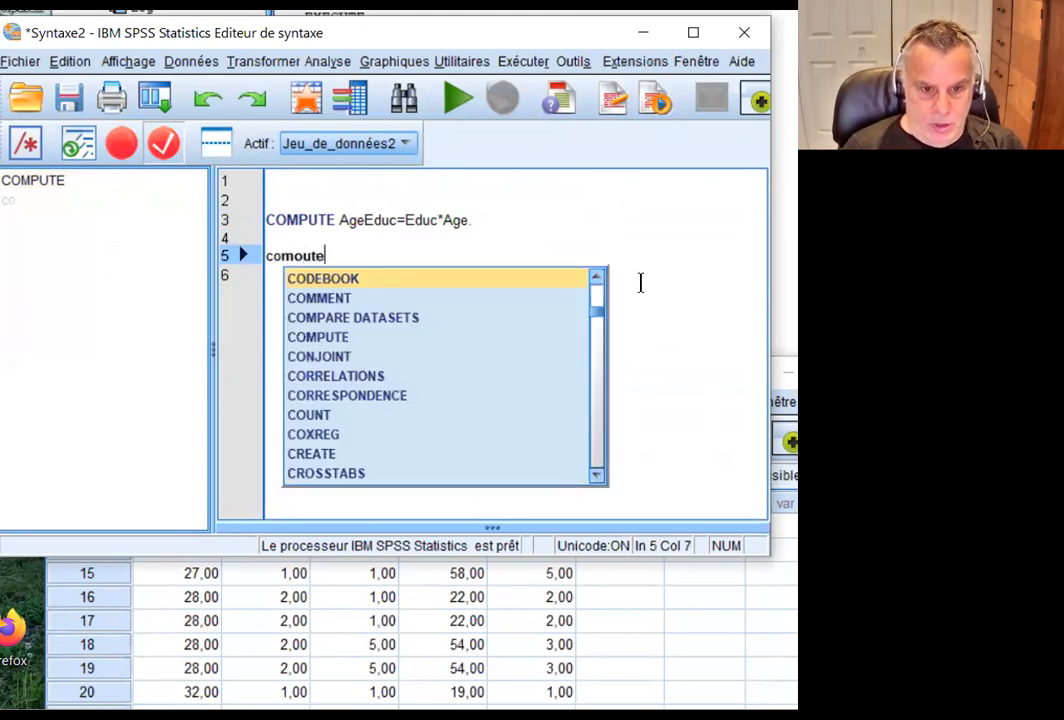
key(BackSpace)
key(BackSpace)
key(BackSpace)
key(BackSpace)
text(p)
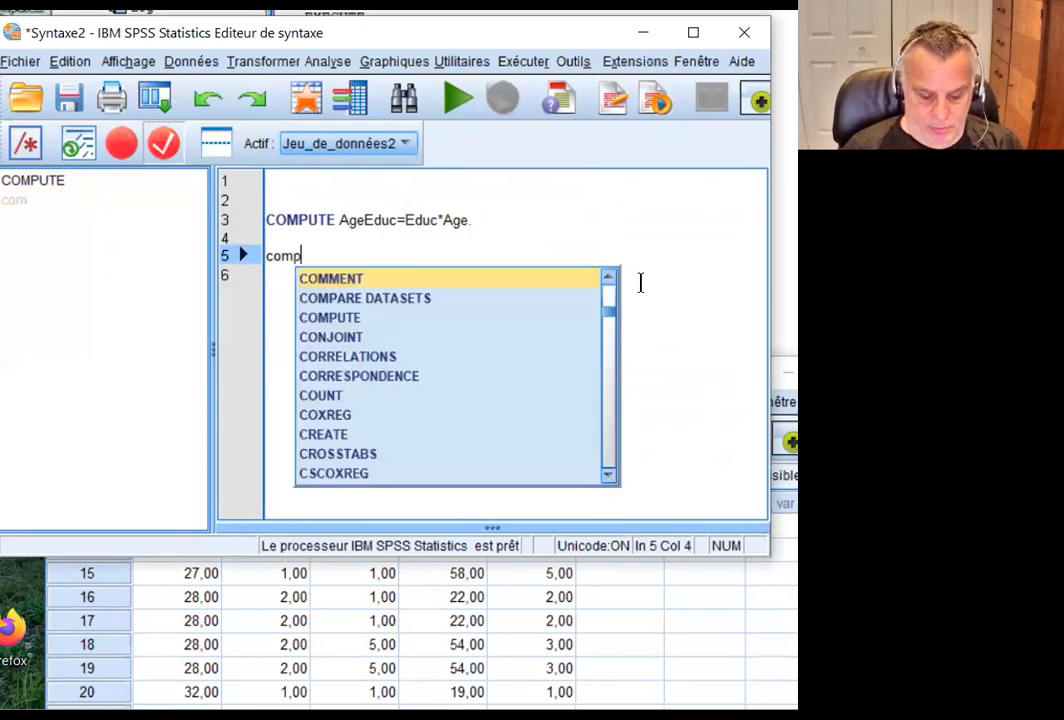
text(ute)
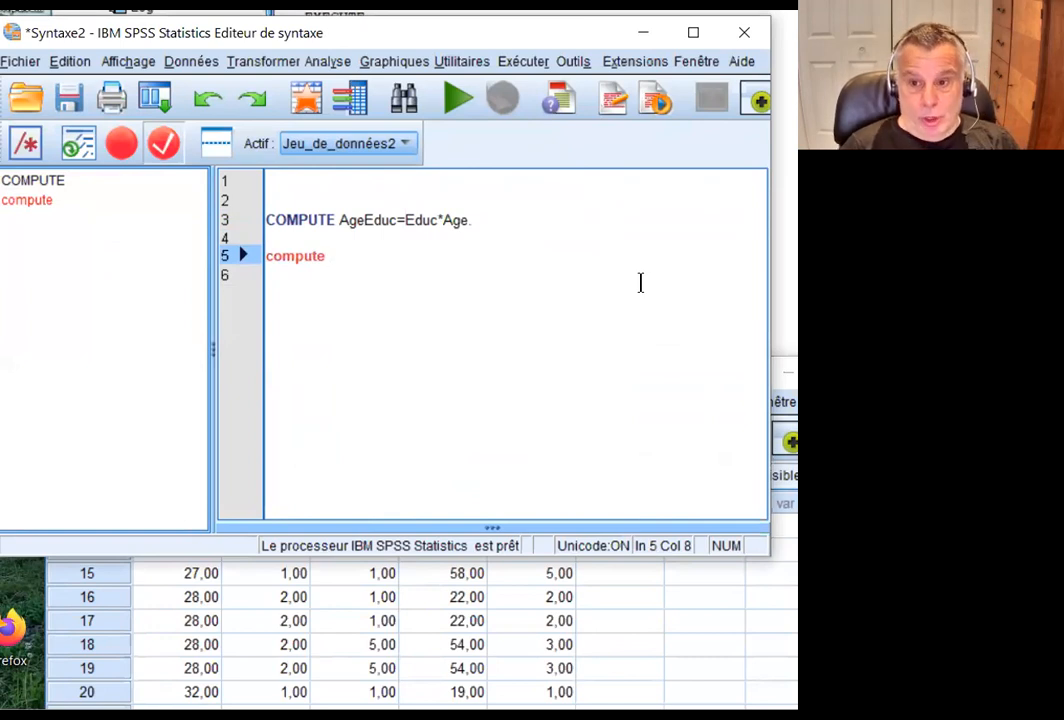
Complete the new compute command with the expression RevPPer=Revenu/menage and end it with a period.
text(Rev)
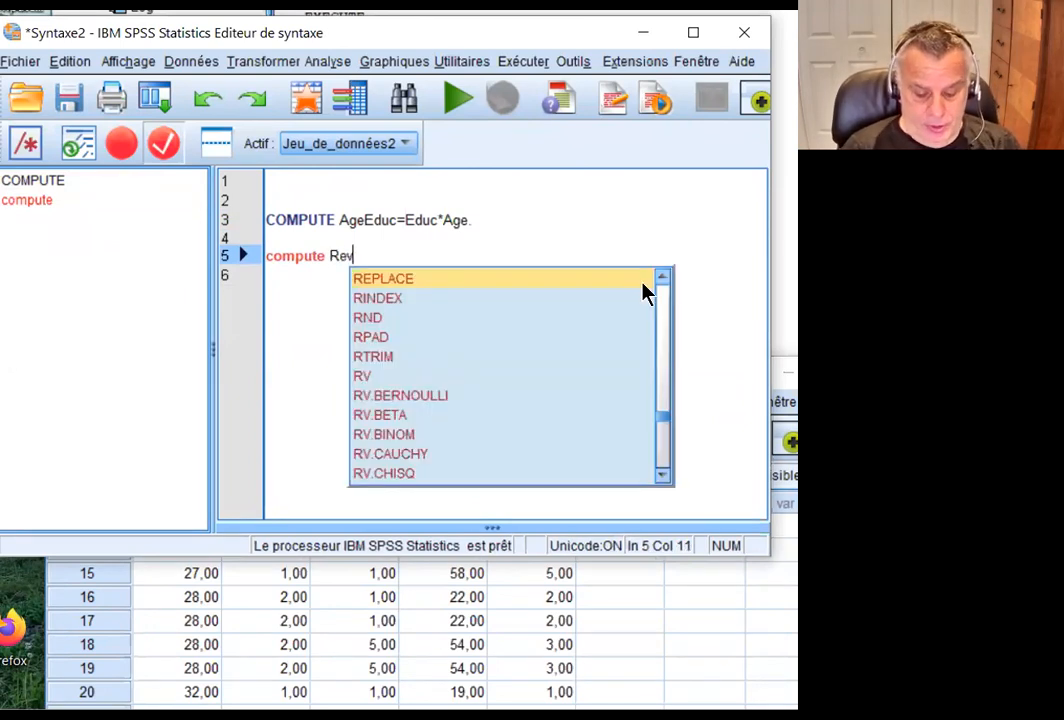
text(PPeron)
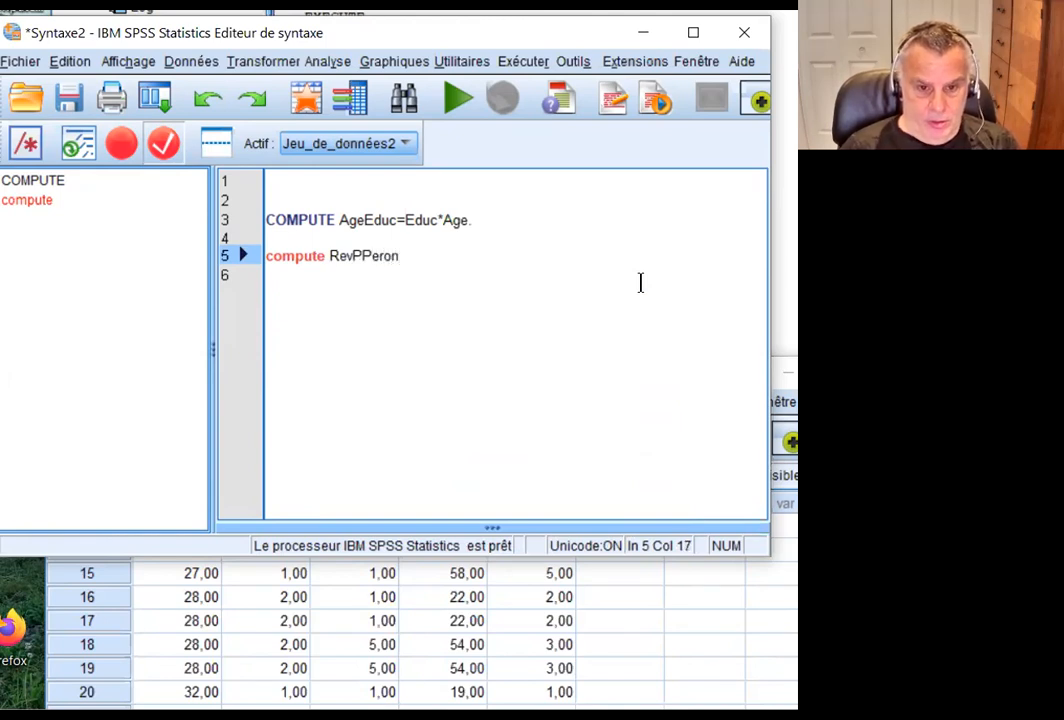
key(BackSpace)
key(BackSpace)
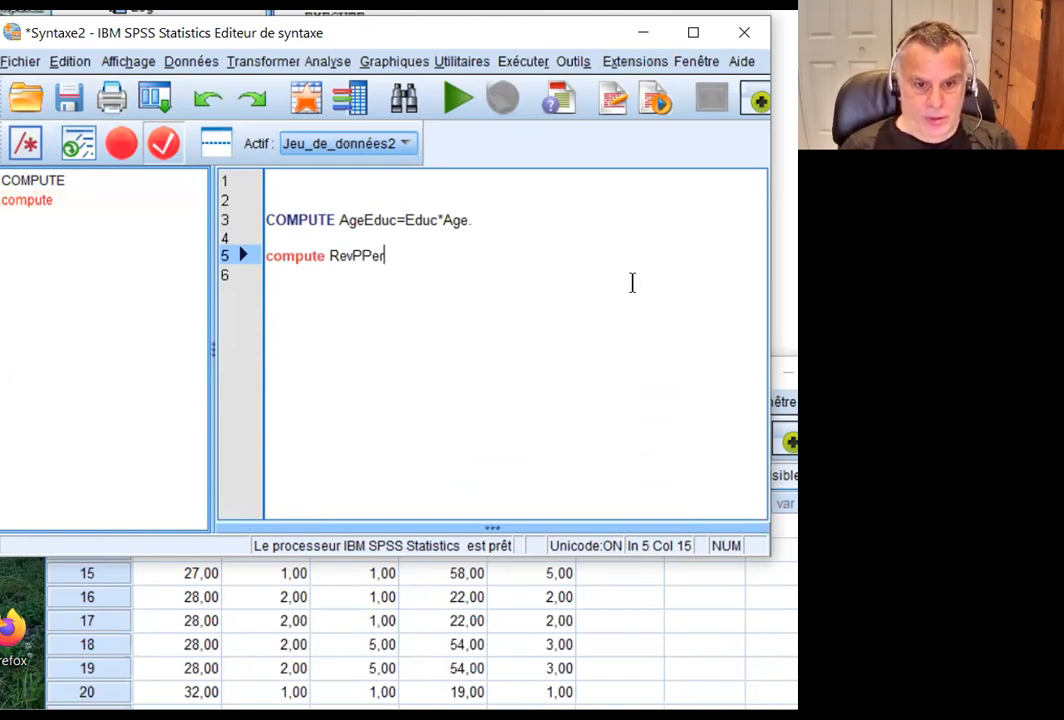
text(=)
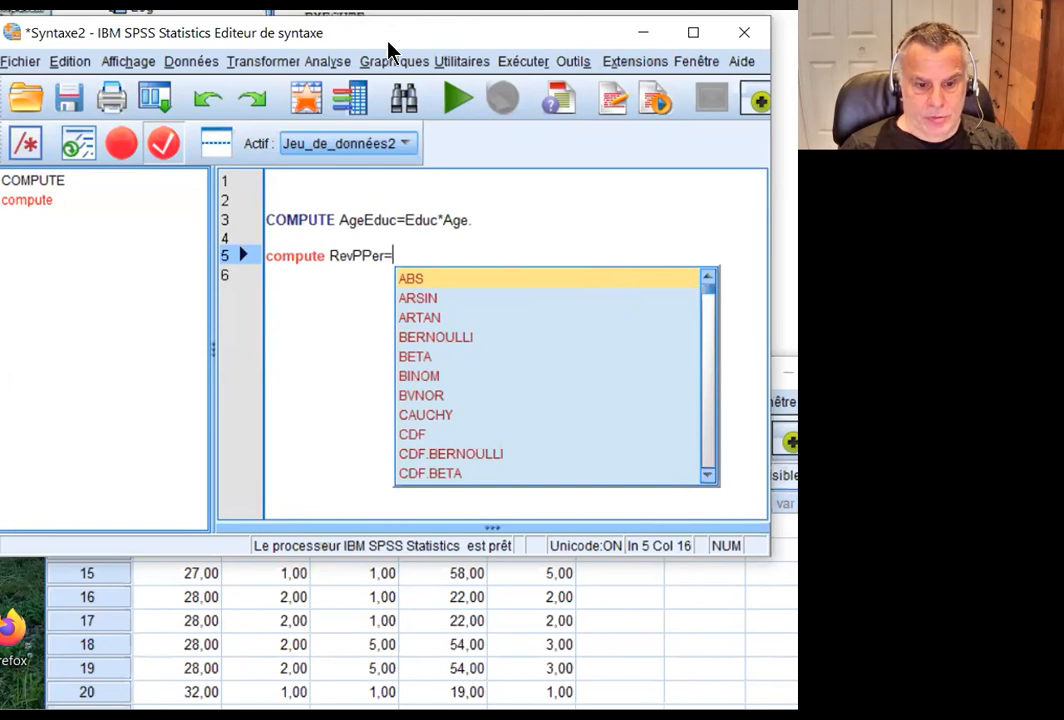
drag(389, 43, 405, 85)
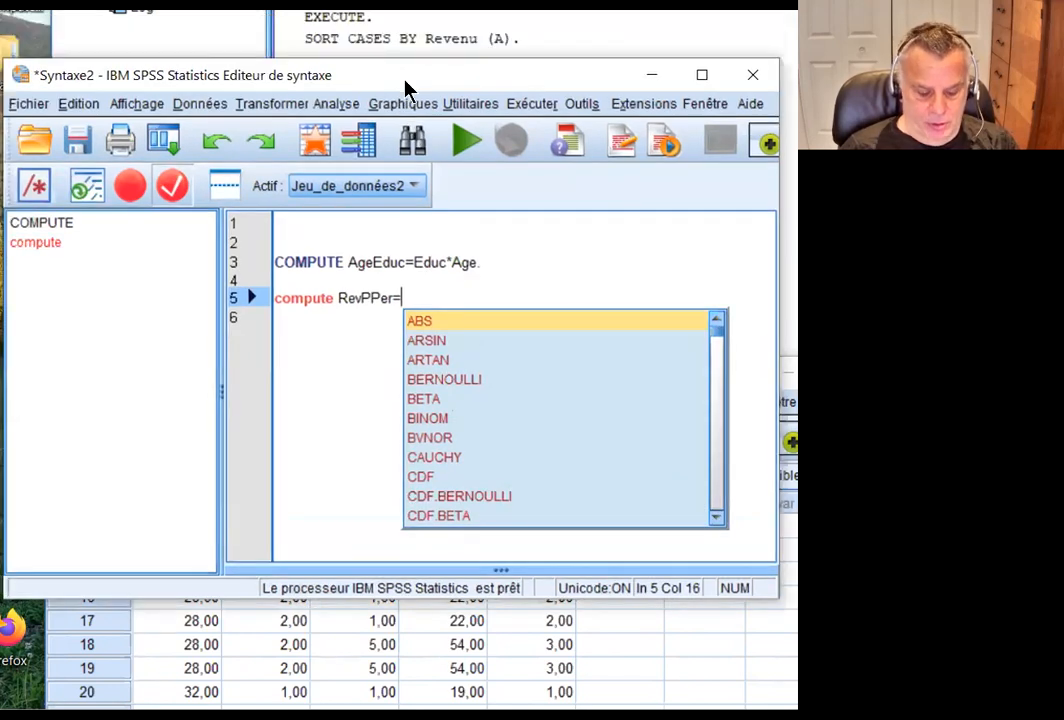
text(Revenu)
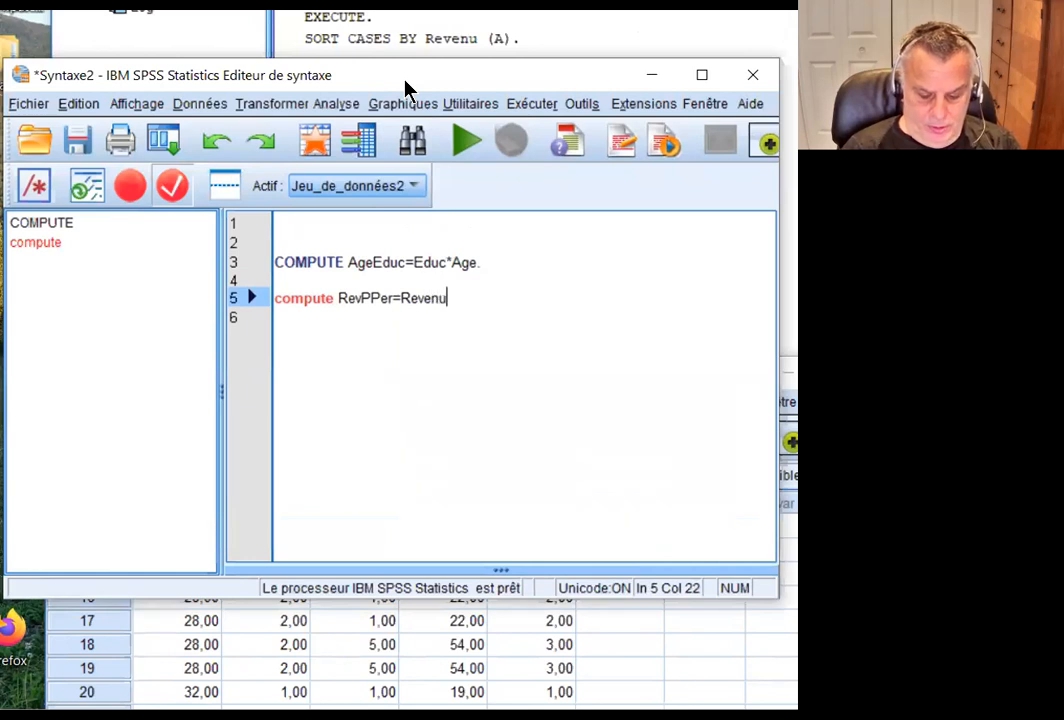
text(/m)
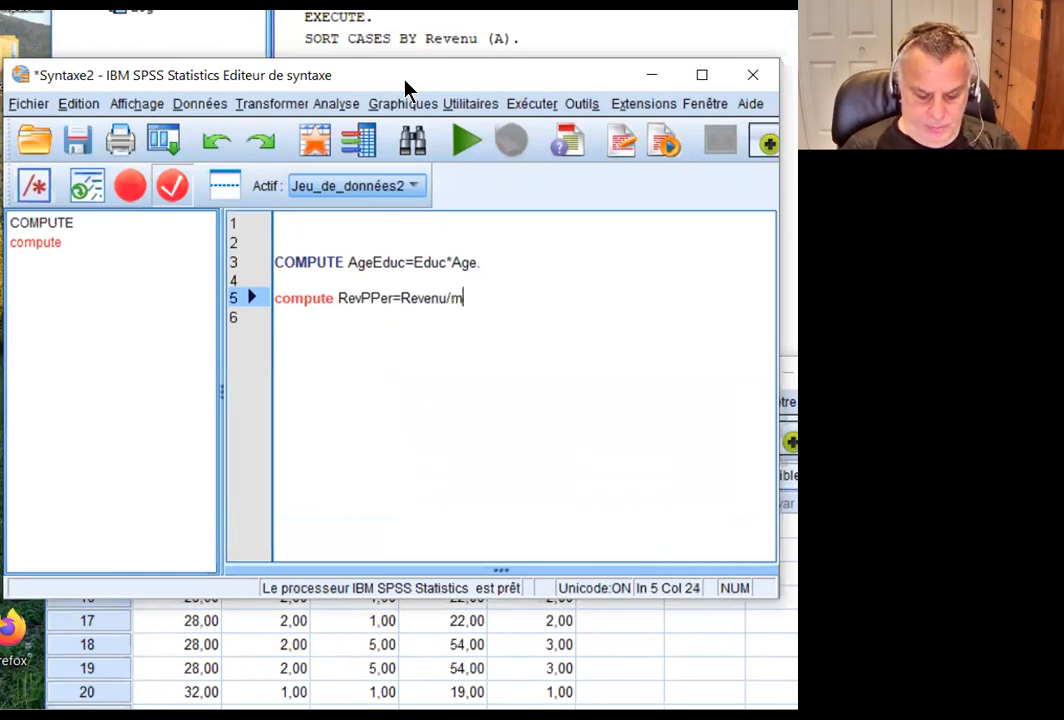
text(enage.)
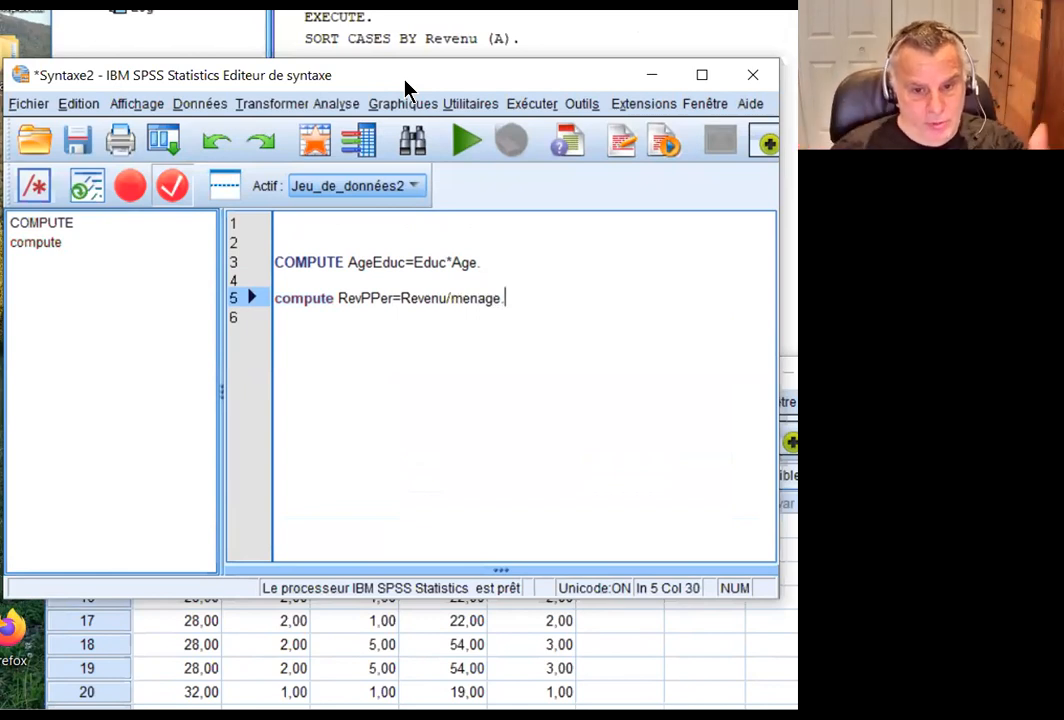
Run only the compute RevPPer=Revenu/menage line and return to the dataset.
drag(511, 300, 268, 303)
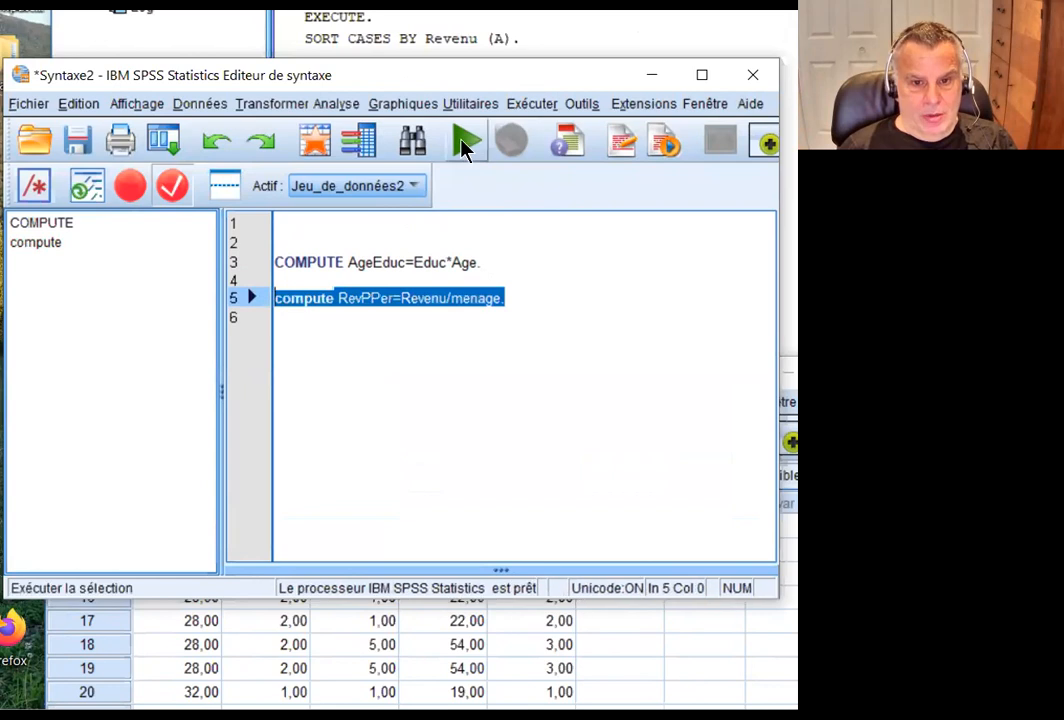
click(465, 142)
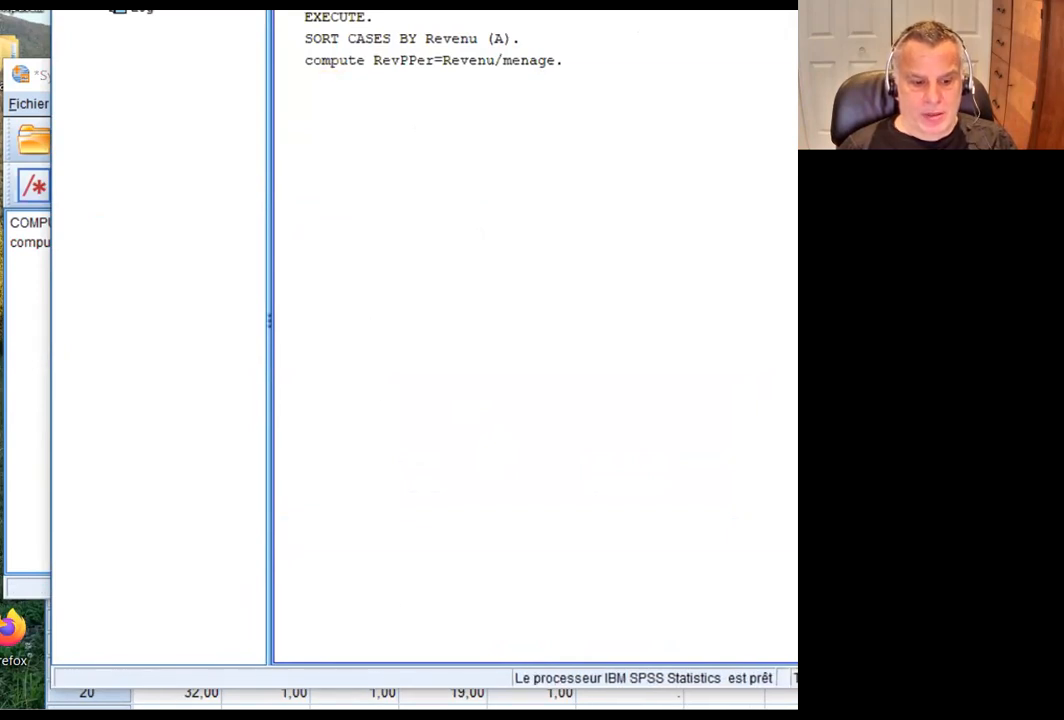
click(175, 692)
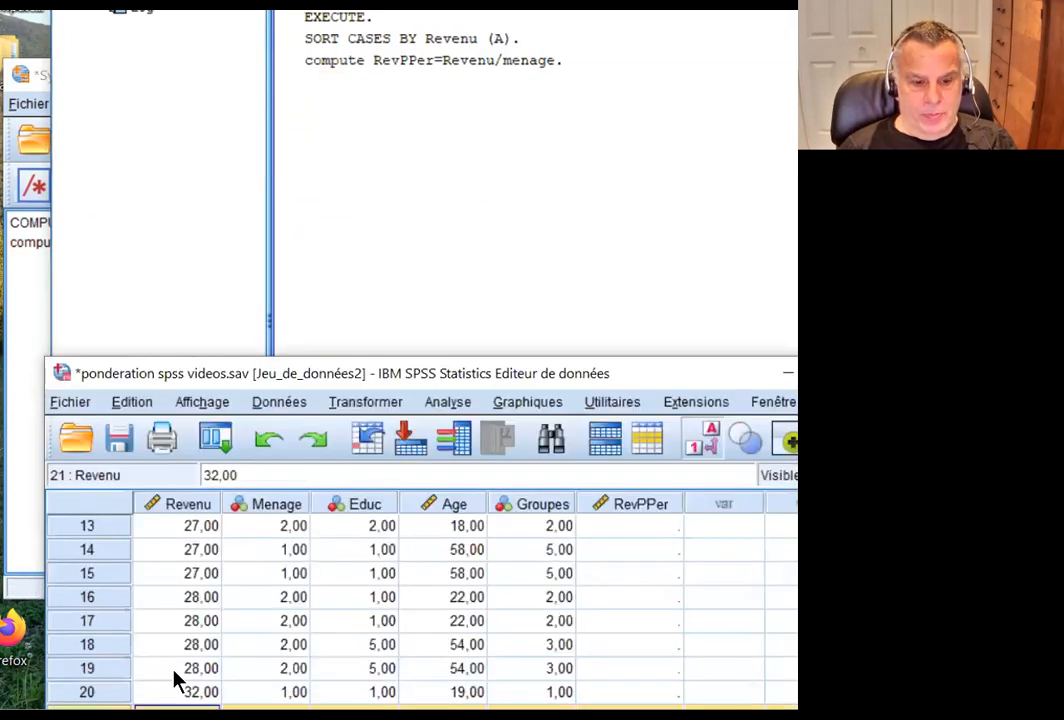
Save the dataset to execute the pending transformation and review the RevPPer values from the first case.
double_click(311, 368)
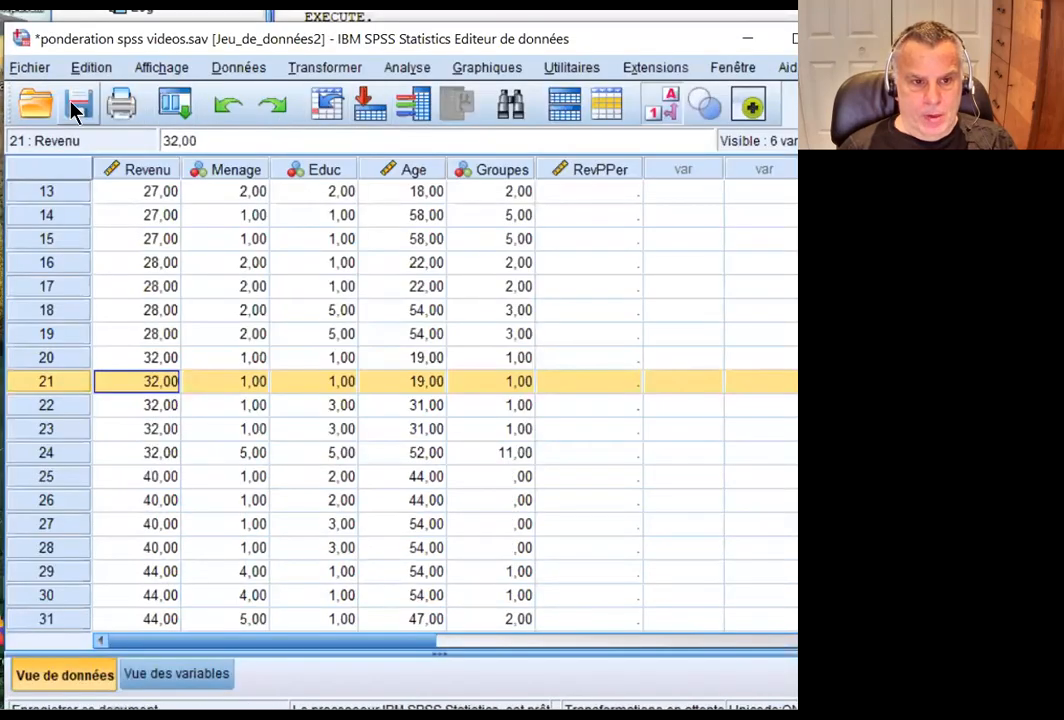
click(80, 106)
scroll(590, 262, up, 4)
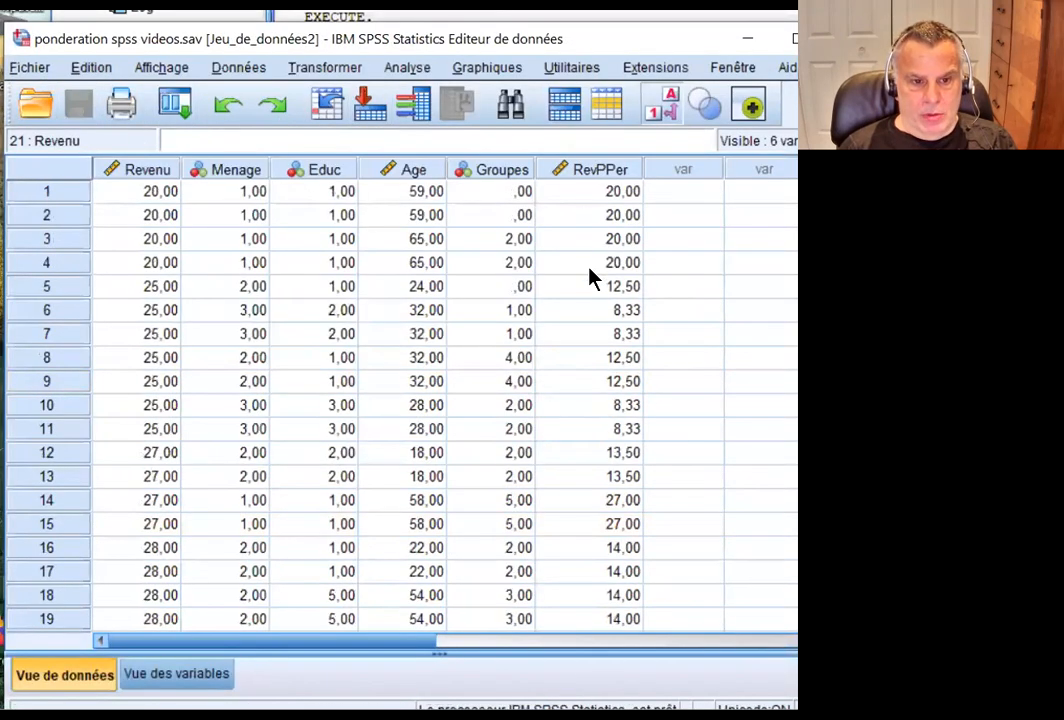
Check the RevPPer values against Revenu and Menage across the dataset's cases, including case 5, and return to the first case.
click(588, 193)
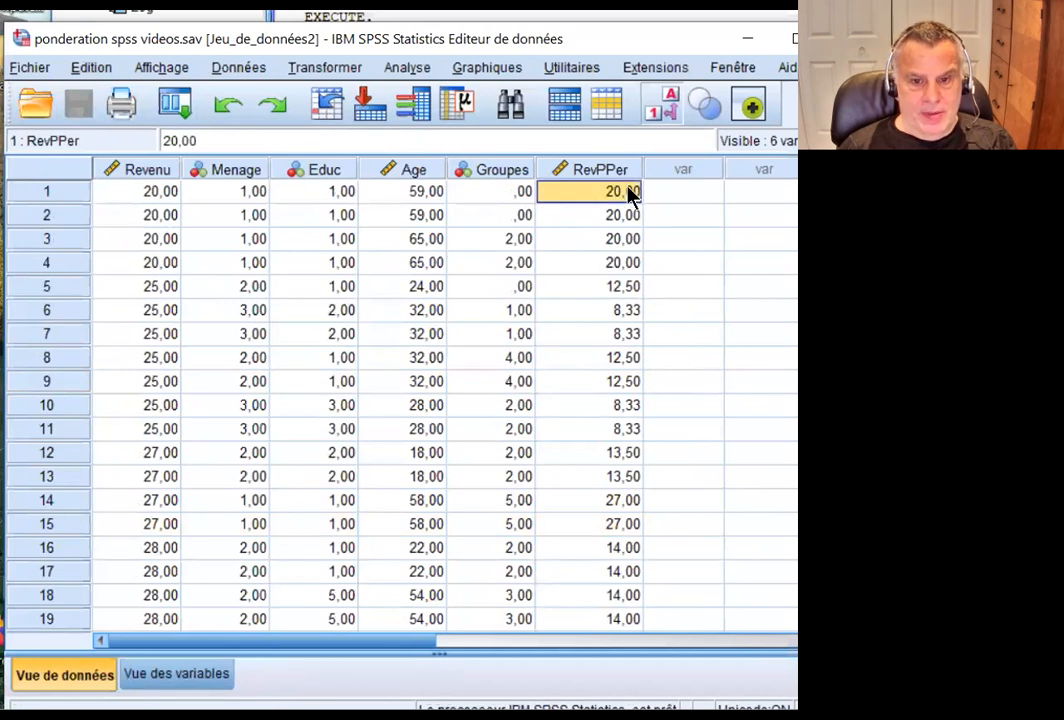
click(155, 264)
click(163, 289)
click(254, 289)
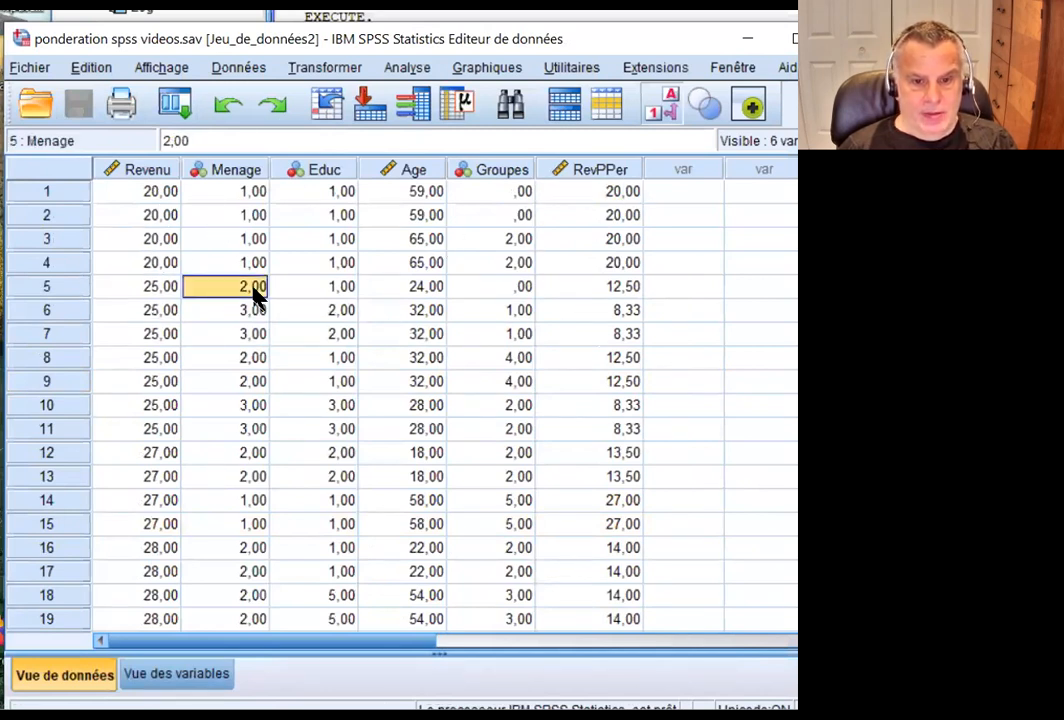
click(613, 288)
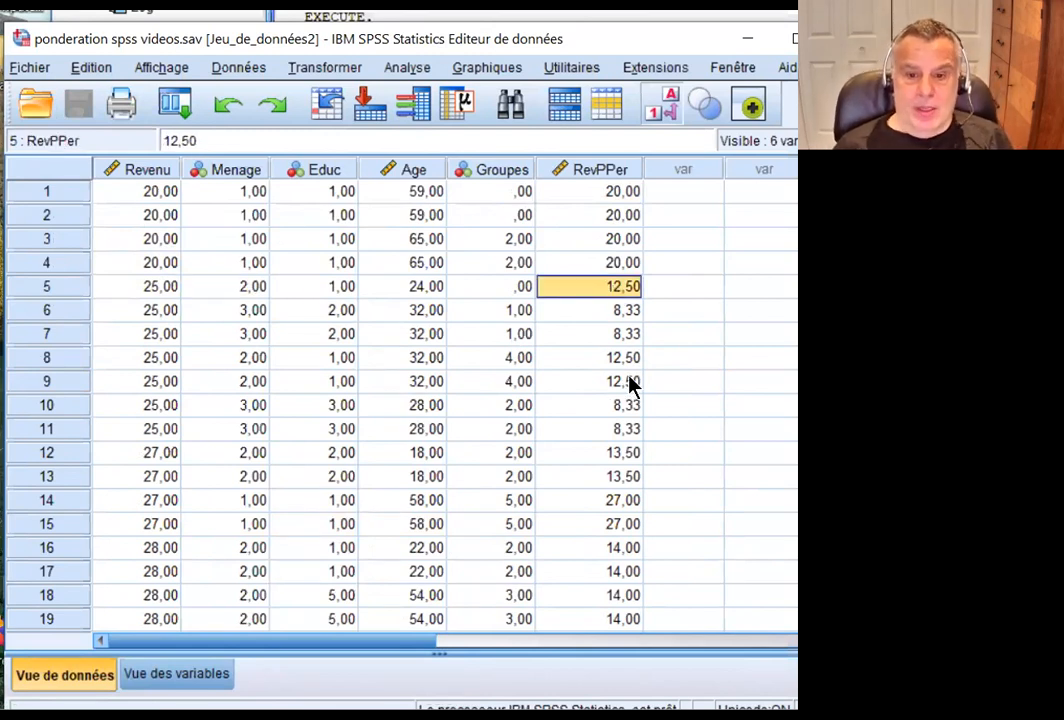
scroll(600, 407, down, 2)
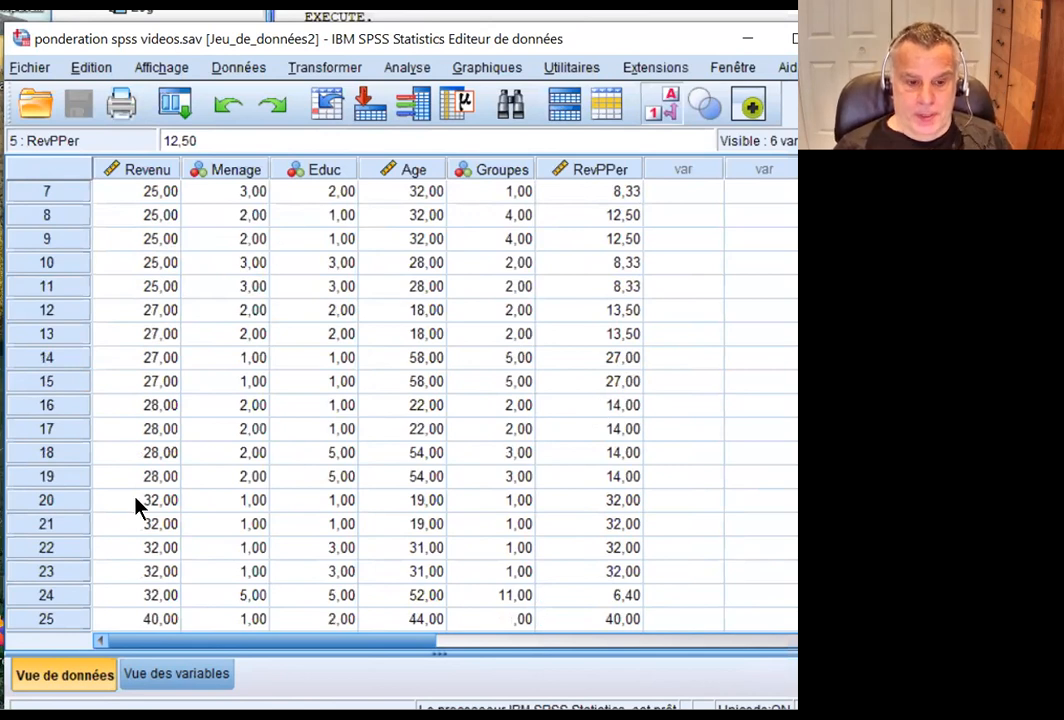
scroll(152, 490, down, 3)
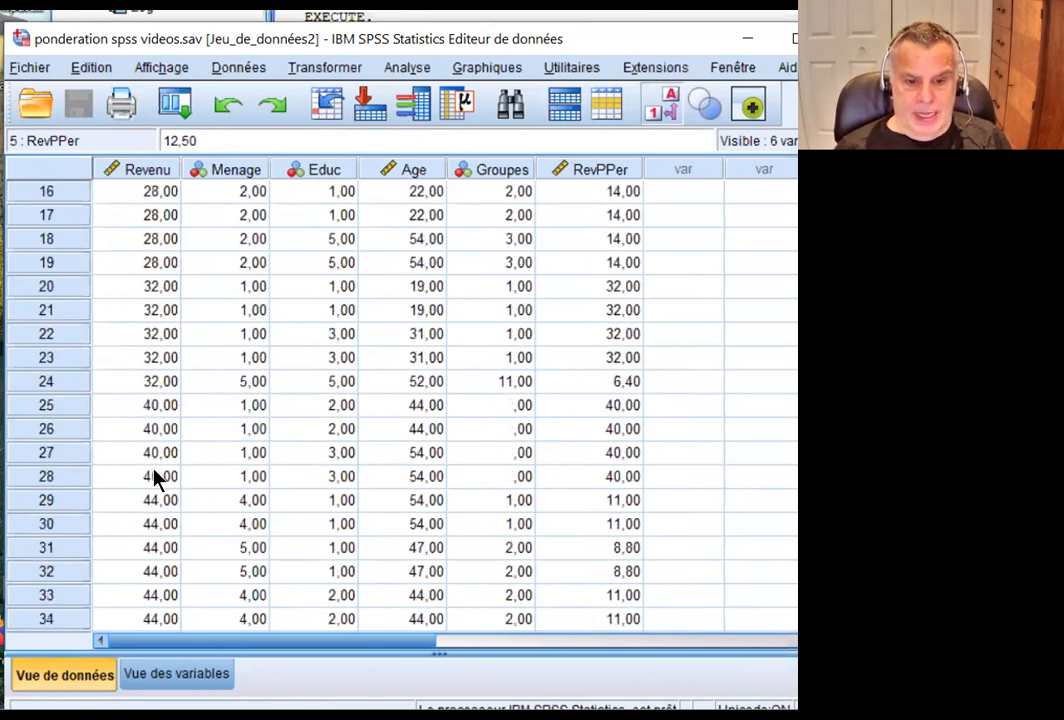
click(152, 478)
scroll(604, 470, down, 3)
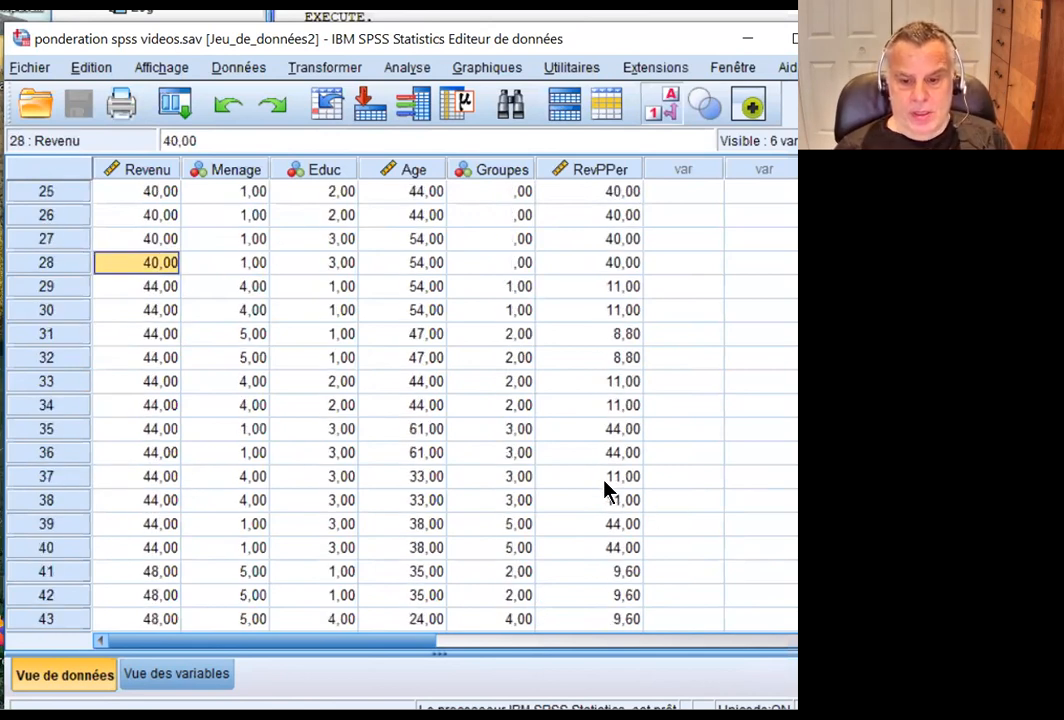
scroll(604, 488, down, 3)
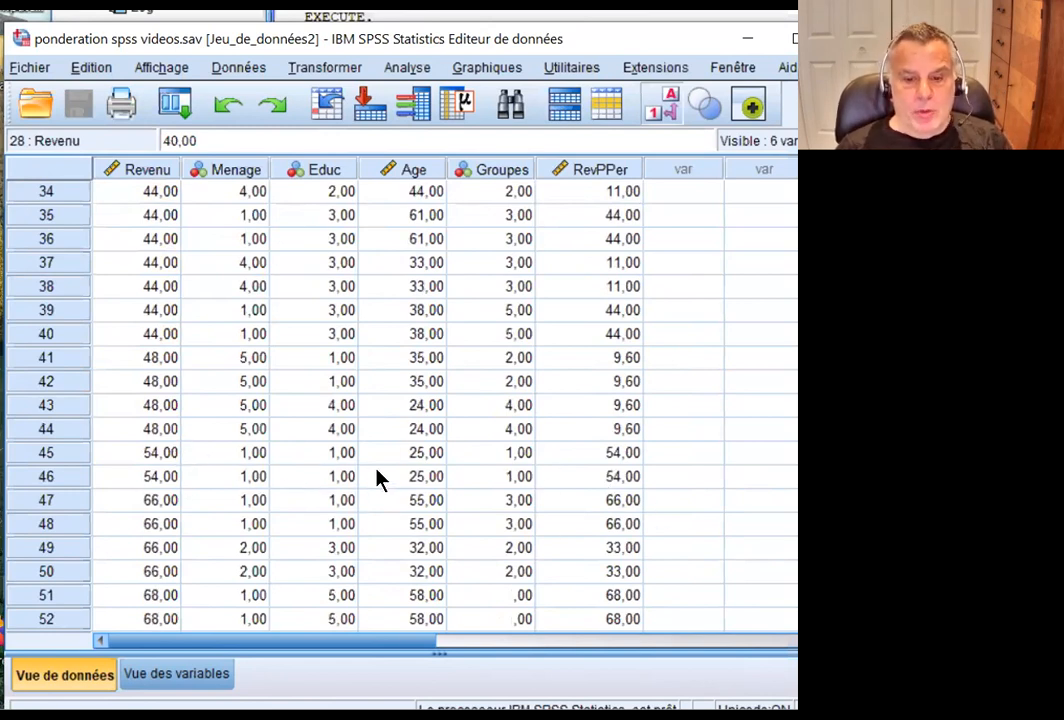
scroll(375, 480, down, 10)
scroll(375, 487, up, 20)
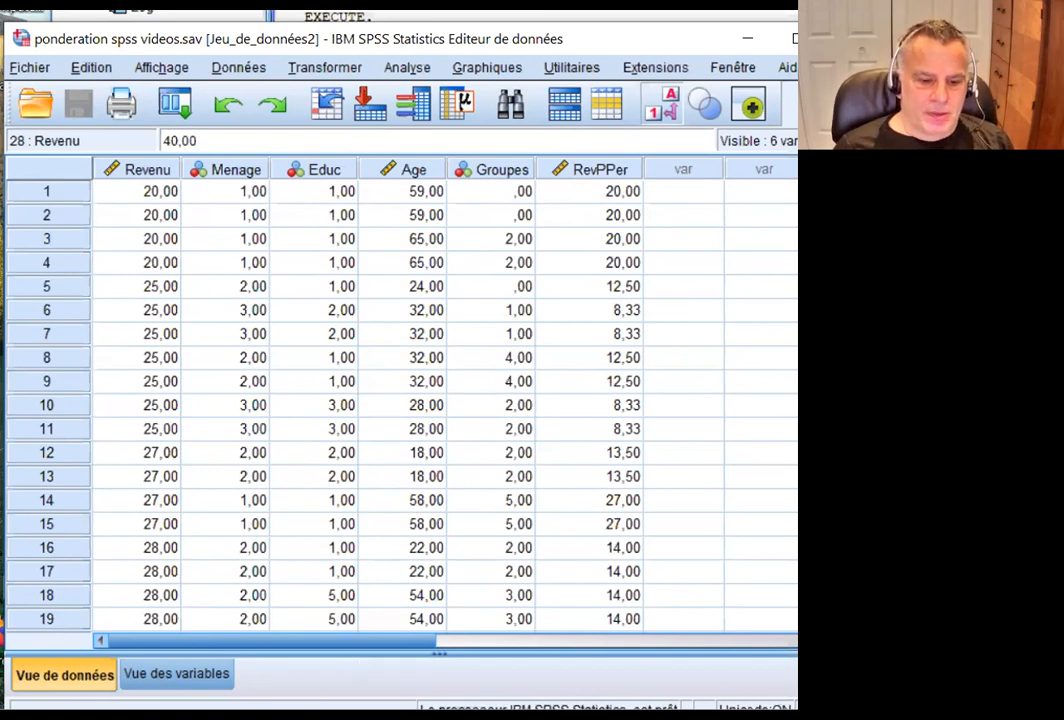
Switch to the Excel workbook and examine the Fardeau and Personnes réelles table row by row for household sizes 1 to 5.
key(alt+Tab)
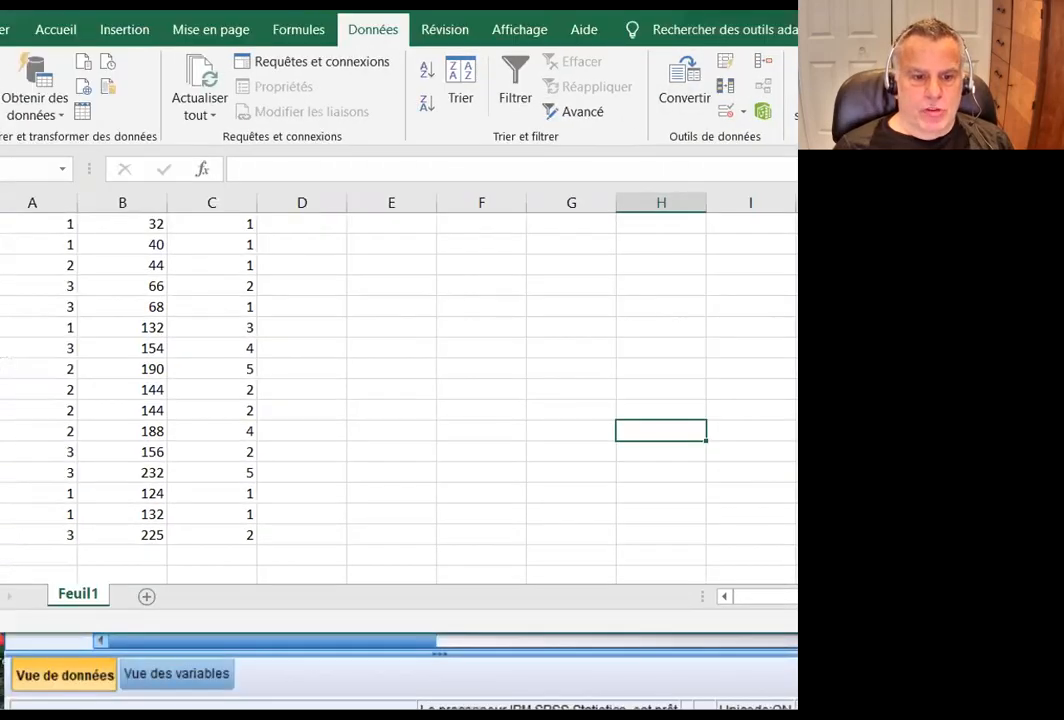
scroll(197, 299, down, 5)
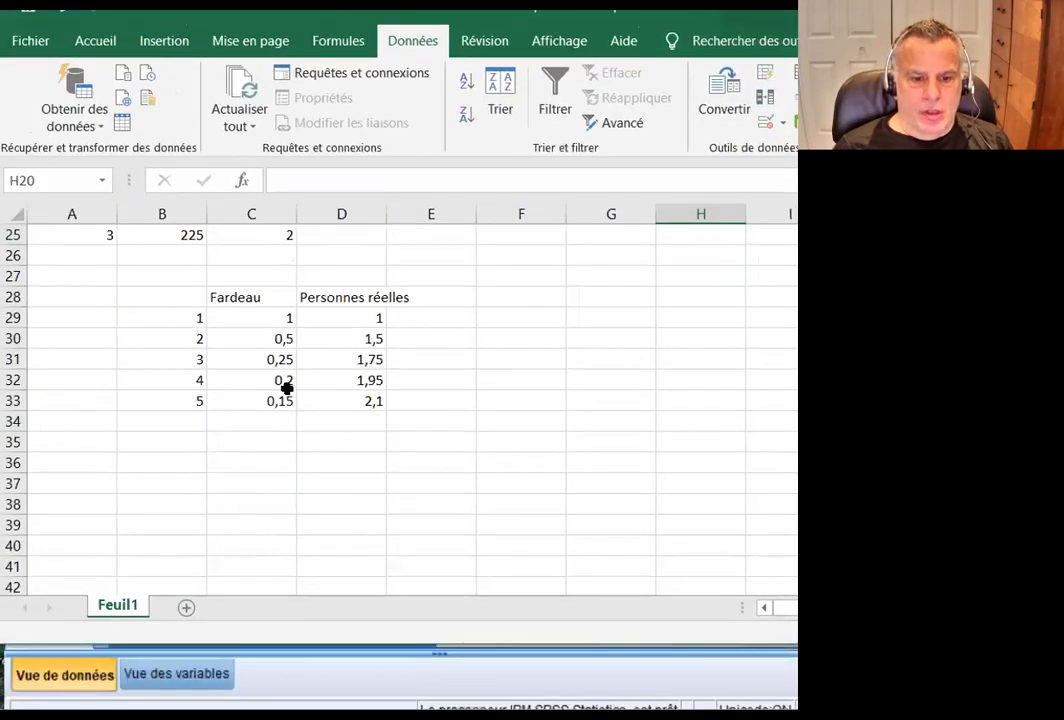
click(256, 315)
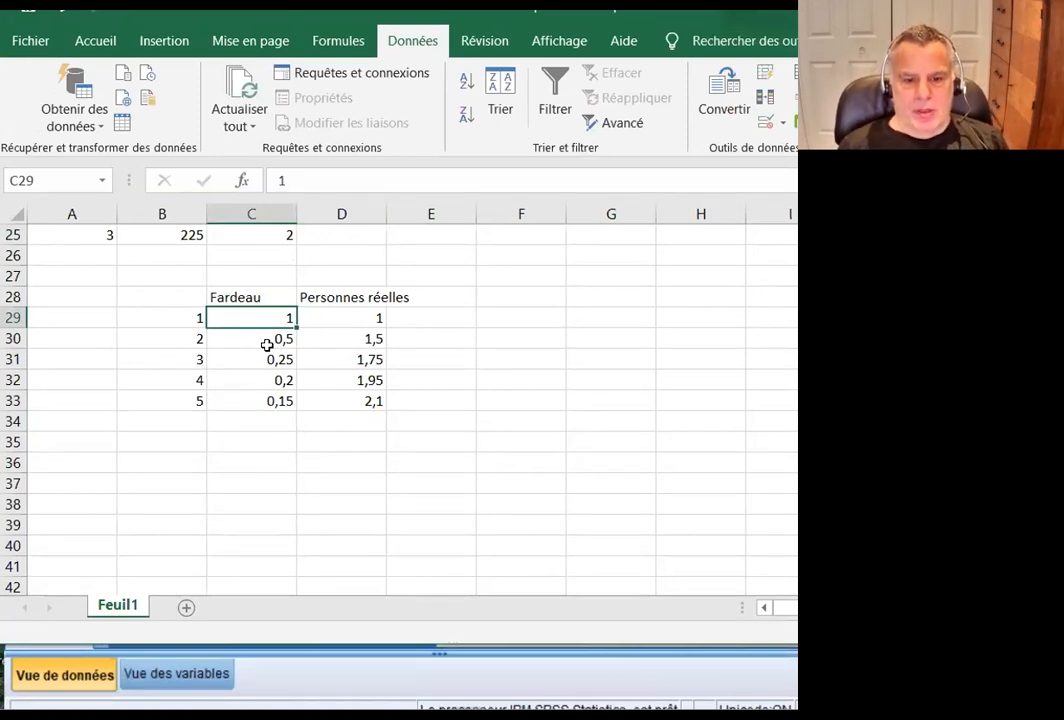
key(Right)
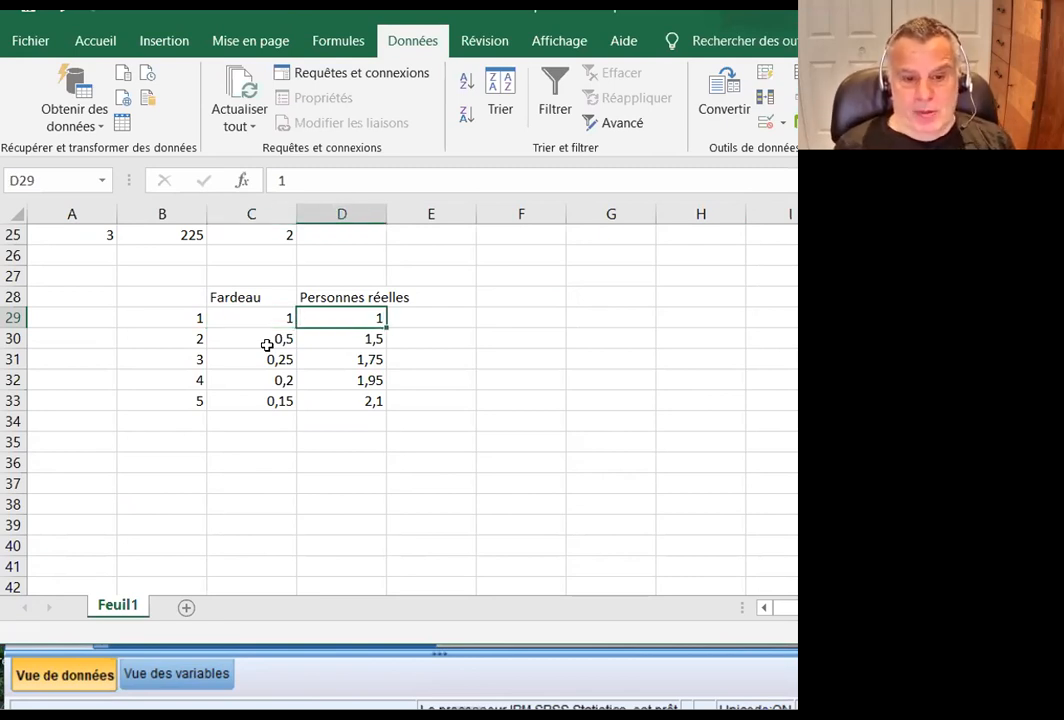
key(Down)
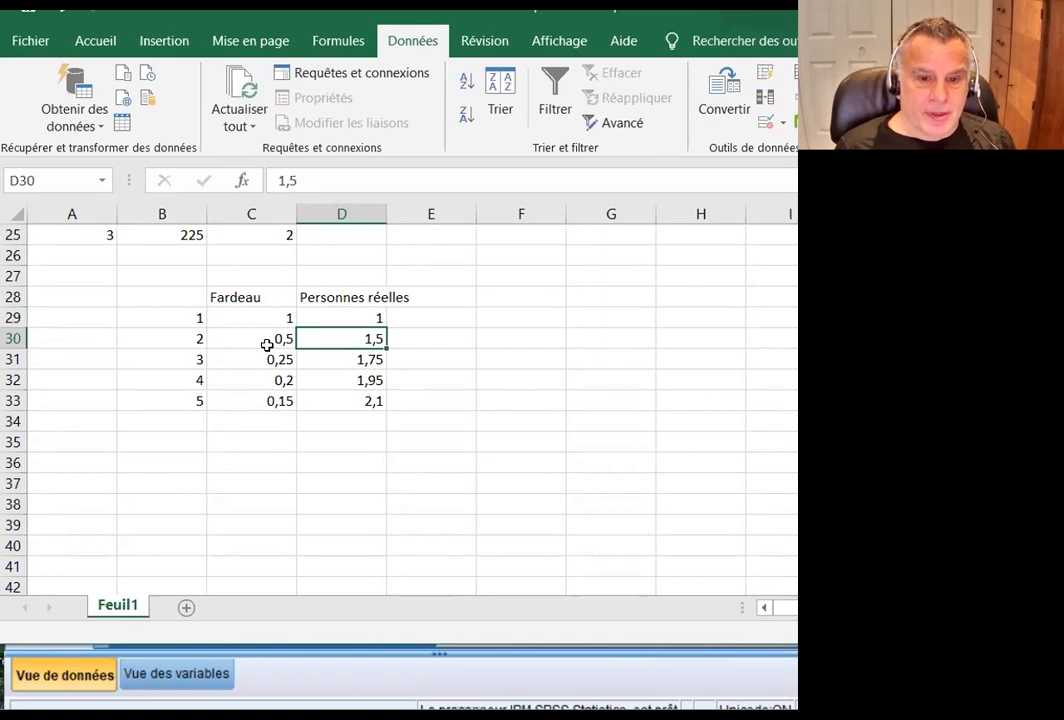
key(Down)
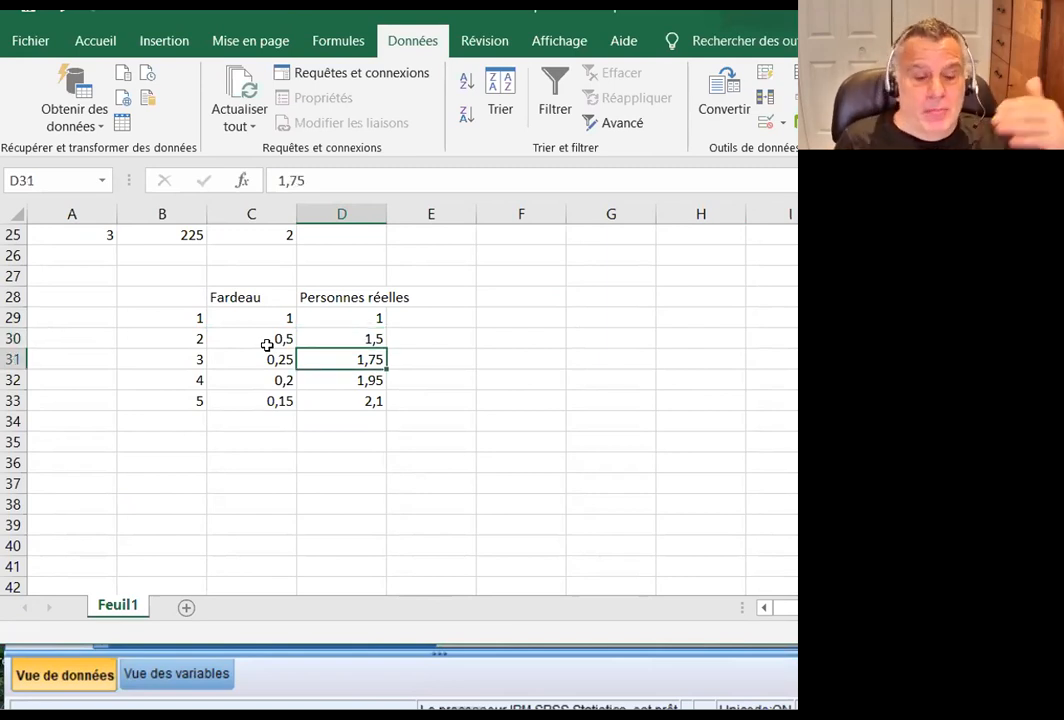
key(Down)
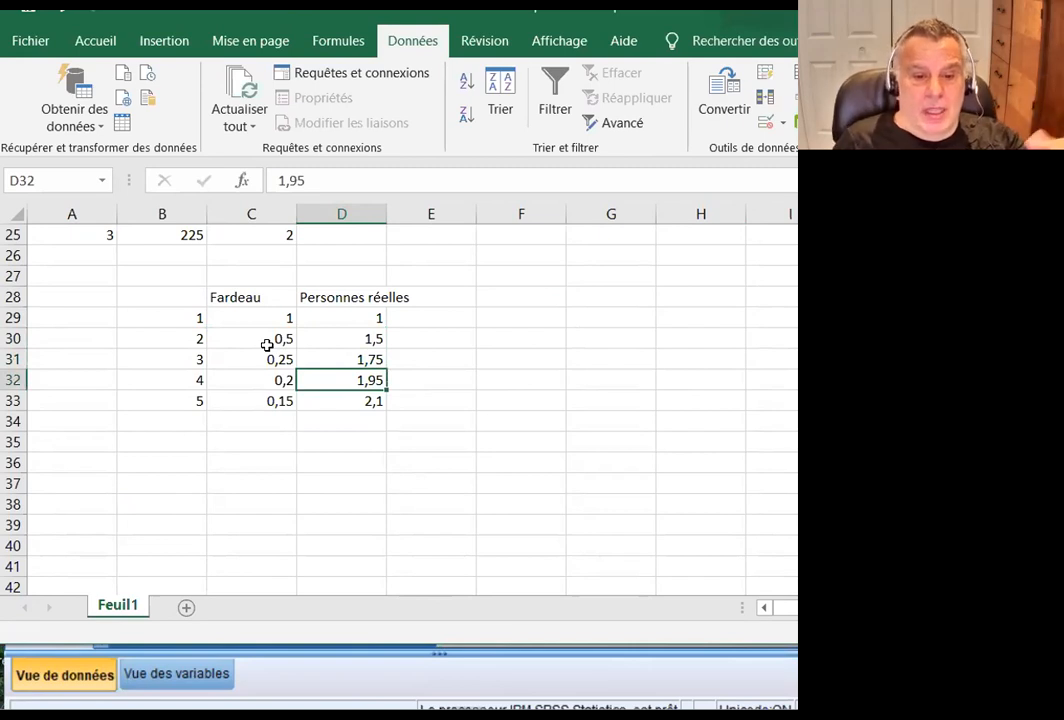
key(Down)
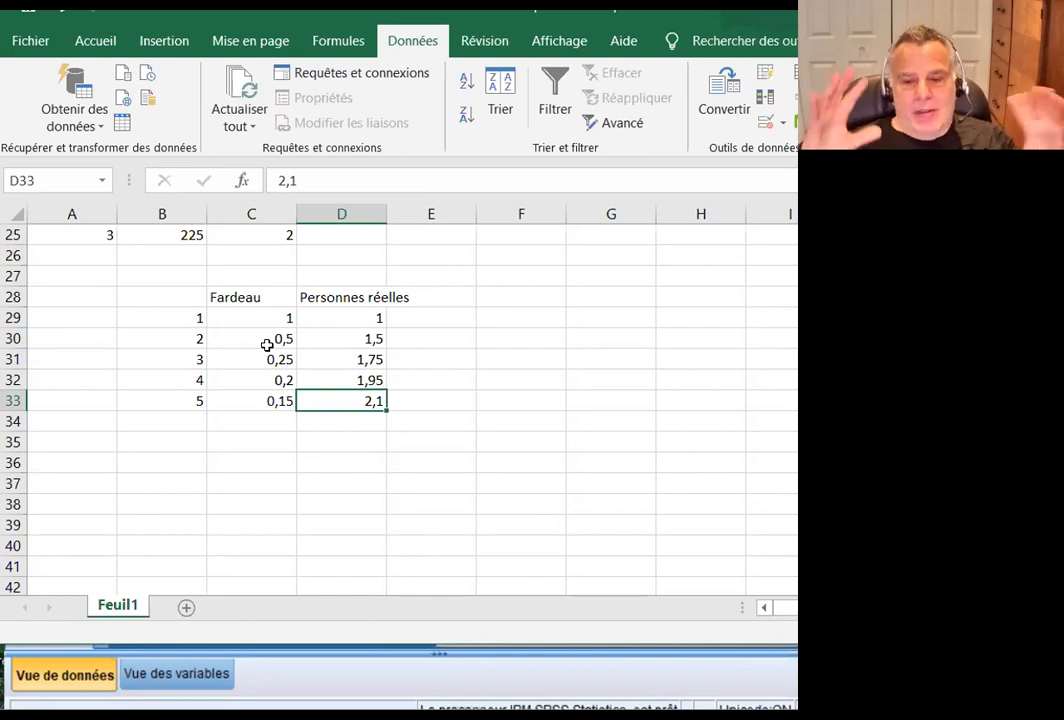
Review which Personnes réelles value in D29:D33 corresponds to each household size in column B.
click(358, 314)
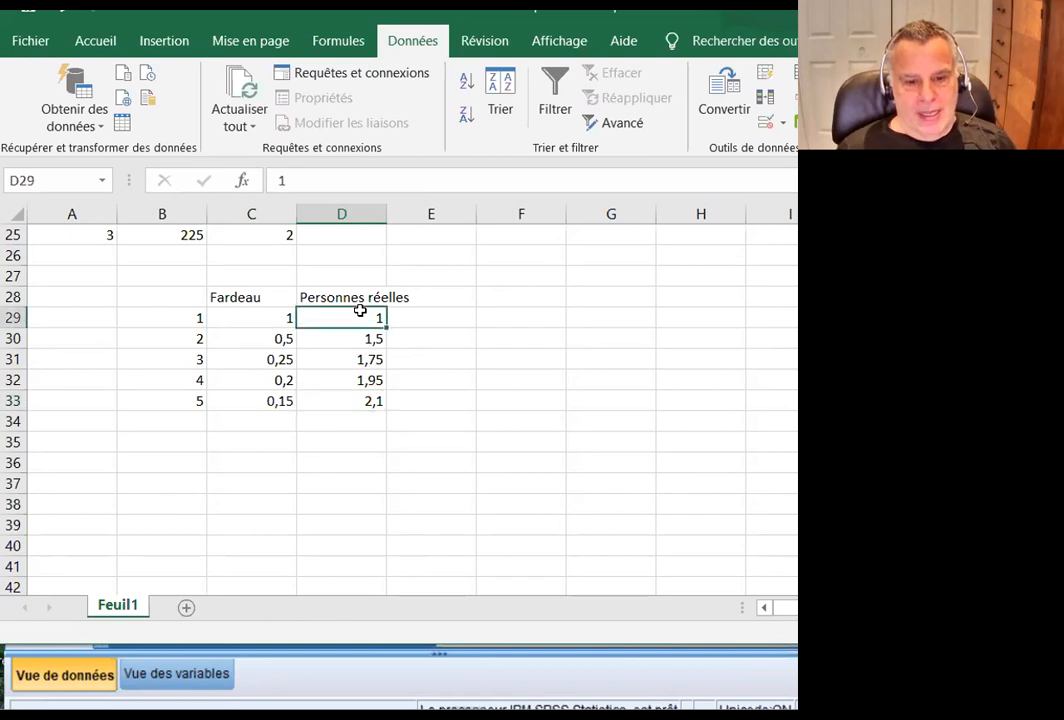
click(363, 379)
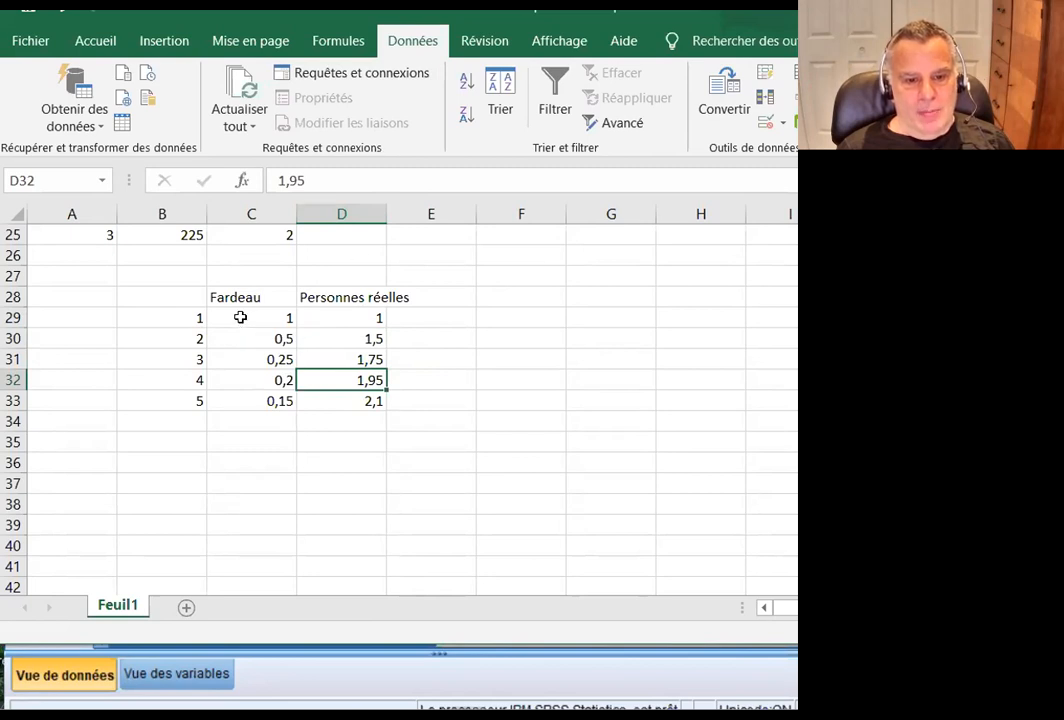
click(195, 314)
click(335, 316)
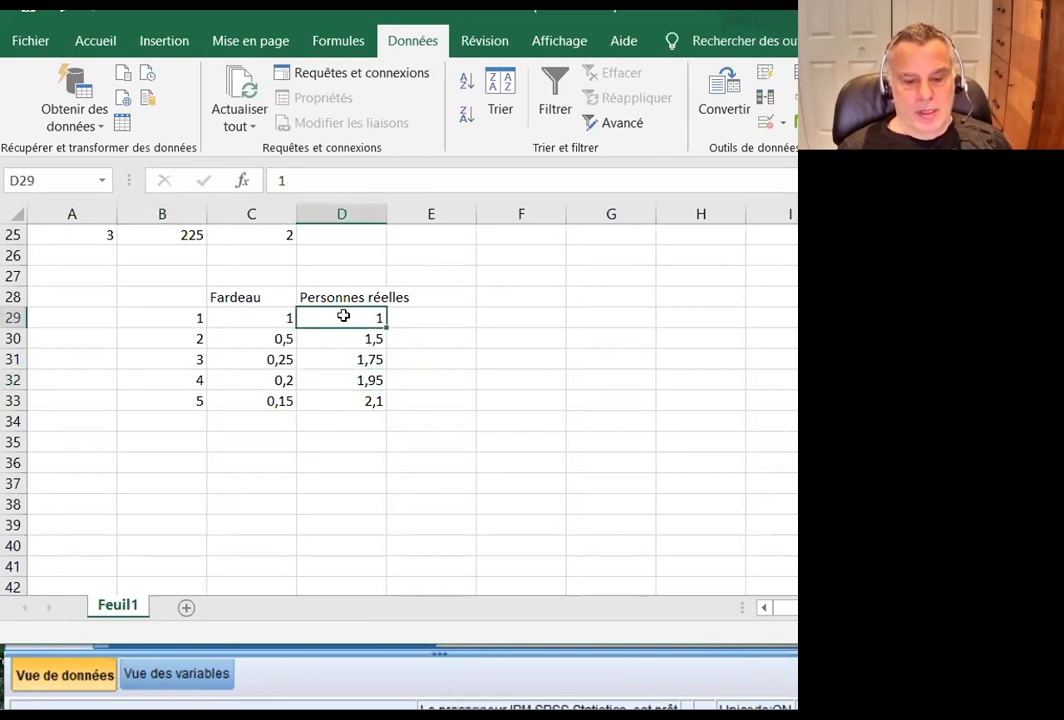
click(352, 338)
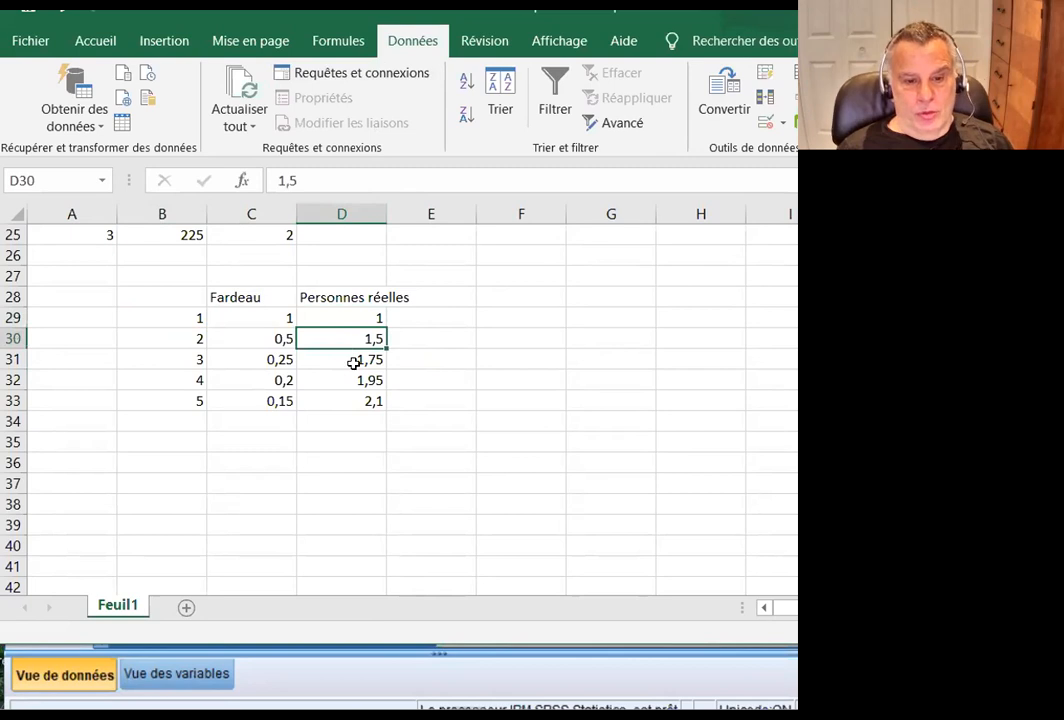
click(353, 360)
click(341, 383)
click(358, 402)
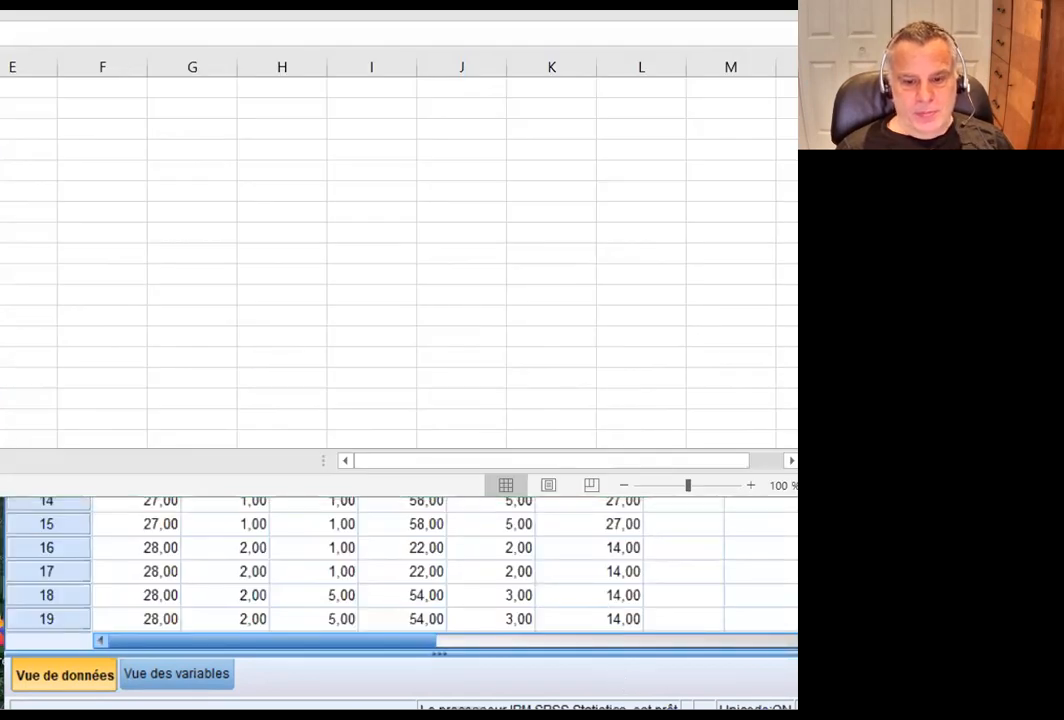
Return to the SPSS dataset and paste the AgeEduc=Educ*Age command from the Compute Variable dialog into the syntax, closing the dialog.
click(822, 619)
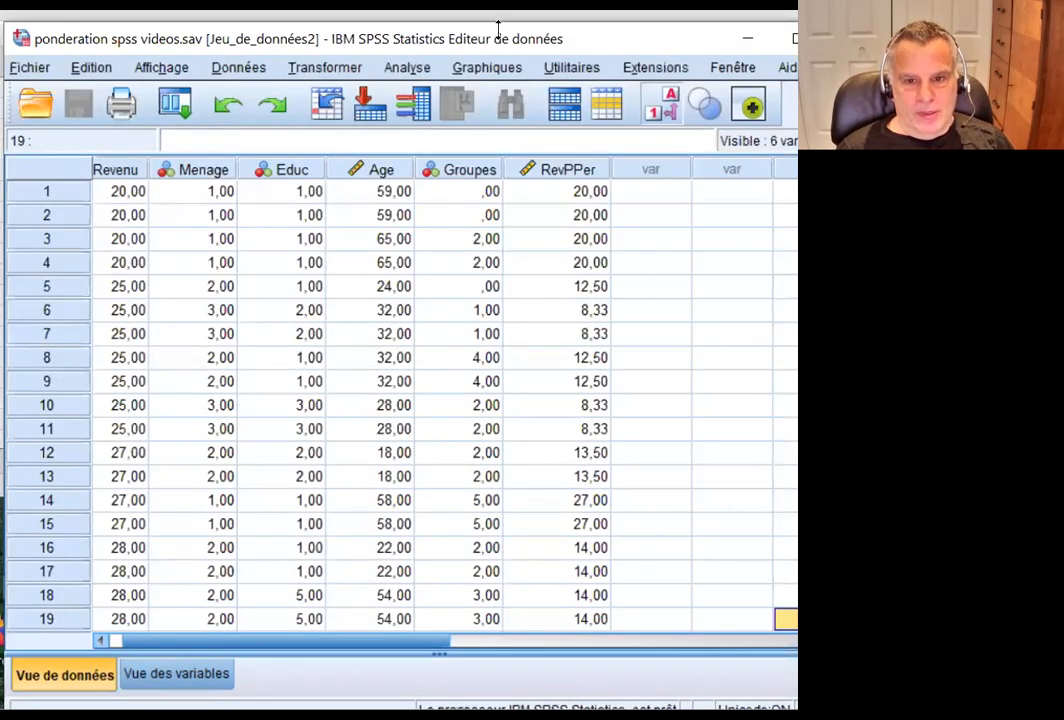
drag(501, 28, 501, 134)
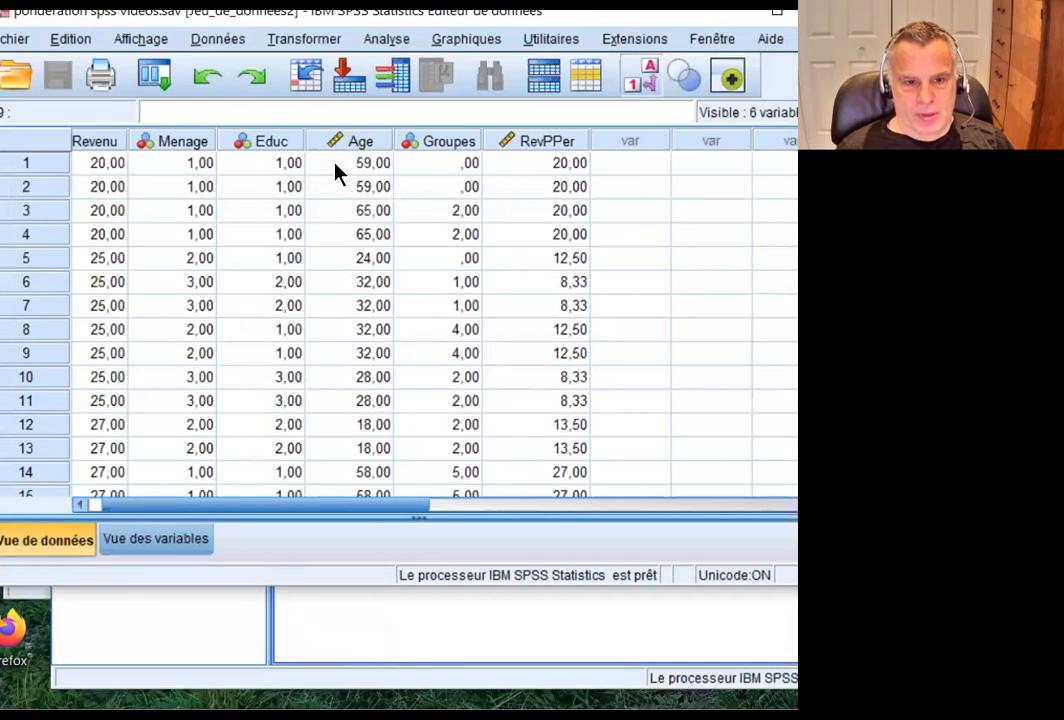
click(210, 40)
mouse_move(160, 45)
click(297, 64)
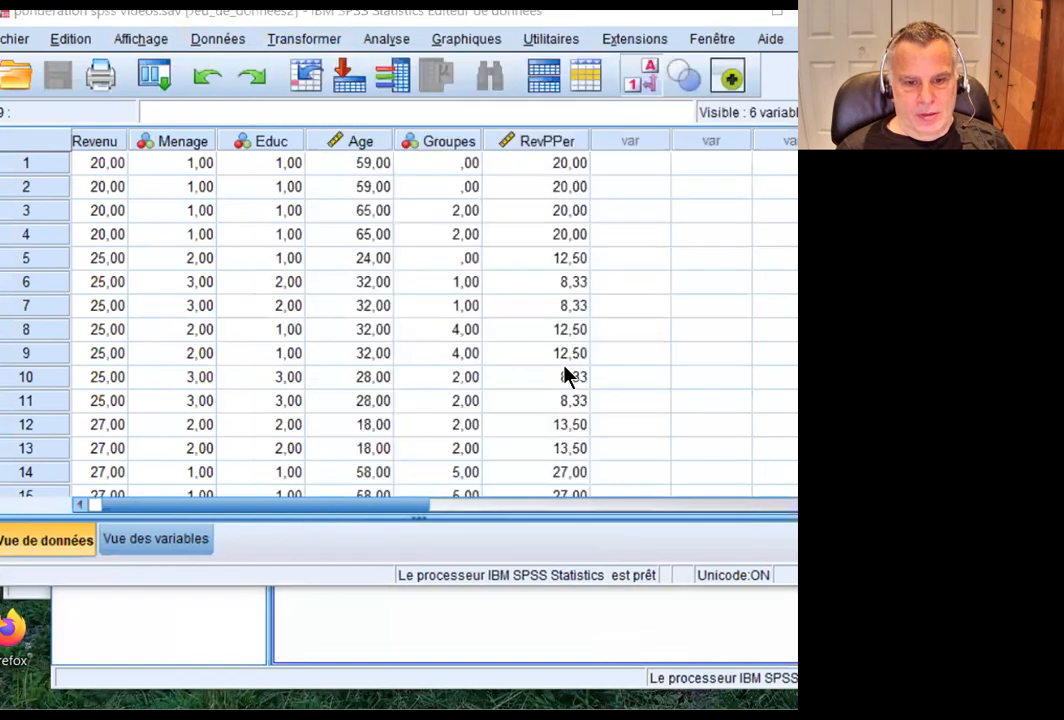
click(340, 620)
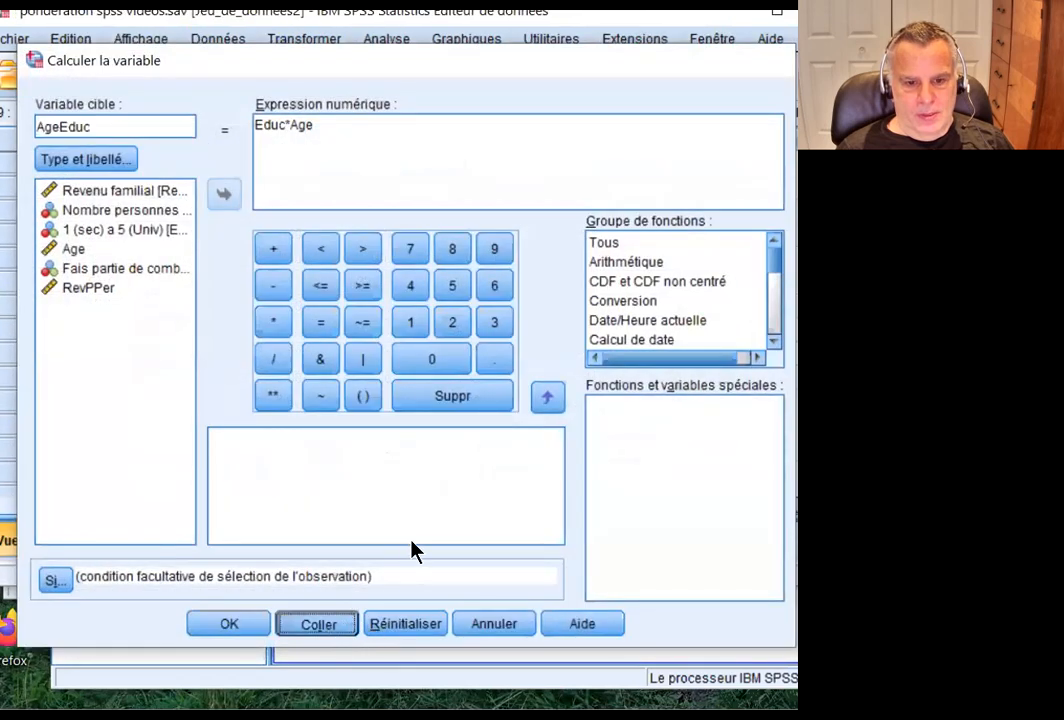
click(480, 615)
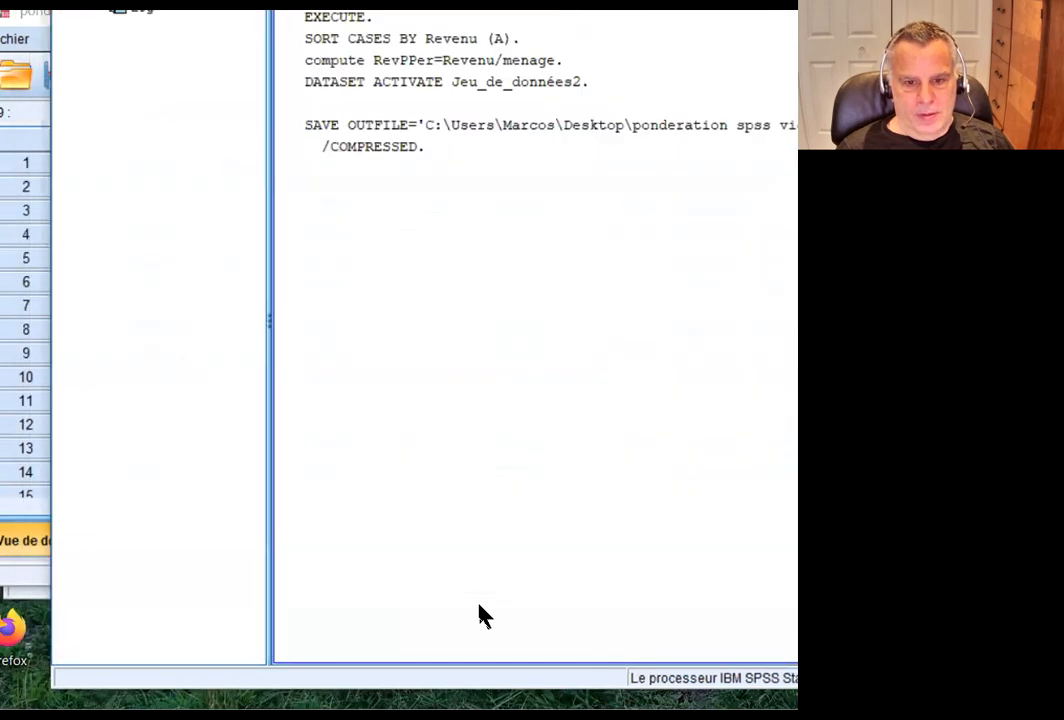
In the Syntaxe2 file, add the command compute RevReel = 99. below the pasted EXECUTE line, with blank lines before and after it.
click(670, 82)
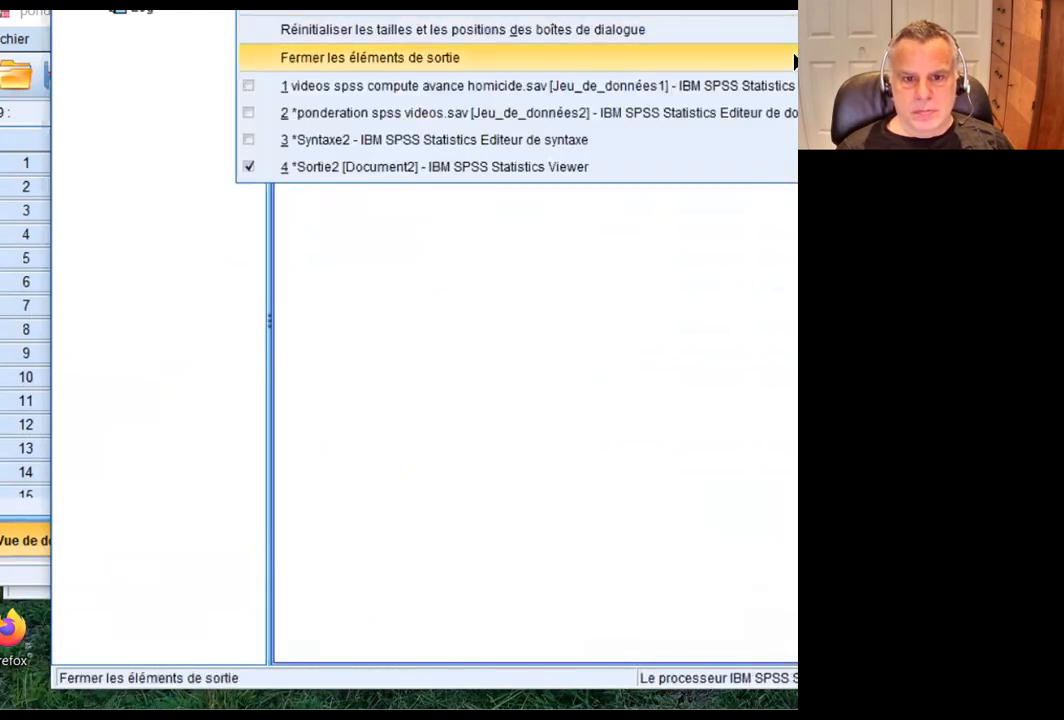
click(450, 139)
key(Return)
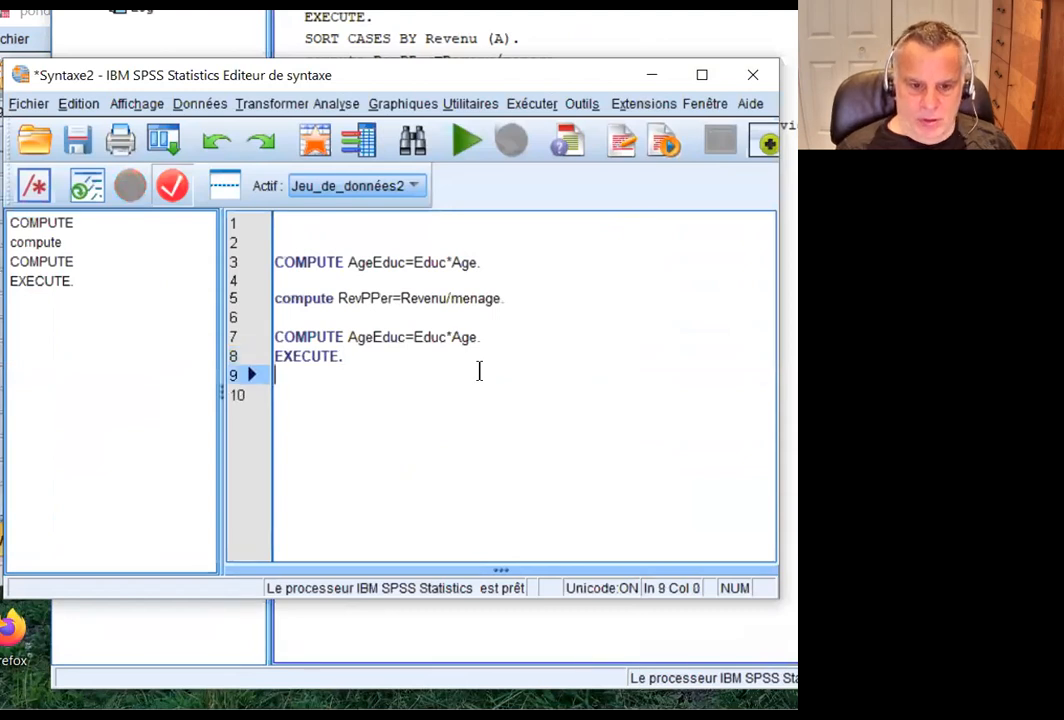
key(Return)
key(Return)
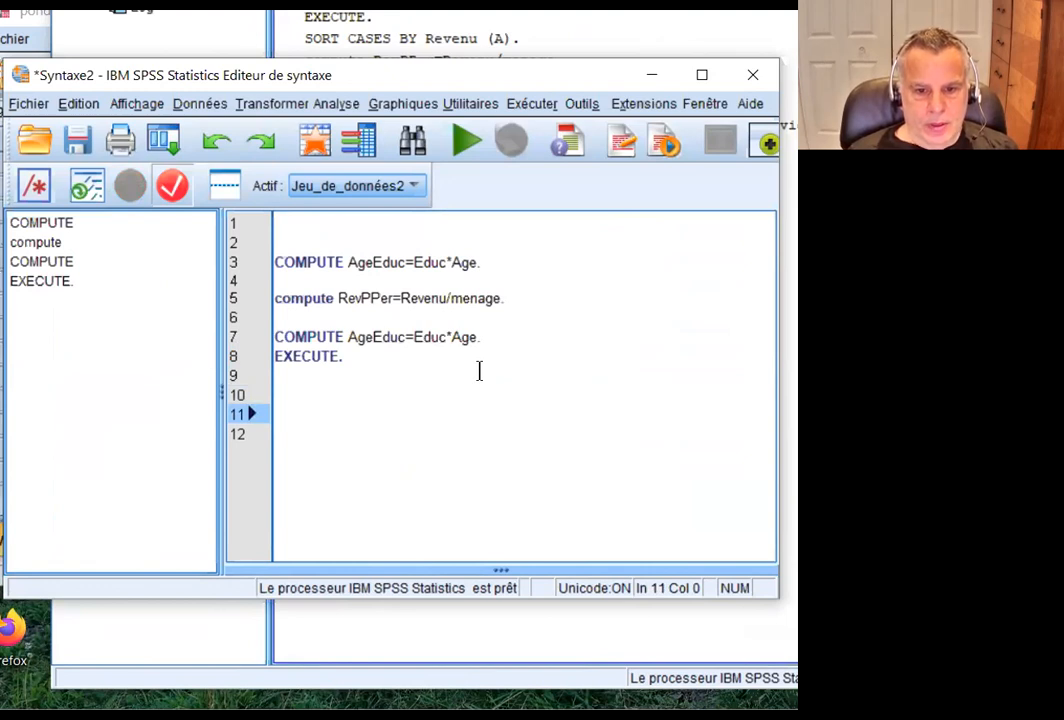
text(compute )
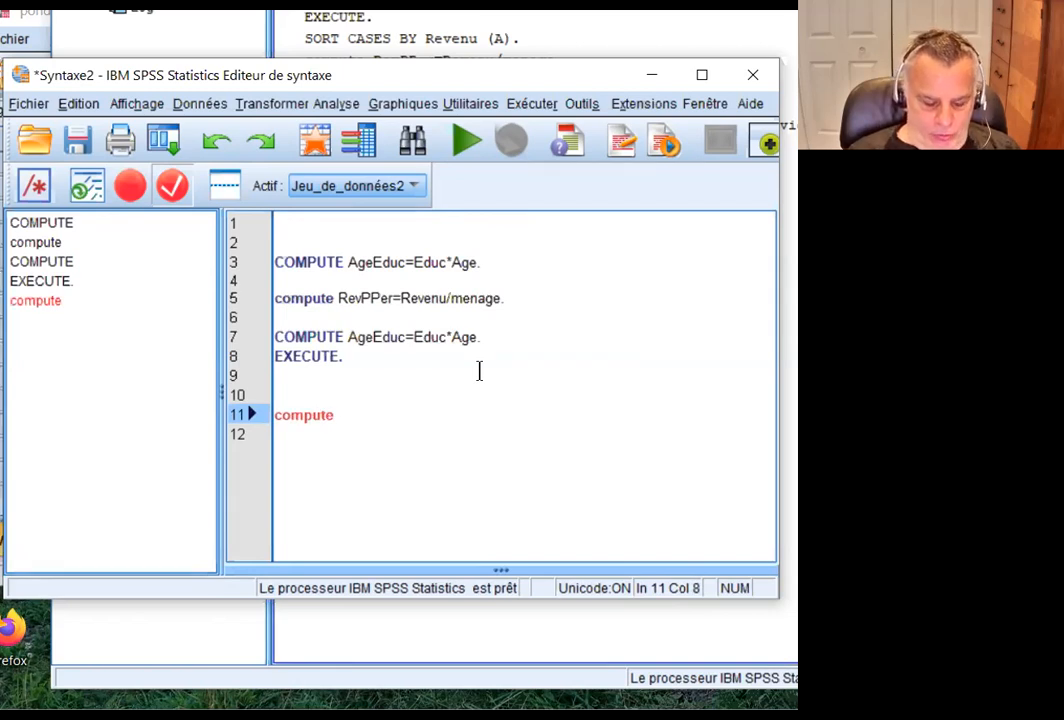
text(RevR)
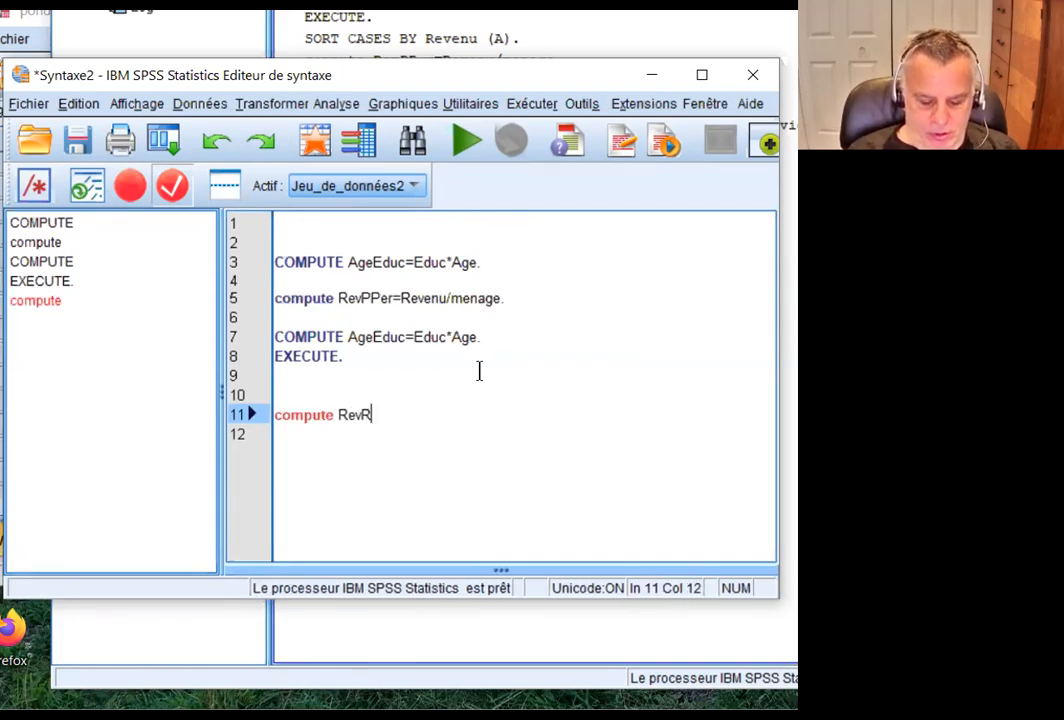
text(eel)
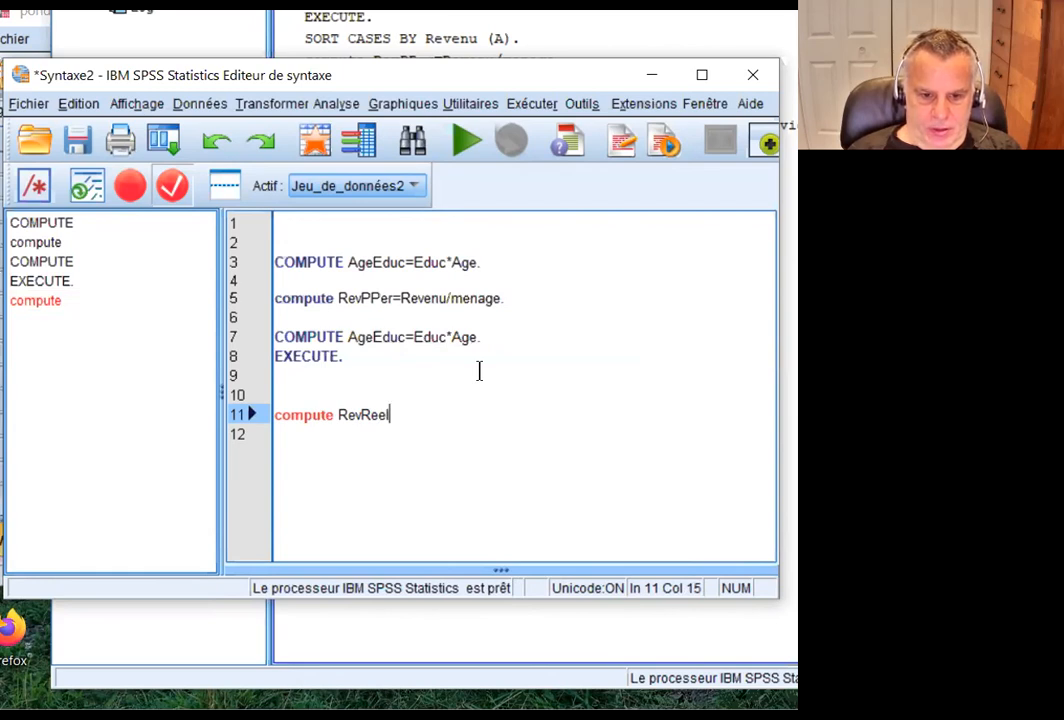
text(= 9)
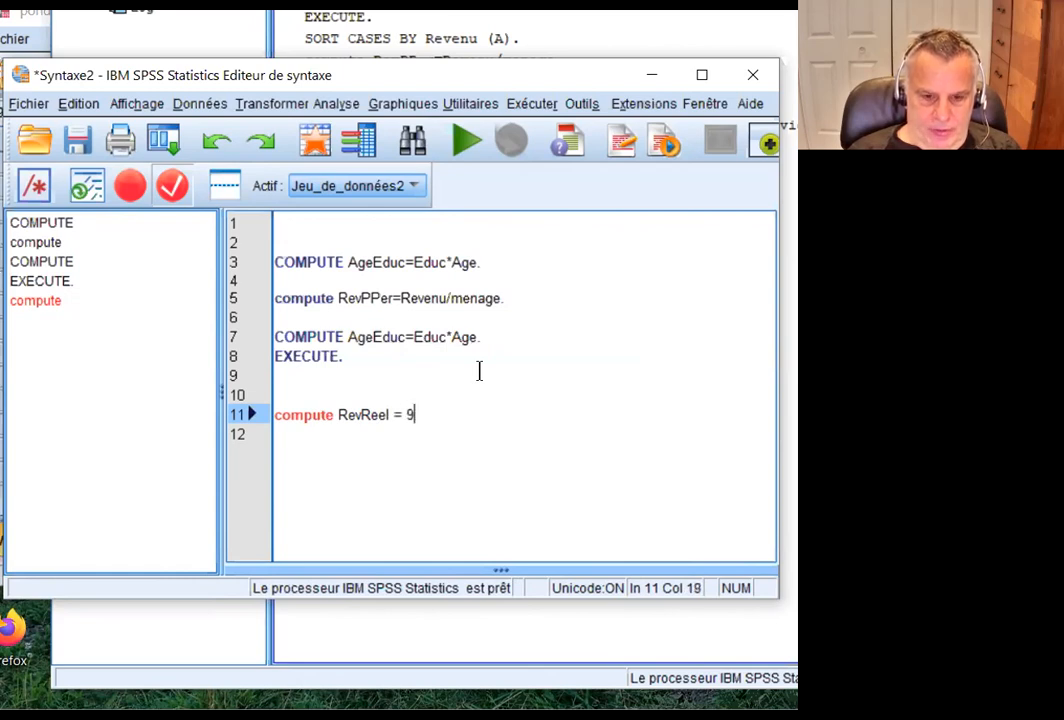
text(9.)
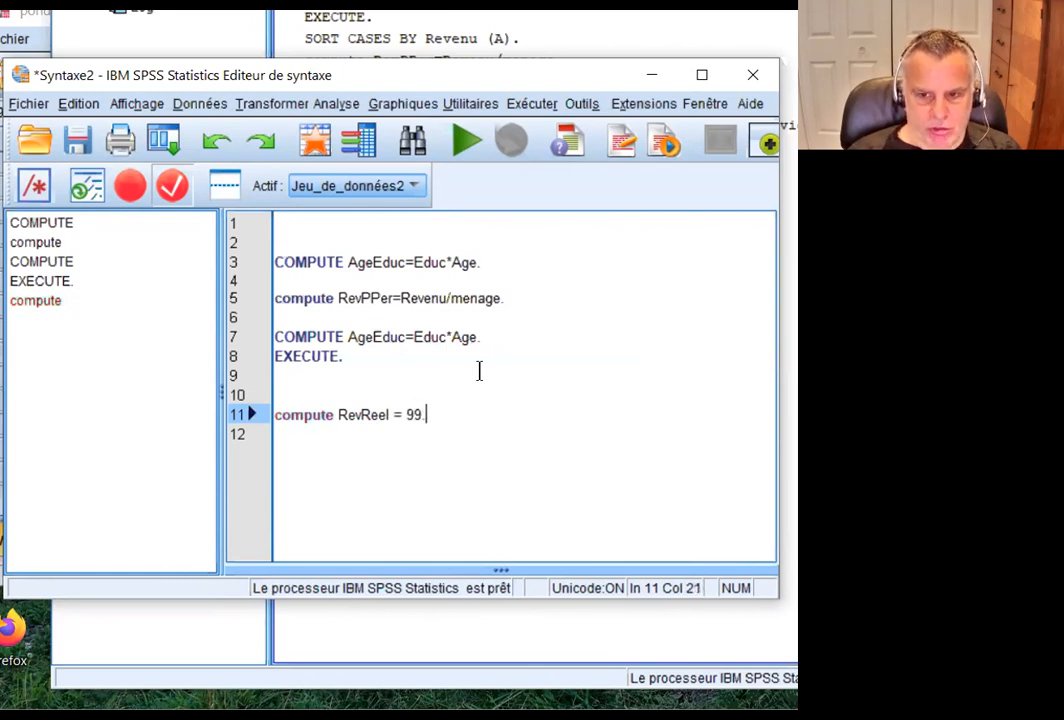
key(Return)
key(Return)
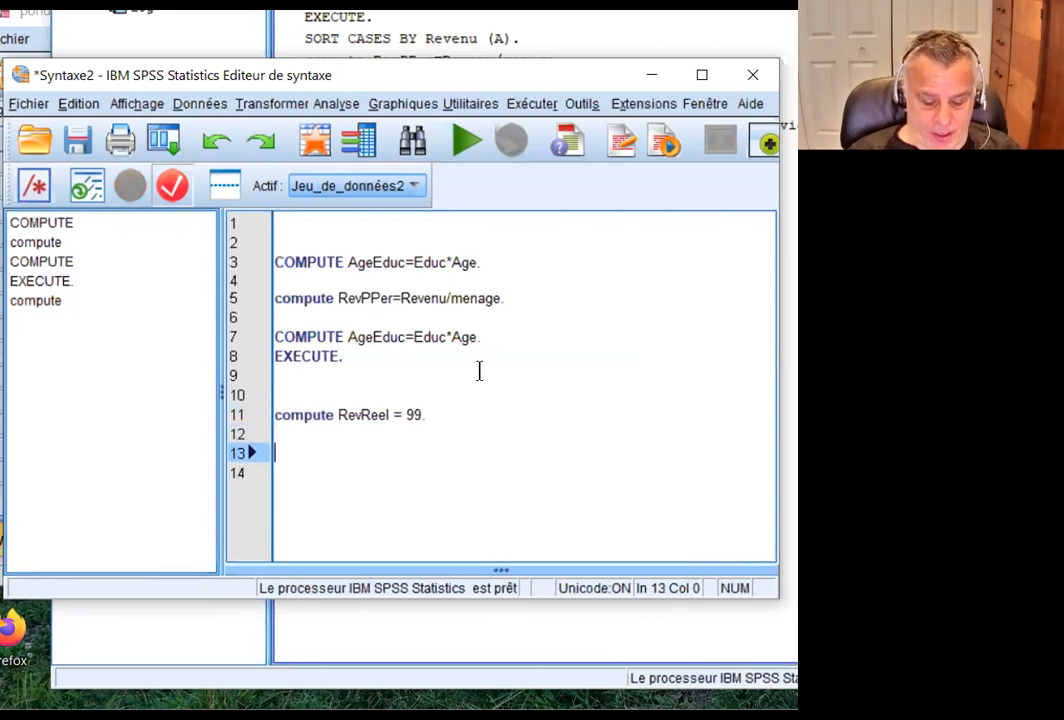
Below the compute RevReel command, add the line if (menage = 1) revreel=(revenu/1).
text(if ()
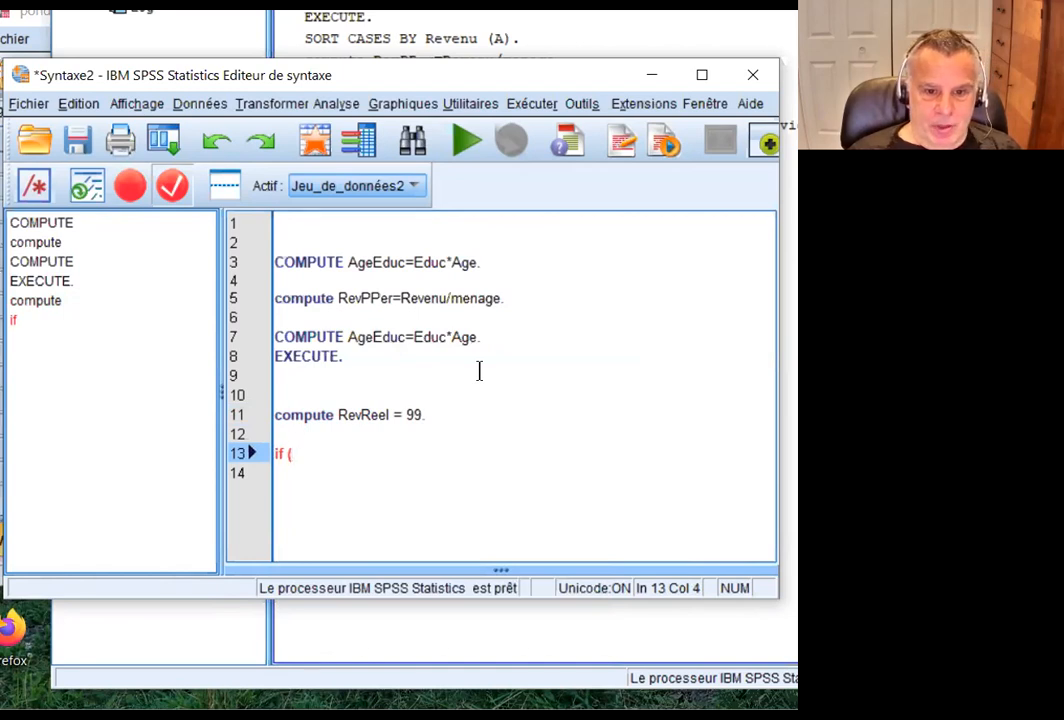
text(me)
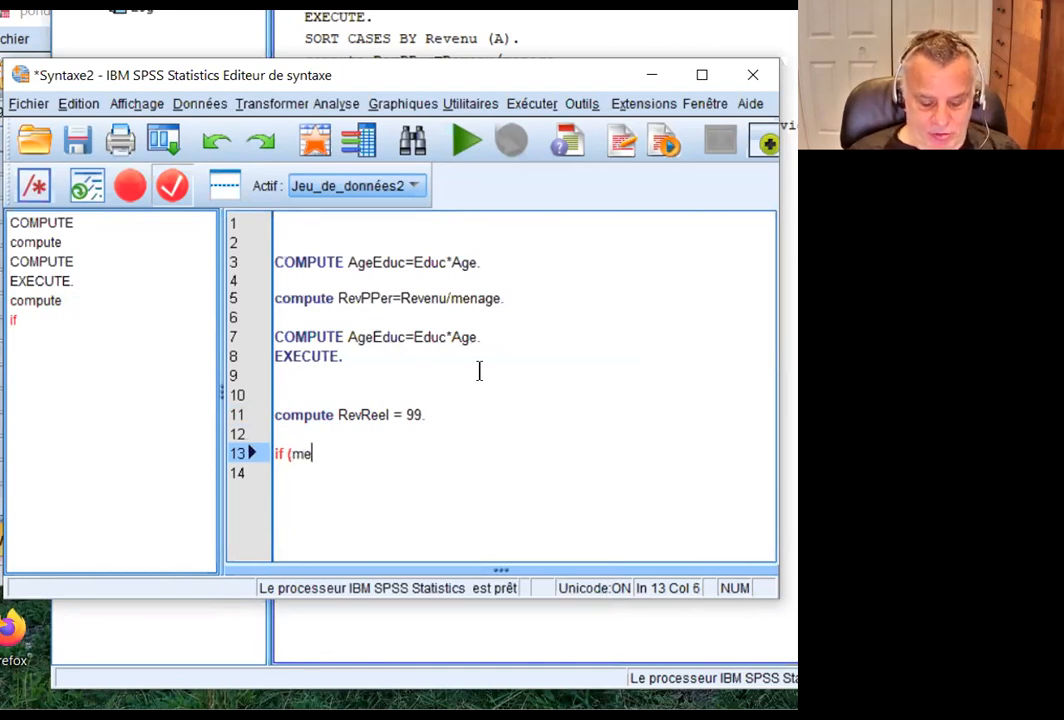
text(nage = 1) )
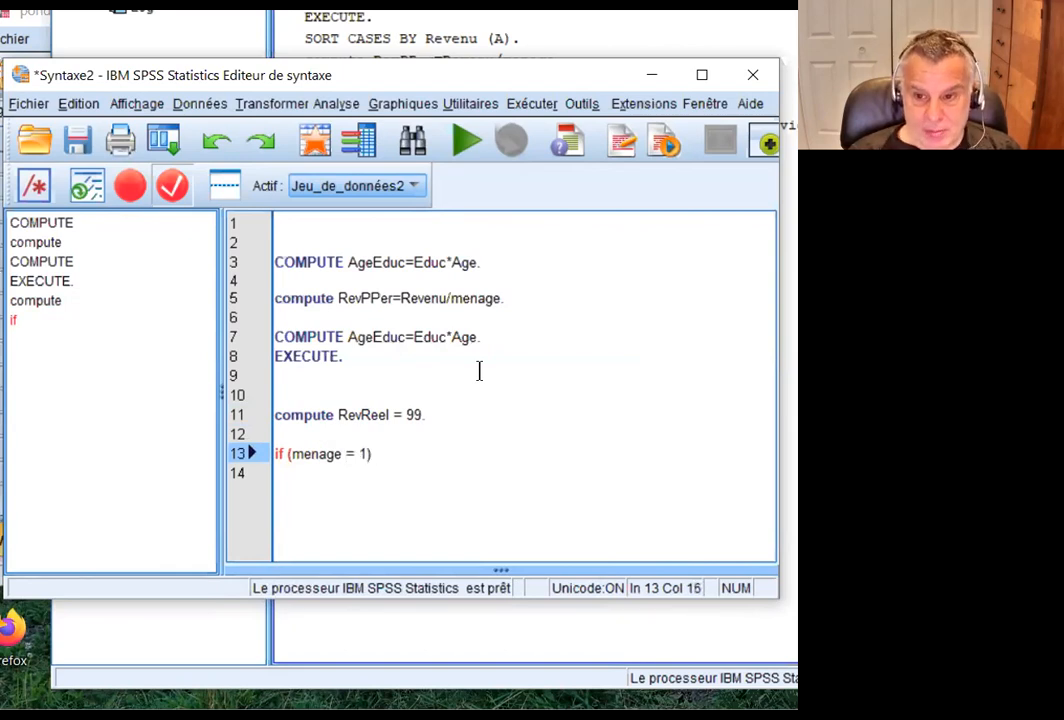
text(revreeel)
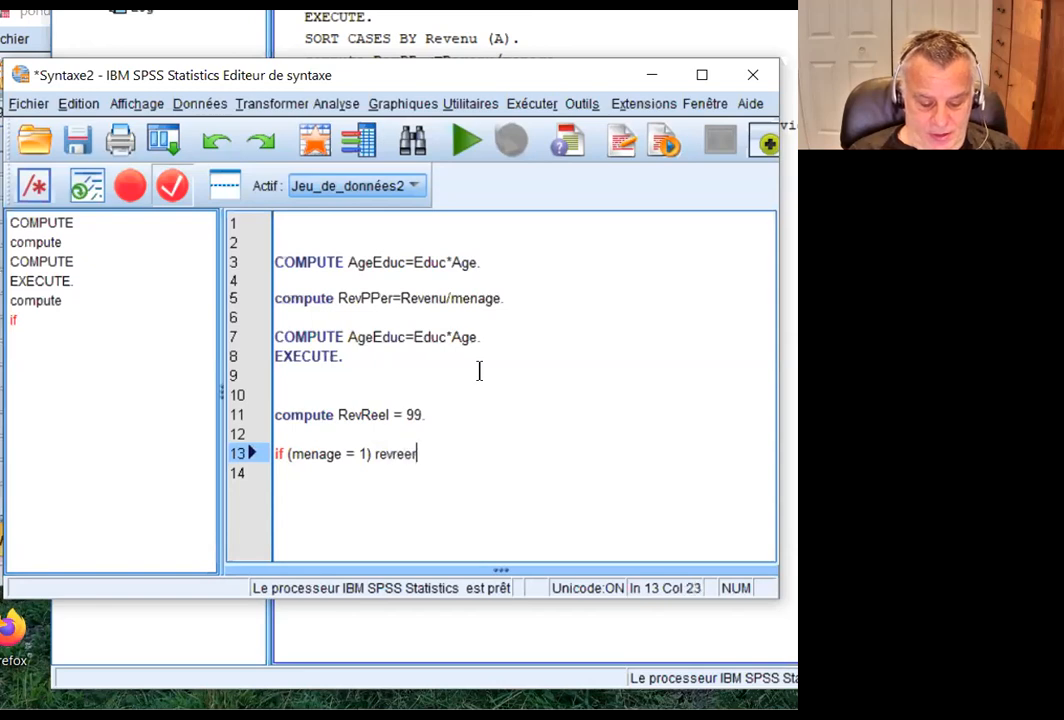
key(BackSpace)
text(el)
key(BackSpace)
key(BackSpace)
key(BackSpace)
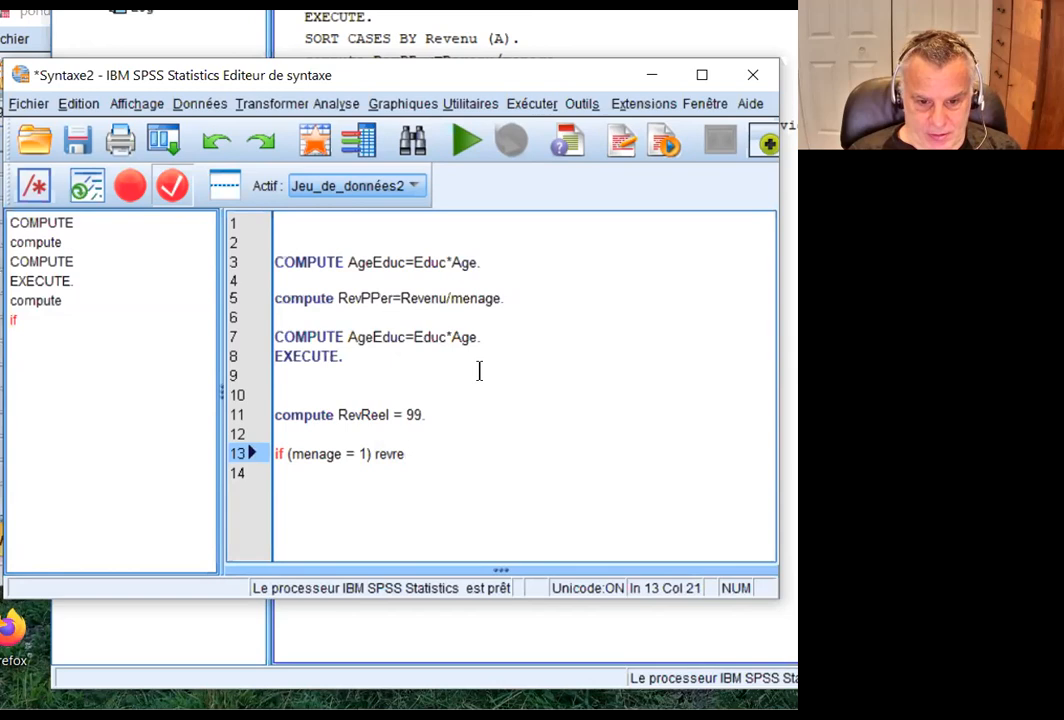
text(el=)
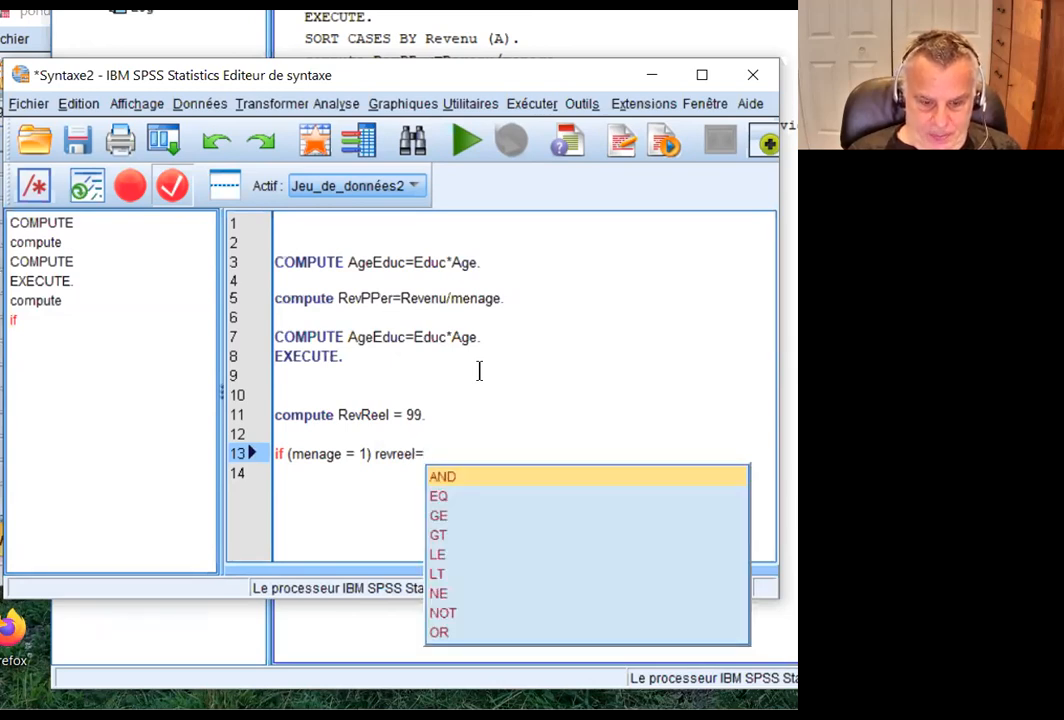
text((revenu)
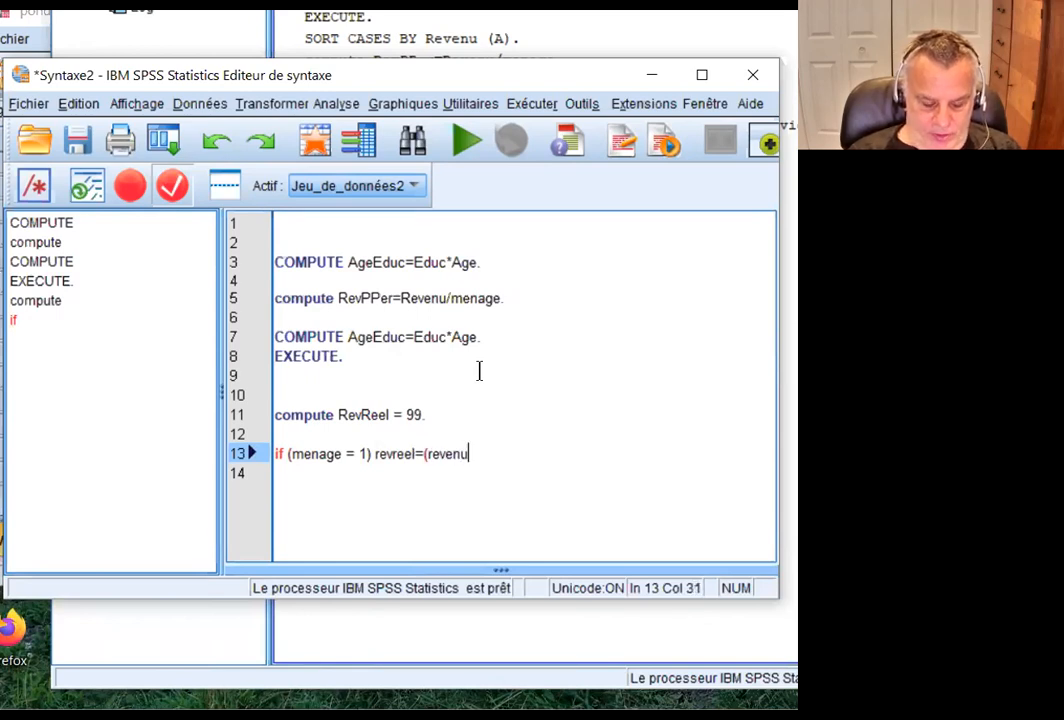
text(/1))
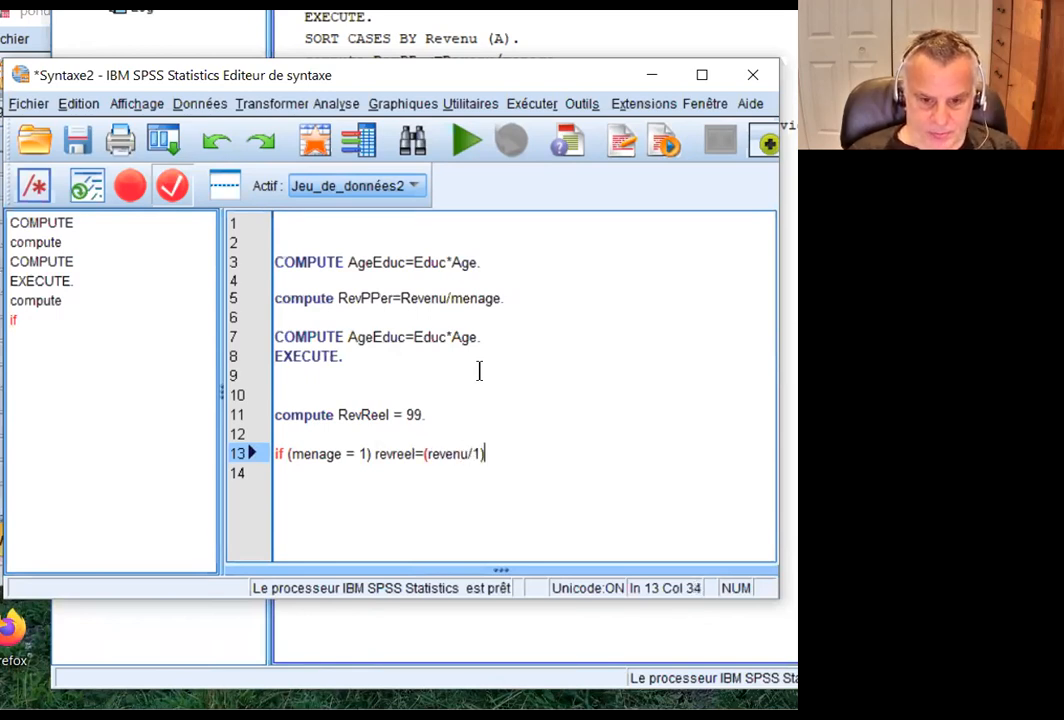
text(.)
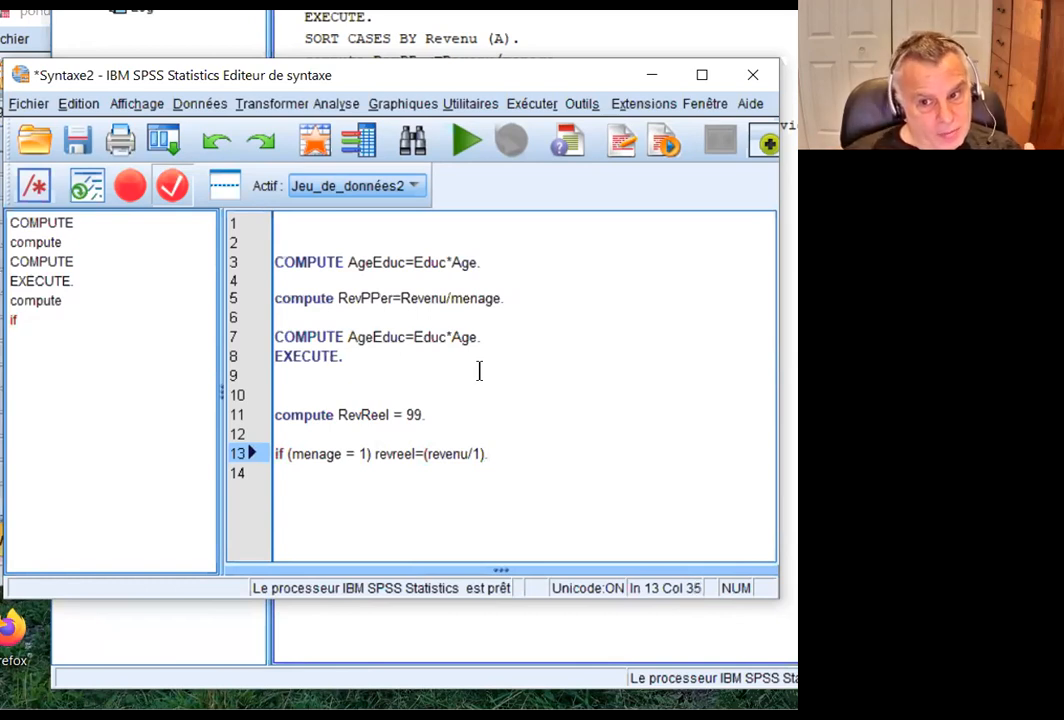
On a new line, add the command if (menaGE = 2) REVREEL= (revenu/1,5).
key(Return)
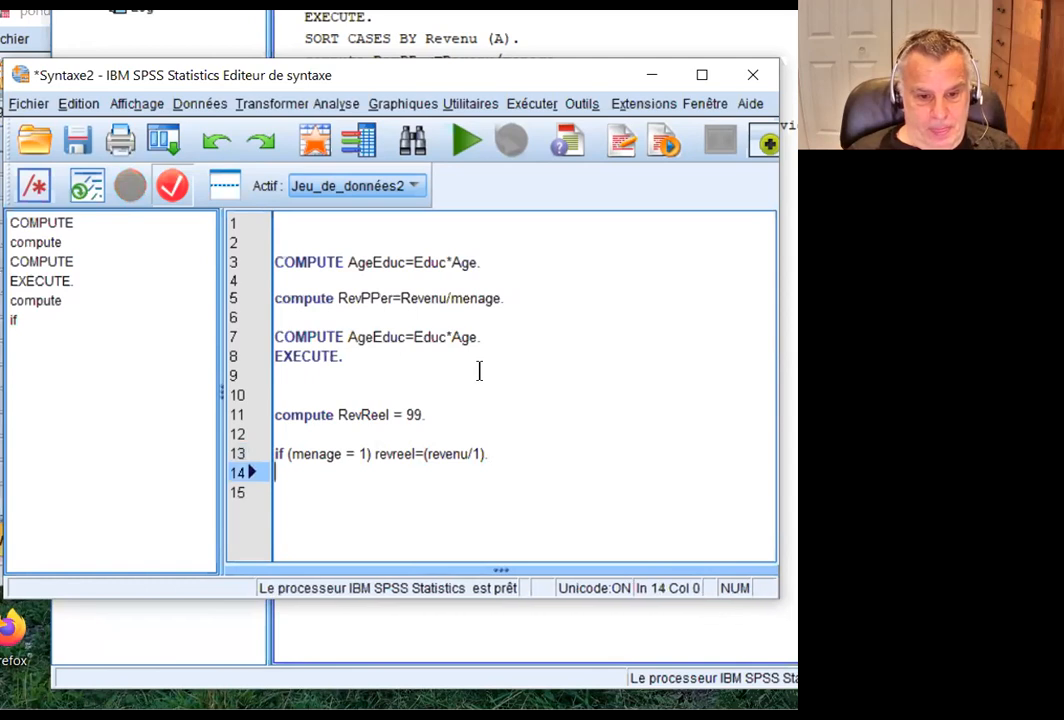
text(if (men)
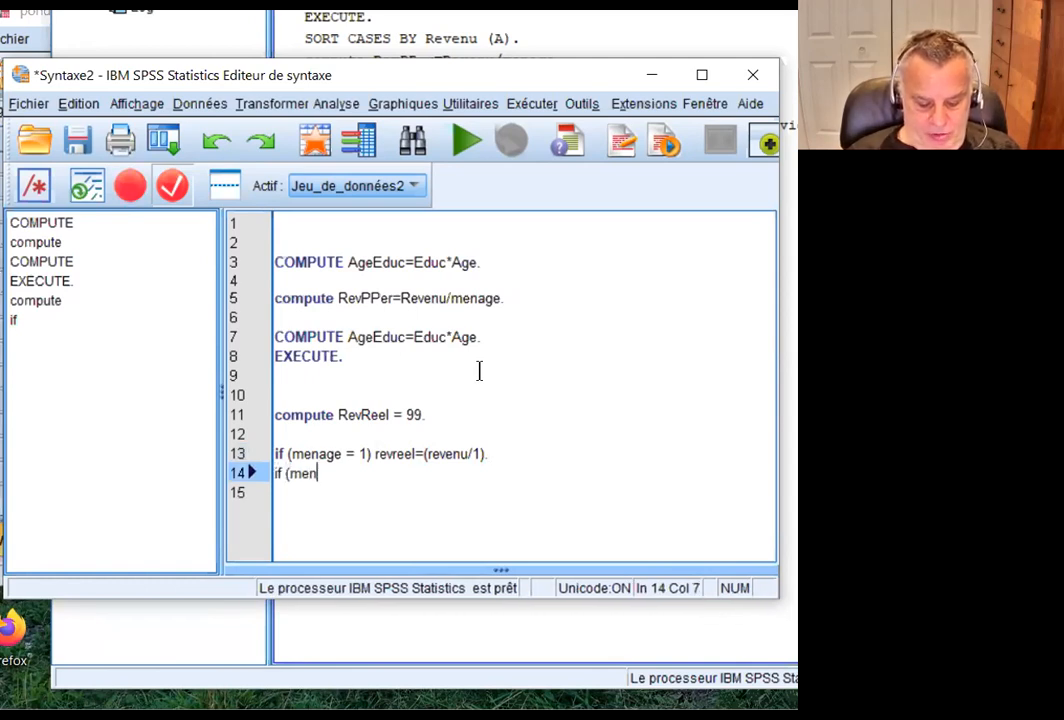
text(aGE = )
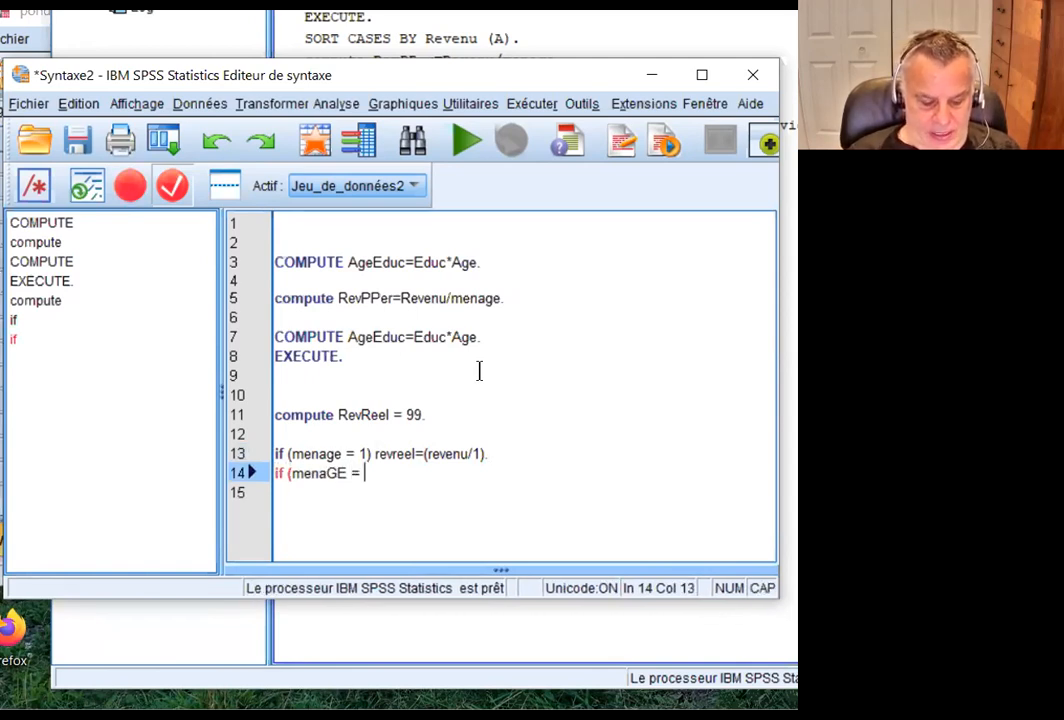
text(2) REVREEL)
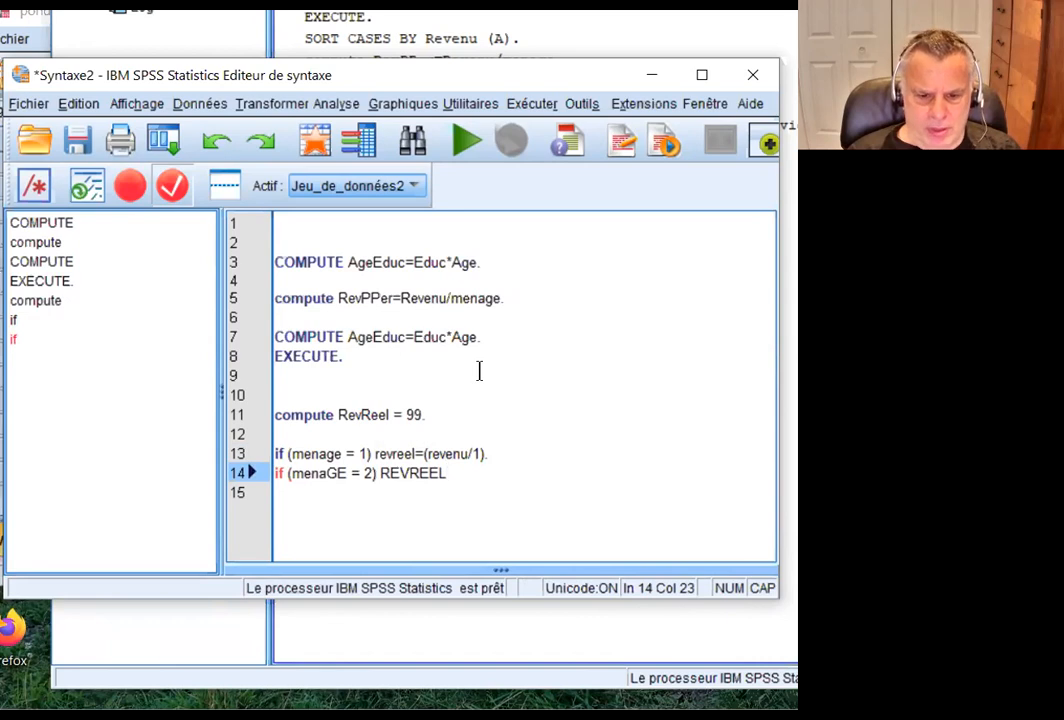
key(Caps_Lock)
text(= (revenu/)
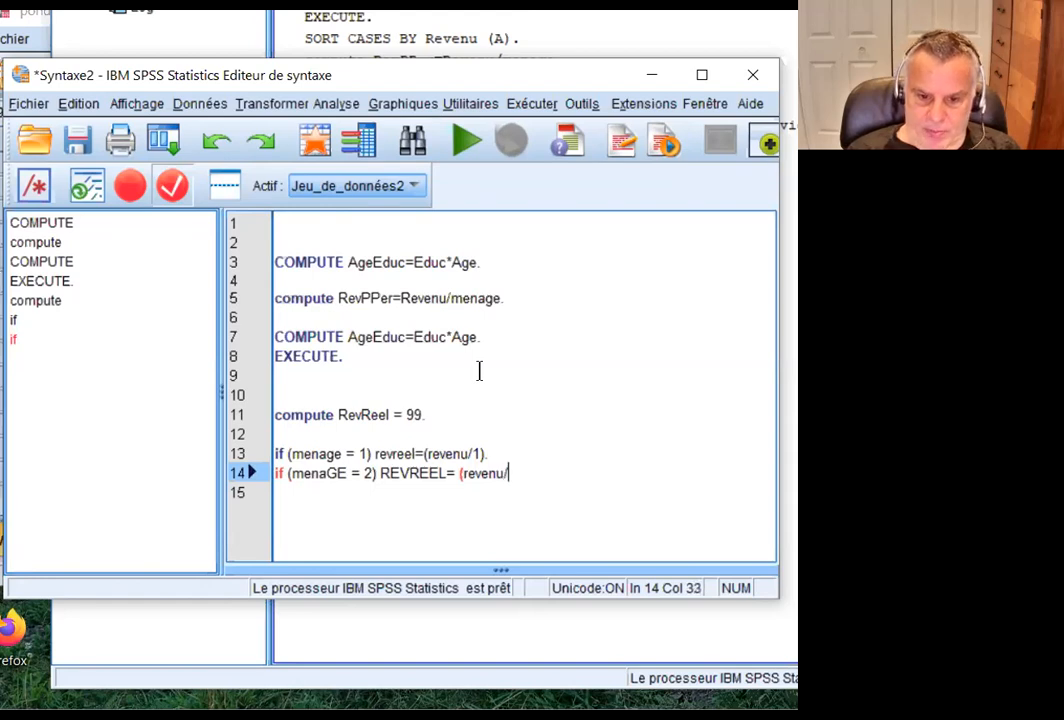
text(1.)
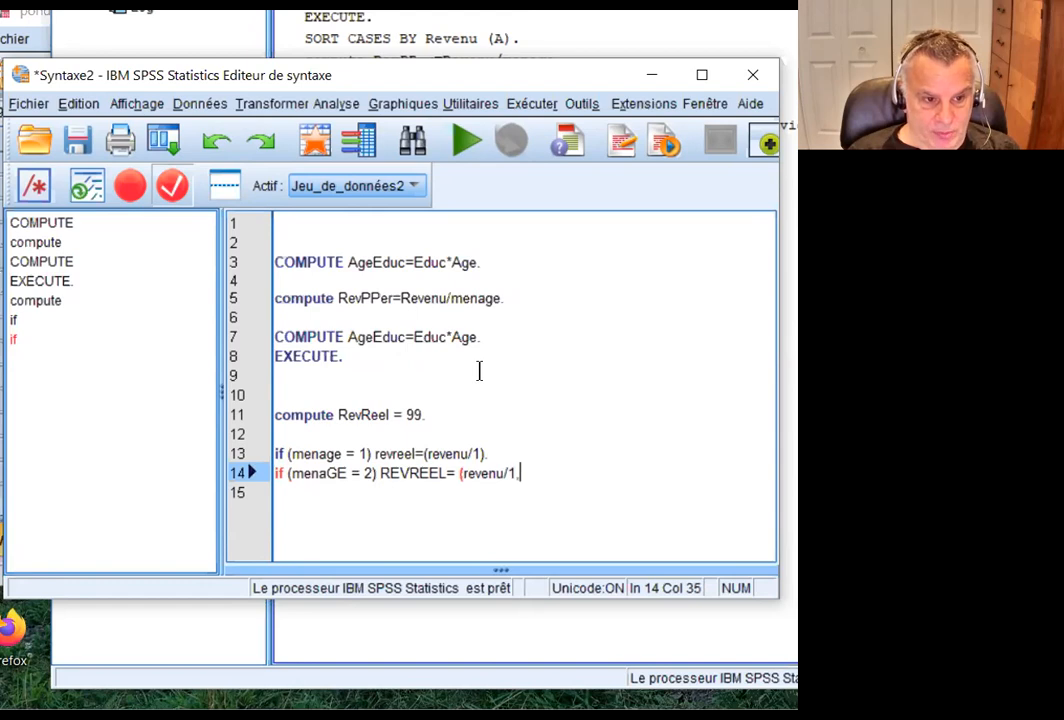
text(5)
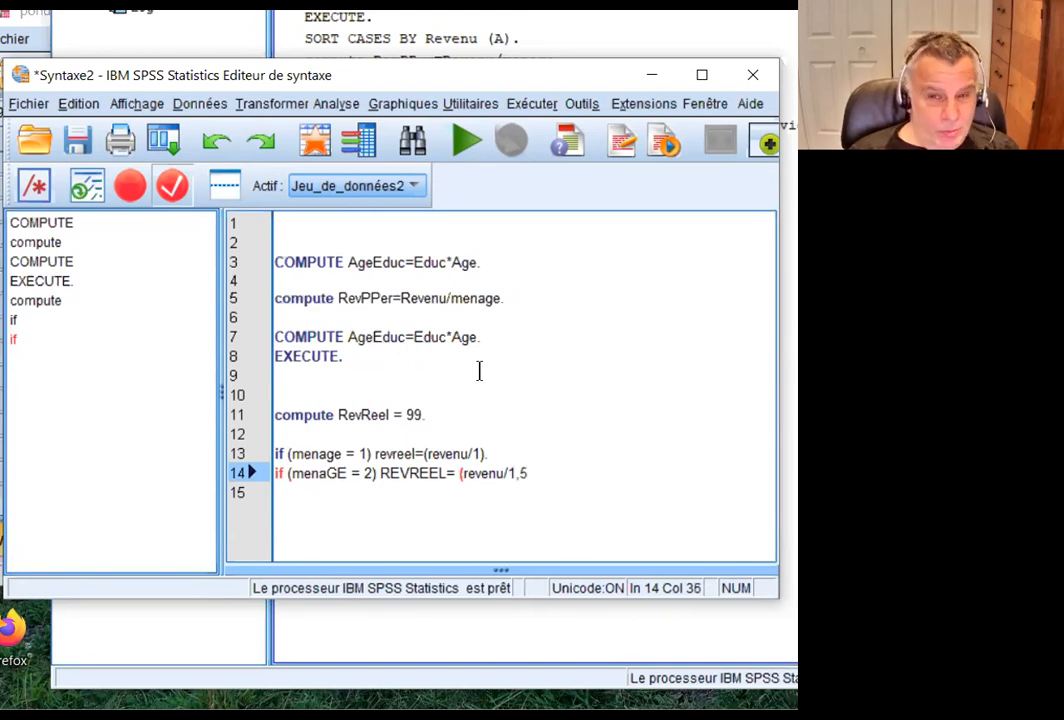
text().)
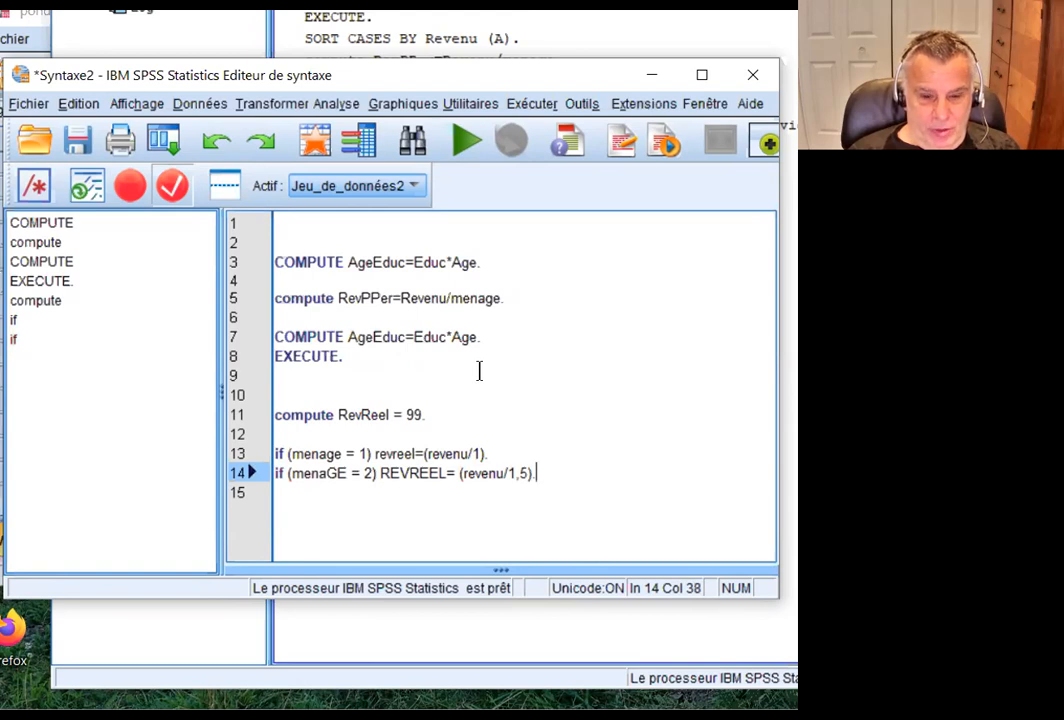
Copy the if command for household size 2 and paste three duplicates on the lines below it.
key(Return)
key(Up)
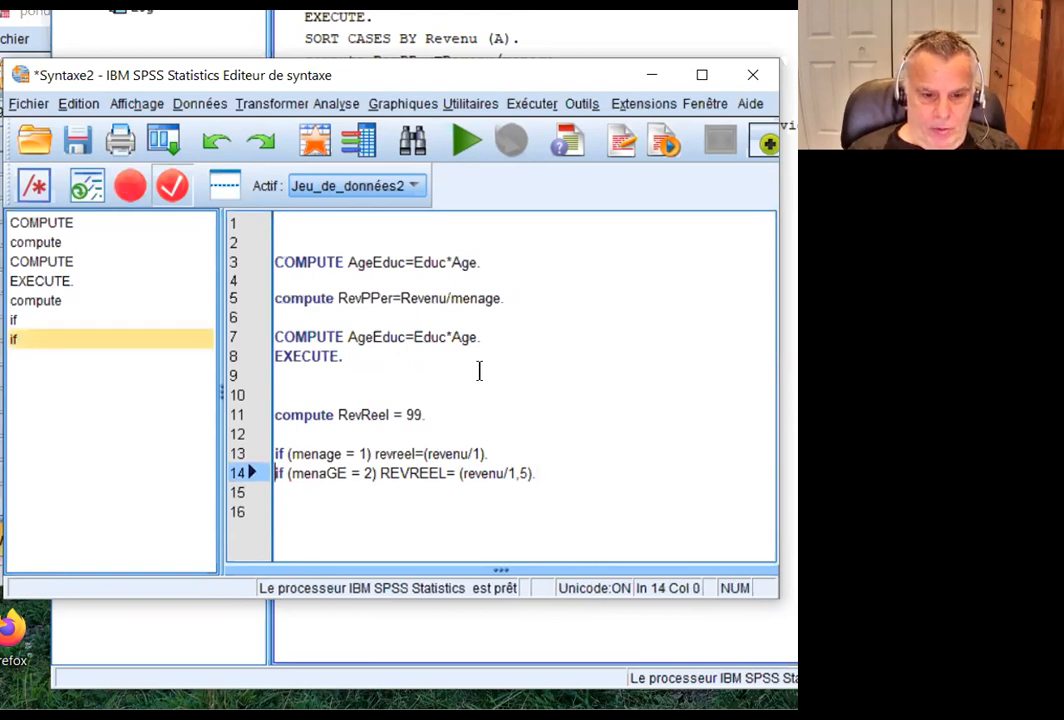
key(shift+Down)
key(ctrl+c)
key(ctrl+v)
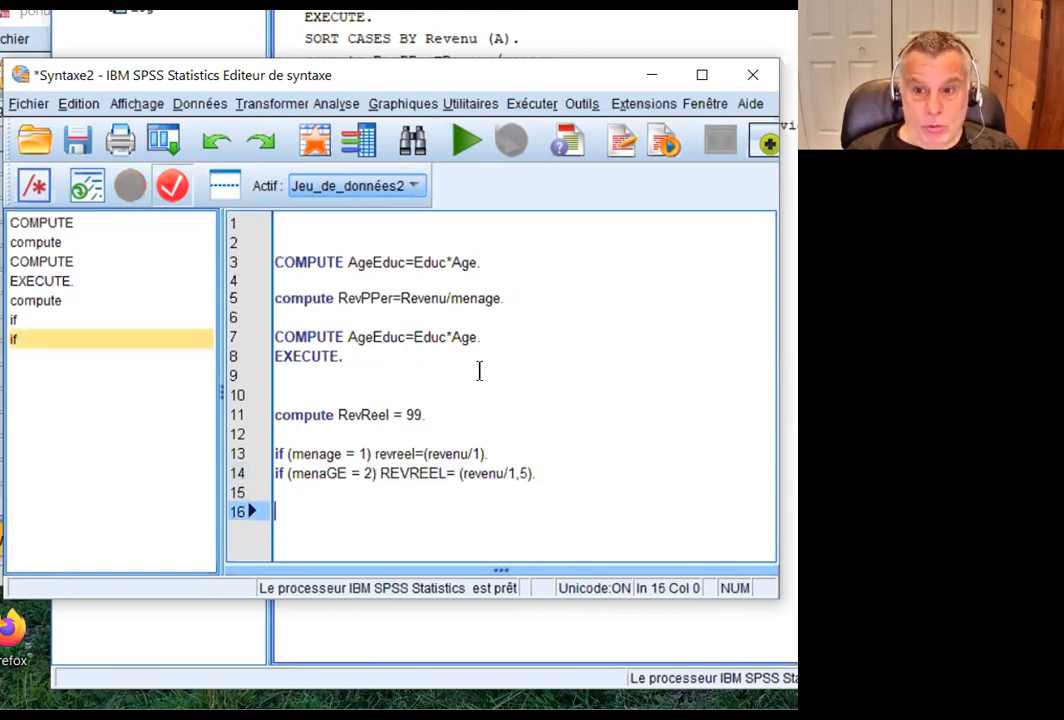
key(ctrl+v)
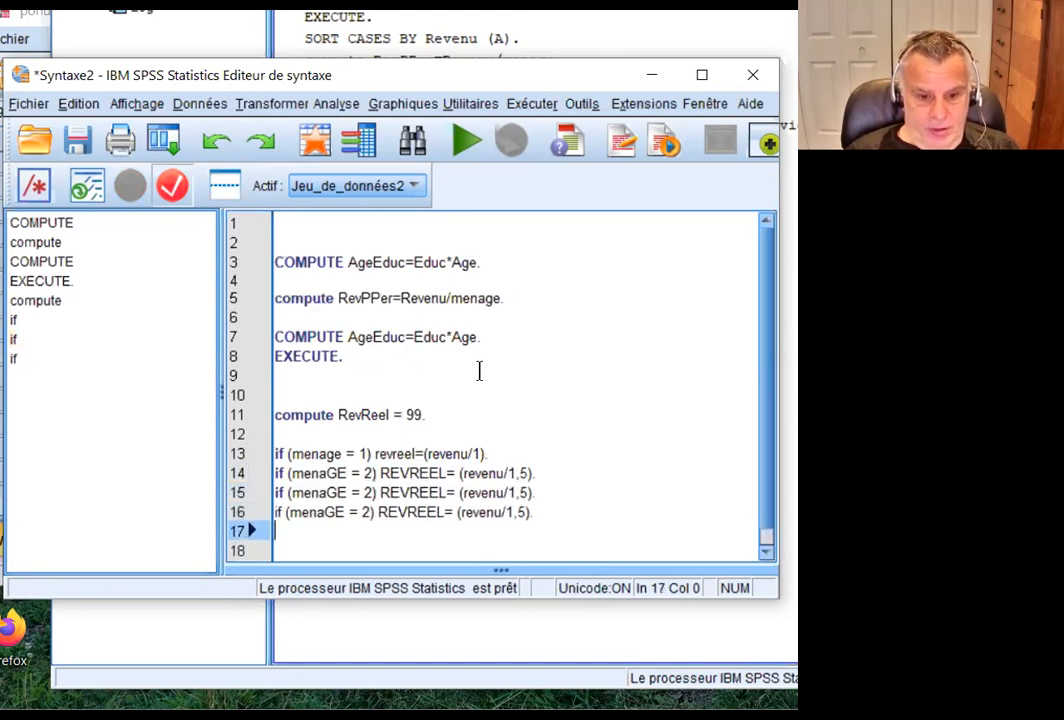
key(ctrl+v)
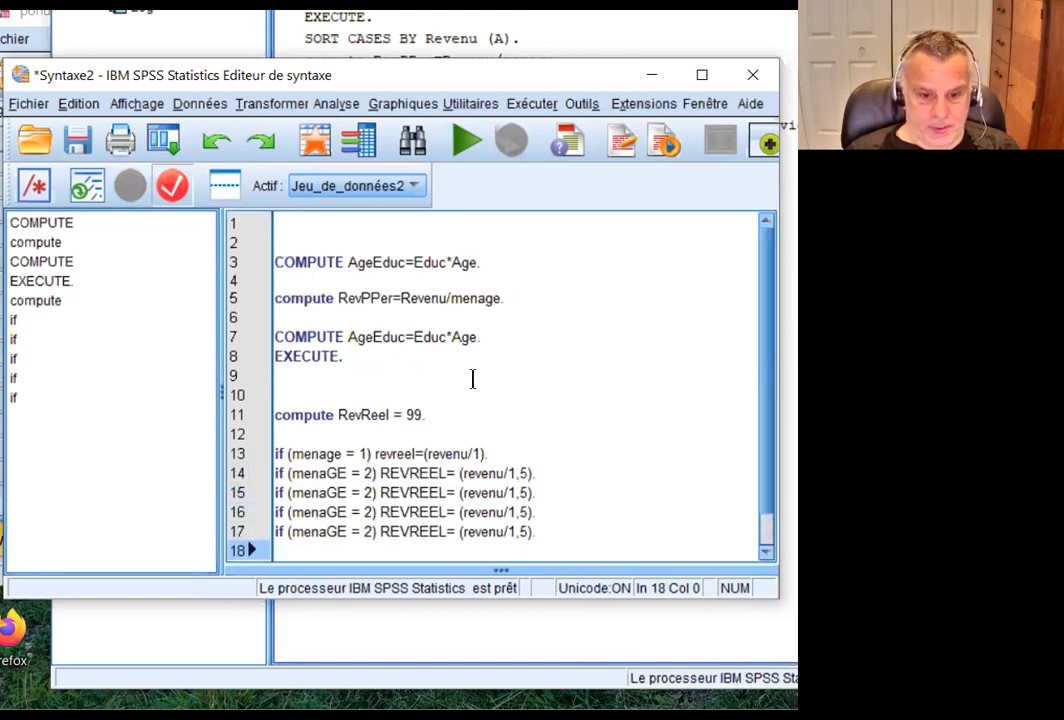
Set the household sizes in the three duplicated if conditions to 3, 4 and 5.
click(370, 493)
key(BackSpace)
text(3)
key(Down)
key(BackSpace)
text(4)
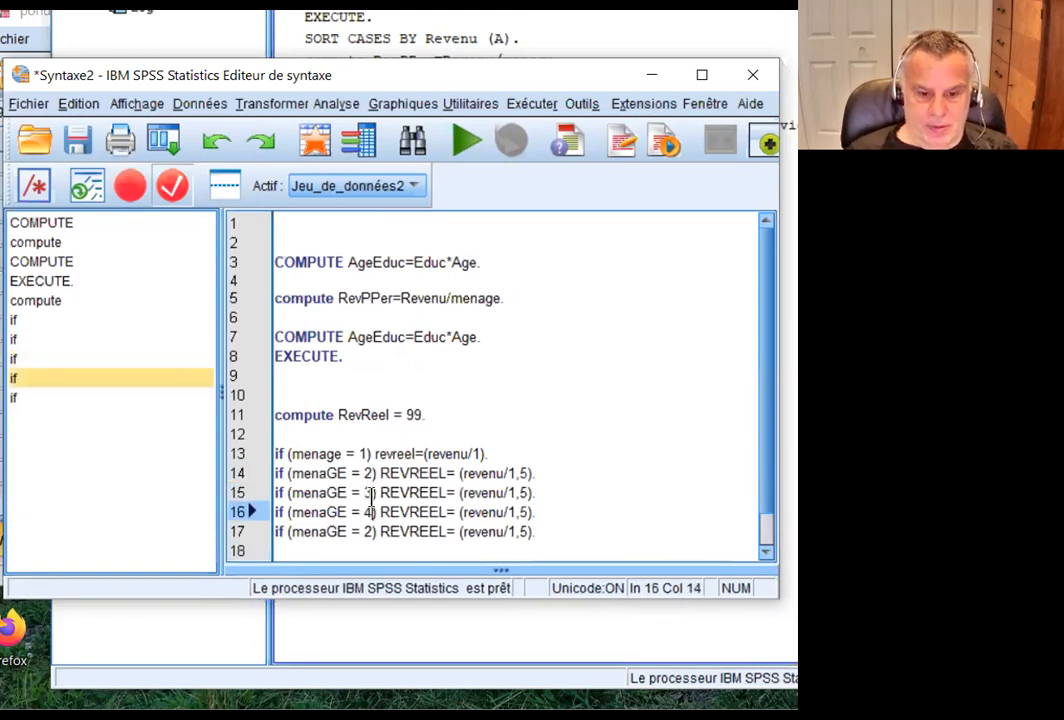
key(Down)
key(BackSpace)
text(5)
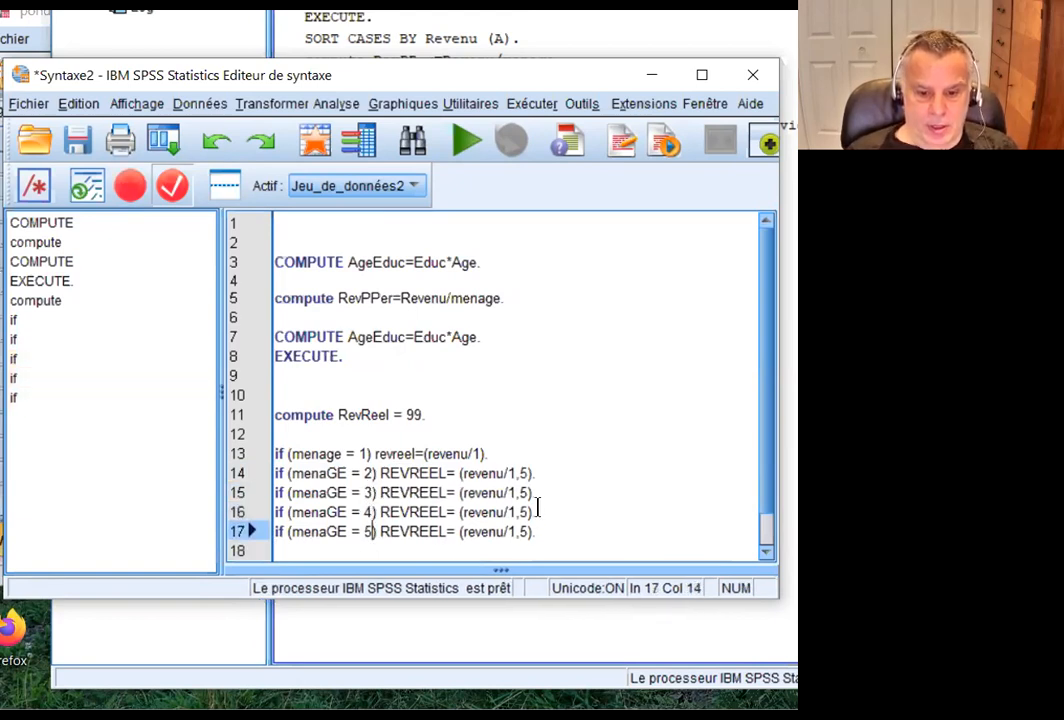
Set the revenu divisors to 1,75 for household size 3, 1,95 for size 4 and 2,1 for size 5.
click(525, 492)
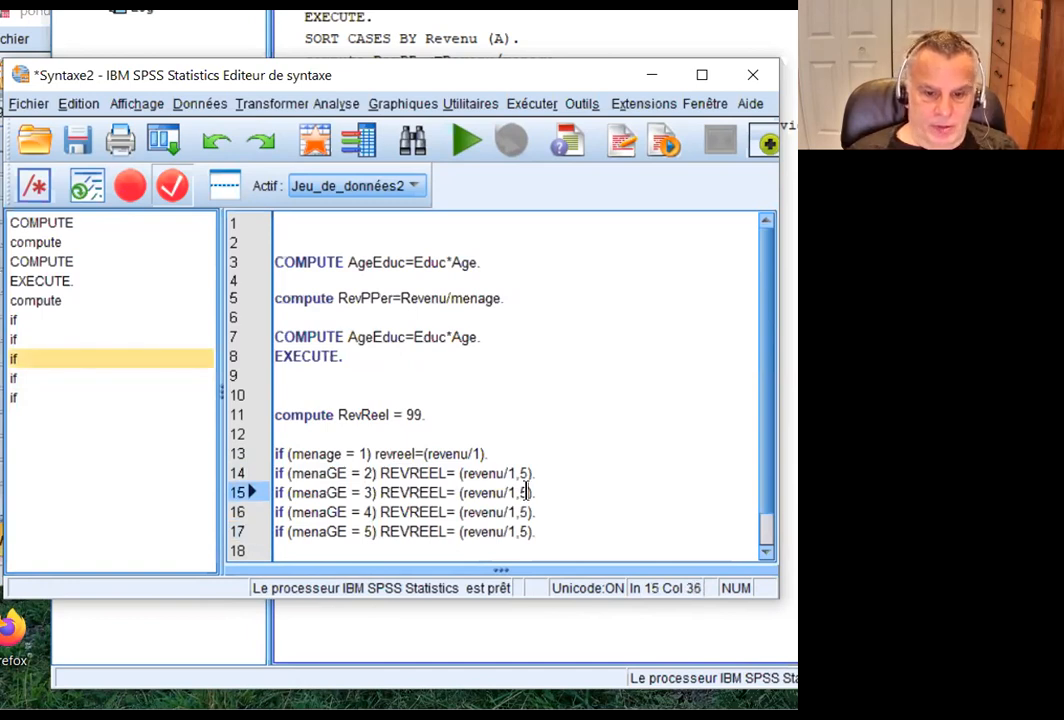
text(7)
key(Down)
key(Left)
key(Left)
key(BackSpace)
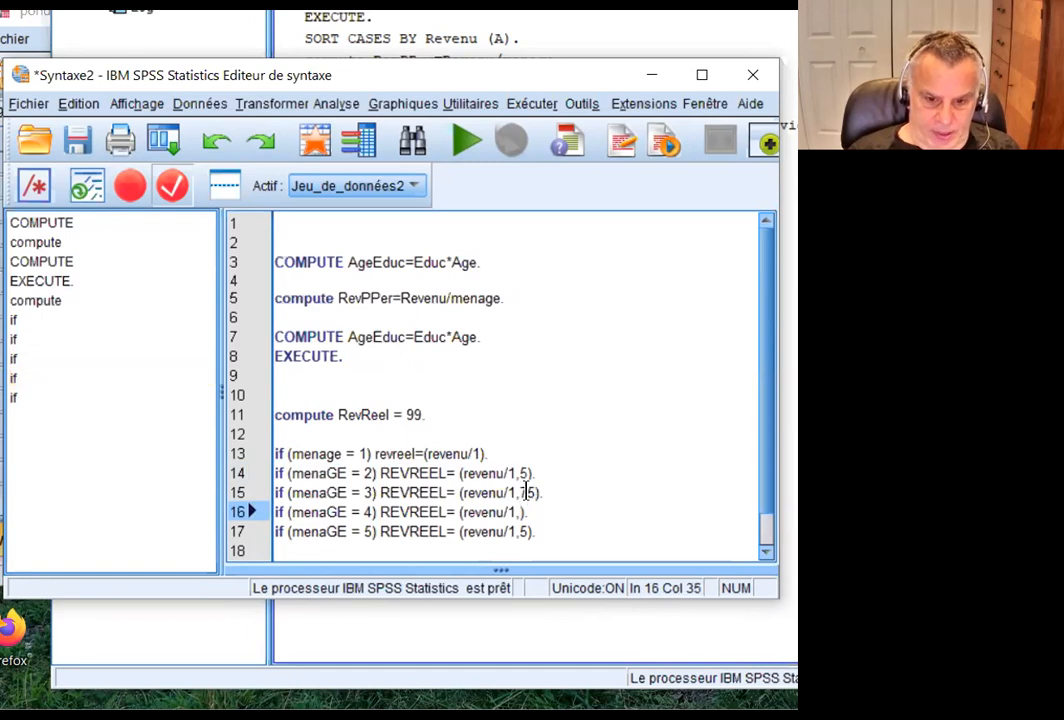
text(95)
key(Down)
key(Left)
key(Left)
key(BackSpace)
key(BackSpace)
key(BackSpace)
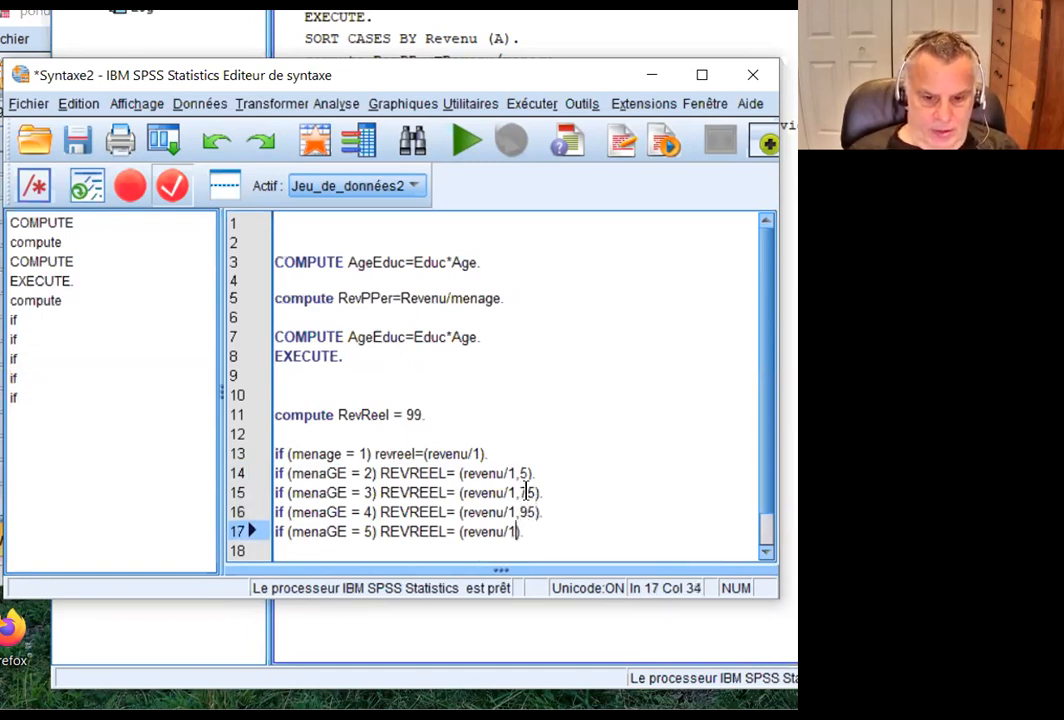
text(2,1)
Run the five if commands for household sizes 1 to 5, and move the output viewer clear of the syntax.
drag(540, 531, 236, 443)
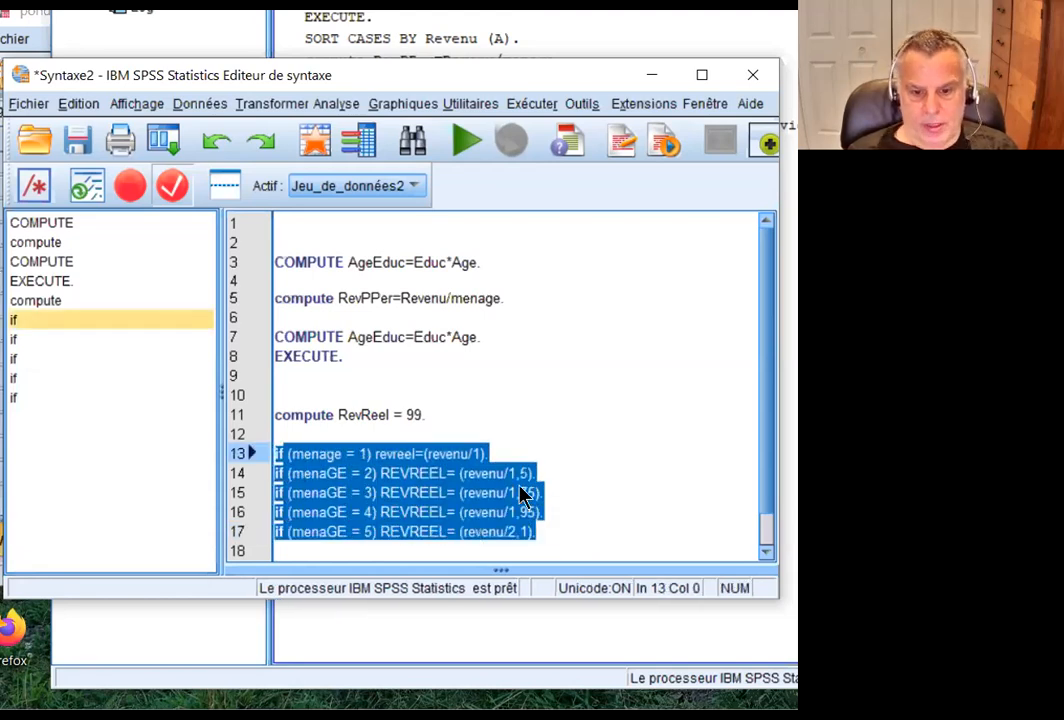
click(462, 143)
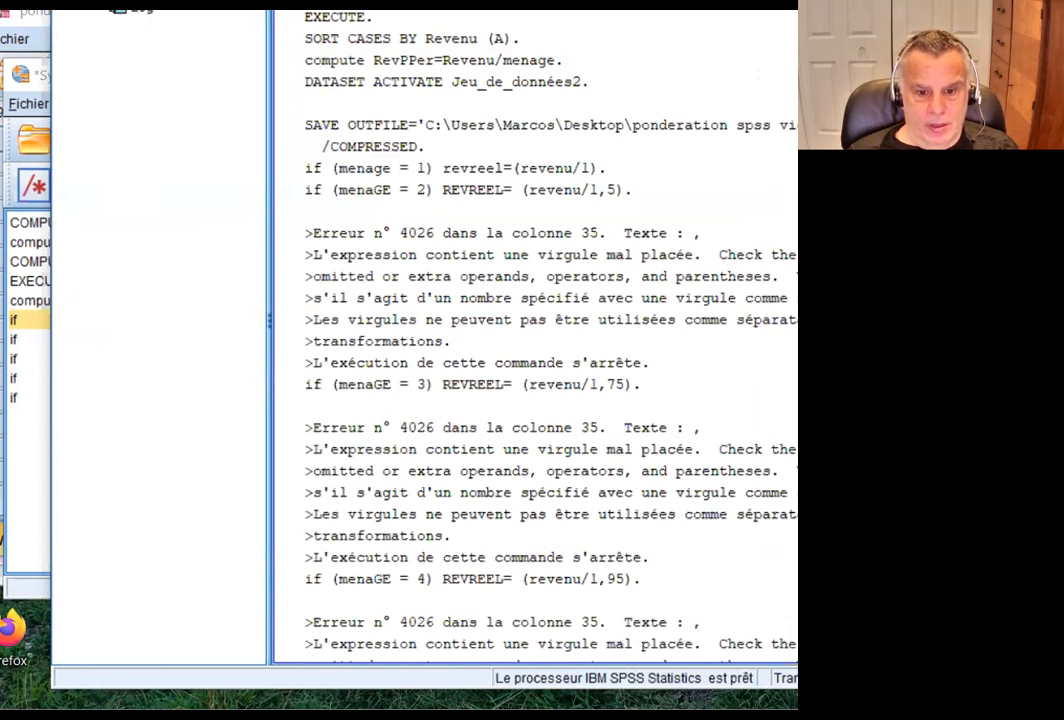
drag(322, 0, 340, 589)
click(286, 416)
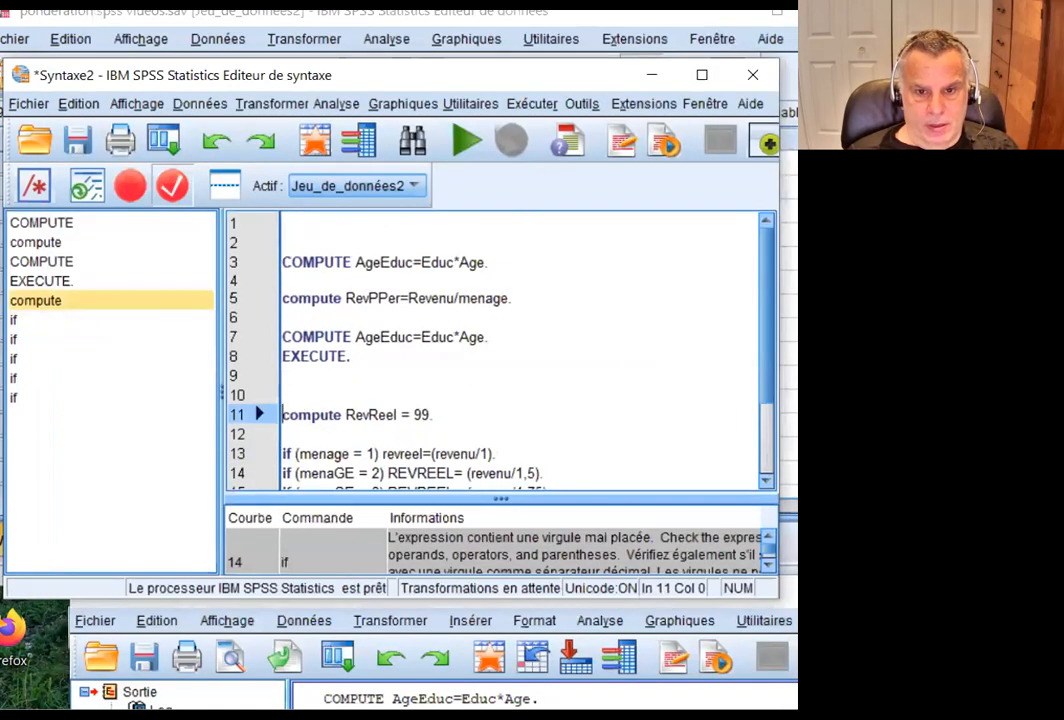
Replace the decimal commas with points, giving divisors 1.5, 1.75, 1.95 and 2.1, and run the five if commands again.
click(512, 397)
scroll(512, 398, down, 2)
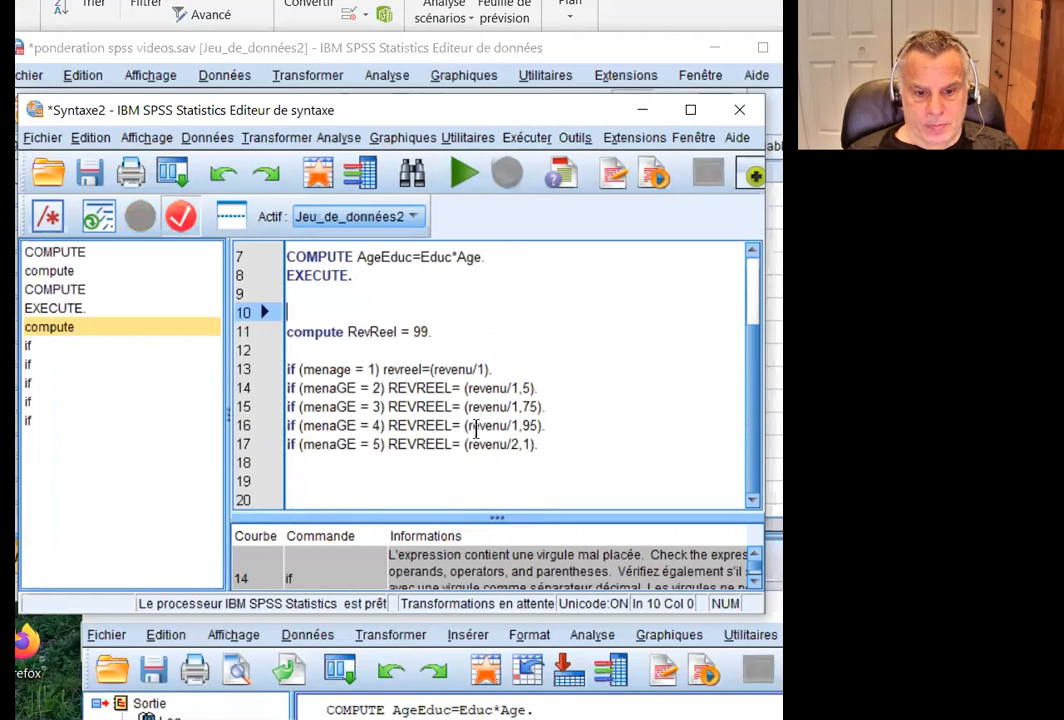
click(522, 388)
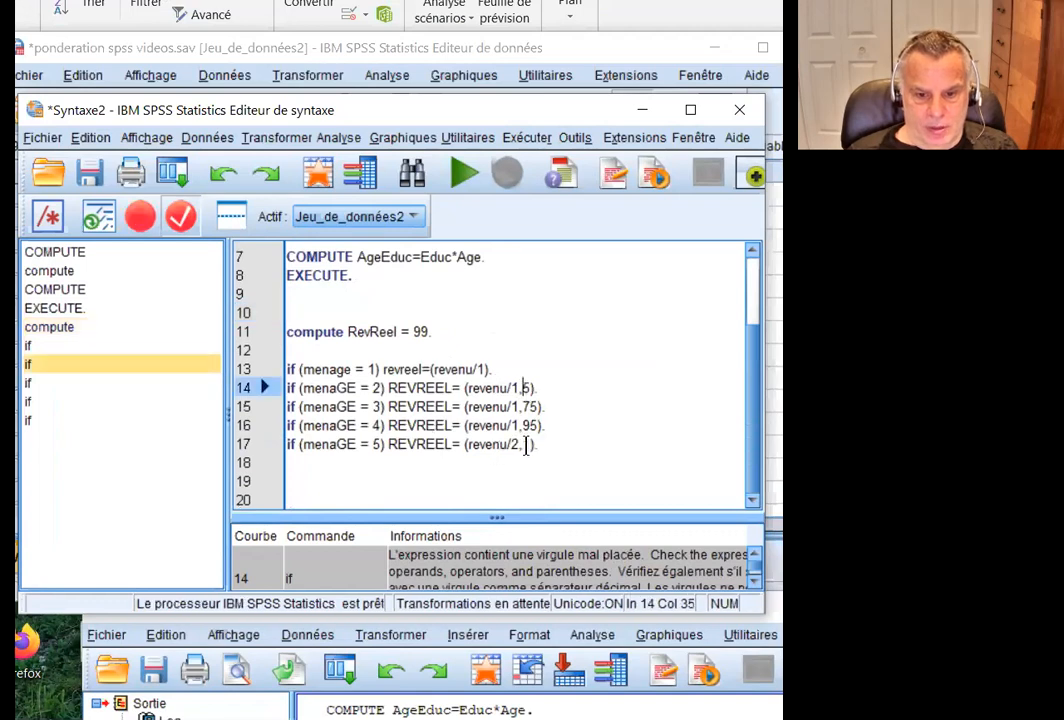
key(BackSpace)
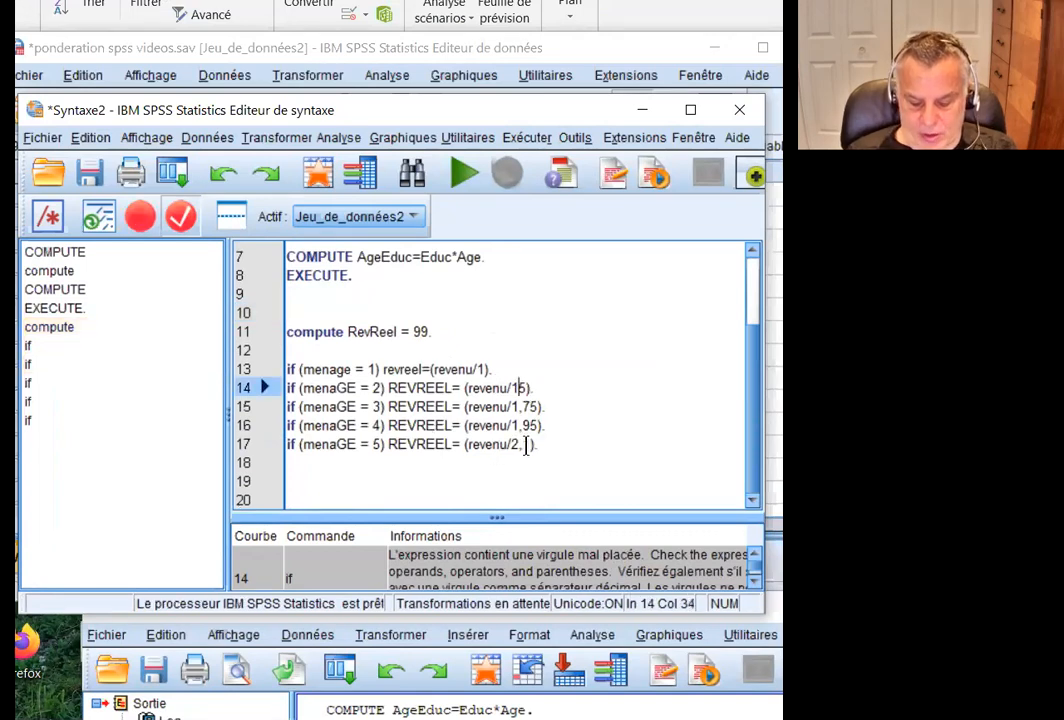
text(.)
key(Down)
key(BackSpace)
text(.)
key(Down)
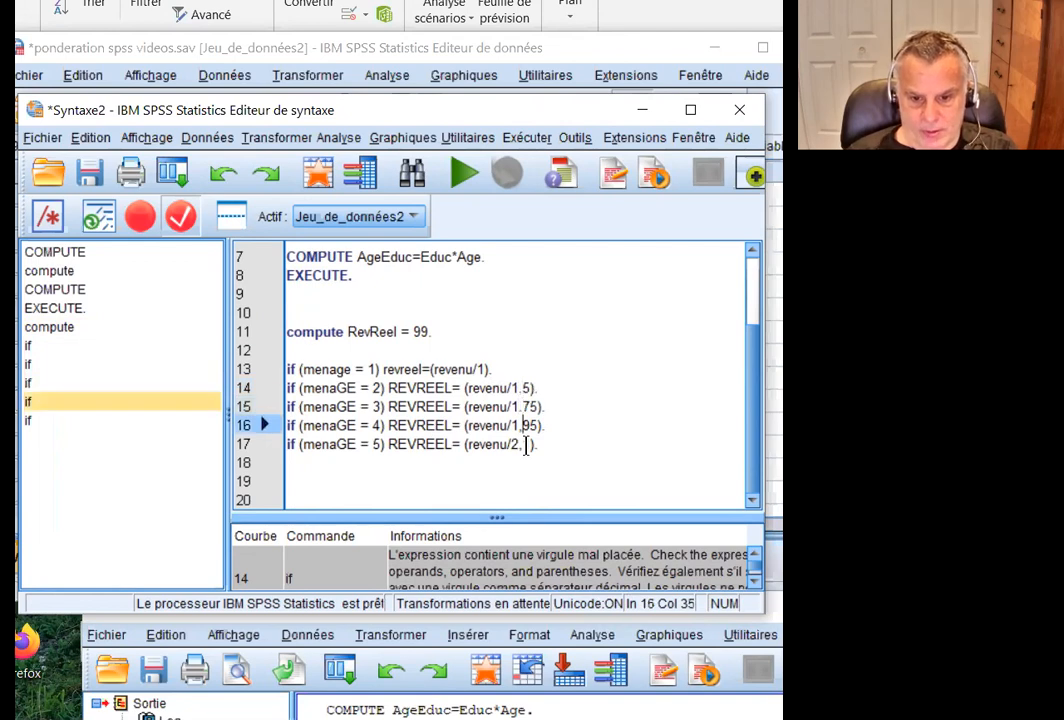
key(BackSpace)
text(.)
key(Down)
key(BackSpace)
text(.)
drag(560, 445, 244, 370)
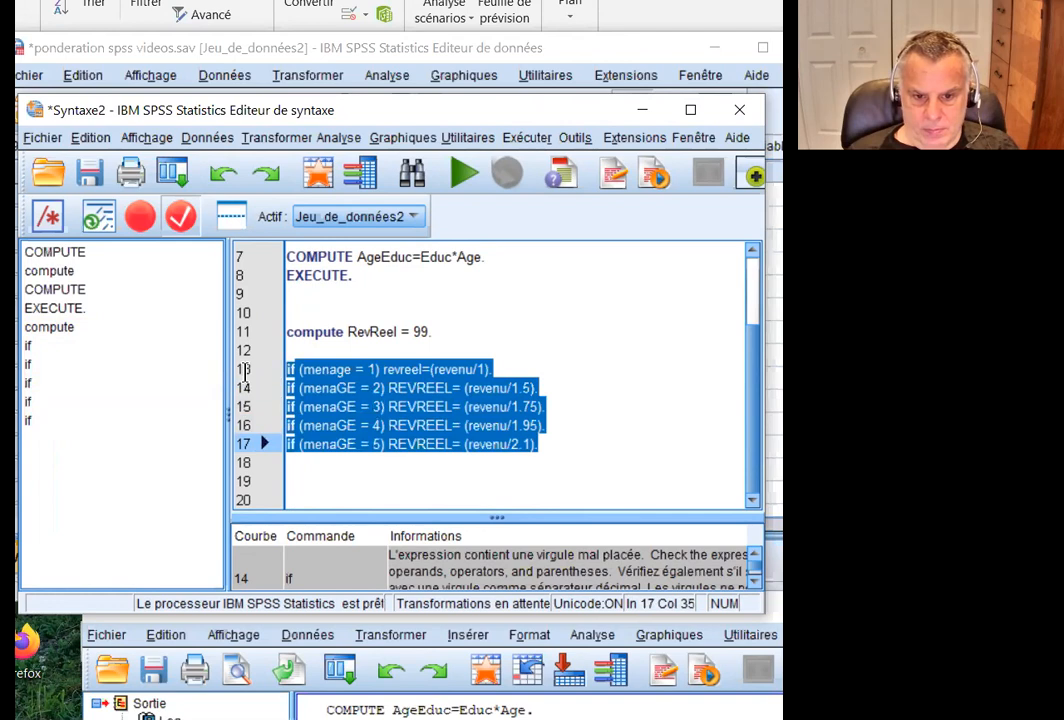
click(464, 173)
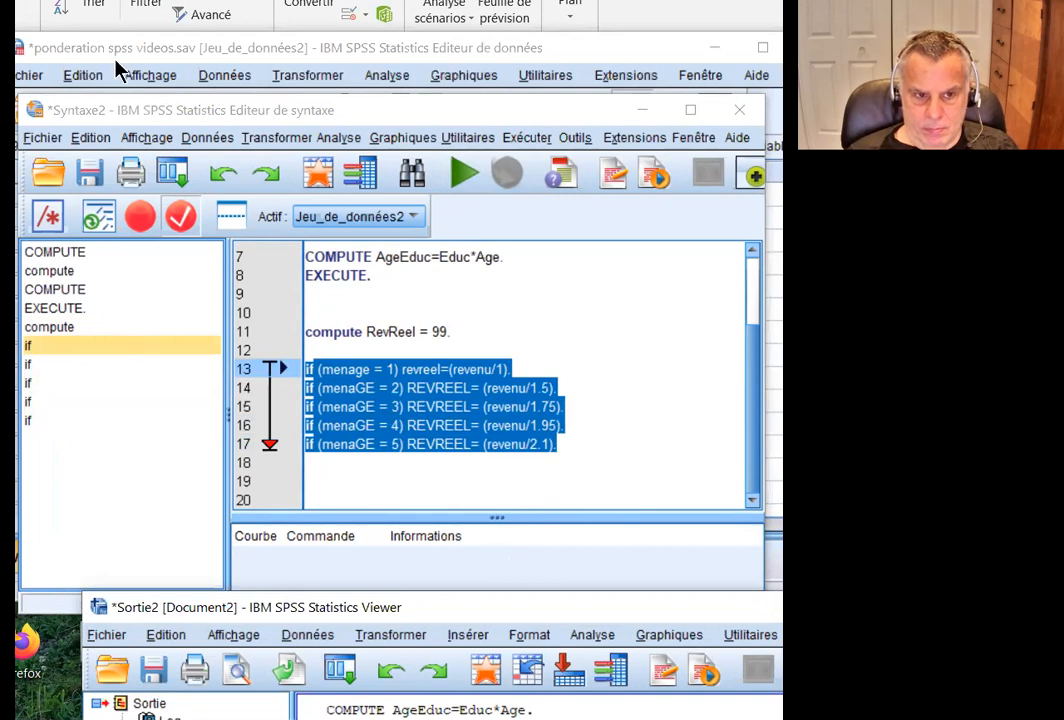
Bring the data editor forward and save the dataset so the pending revreel transformations are carried out.
click(345, 49)
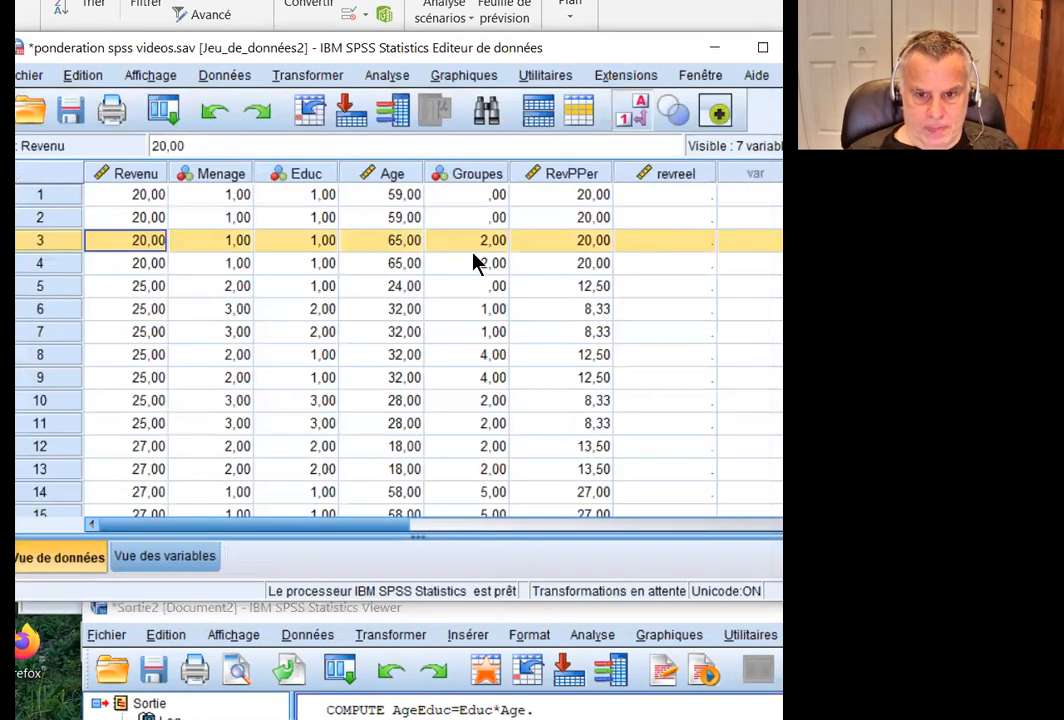
click(70, 111)
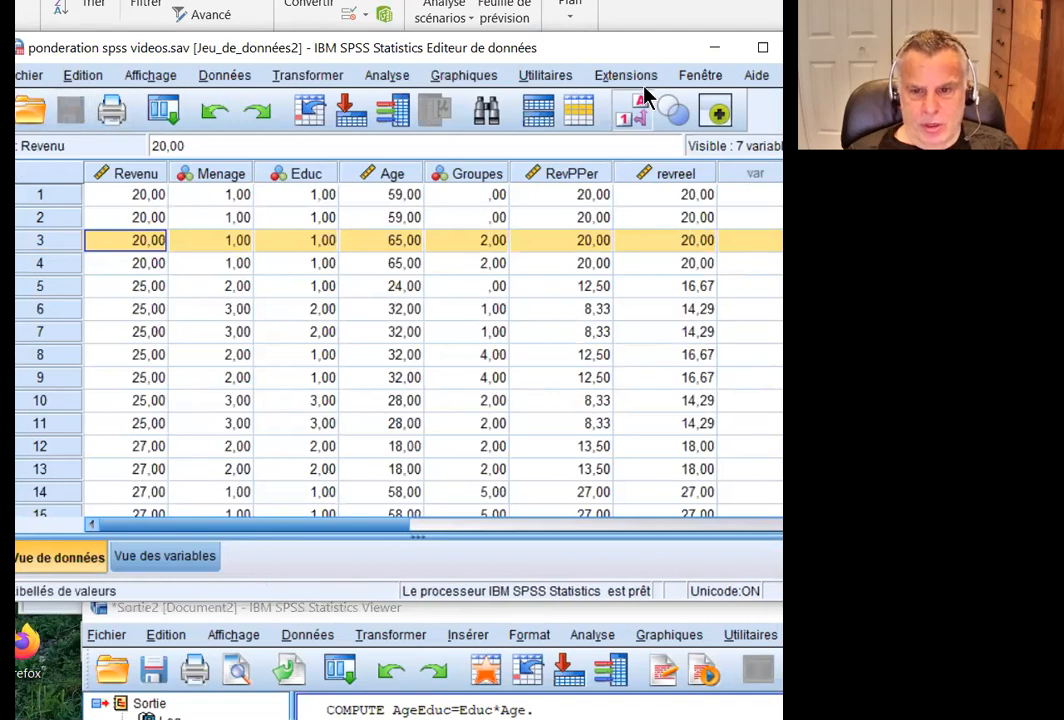
Examine the revreel values beside Revenu, Menage and RevPPer through to the last cases of the dataset.
scroll(675, 305, down, 7)
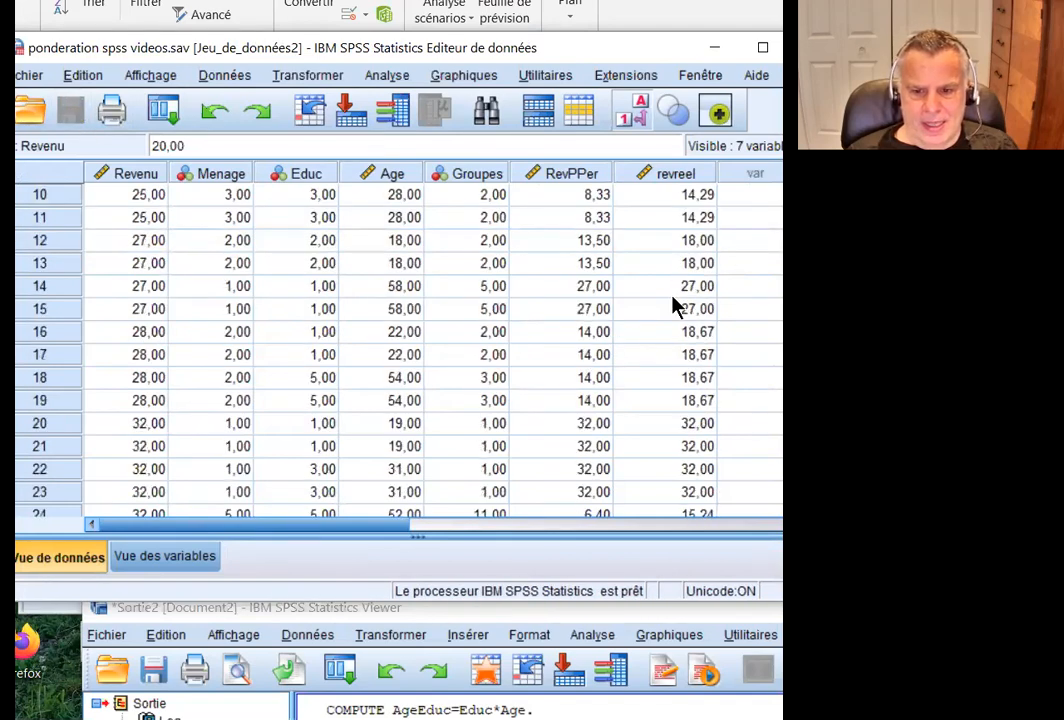
scroll(675, 308, down, 20)
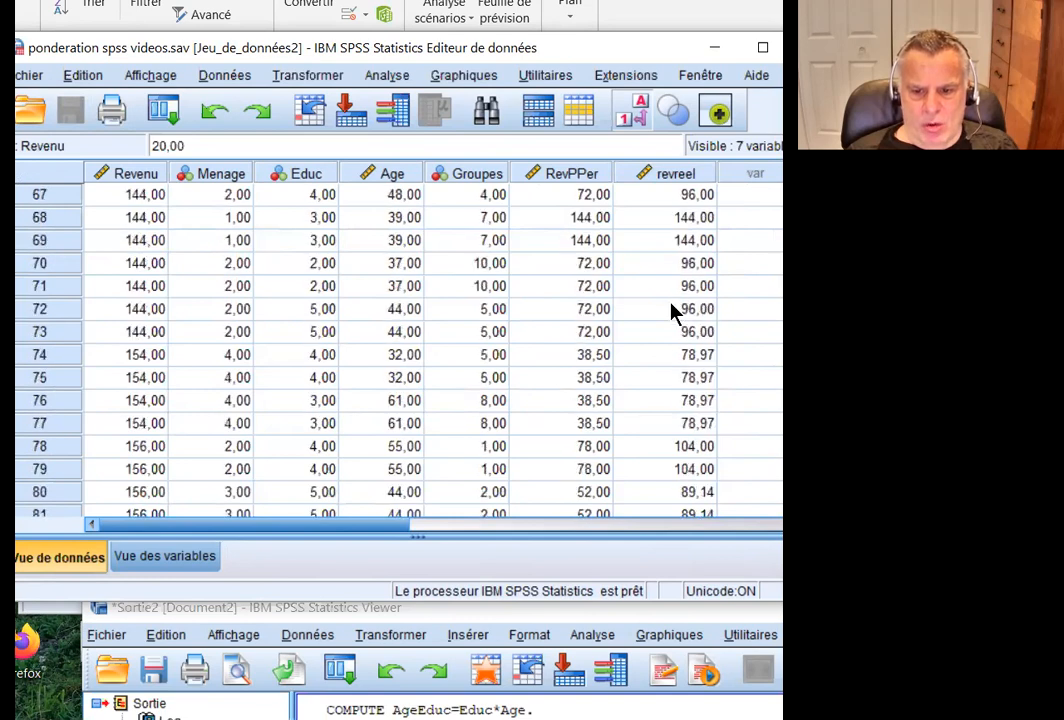
scroll(665, 316, down, 5)
scroll(665, 316, up, 5)
scroll(665, 318, down, 2)
scroll(660, 348, up, 1)
click(660, 350)
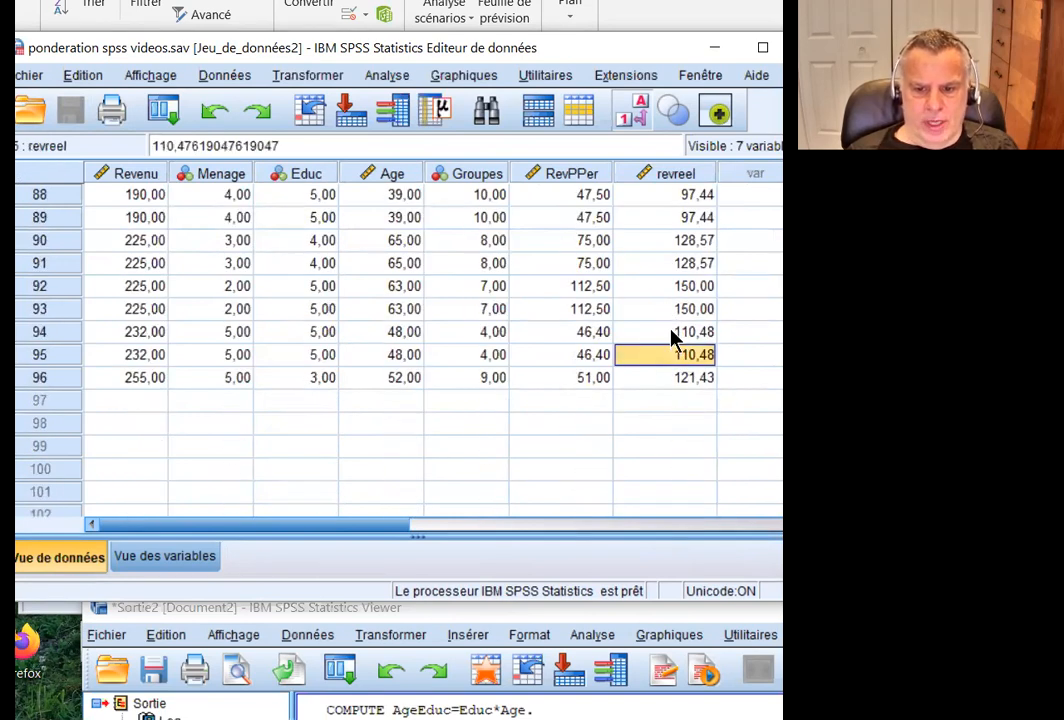
scroll(677, 339, up, 2)
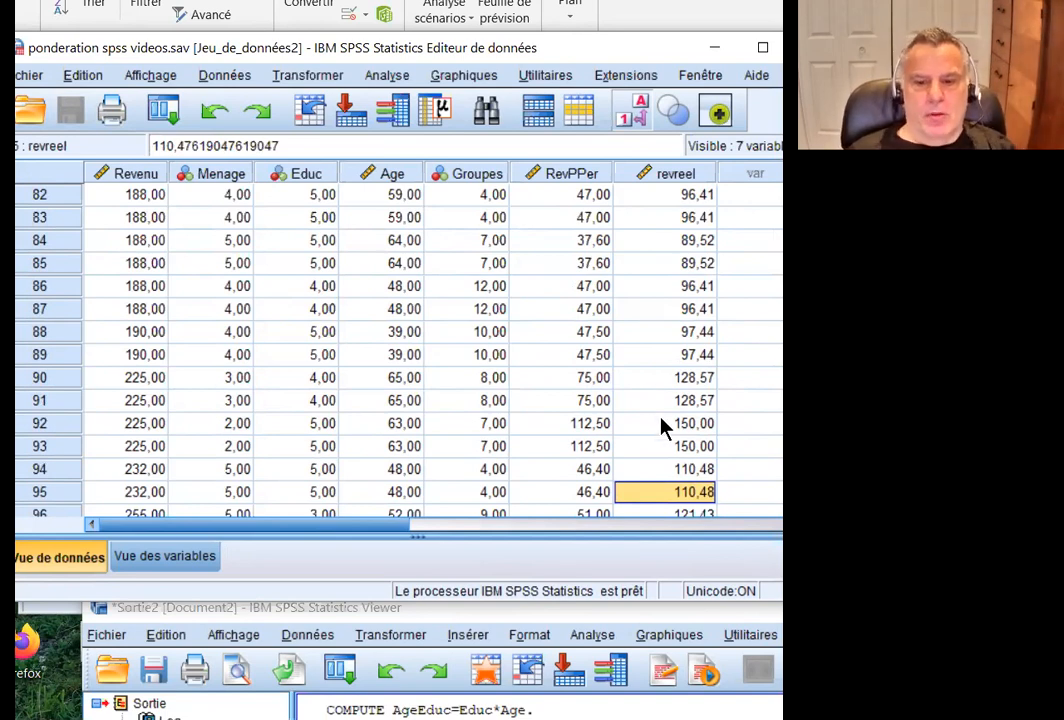
scroll(660, 420, down, 2)
click(656, 310)
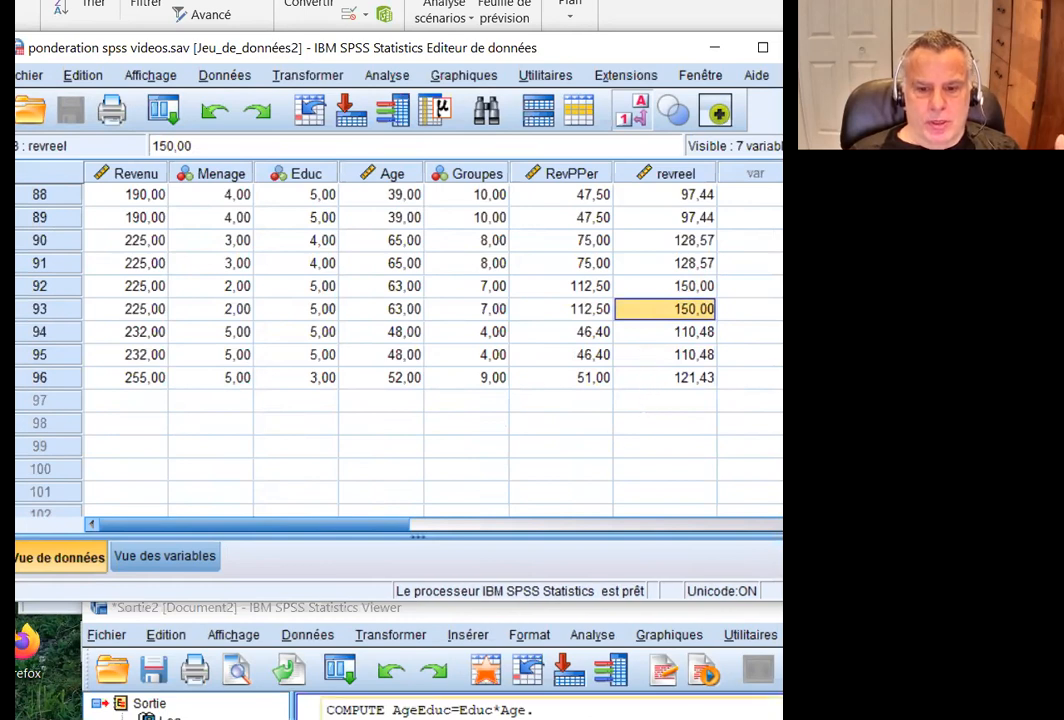
Delete the log from the output viewer, and move its window so the outline is fully visible.
key(alt+Tab)
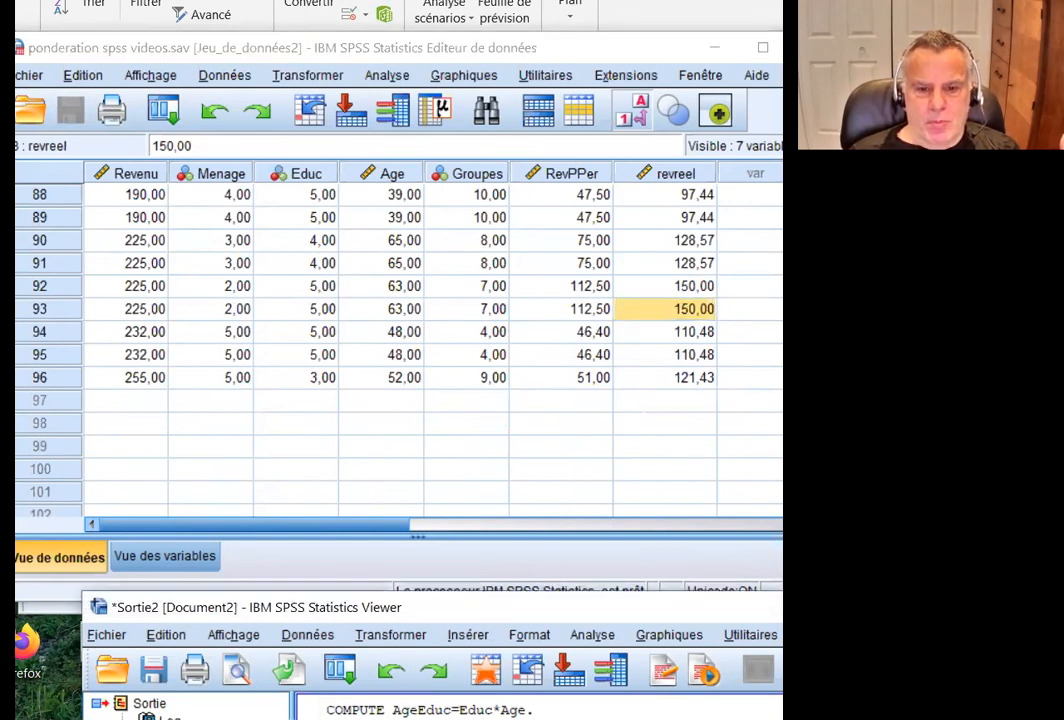
click(404, 425)
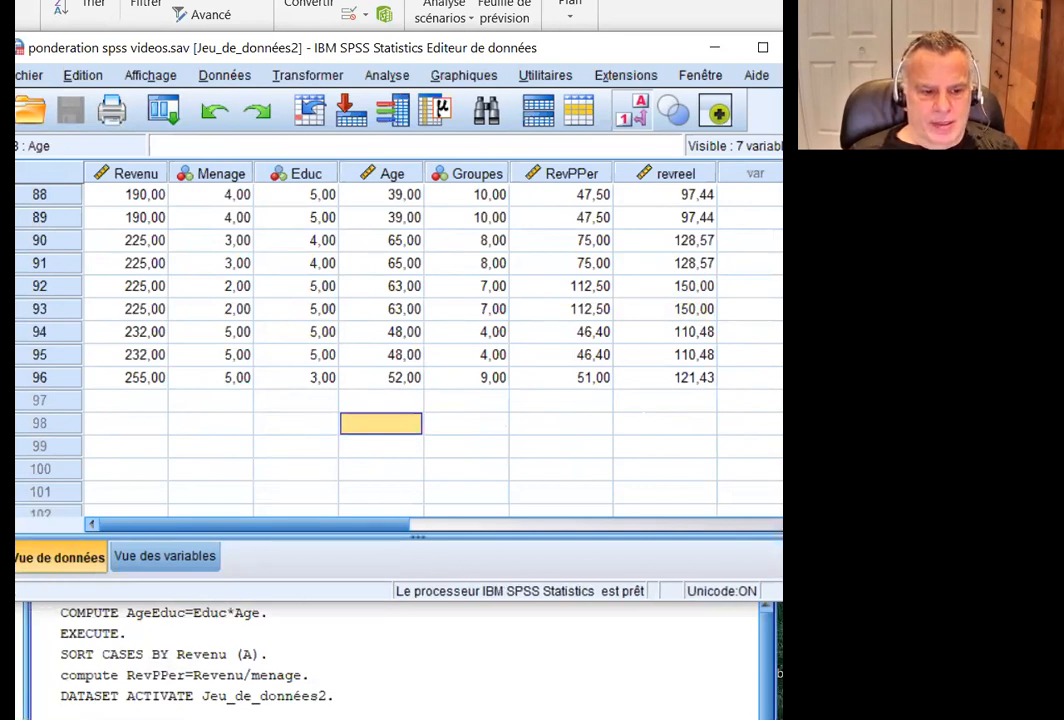
key(alt+Tab)
key(alt+Tab)
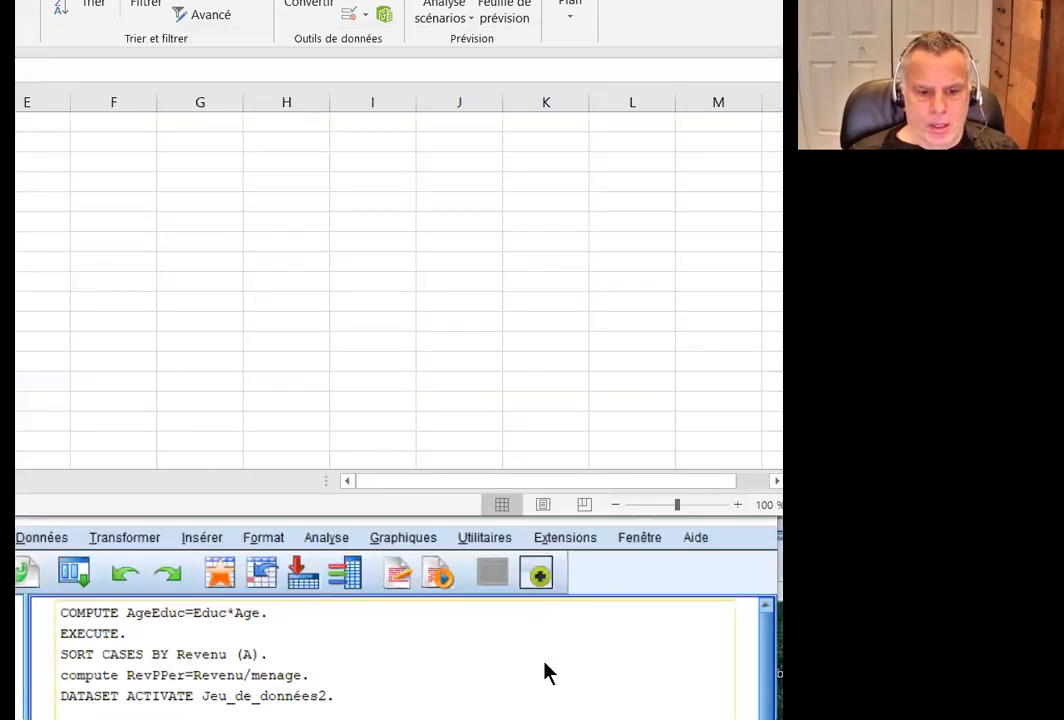
click(505, 703)
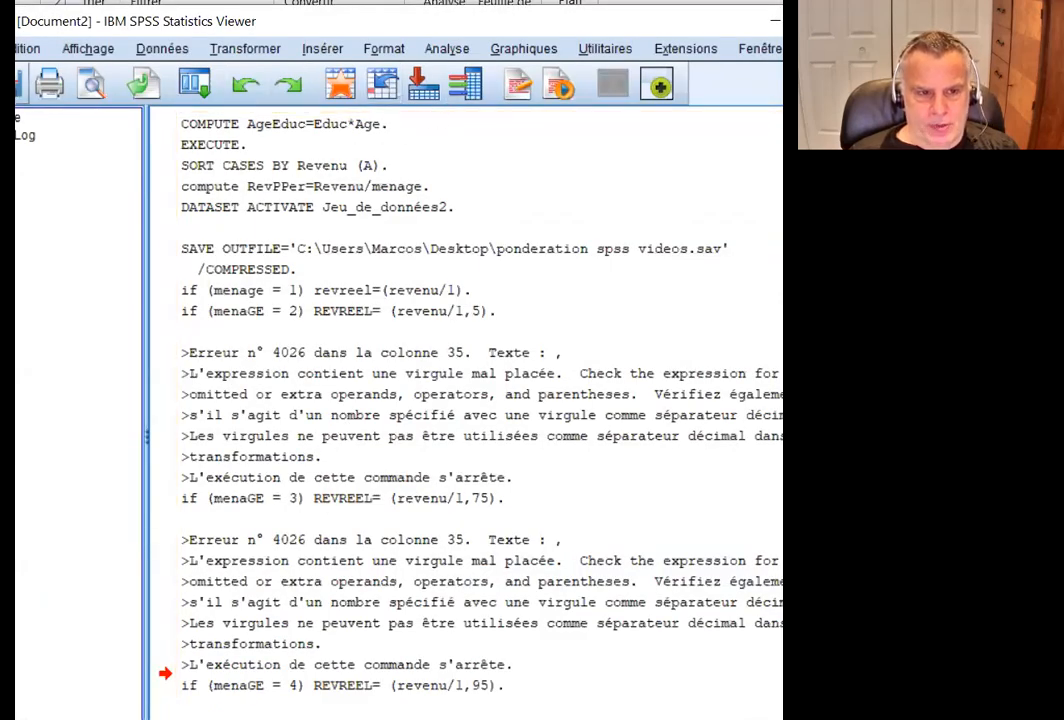
click(12, 117)
key(Delete)
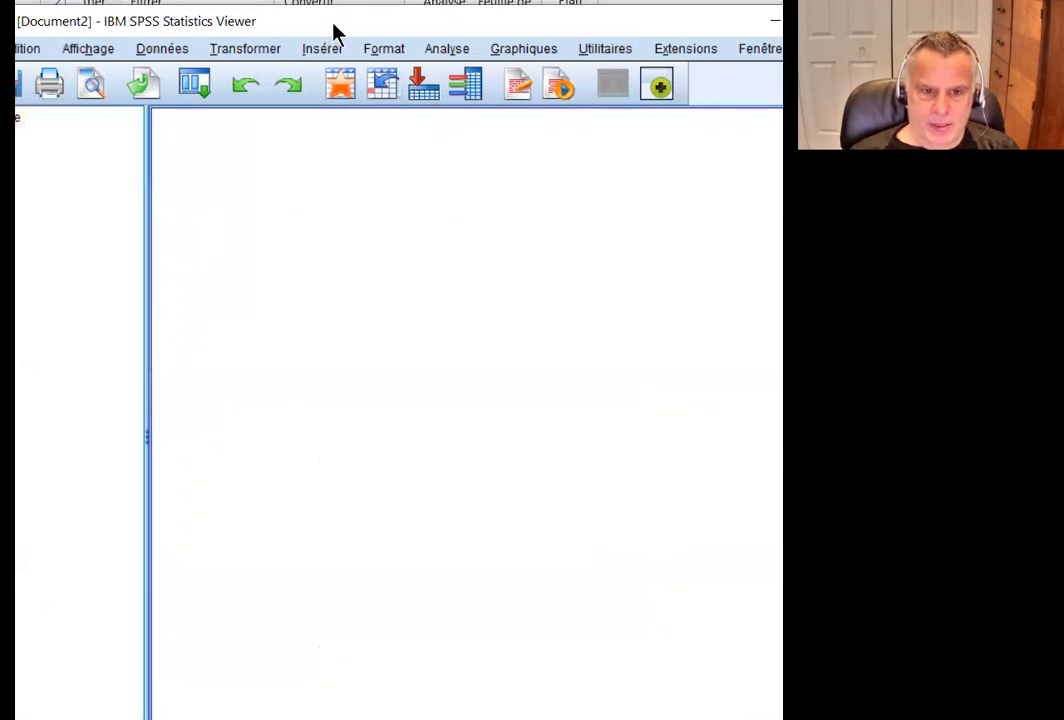
drag(334, 22, 414, 19)
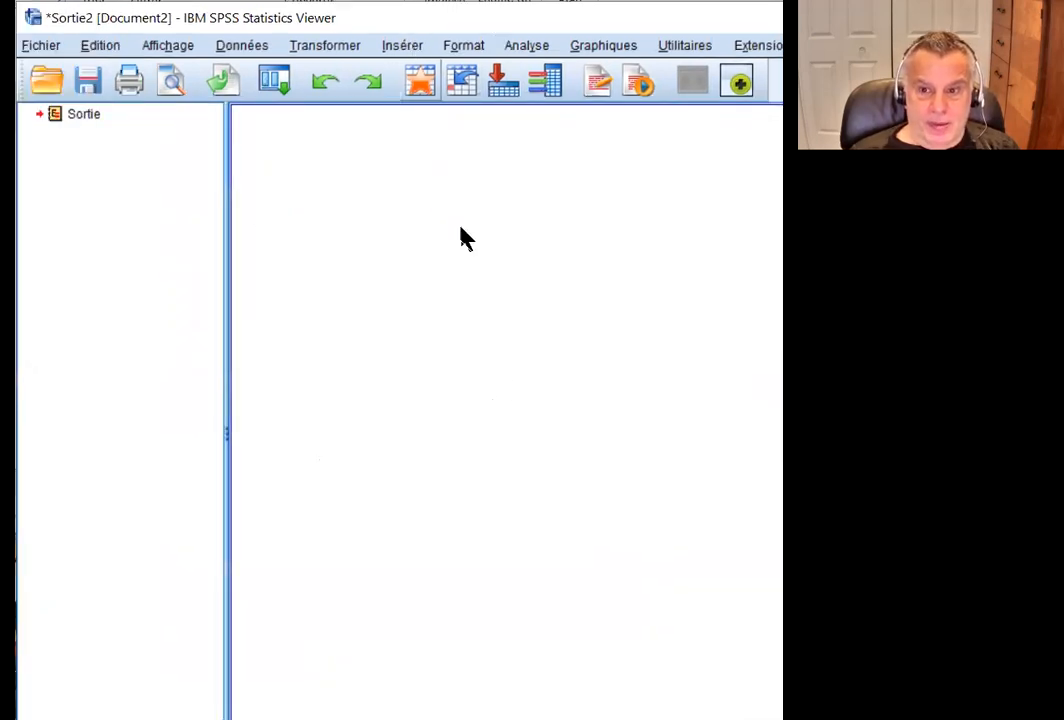
Minimize the output viewer to get back to the data editor.
key(alt+Tab)
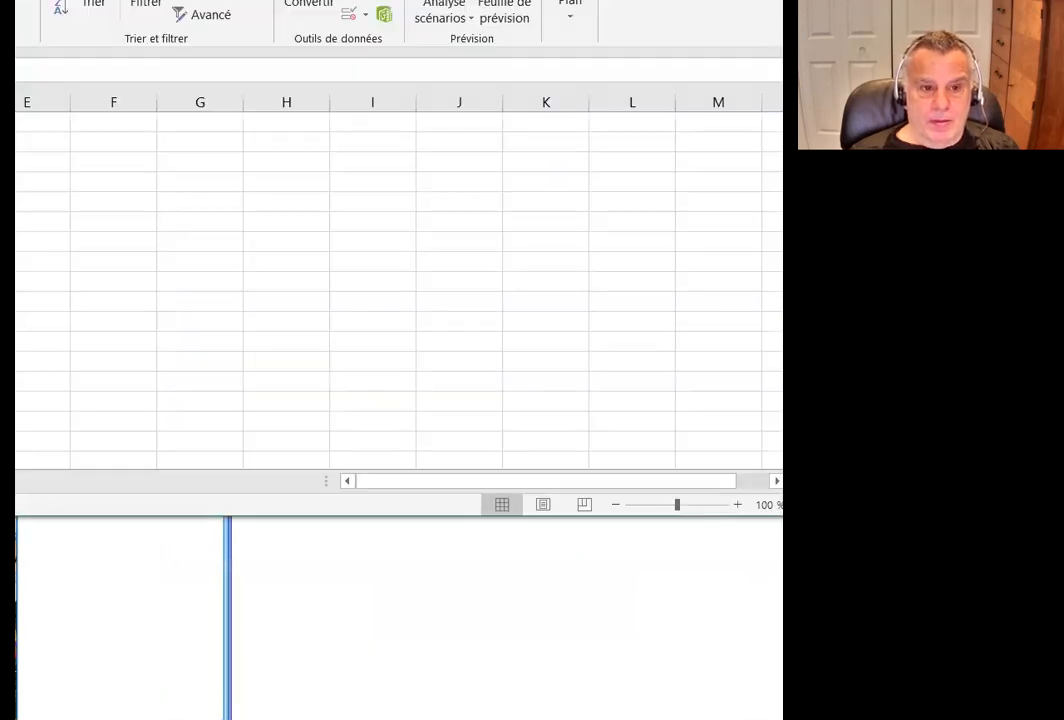
click(391, 620)
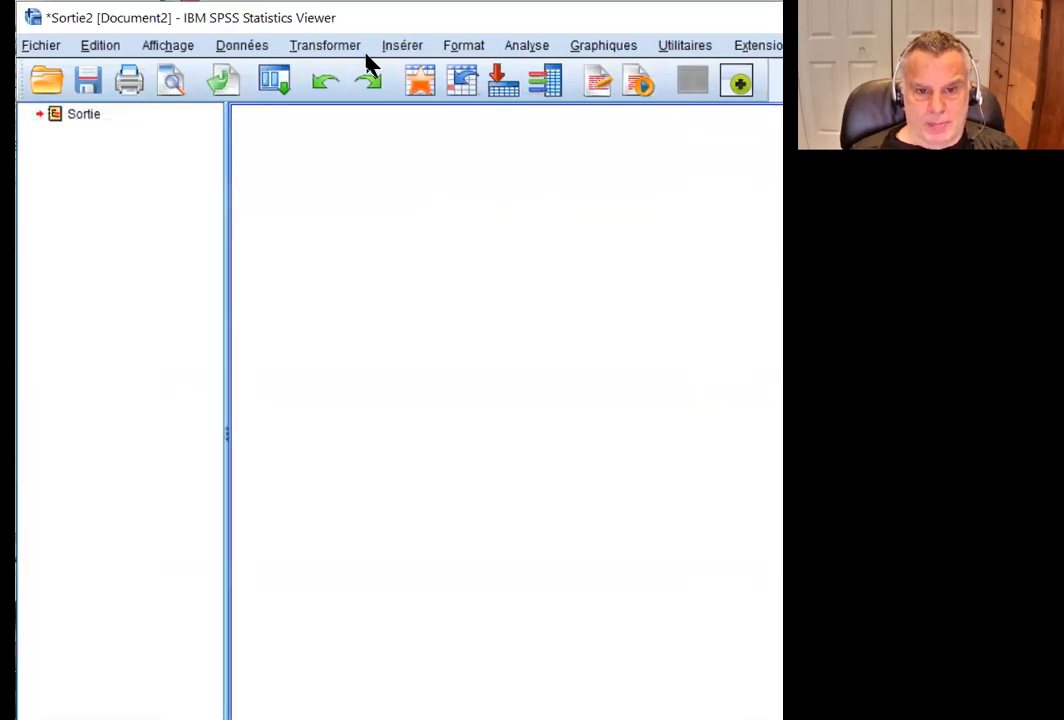
click(347, 50)
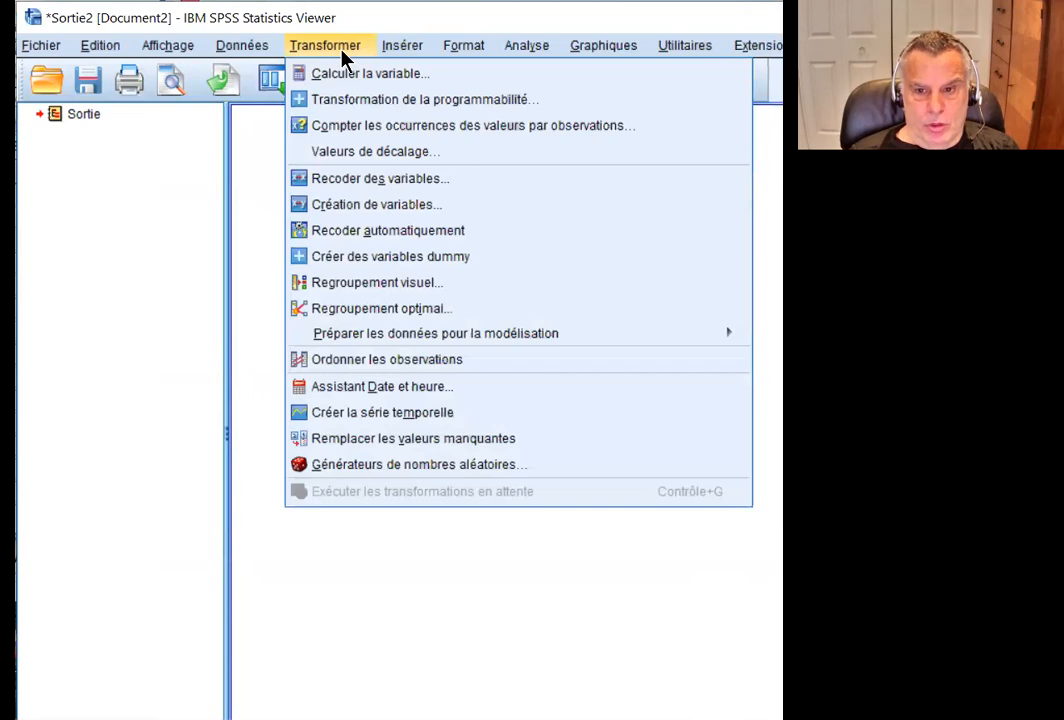
key(Escape)
key(super+Down)
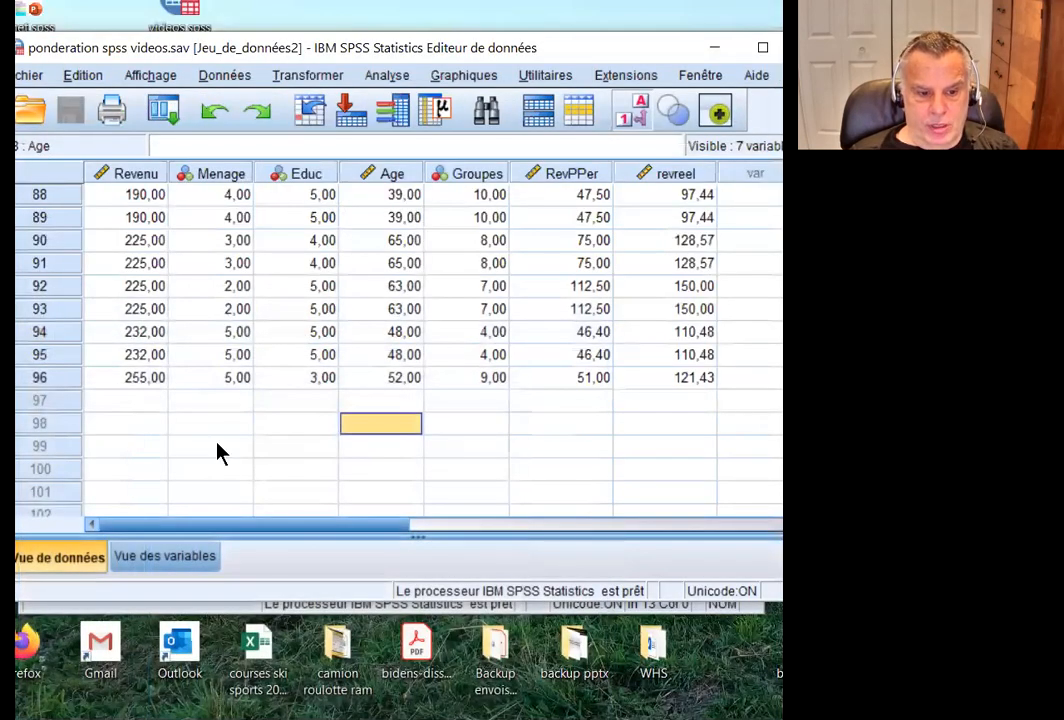
Examine the Menage household sizes alongside the income columns in the last cases of the dataset.
scroll(172, 445, up, 12)
scroll(172, 445, down, 13)
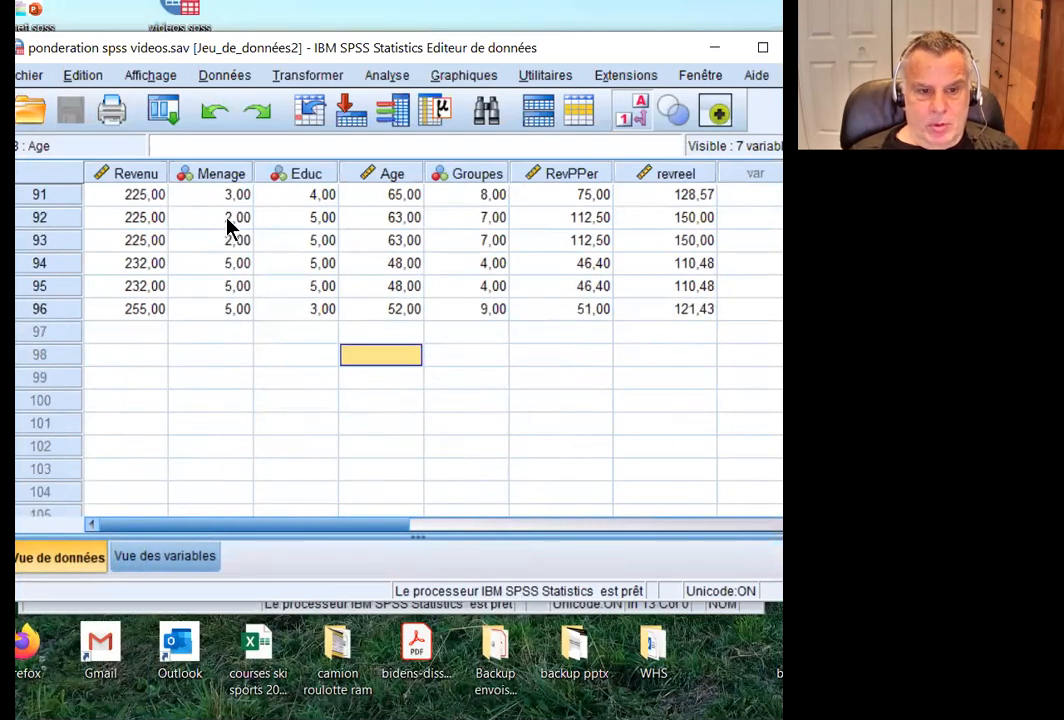
click(234, 313)
scroll(235, 351, up, 2)
scroll(237, 361, down, 4)
scroll(238, 362, up, 2)
scroll(240, 365, up, 4)
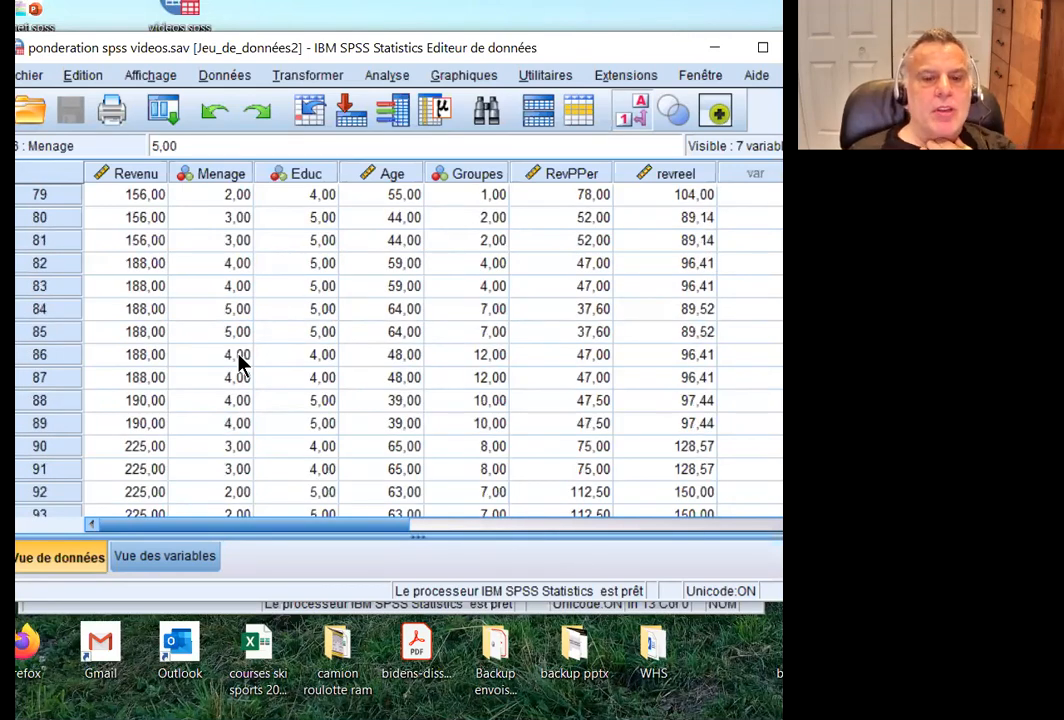
scroll(236, 385, down, 2)
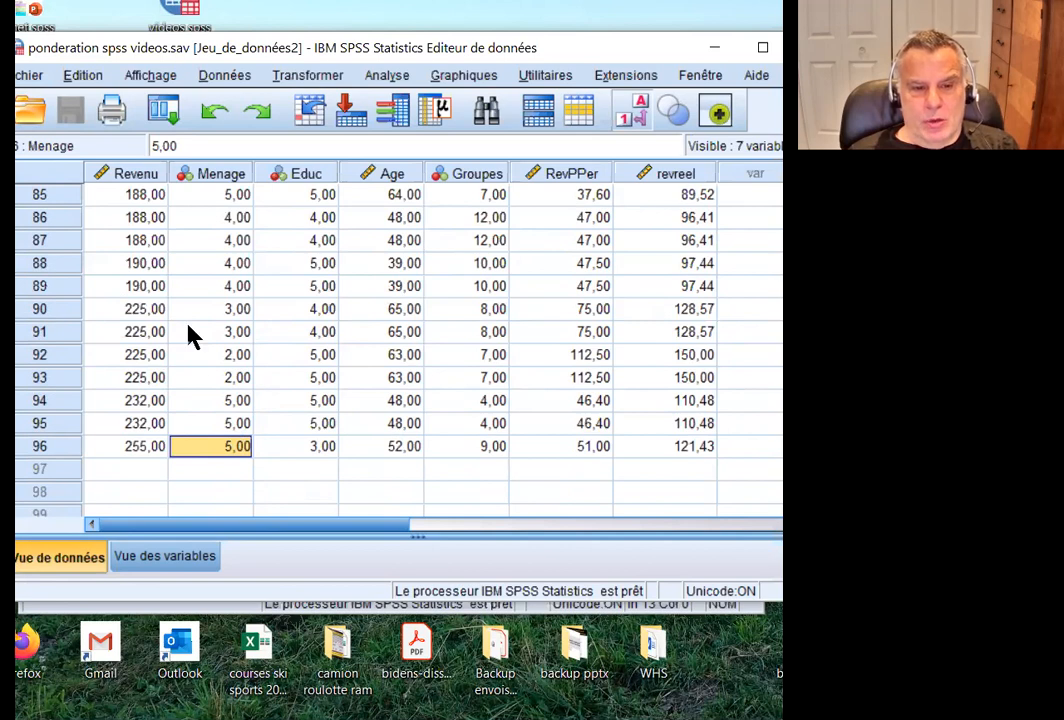
Weight the cases by the frequency variable Nombre personnes menage [Menage].
click(230, 80)
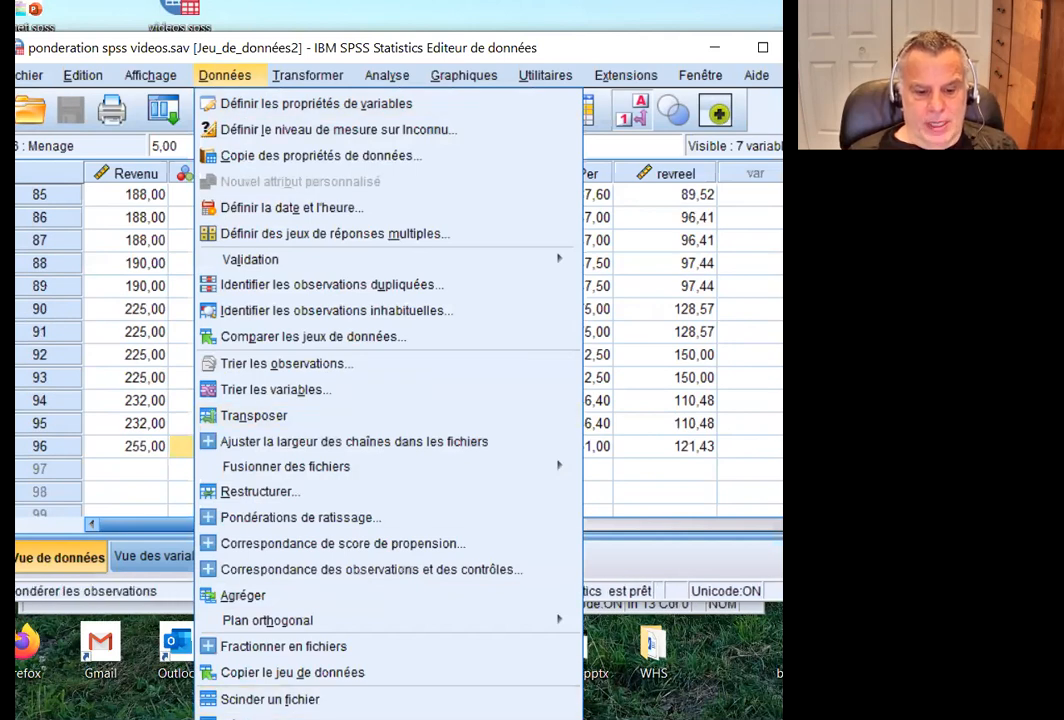
click(268, 719)
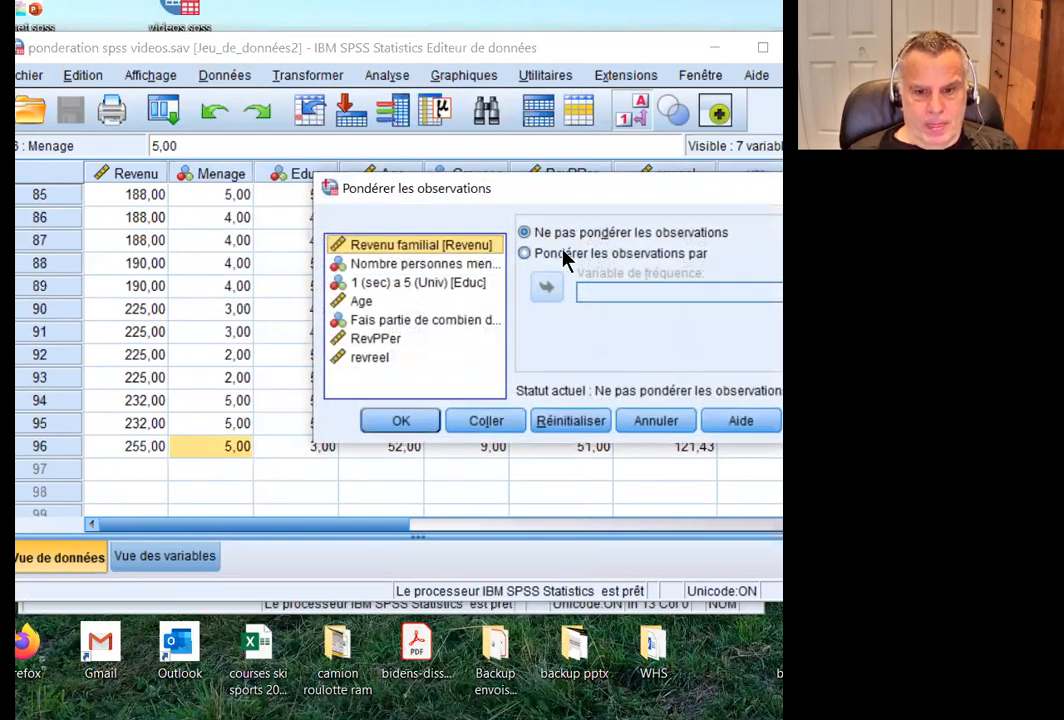
drag(546, 192, 358, 184)
click(337, 244)
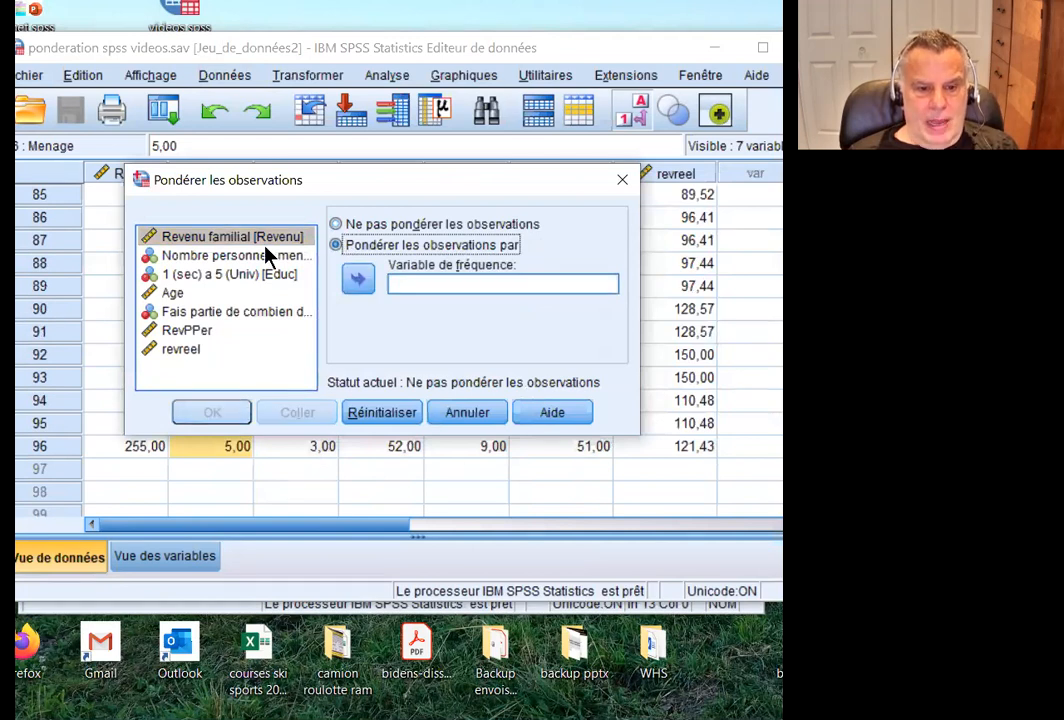
click(250, 256)
click(355, 280)
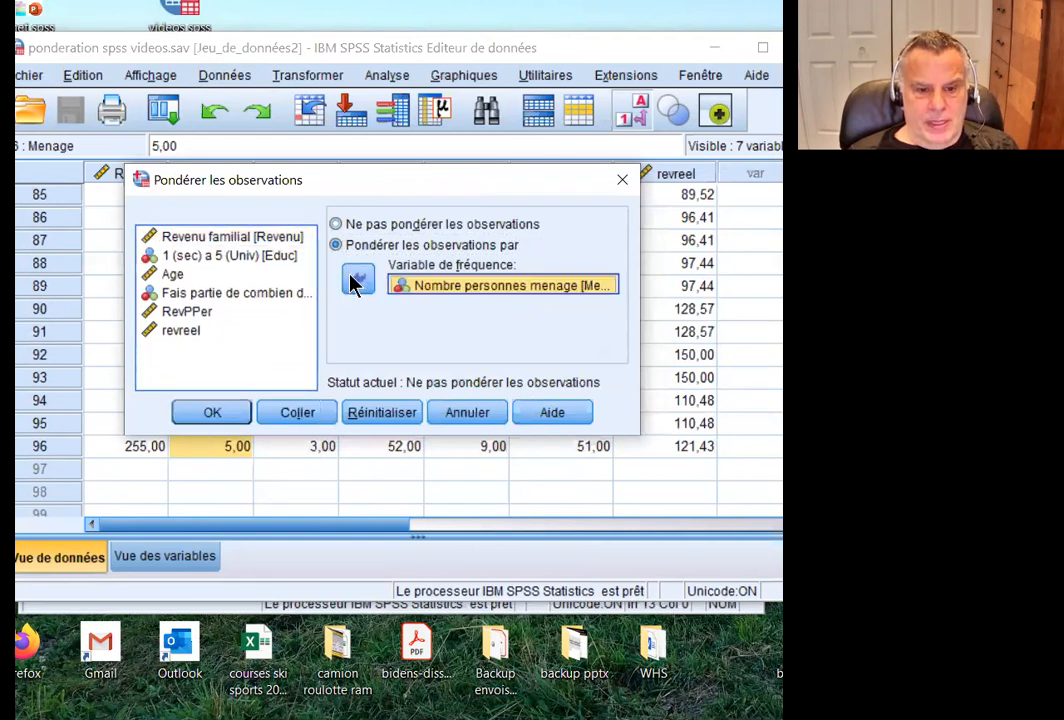
click(214, 412)
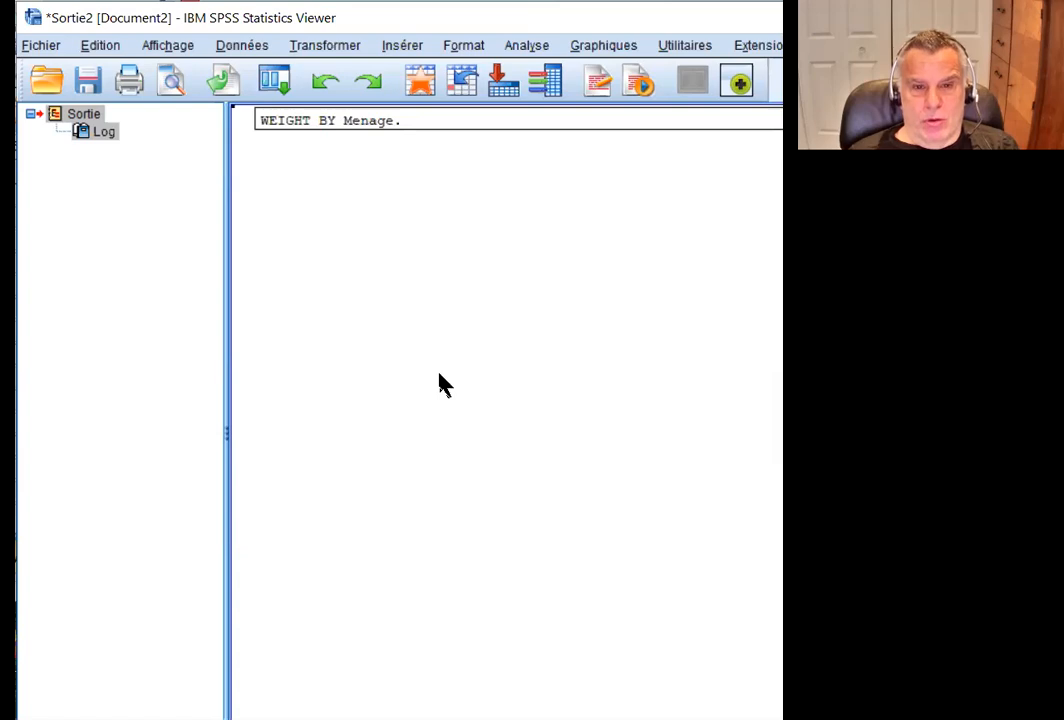
Move the output viewer off the data columns and bring the data editor to the front.
drag(420, 26, 365, 240)
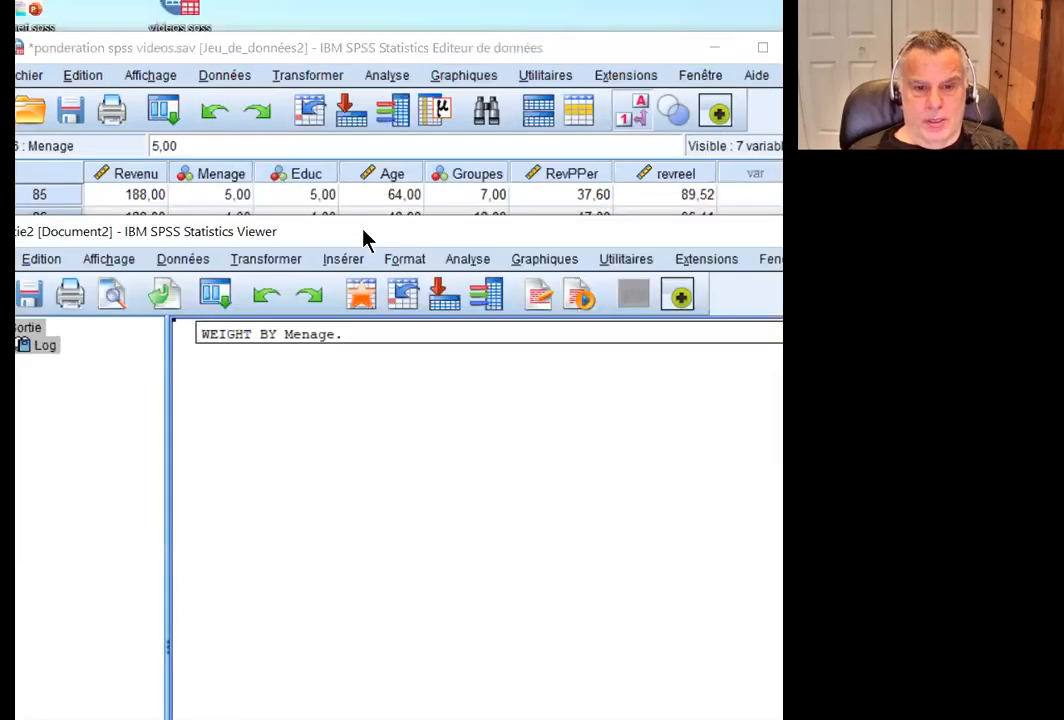
click(362, 197)
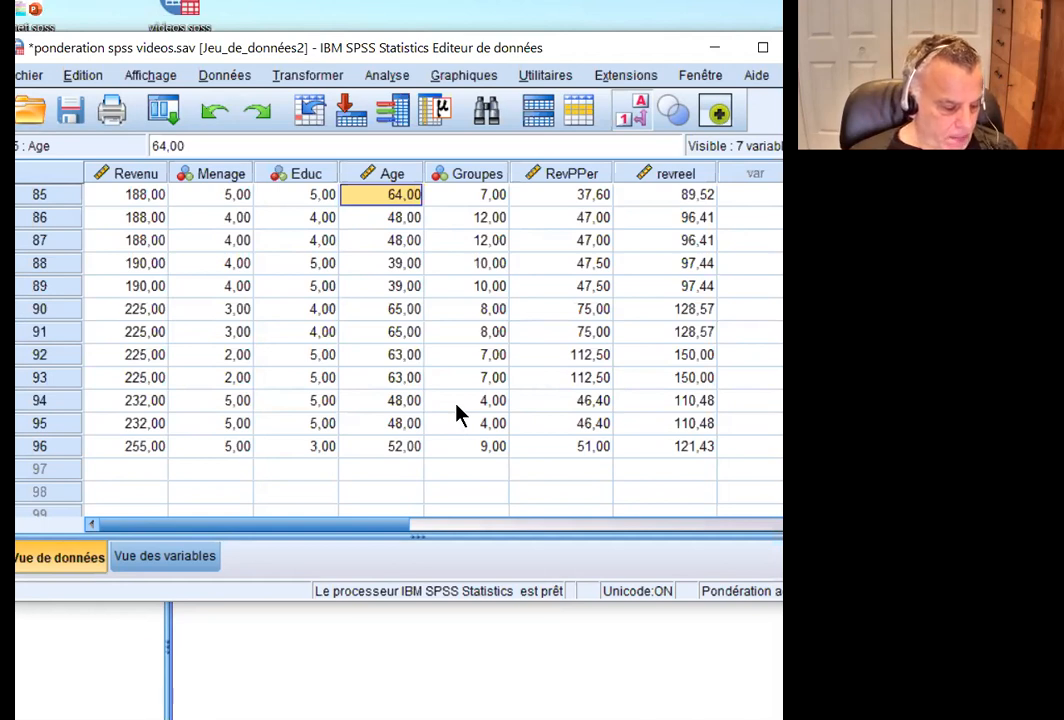
click(525, 500)
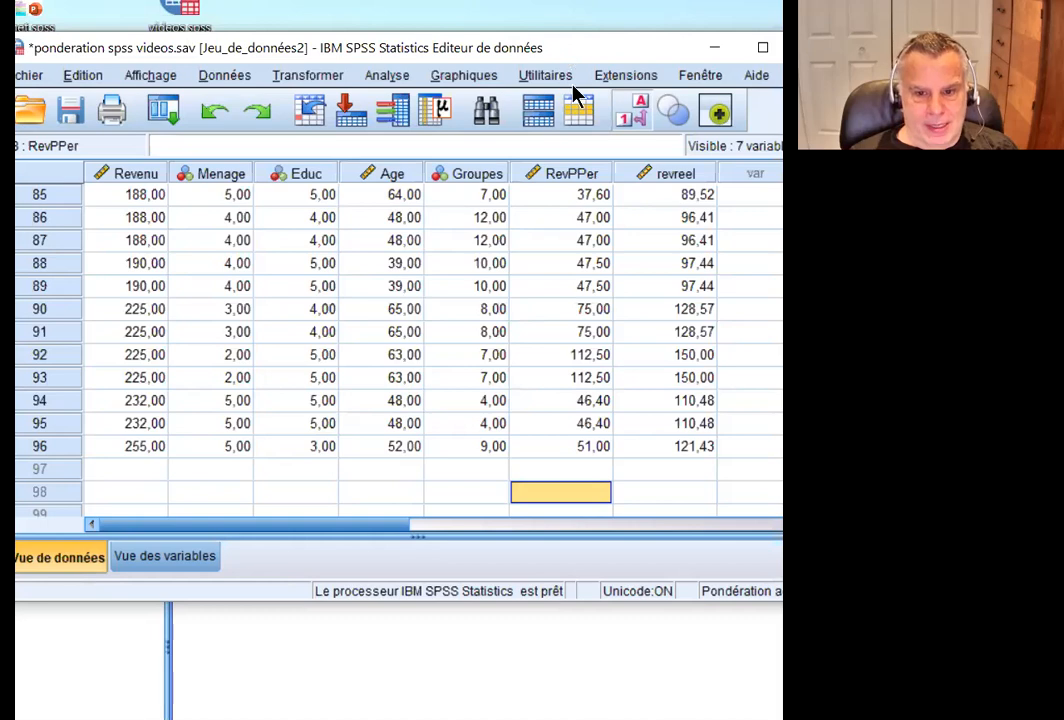
Delete the RevPPer and revreel variables from the dataset.
click(591, 173)
shift+click(689, 173)
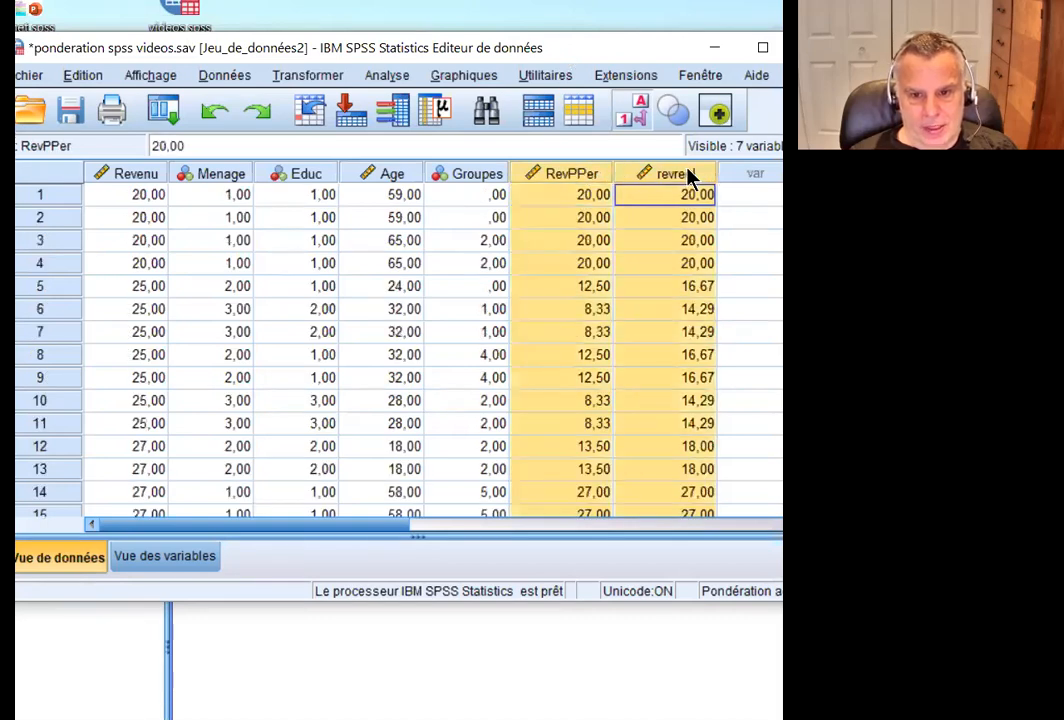
right_click(577, 178)
click(641, 316)
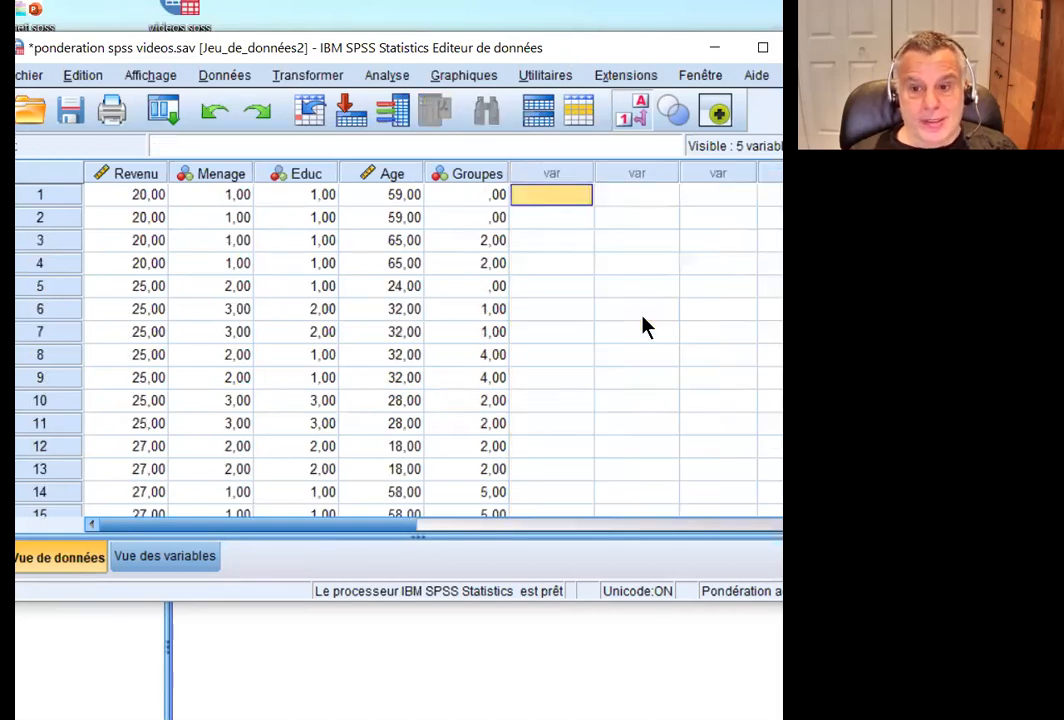
Close the Sortie2 output viewer and return to the data editor.
click(734, 650)
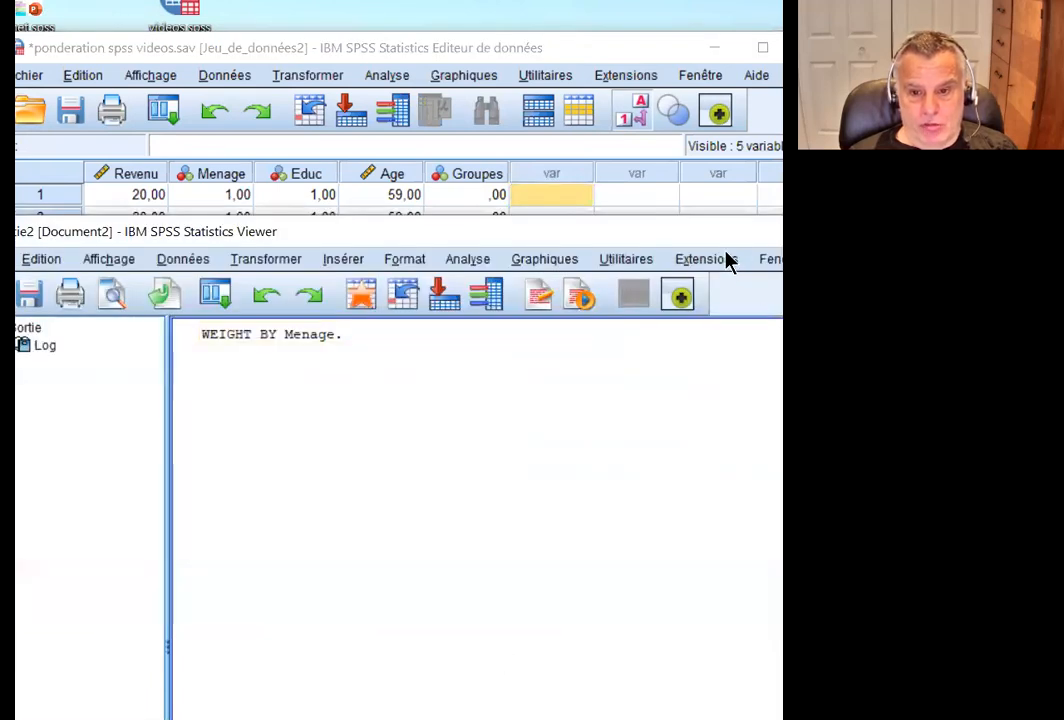
drag(659, 236, 632, 352)
click(729, 318)
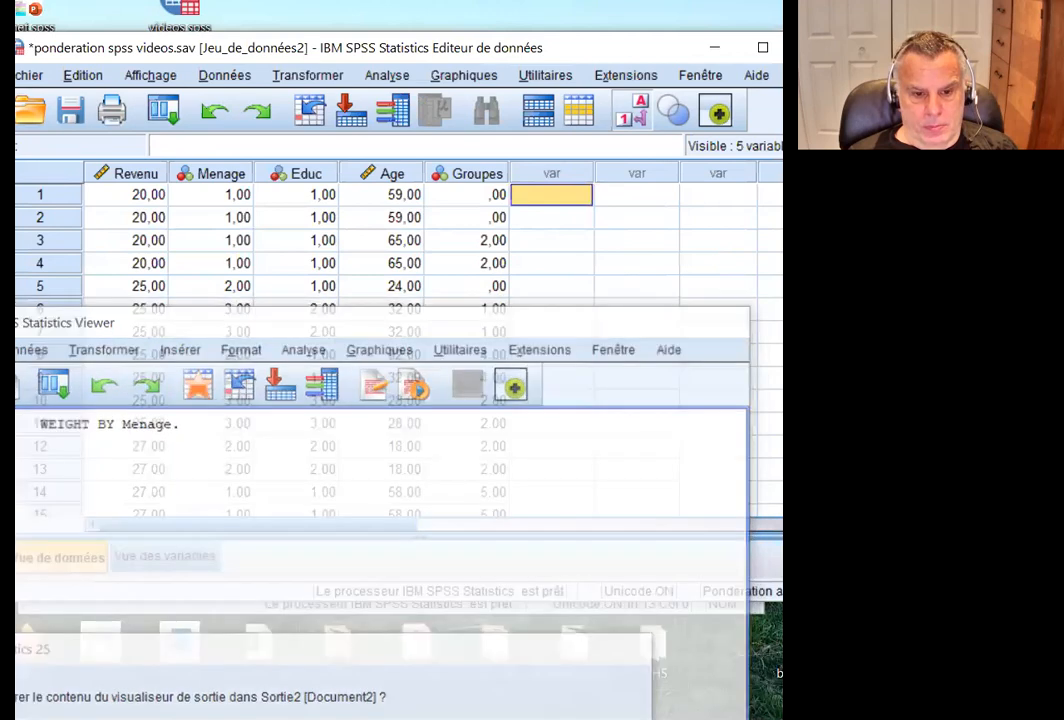
click(575, 333)
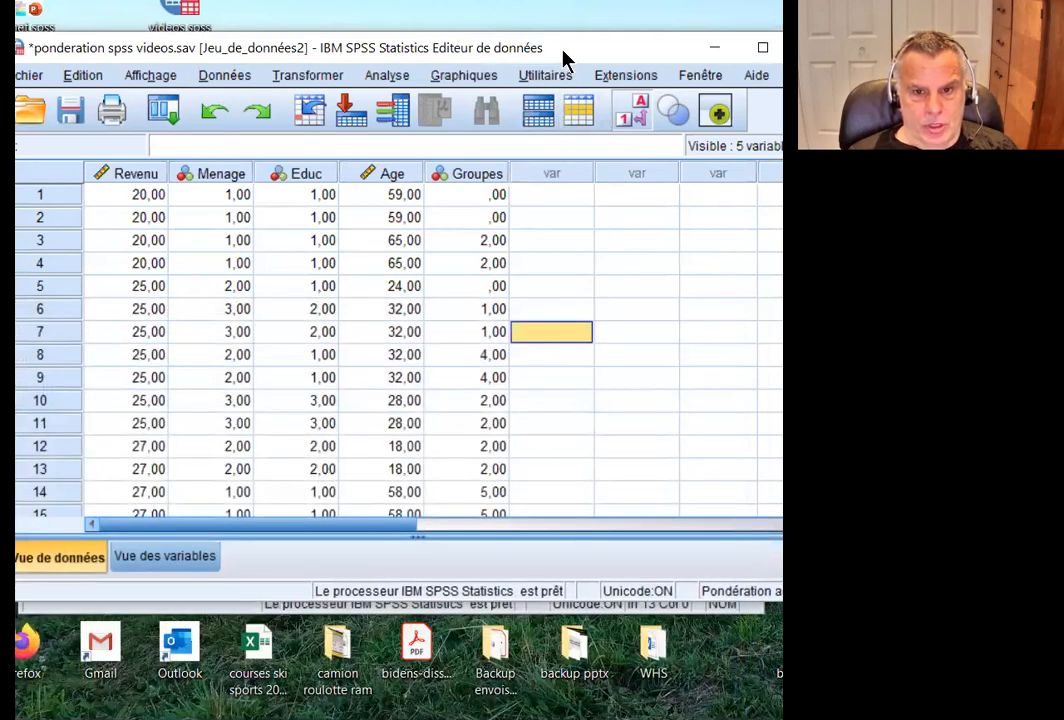
Reposition the data editor fully into view and extend its window height to show about 20 cases.
drag(560, 52, 583, 26)
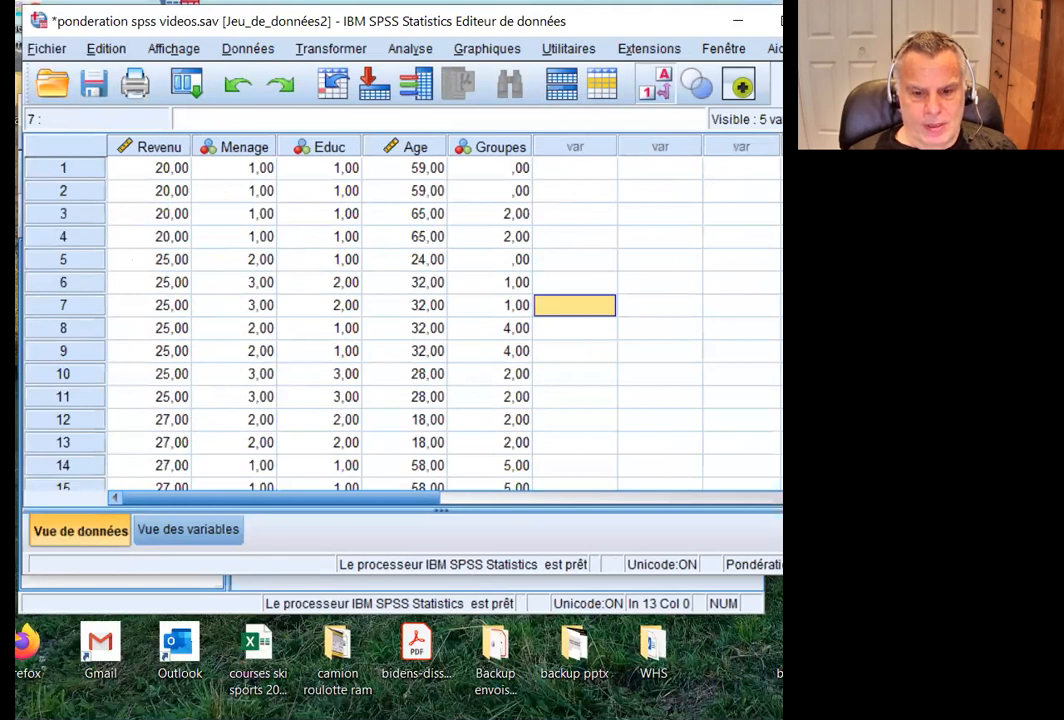
drag(475, 577, 475, 711)
click(594, 380)
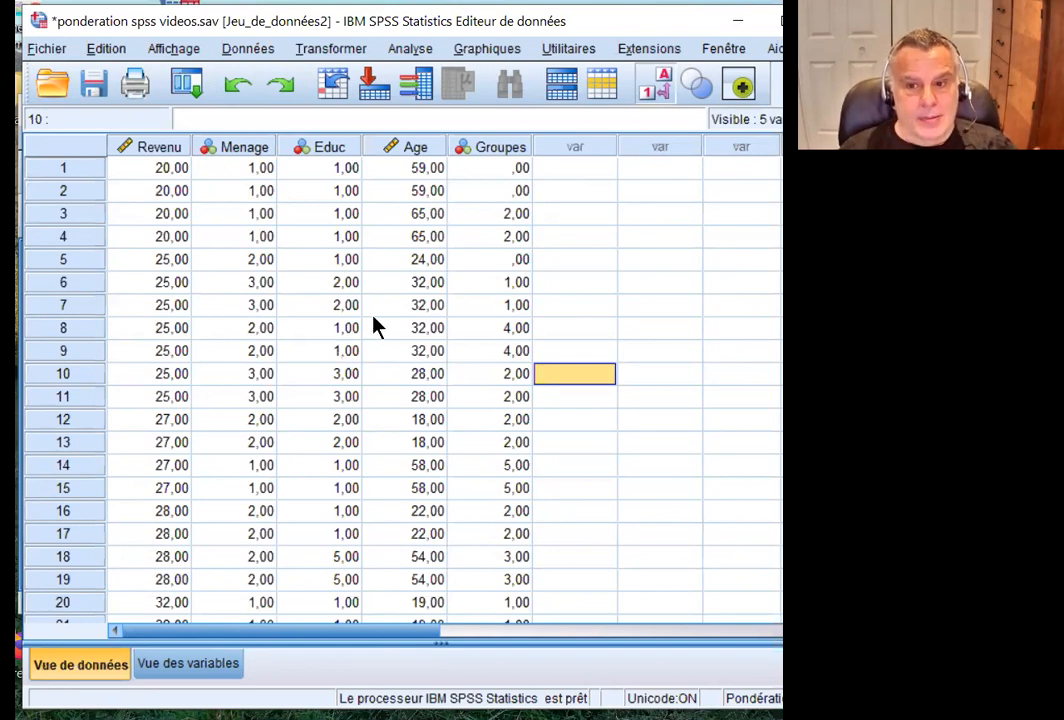
click(410, 50)
mouse_move(501, 107)
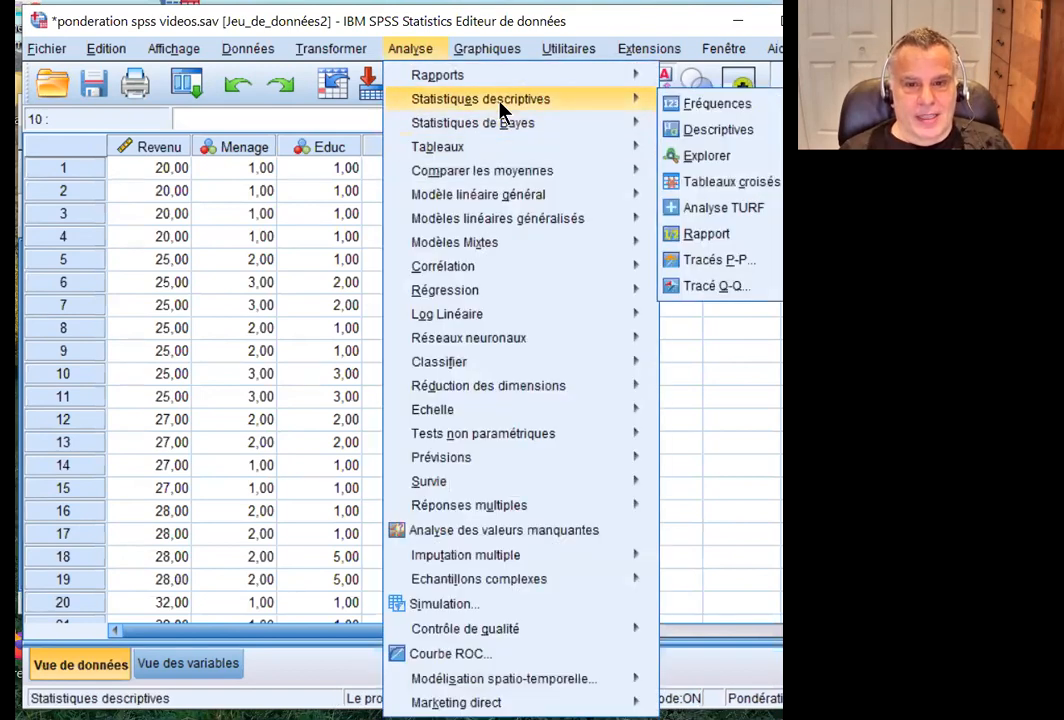
click(703, 135)
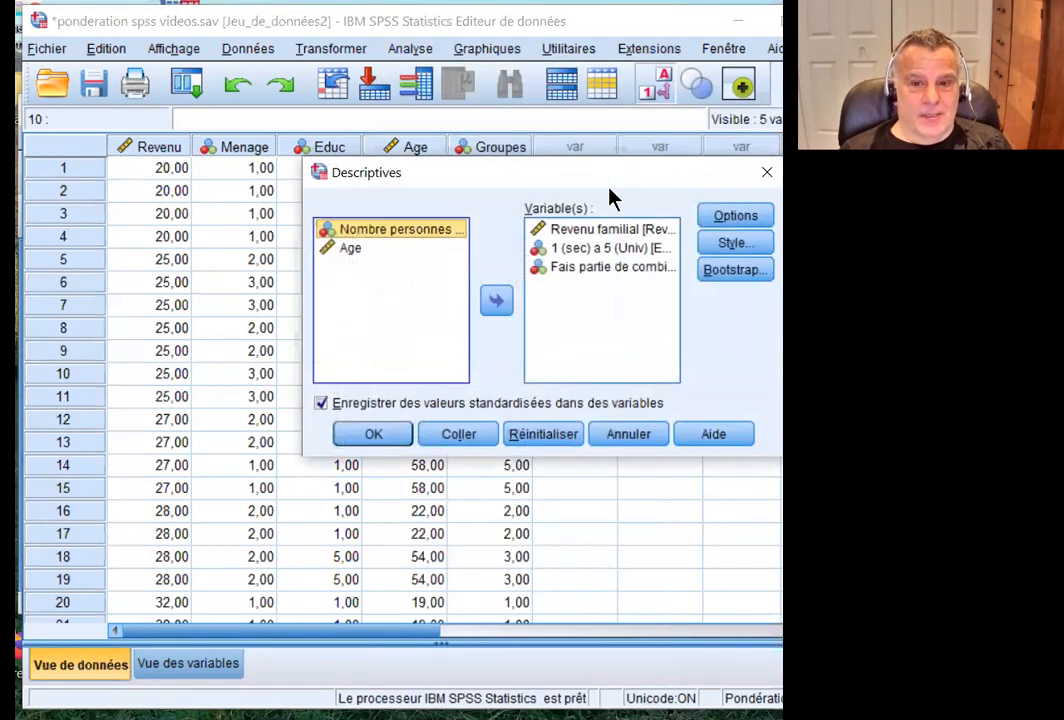
drag(594, 177, 470, 169)
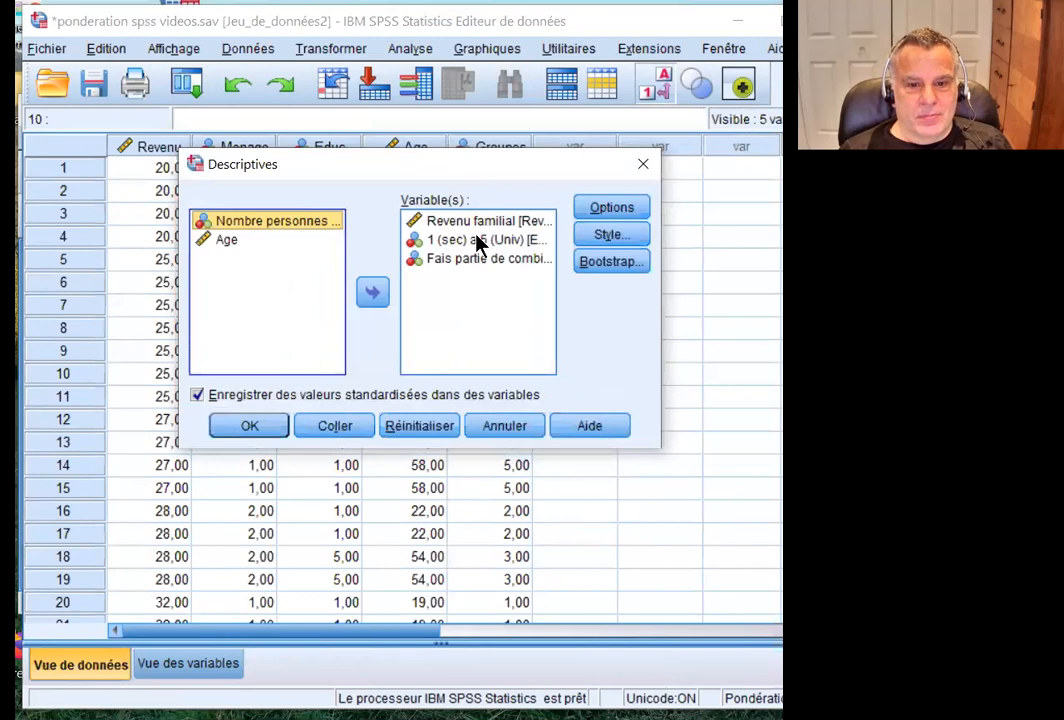
click(480, 241)
shift+click(485, 259)
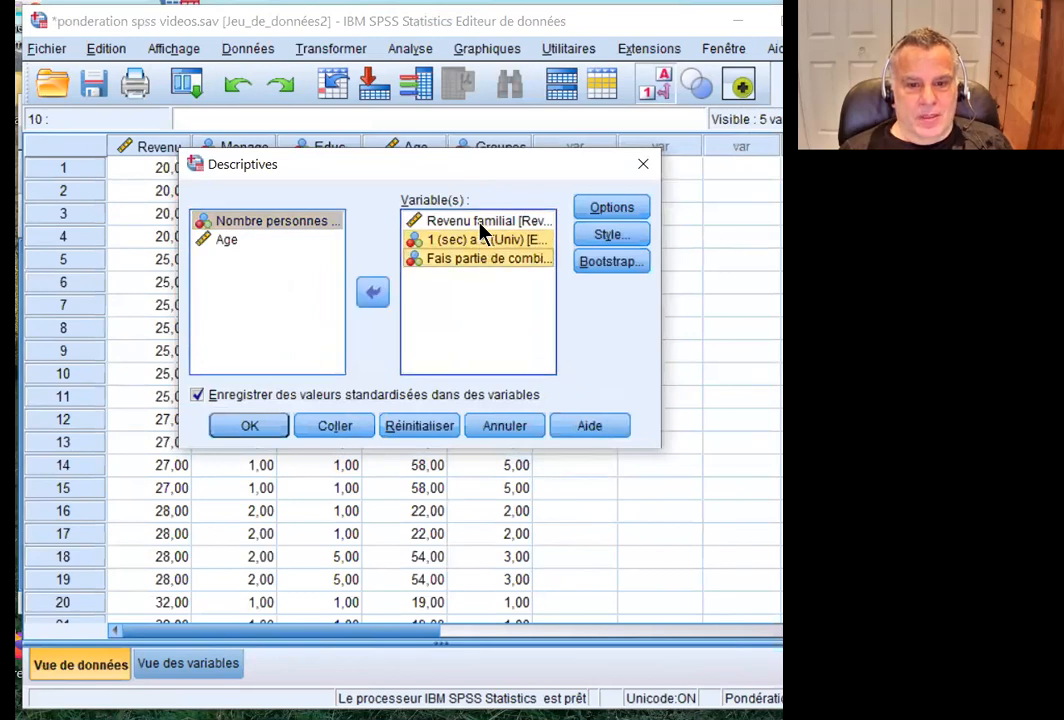
ctrl+click(480, 224)
click(372, 291)
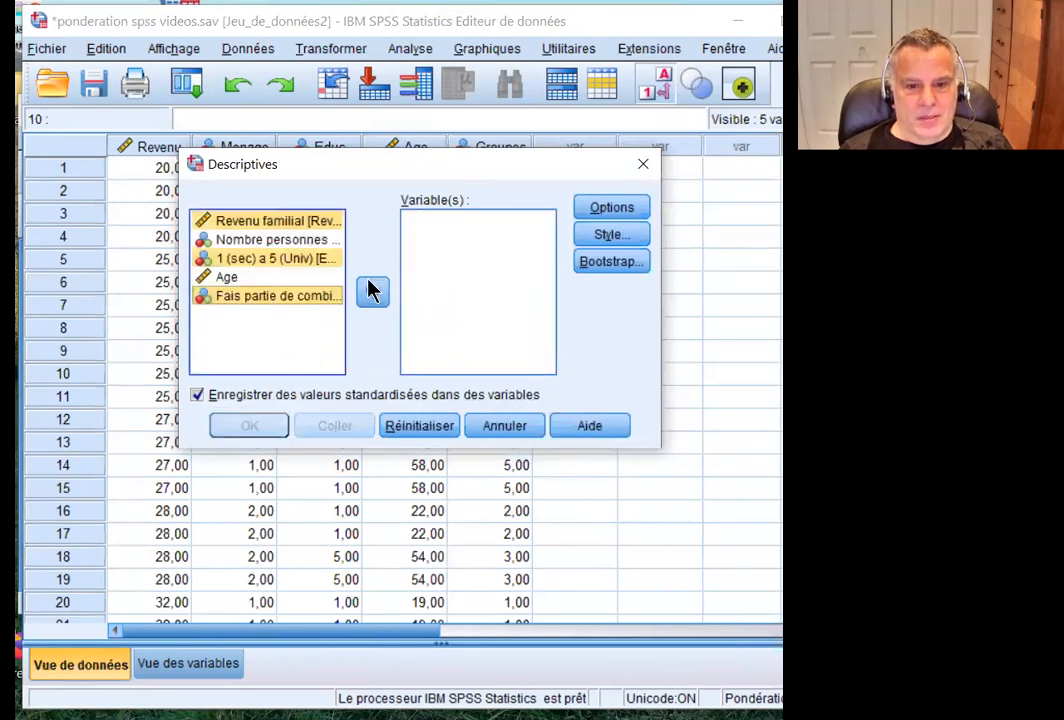
click(530, 428)
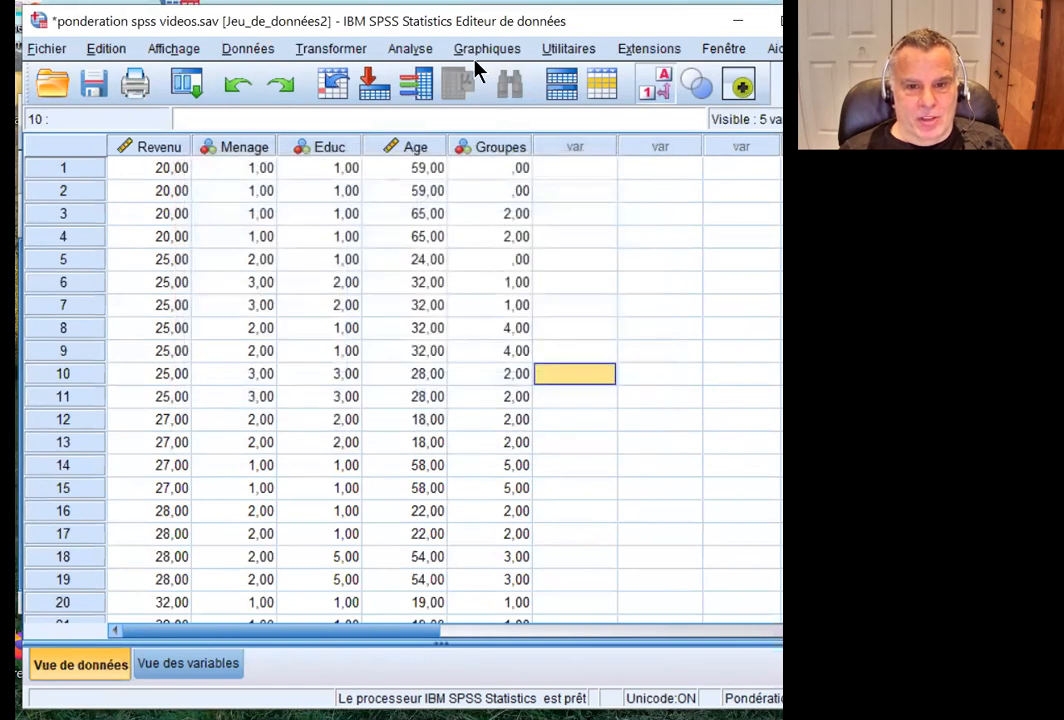
Run Descriptives on Revenu familial only, removing the education and social-groups variables and saving standardized values as a variable.
click(408, 48)
mouse_move(455, 100)
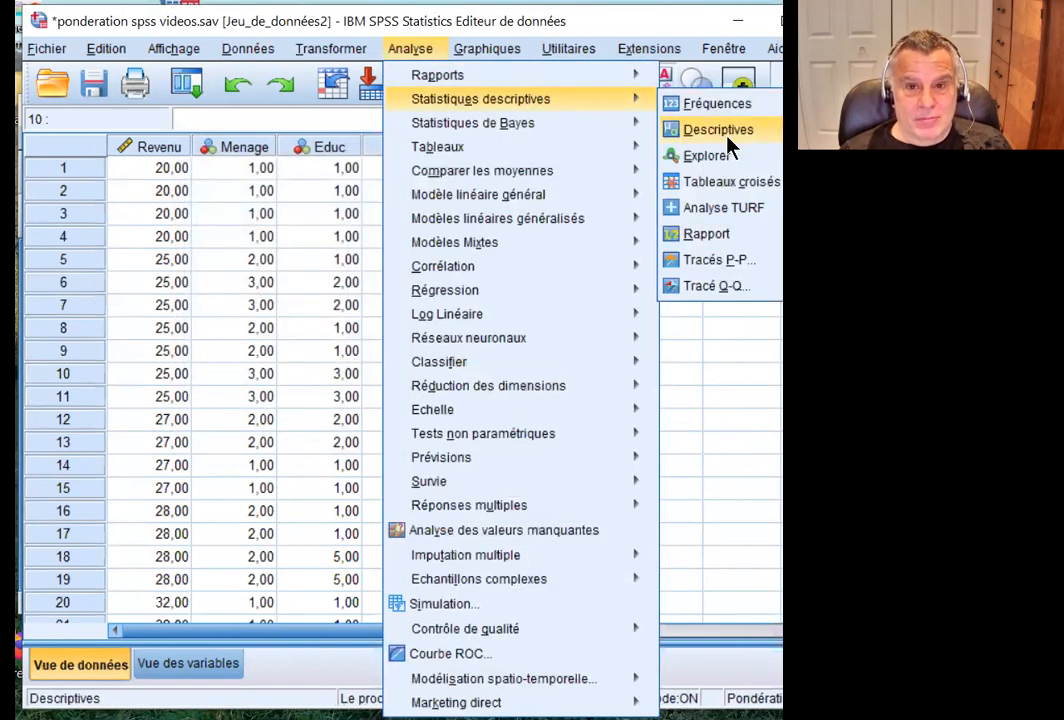
click(727, 142)
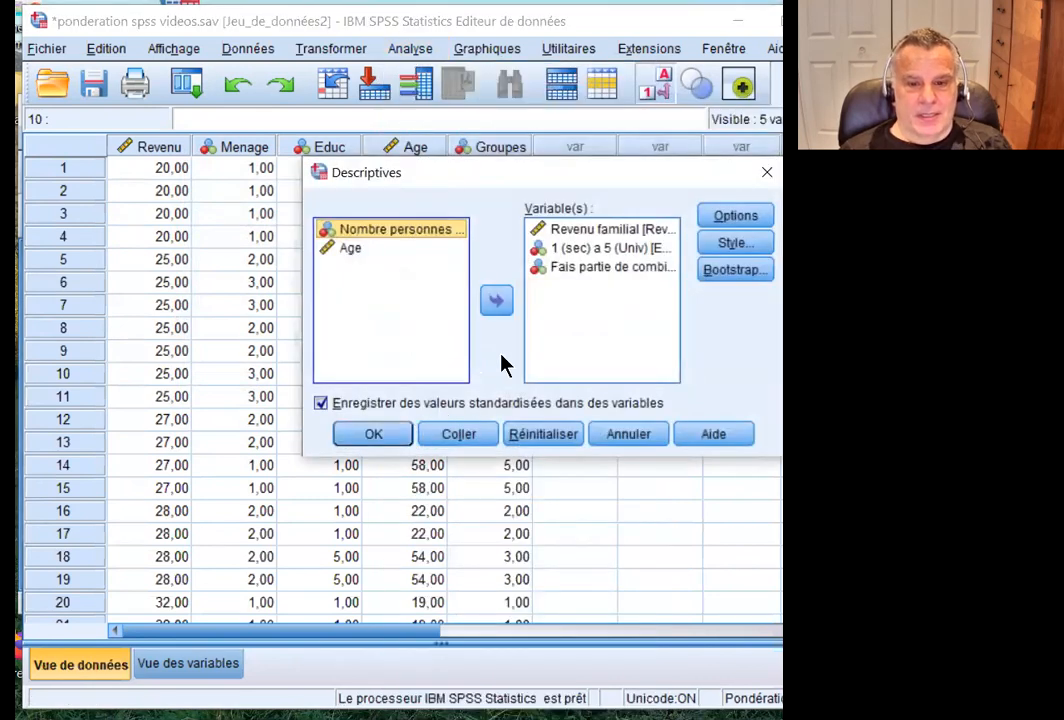
click(595, 250)
ctrl+click(590, 268)
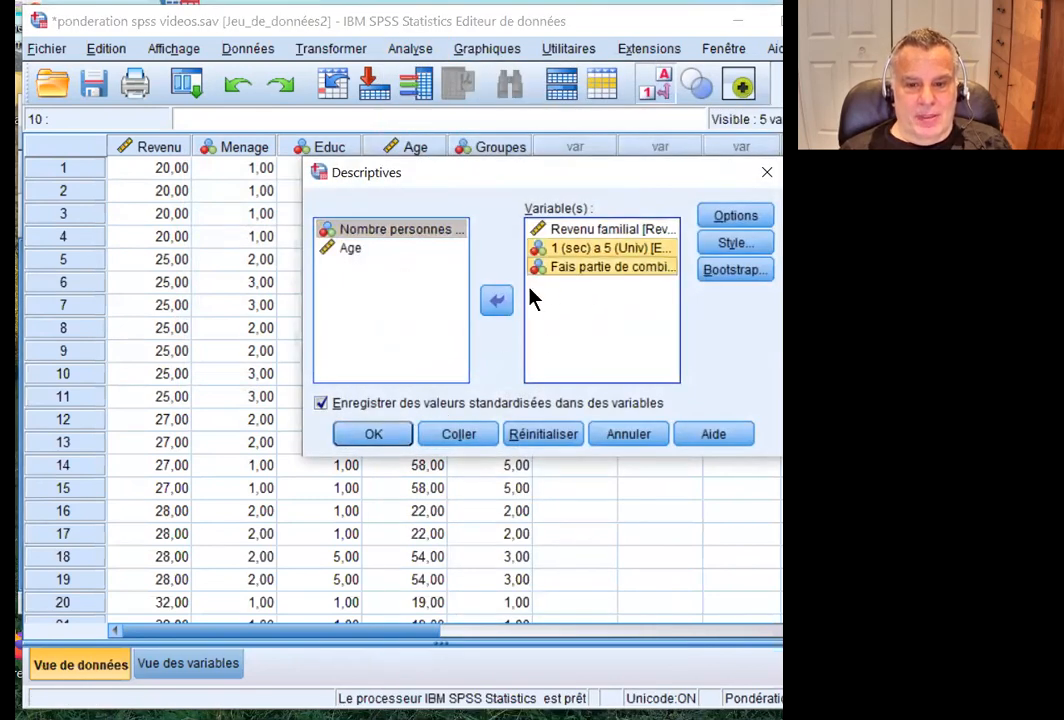
click(497, 303)
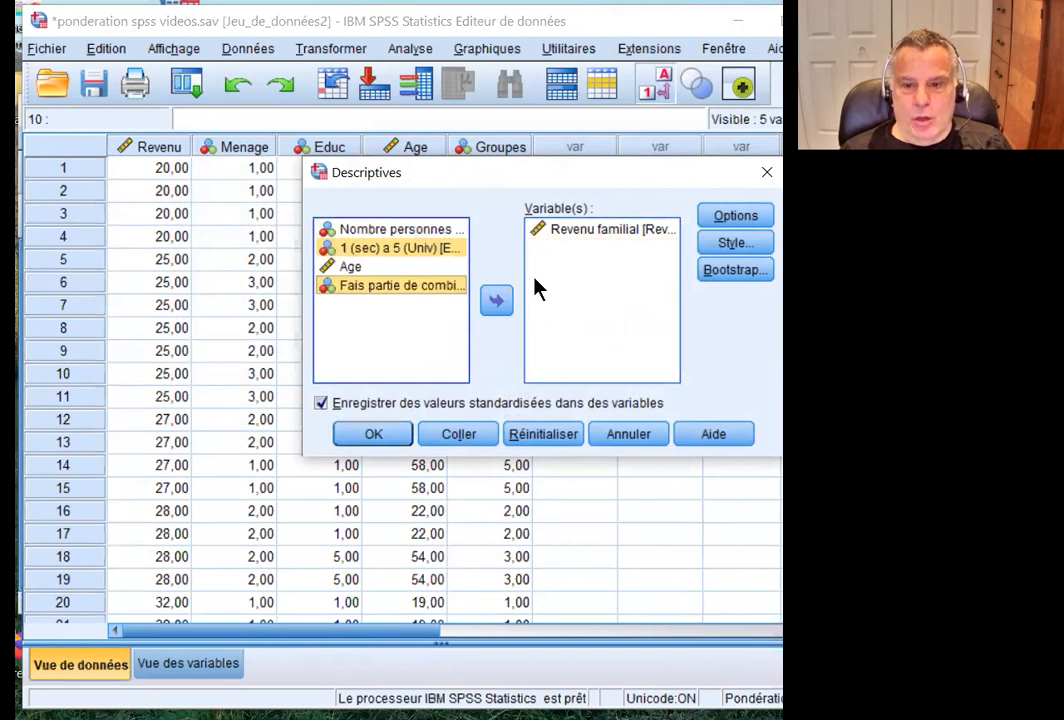
click(321, 405)
click(321, 405)
drag(506, 175, 386, 169)
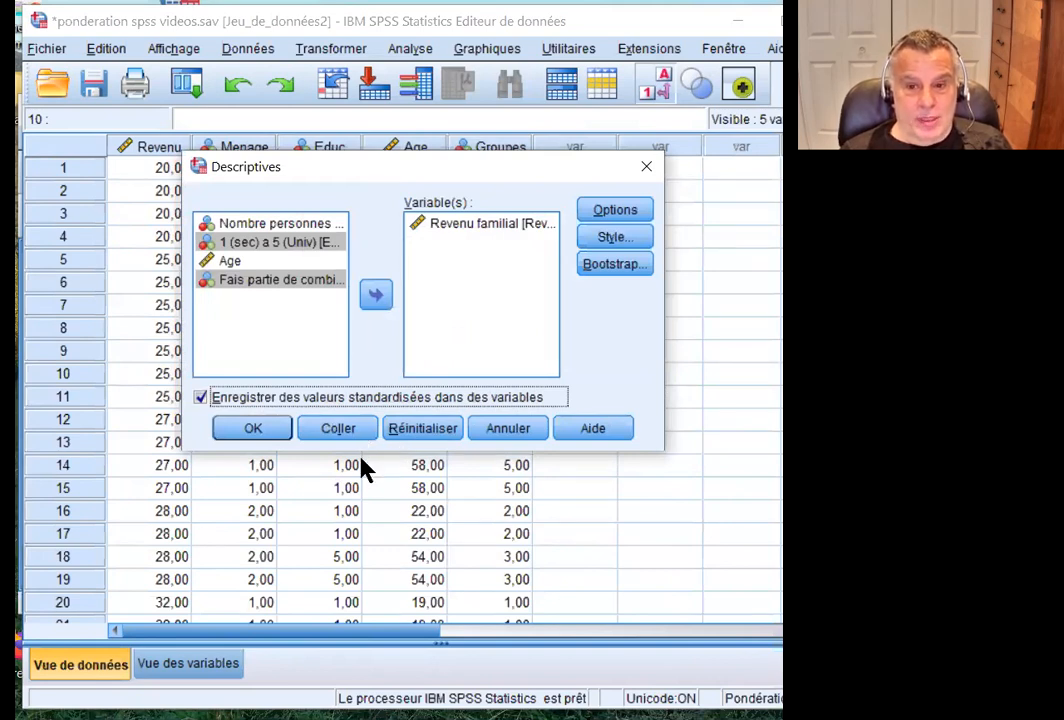
click(274, 432)
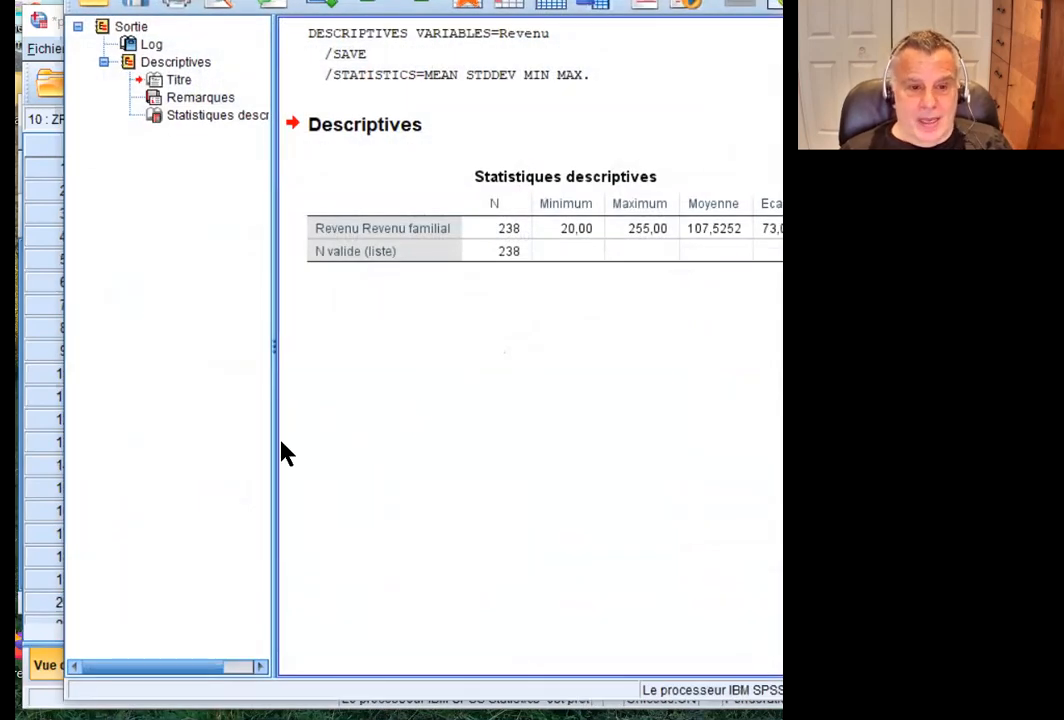
Return to the data editor and compare the ZRevenu scores with the Revenu values from the first case to the last.
click(38, 468)
scroll(338, 480, down, 6)
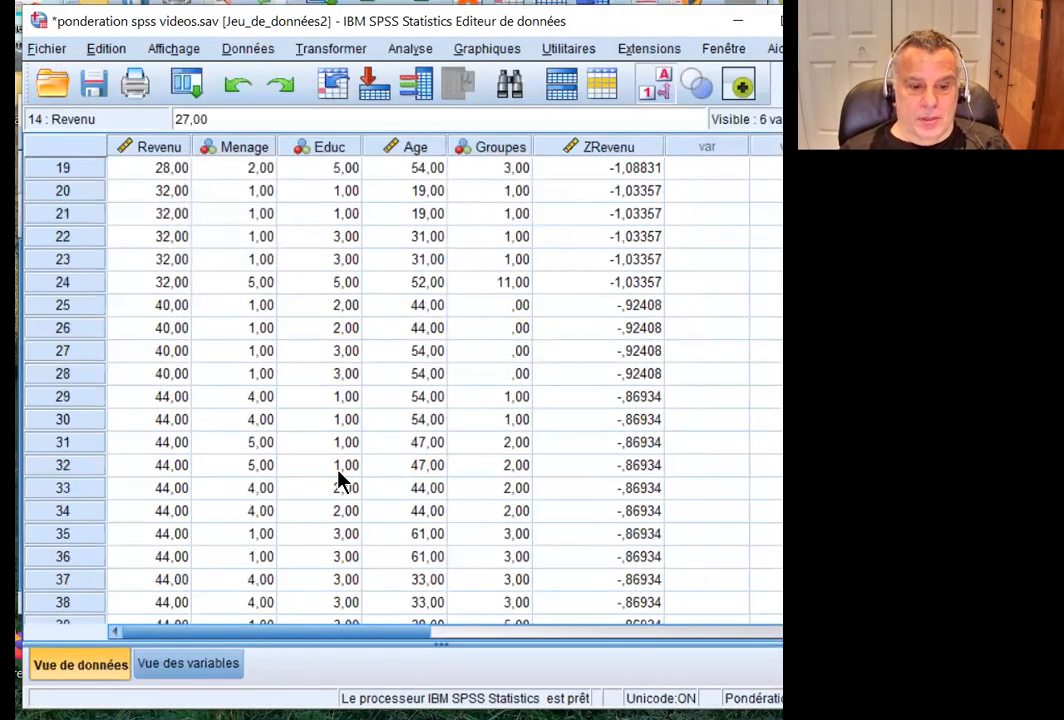
scroll(363, 470, up, 6)
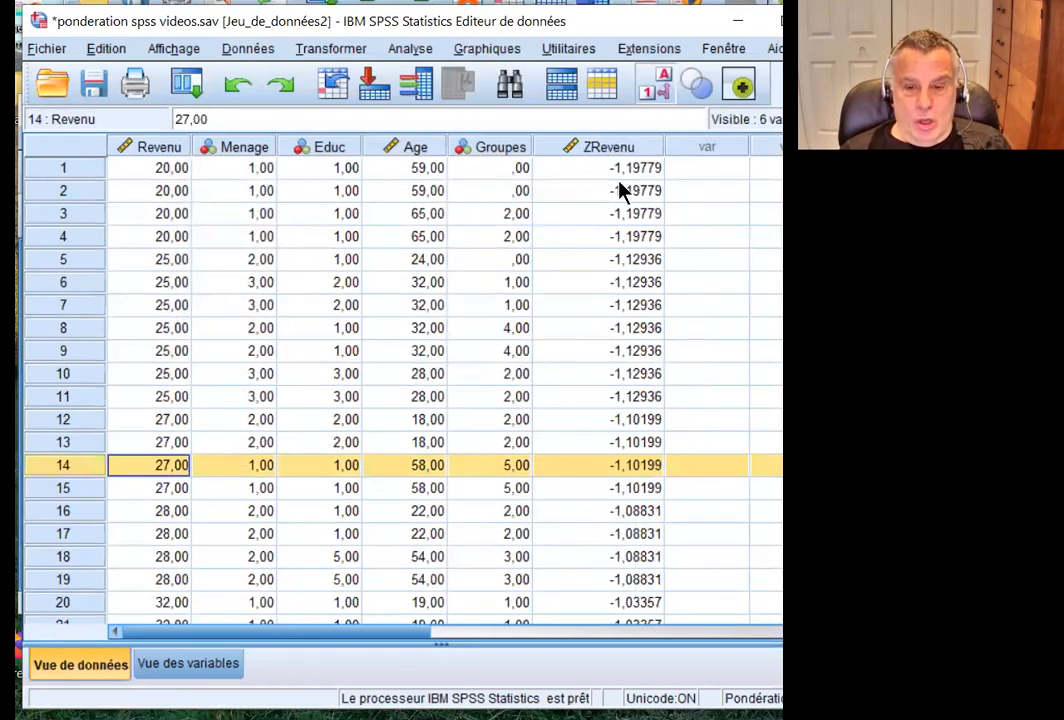
click(157, 168)
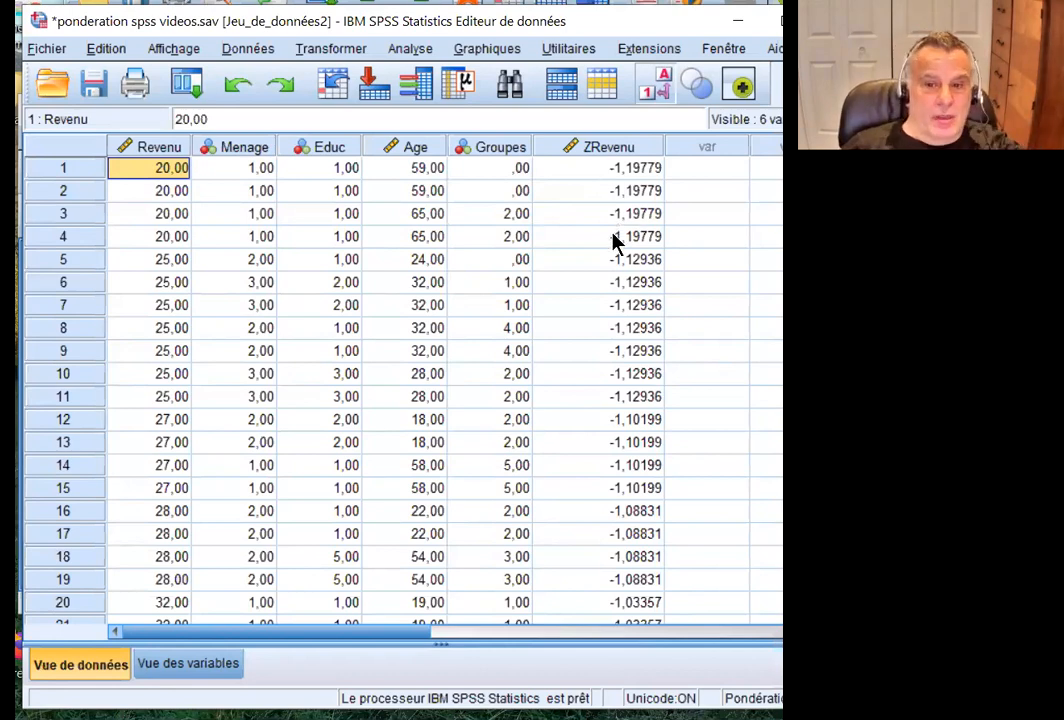
scroll(616, 240, down, 10)
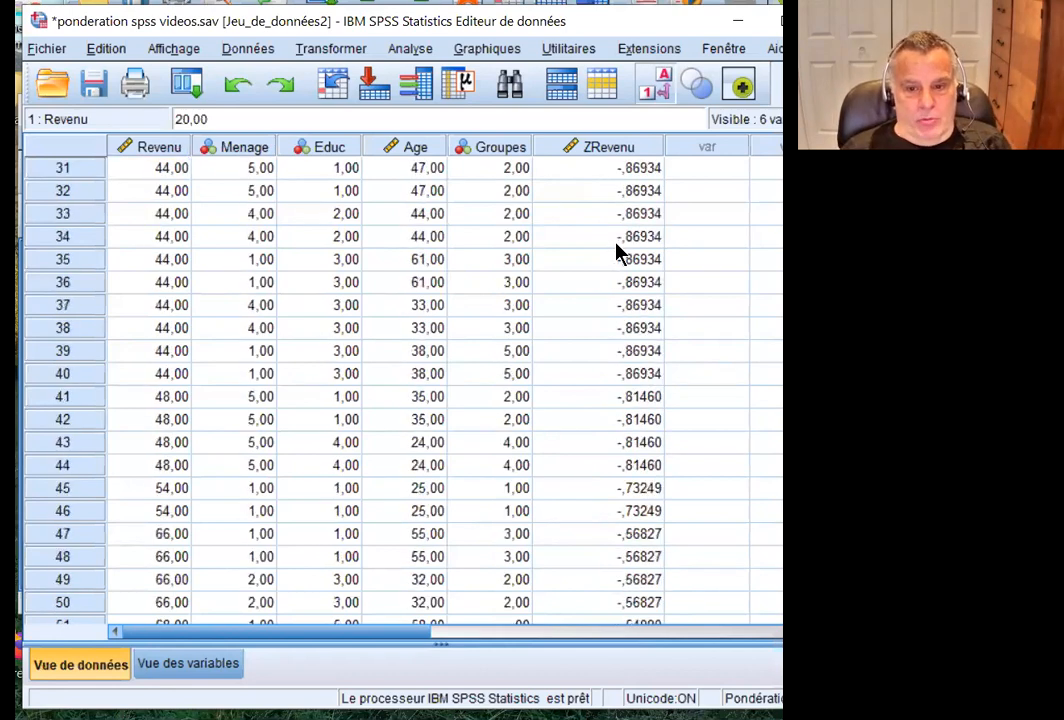
scroll(616, 258, down, 16)
scroll(616, 262, up, 6)
scroll(616, 262, up, 3)
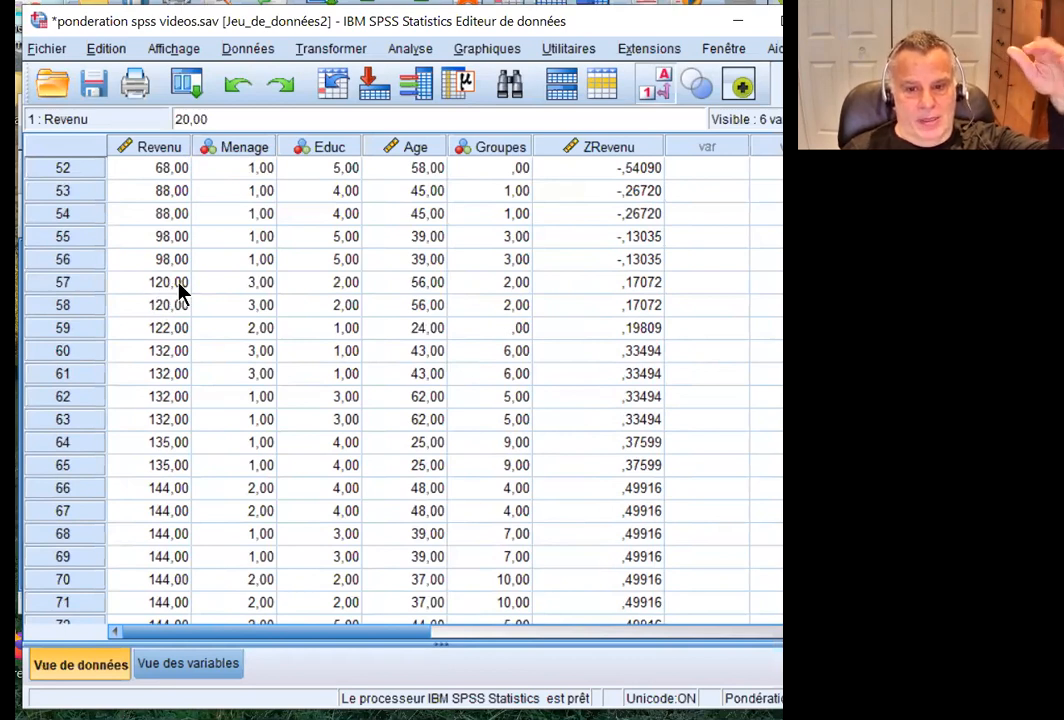
scroll(190, 293, down, 2)
scroll(190, 293, down, 6)
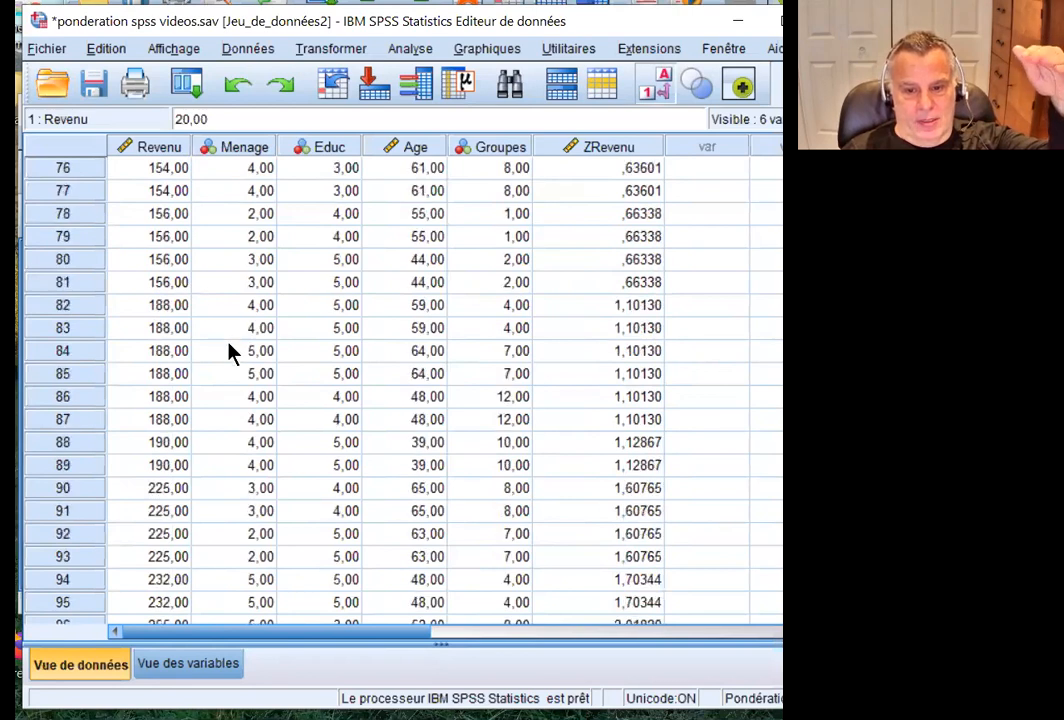
scroll(230, 350, down, 1)
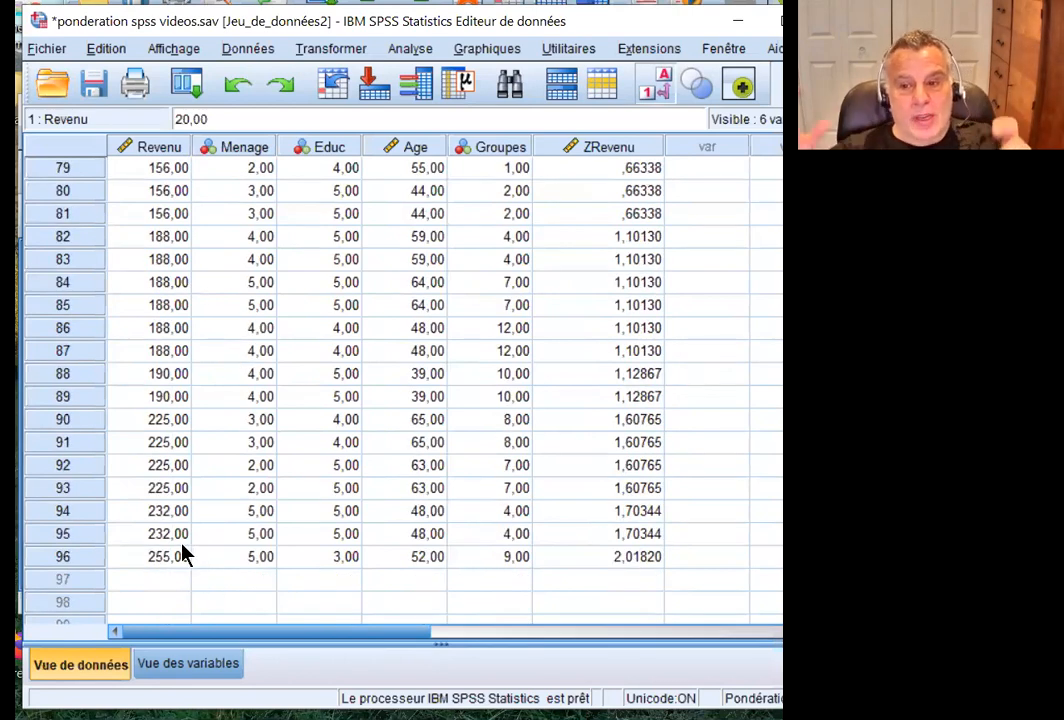
Reset the Frequencies analysis and choose Revenu familial and its Z score as the variables.
click(412, 53)
mouse_move(424, 108)
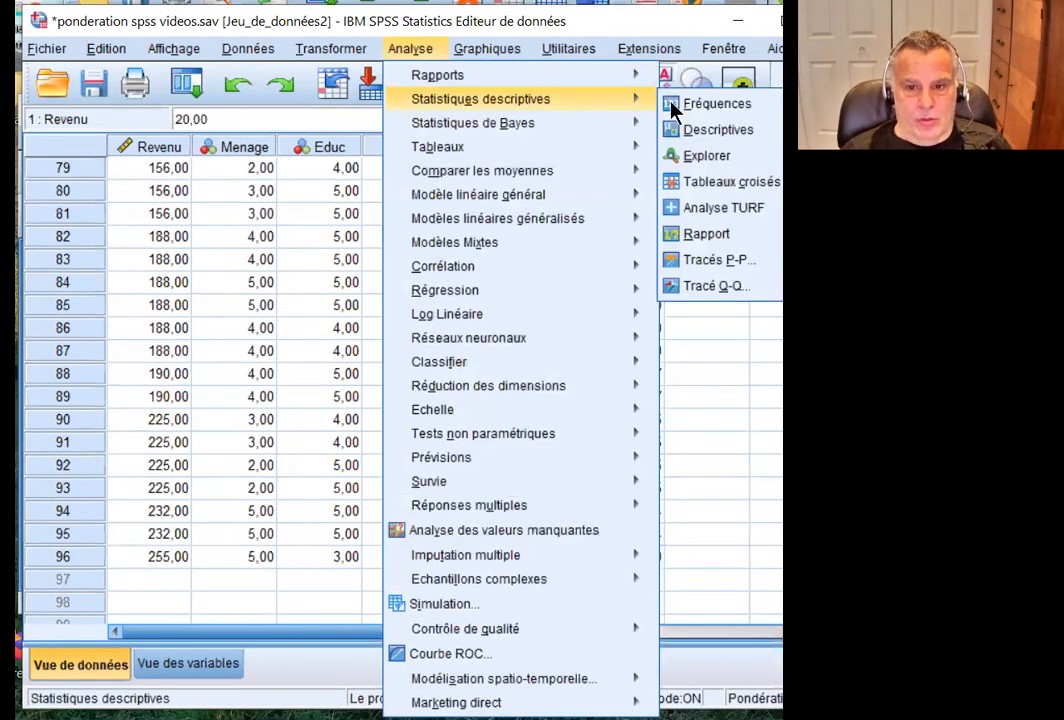
click(716, 106)
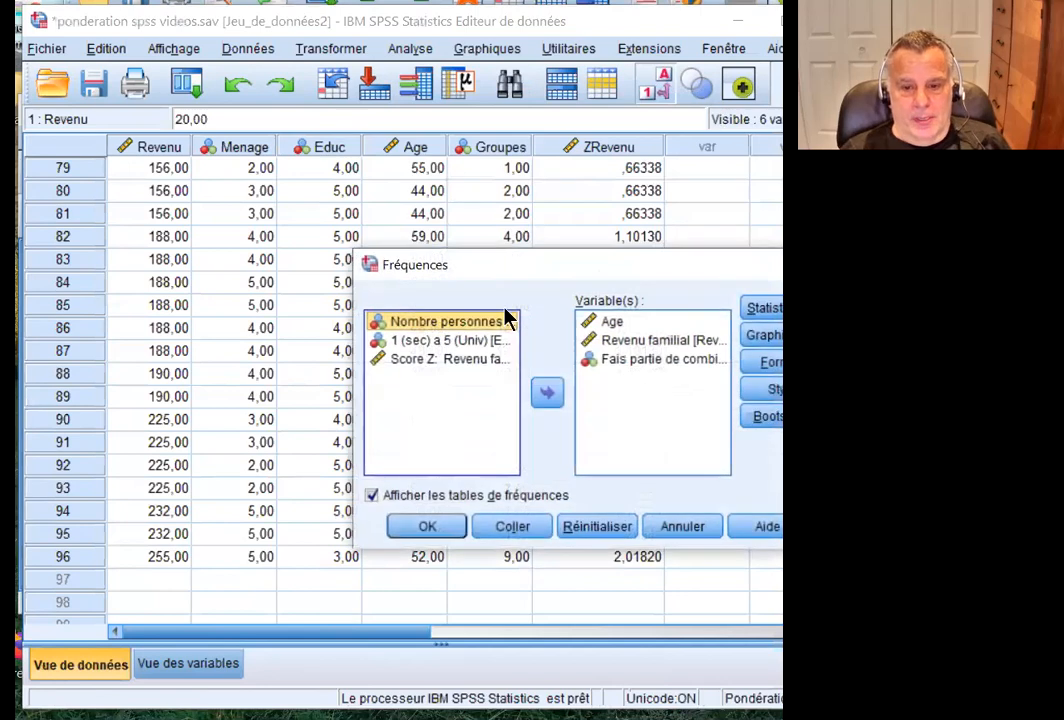
click(622, 527)
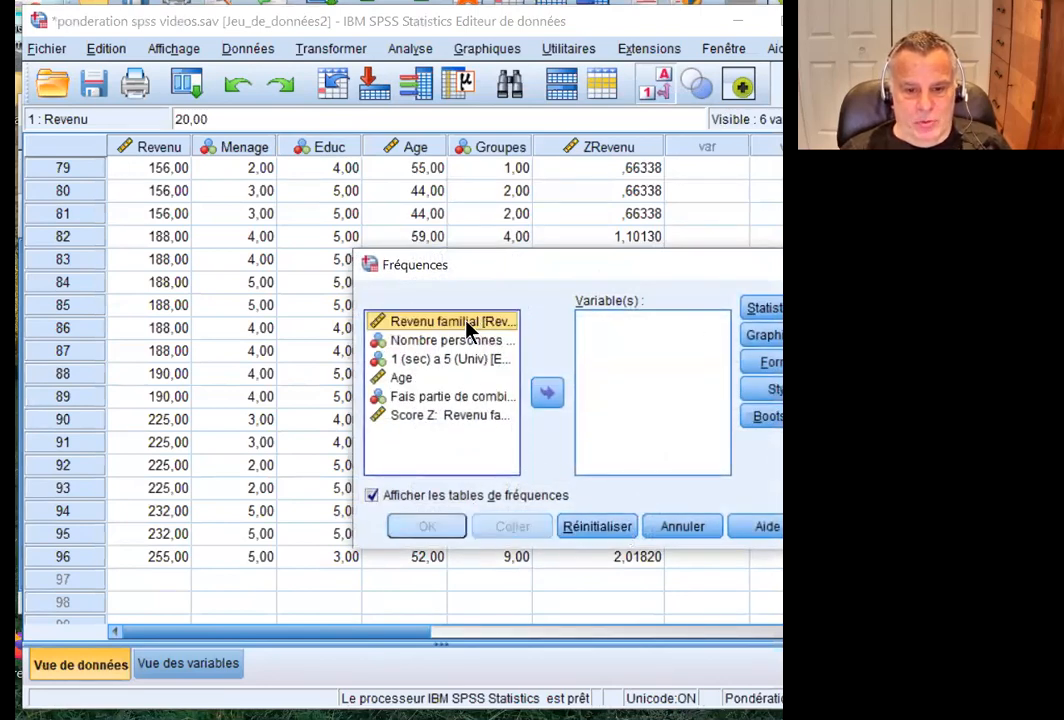
click(550, 395)
click(487, 400)
click(545, 397)
drag(541, 270, 319, 161)
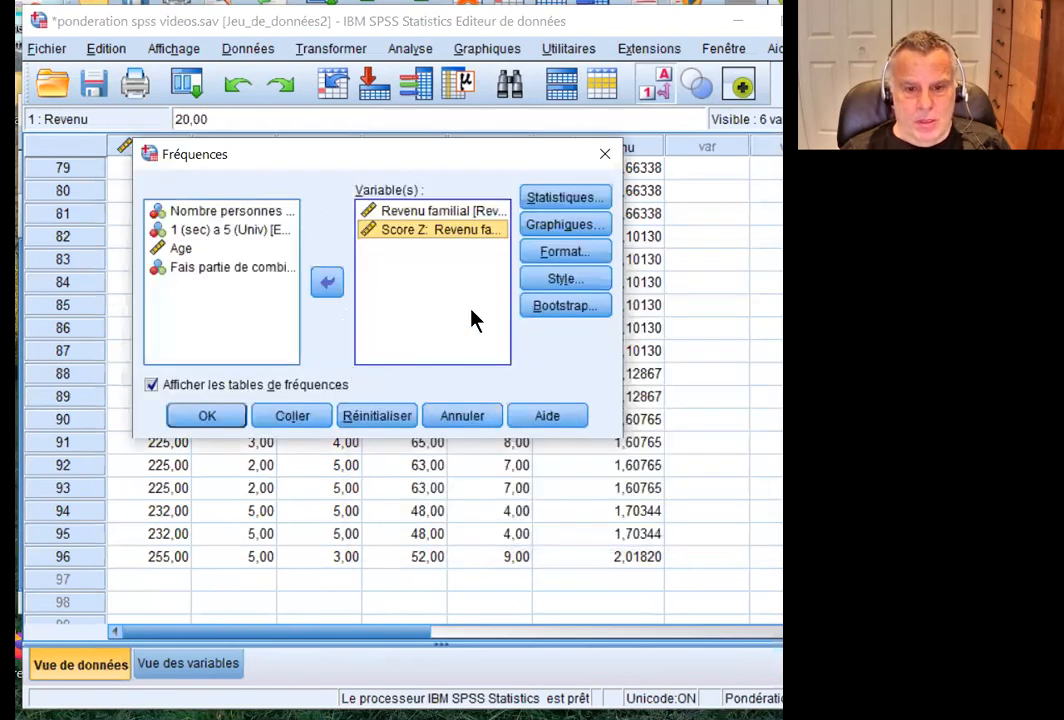
Request histograms without frequency tables, run the Frequencies analysis, and view the Revenu familial histogram in the output.
click(541, 227)
click(437, 362)
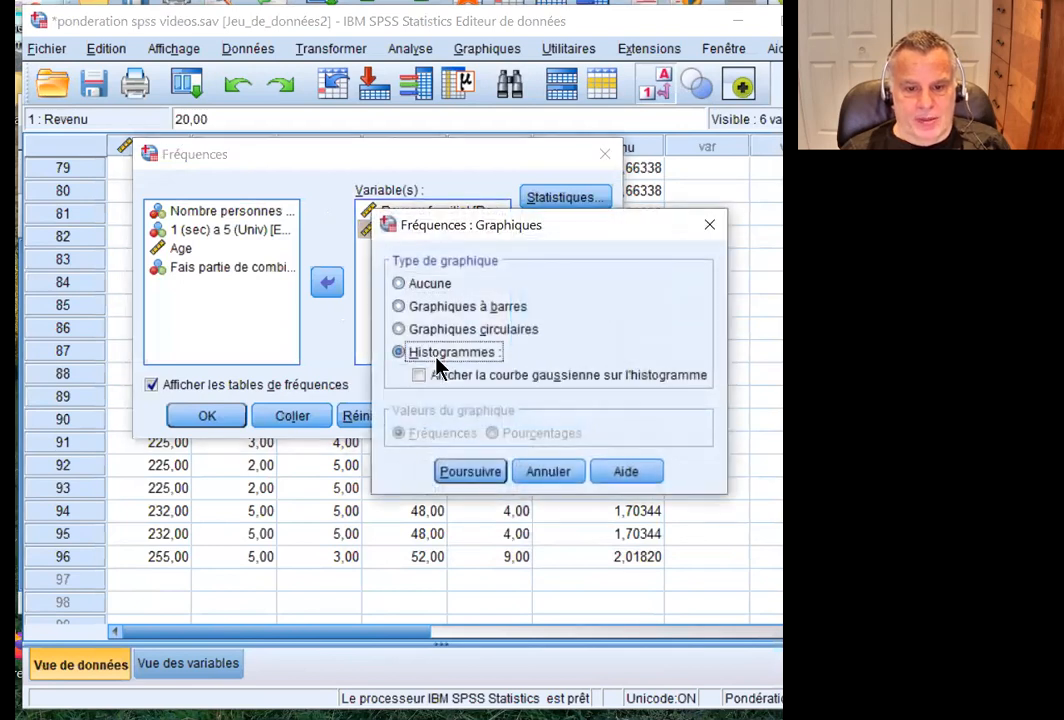
click(481, 474)
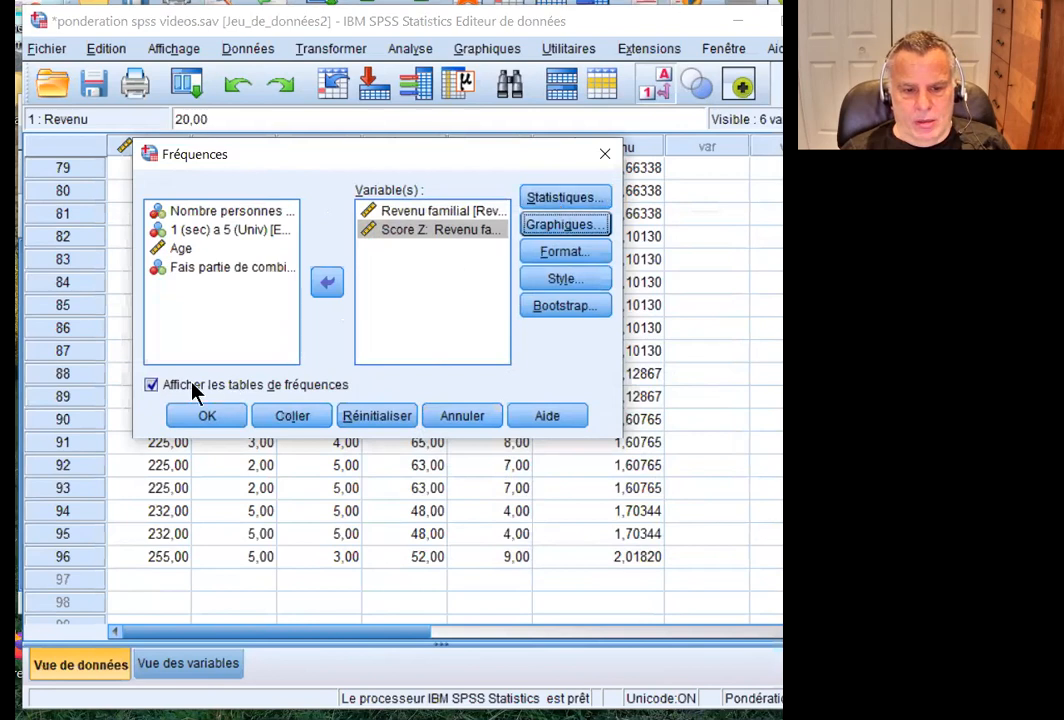
click(150, 386)
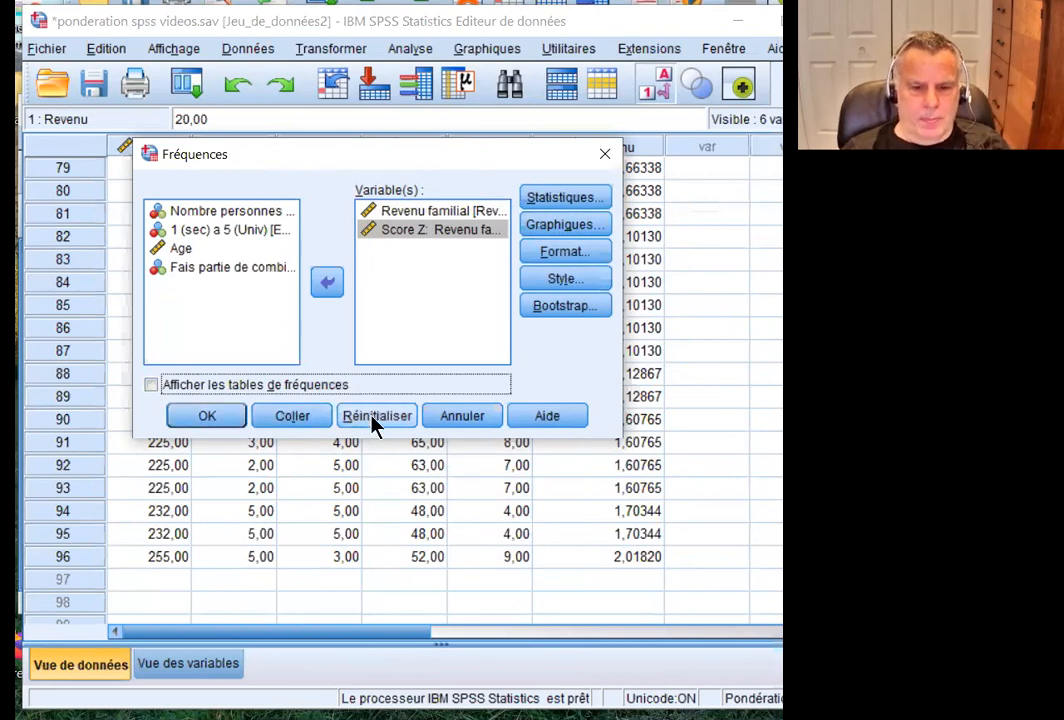
click(207, 416)
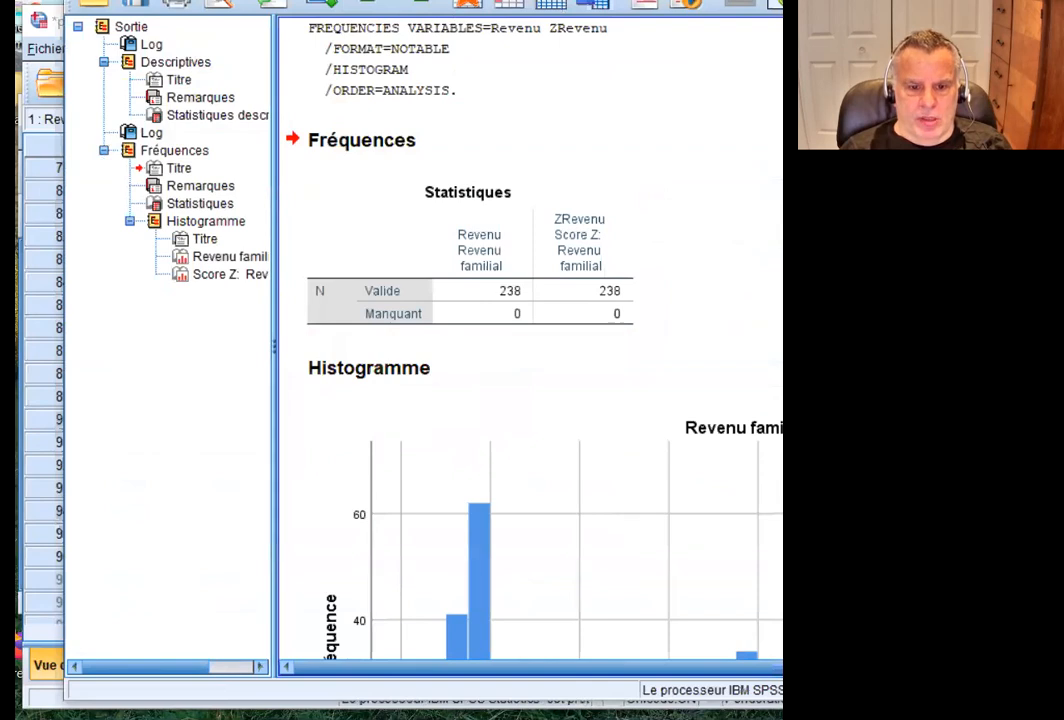
scroll(511, 352, down, 8)
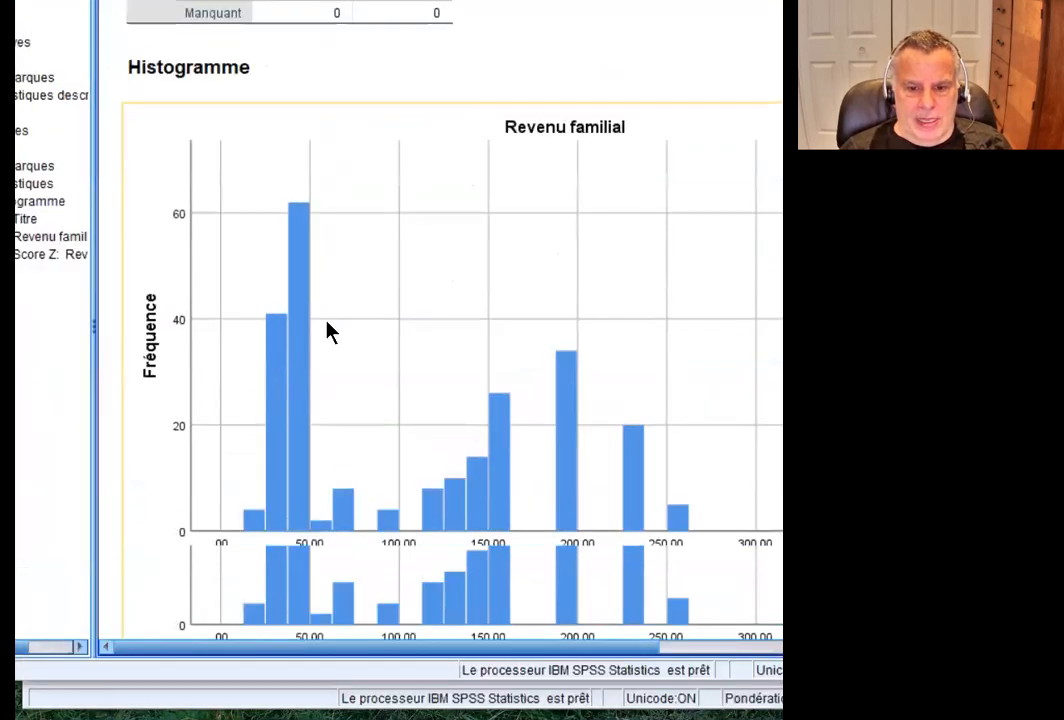
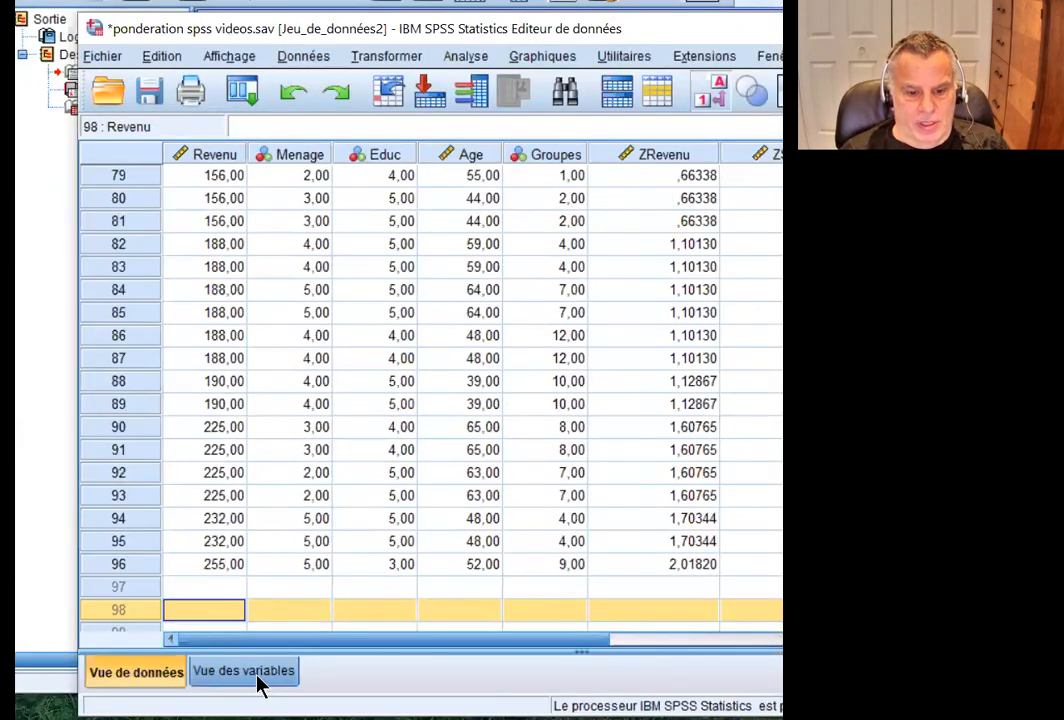
Delete the duplicate standardized income variable ZSco01 from the variable list.
click(257, 672)
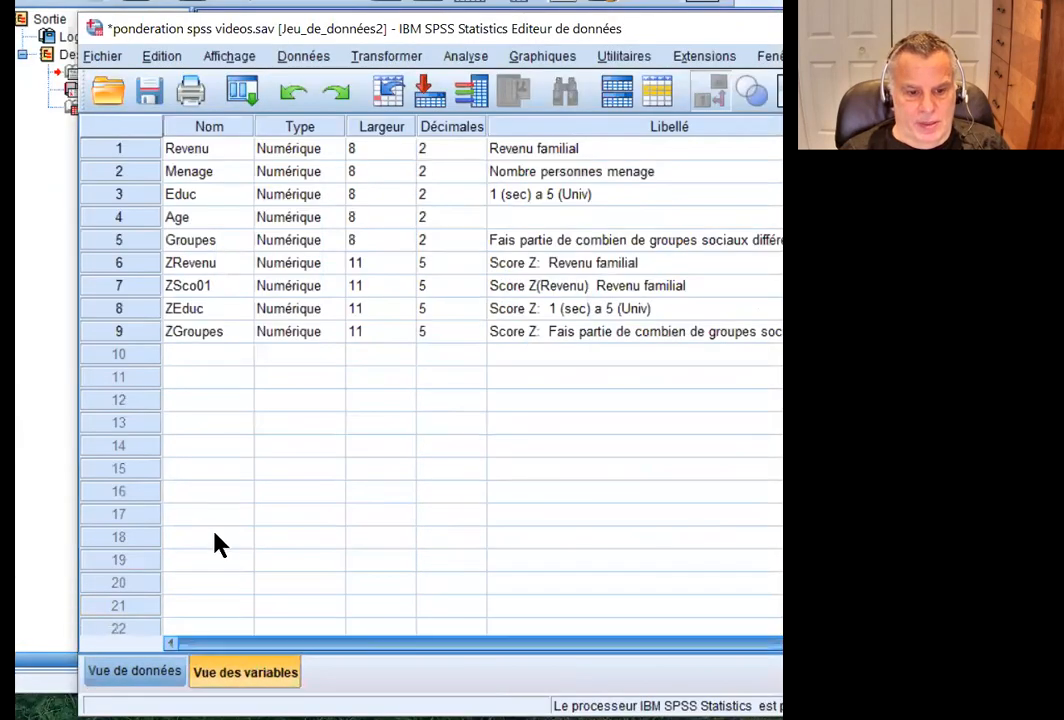
click(205, 285)
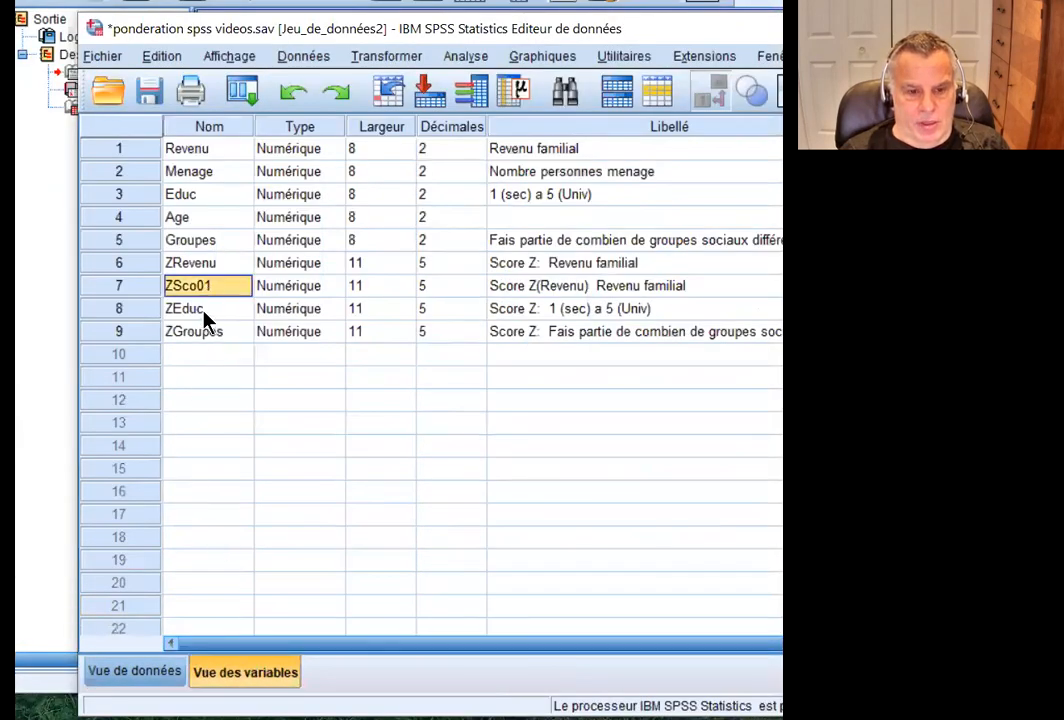
click(149, 289)
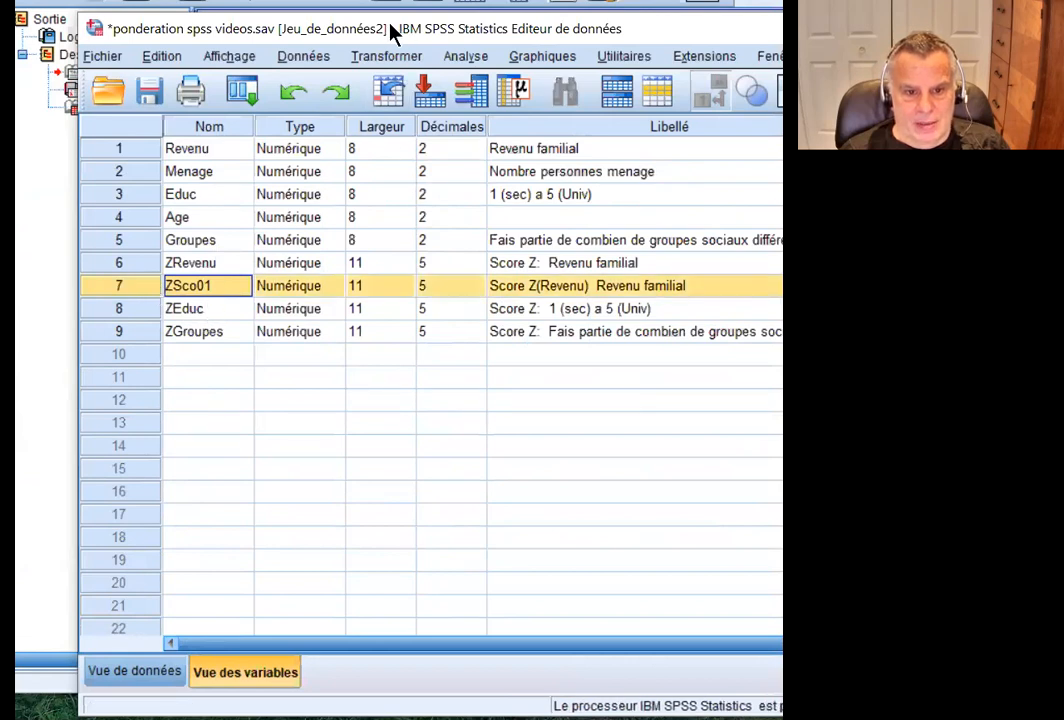
drag(393, 28, 329, 39)
right_click(65, 295)
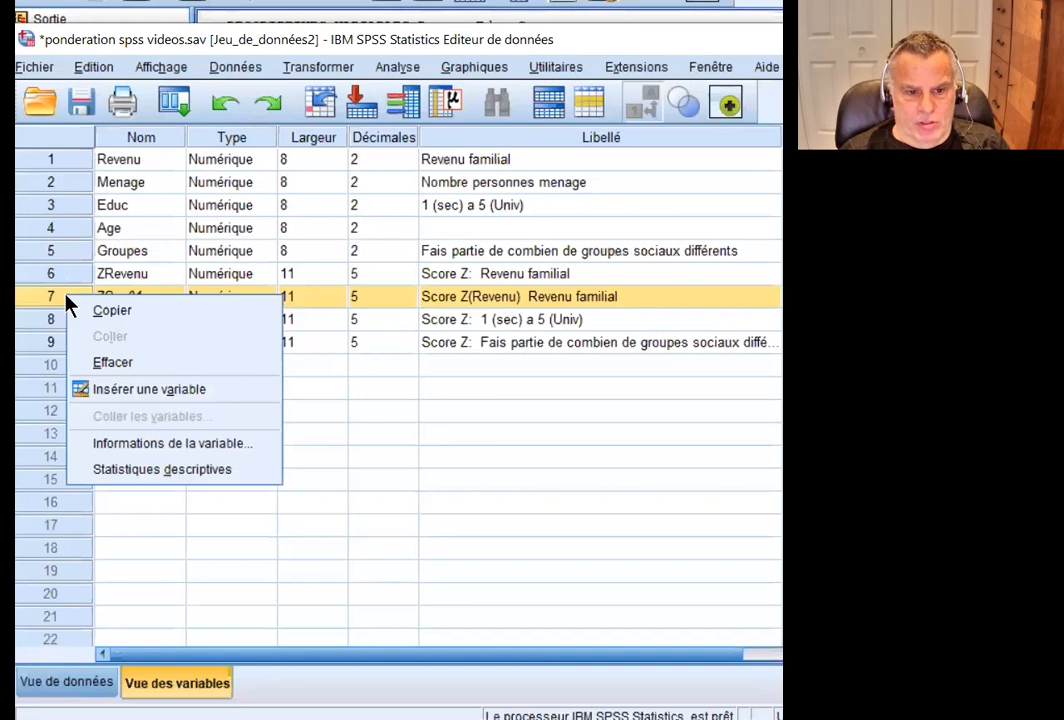
click(105, 364)
Check the remaining ZRevenu, ZEduc and ZGroupes variables, and return to the case data.
click(138, 343)
click(157, 271)
click(158, 297)
click(161, 316)
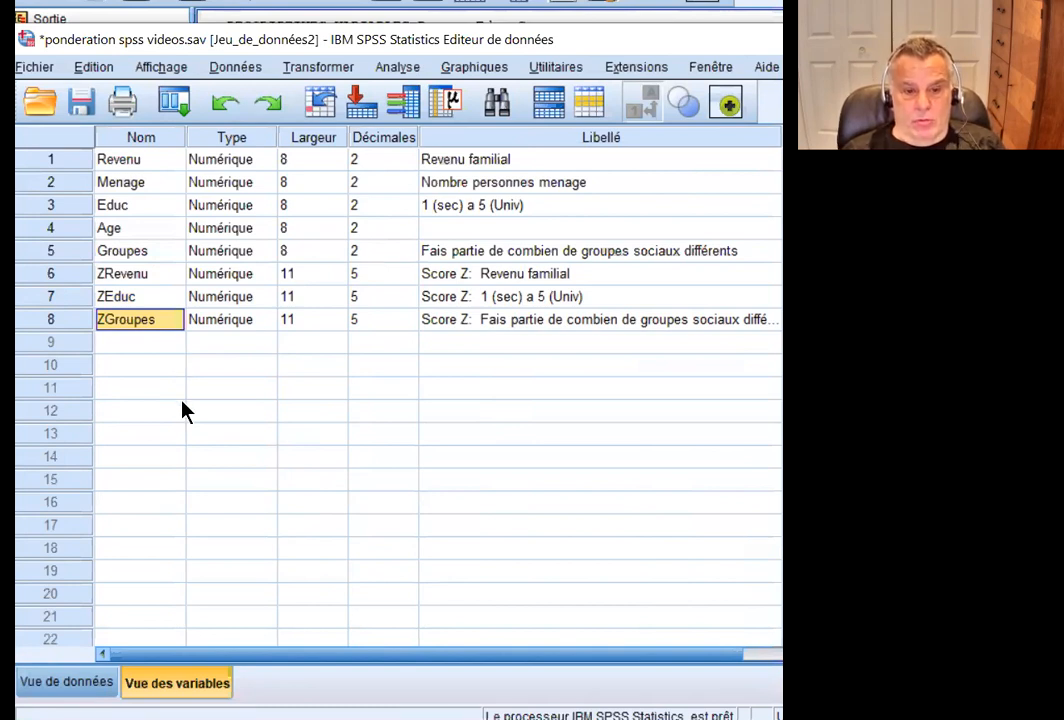
click(92, 680)
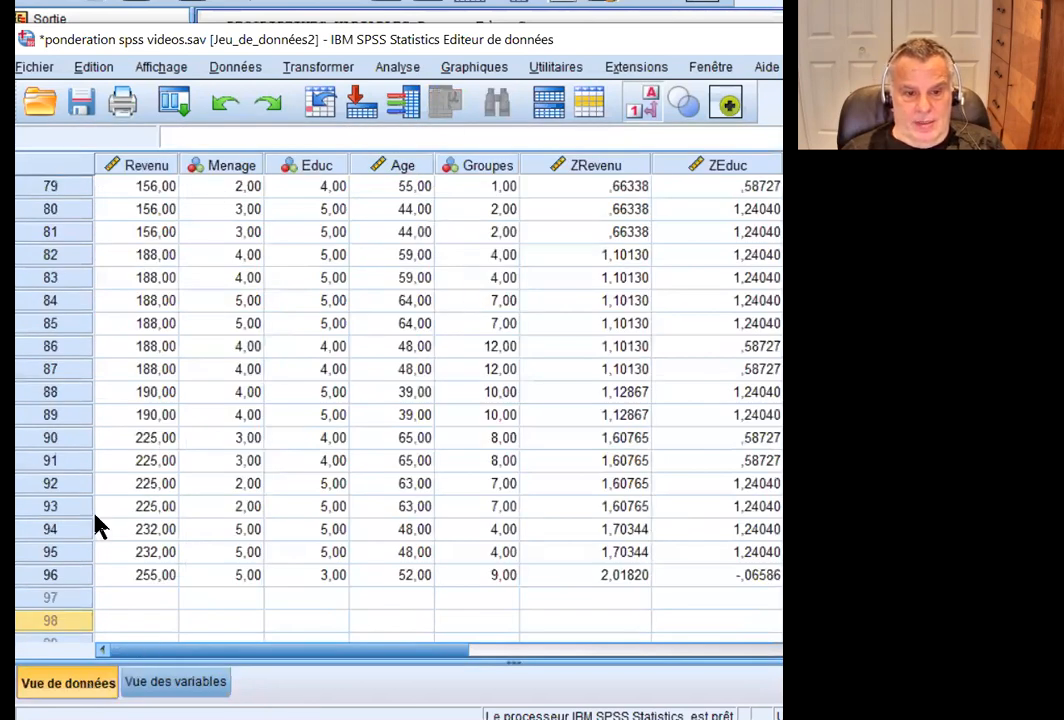
Compare the Z scores of the highest-income cases, rows 92 to 96, with those of the lowest-income cases.
click(50, 554)
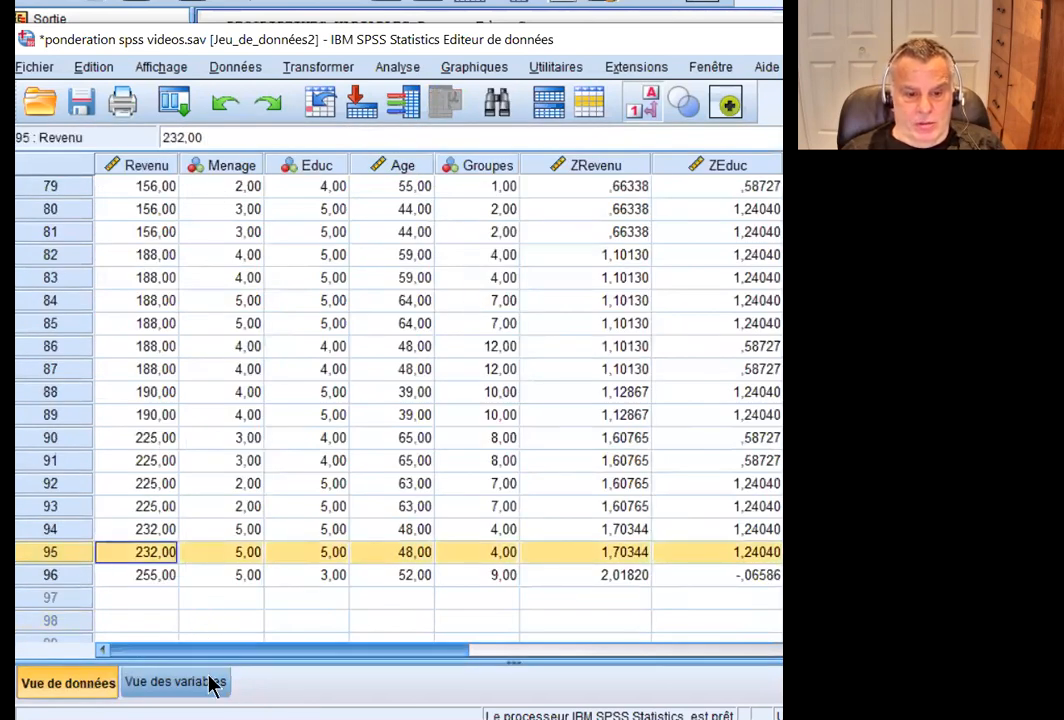
drag(50, 483, 52, 572)
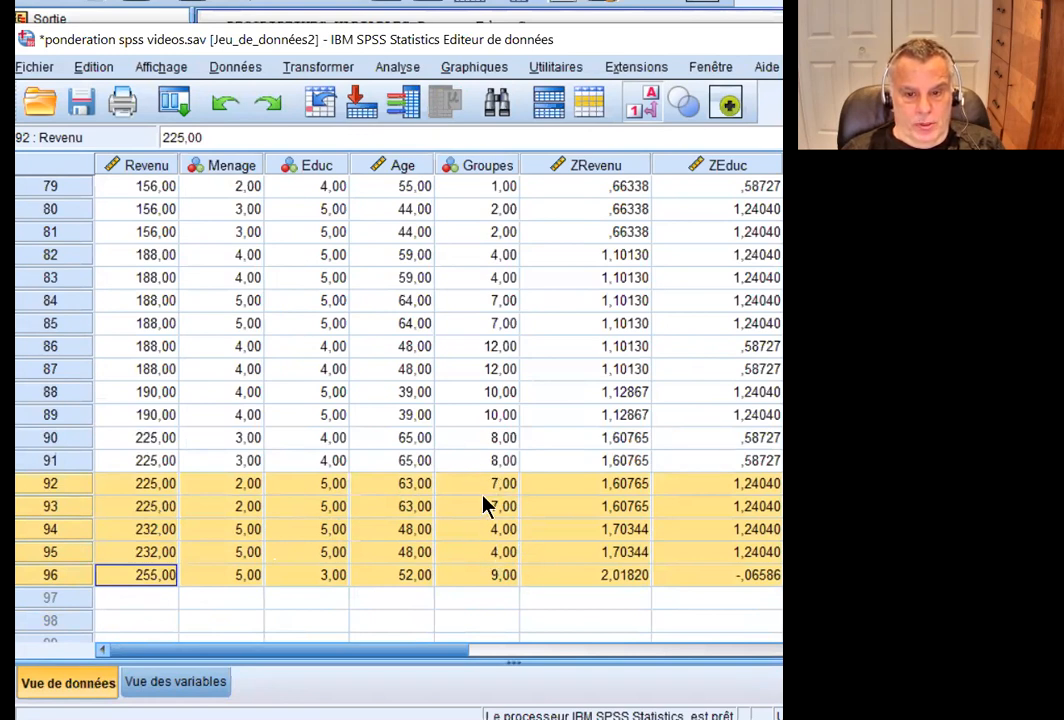
drag(404, 653, 584, 658)
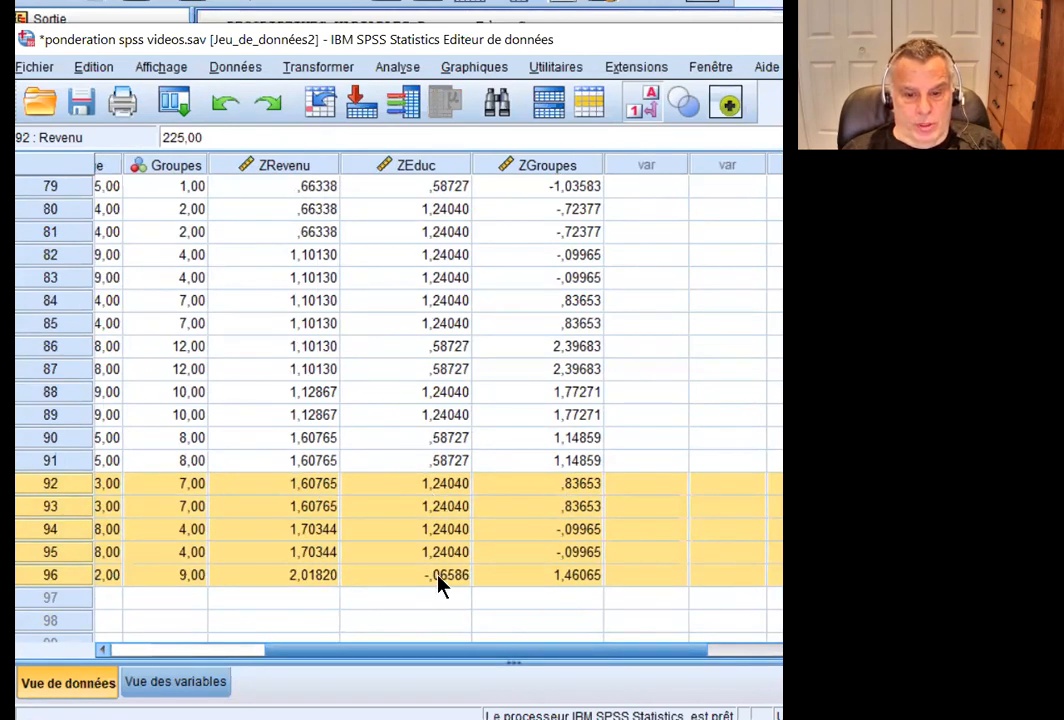
drag(470, 650, 302, 667)
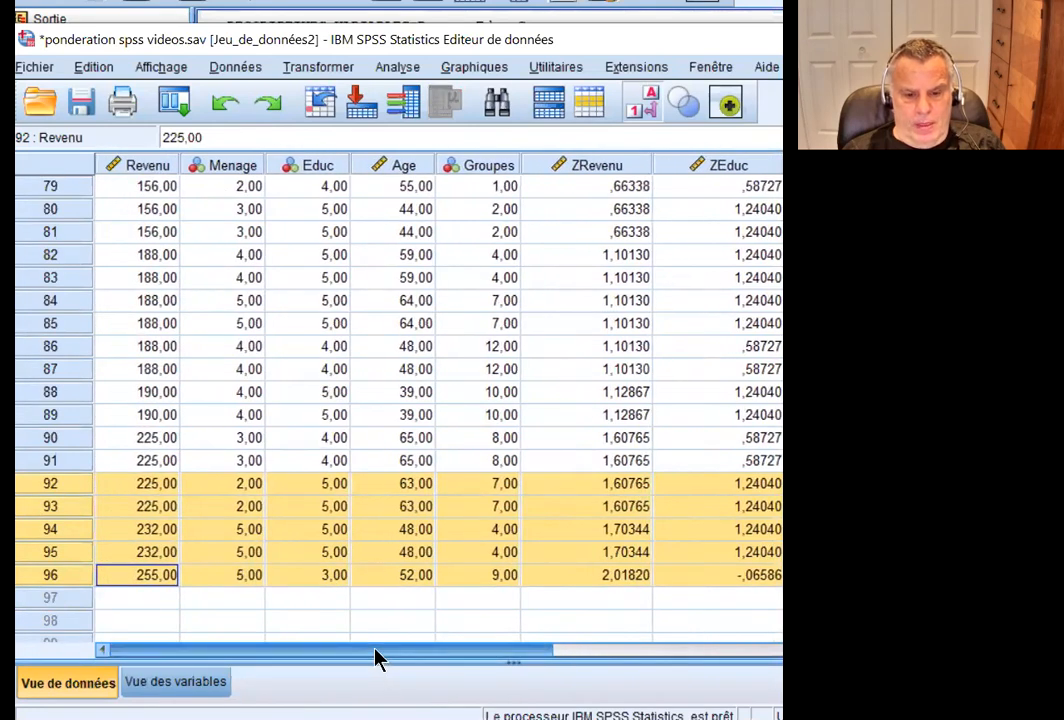
click(366, 578)
scroll(475, 478, up, 20)
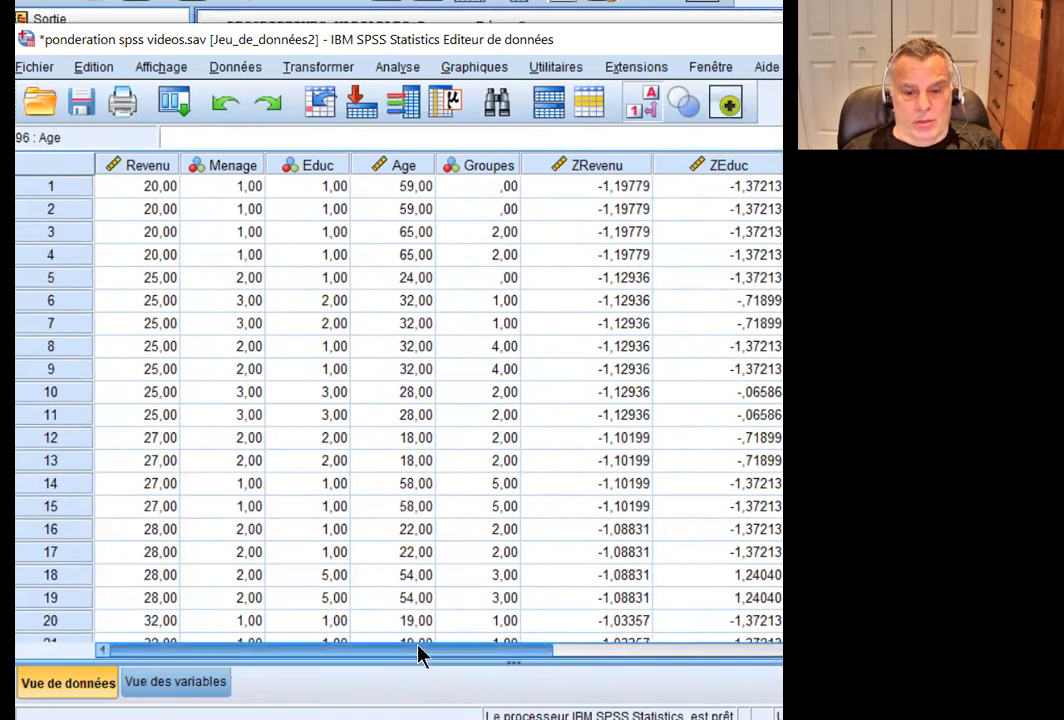
drag(418, 649, 594, 653)
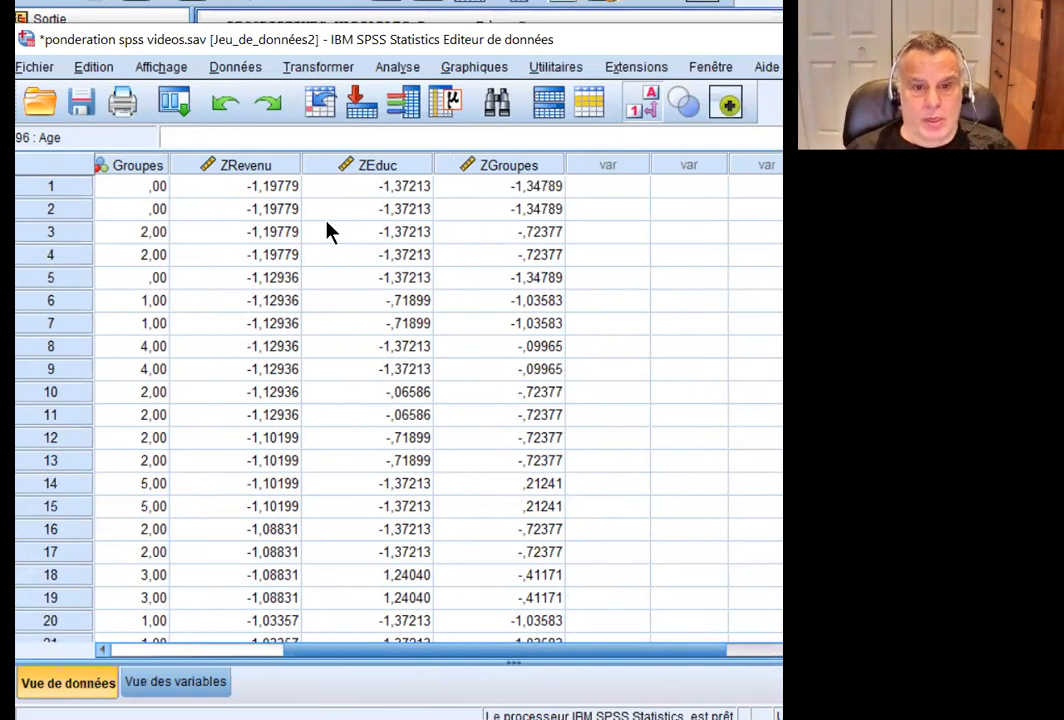
Start computing a new variable with CapitalSocial as the target variable name.
click(250, 76)
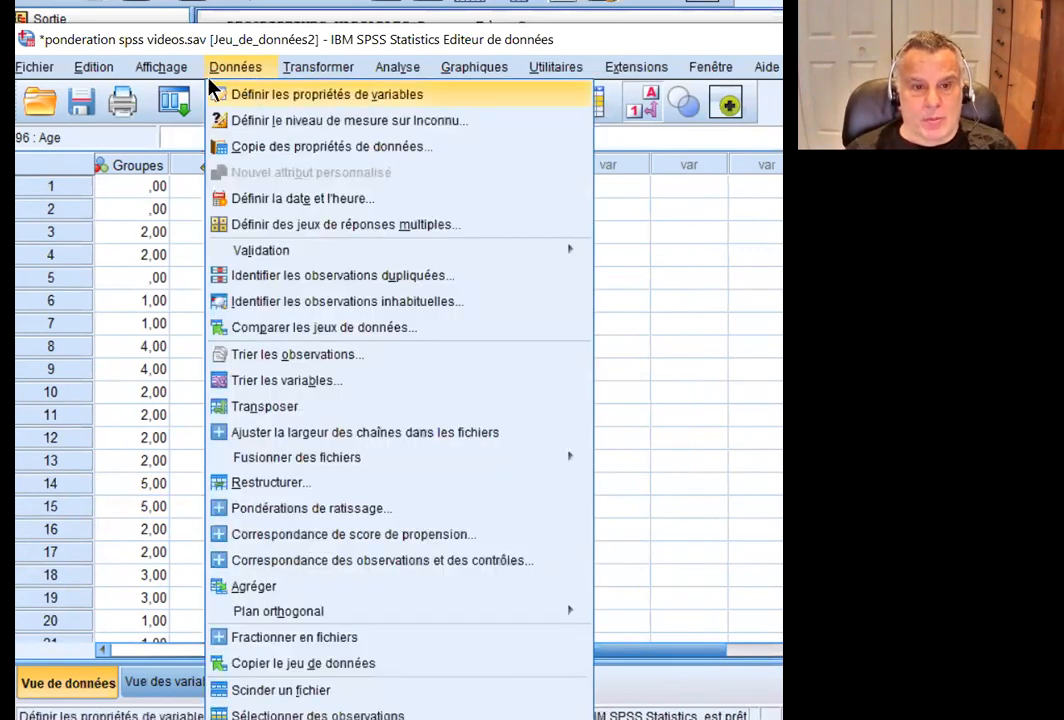
click(316, 67)
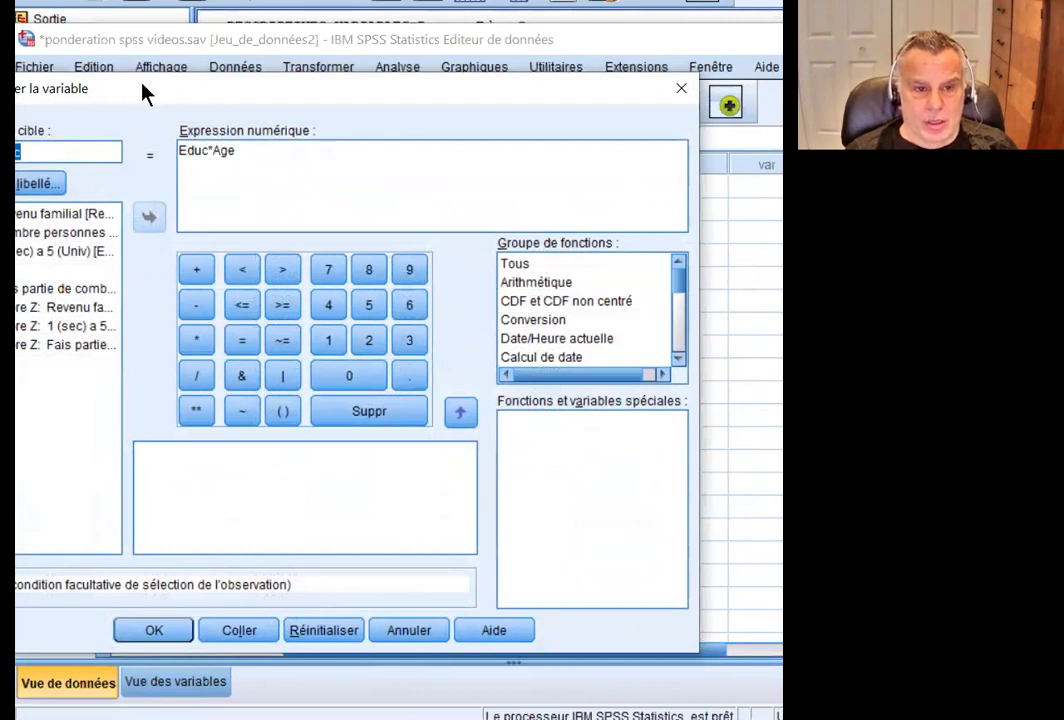
drag(138, 90, 271, 82)
text(C)
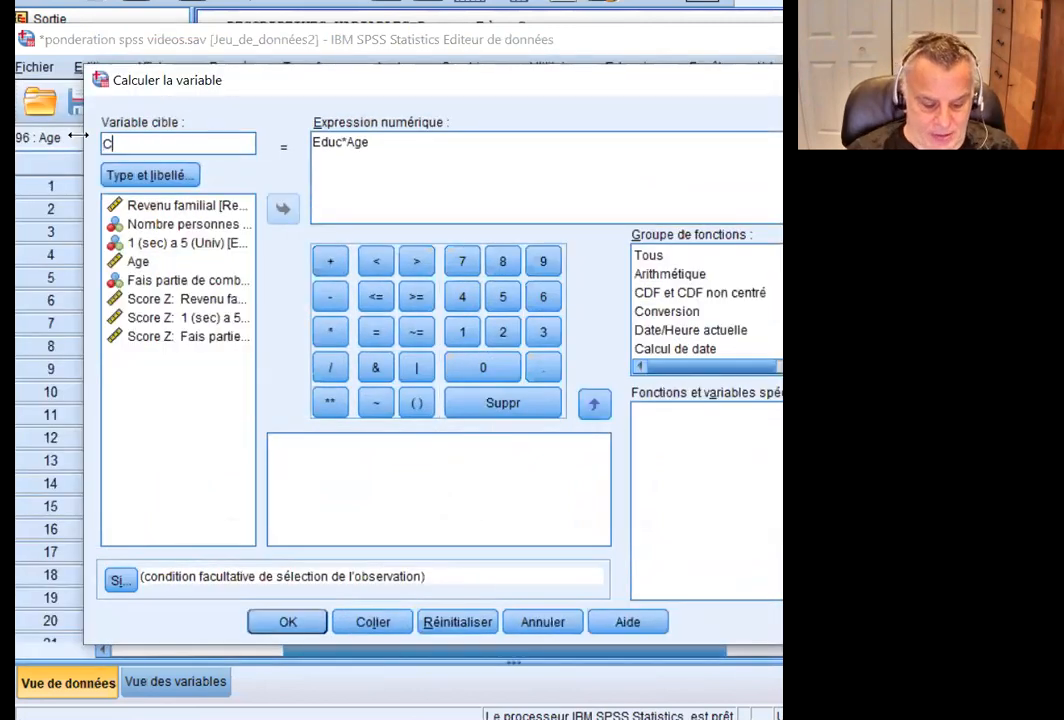
text(apitalSocial)
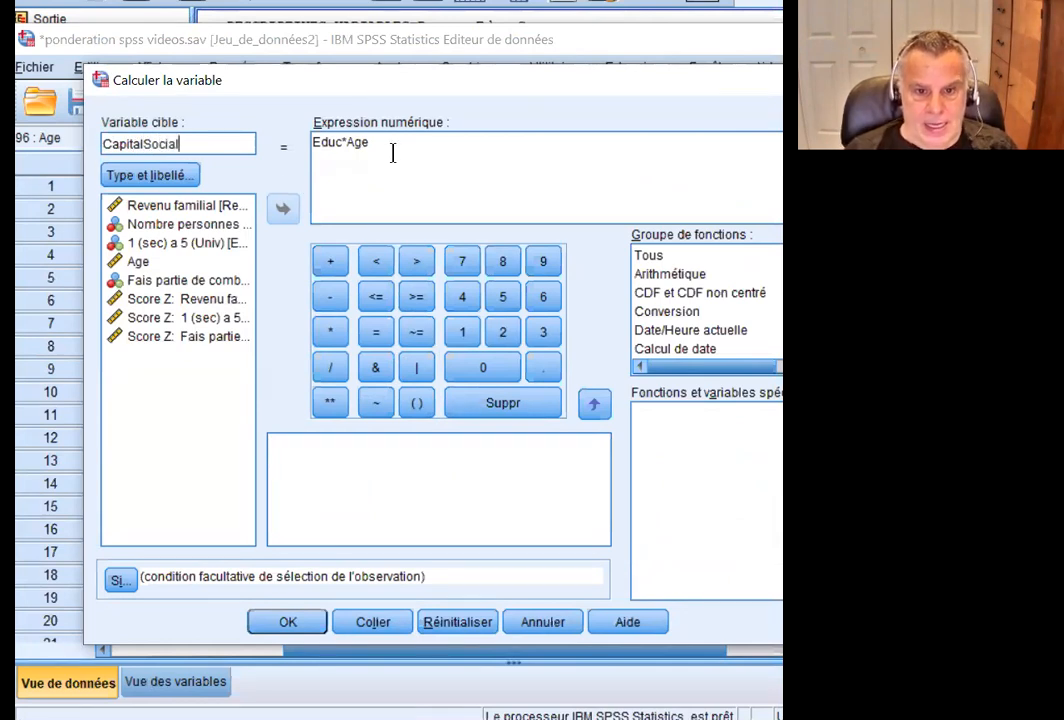
Replace the numeric expression with mean(ZRevenu,ZEduc,ZGroupes) and compute the CapitalSocial variable.
drag(392, 150, 237, 135)
text(m)
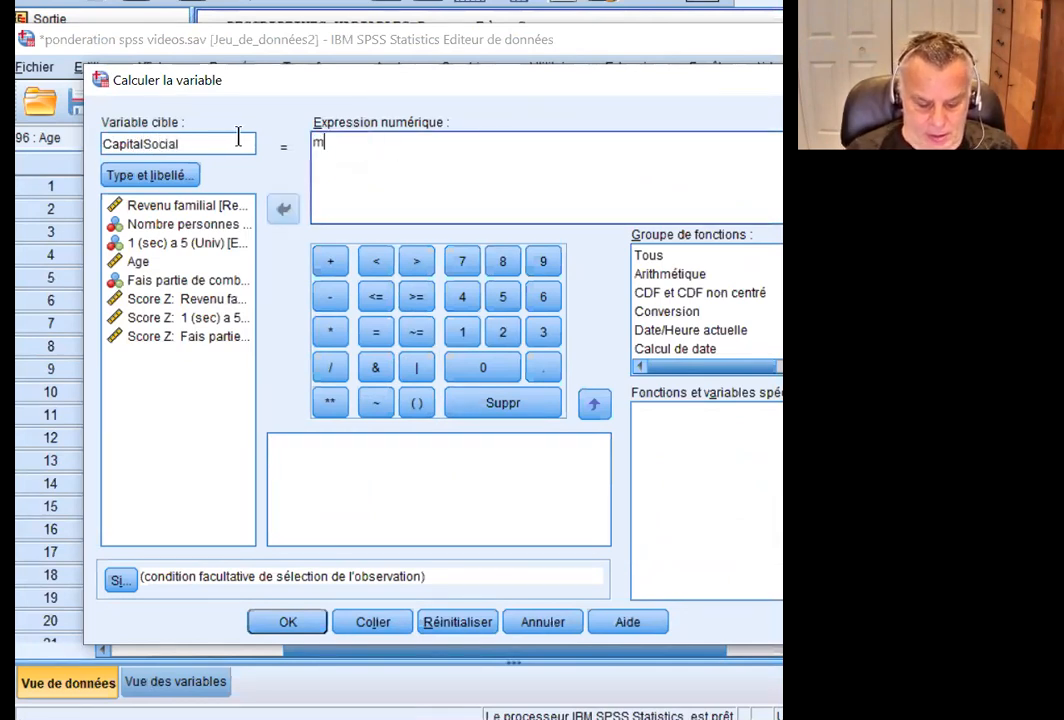
text(ean()
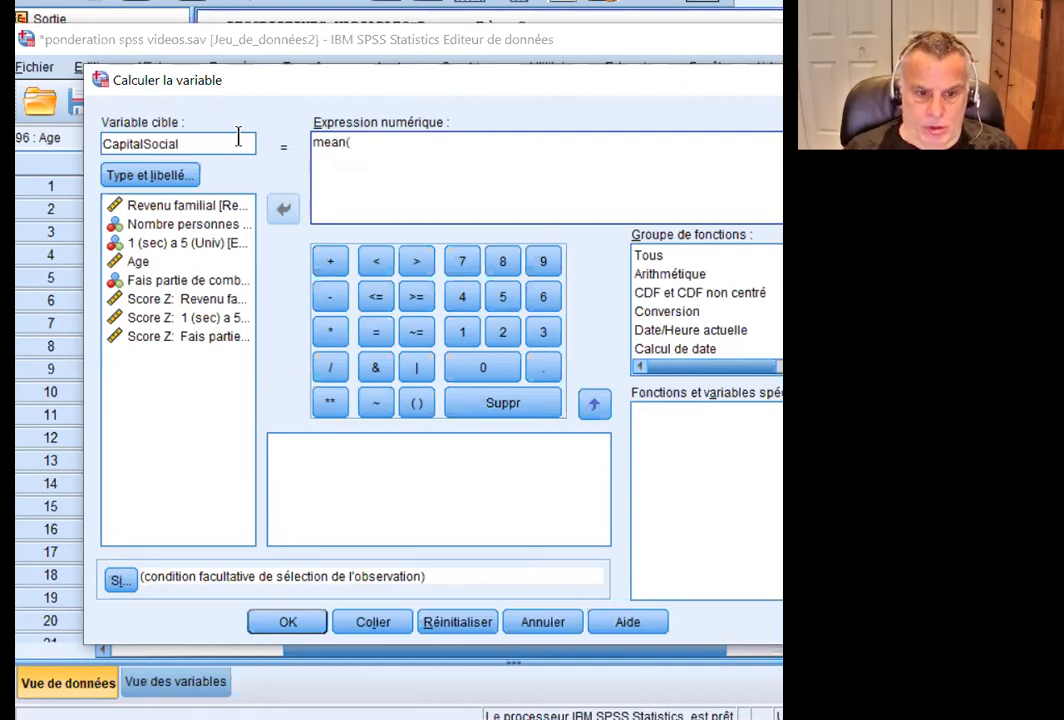
click(145, 299)
click(283, 209)
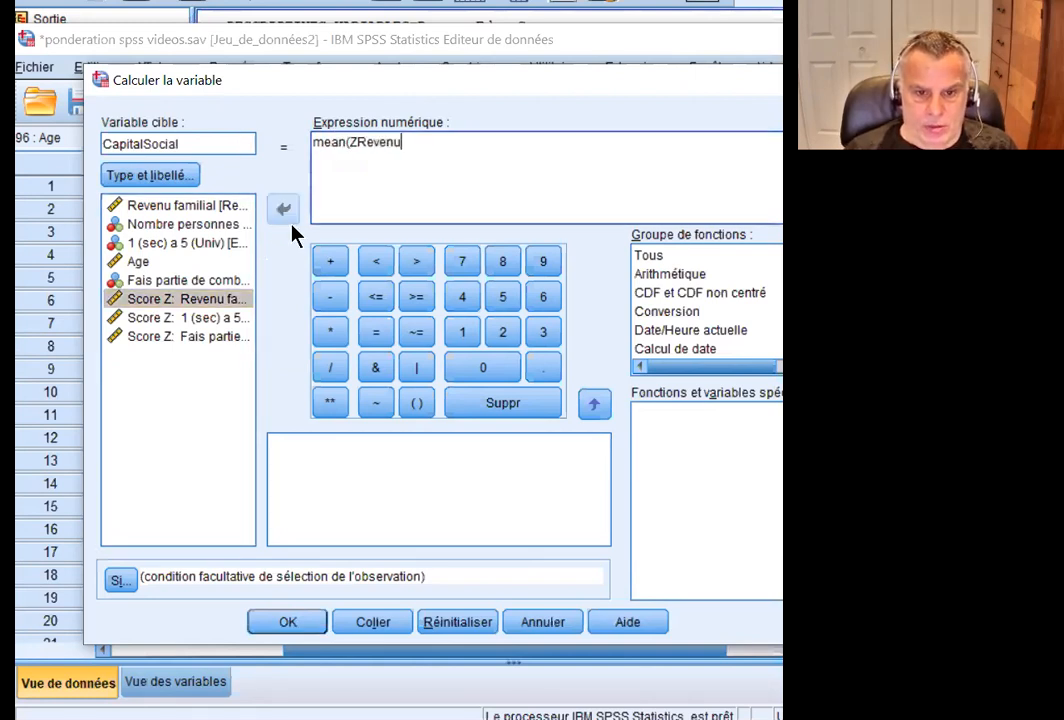
text(,)
click(205, 317)
click(272, 218)
text(,)
click(208, 337)
click(279, 213)
text(,)
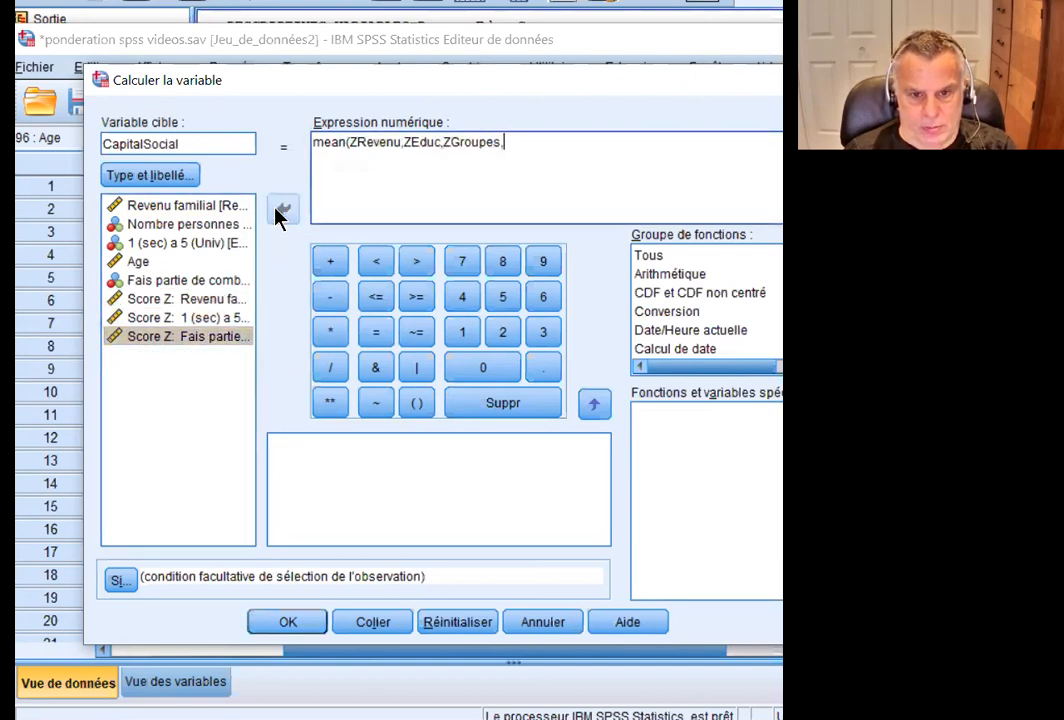
key(BackSpace)
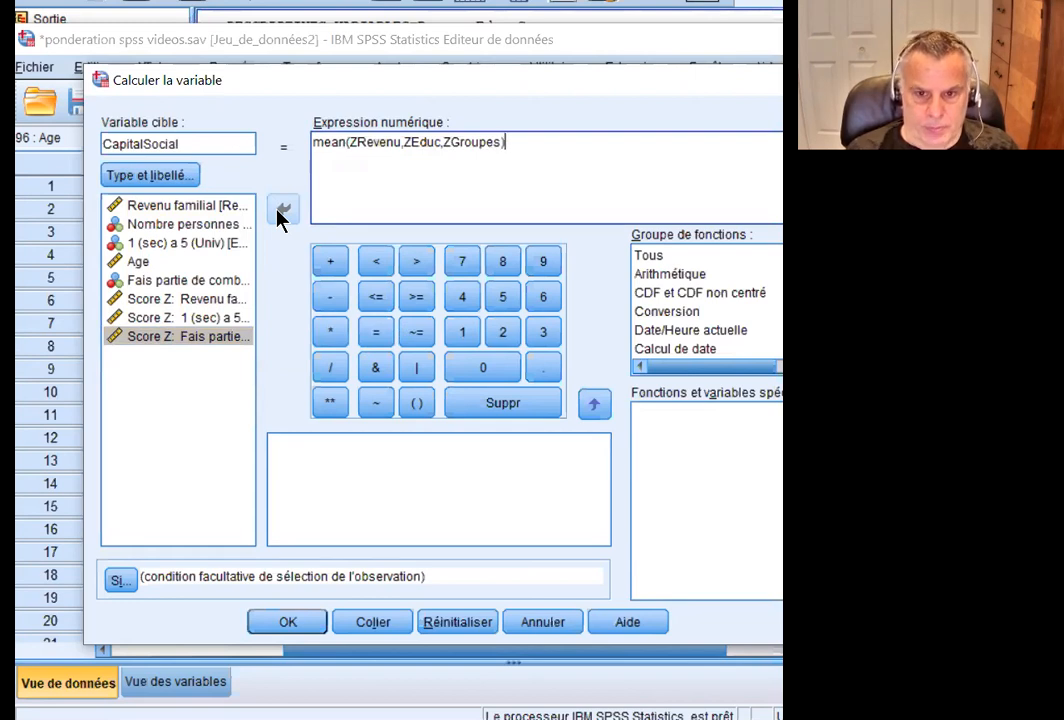
text())
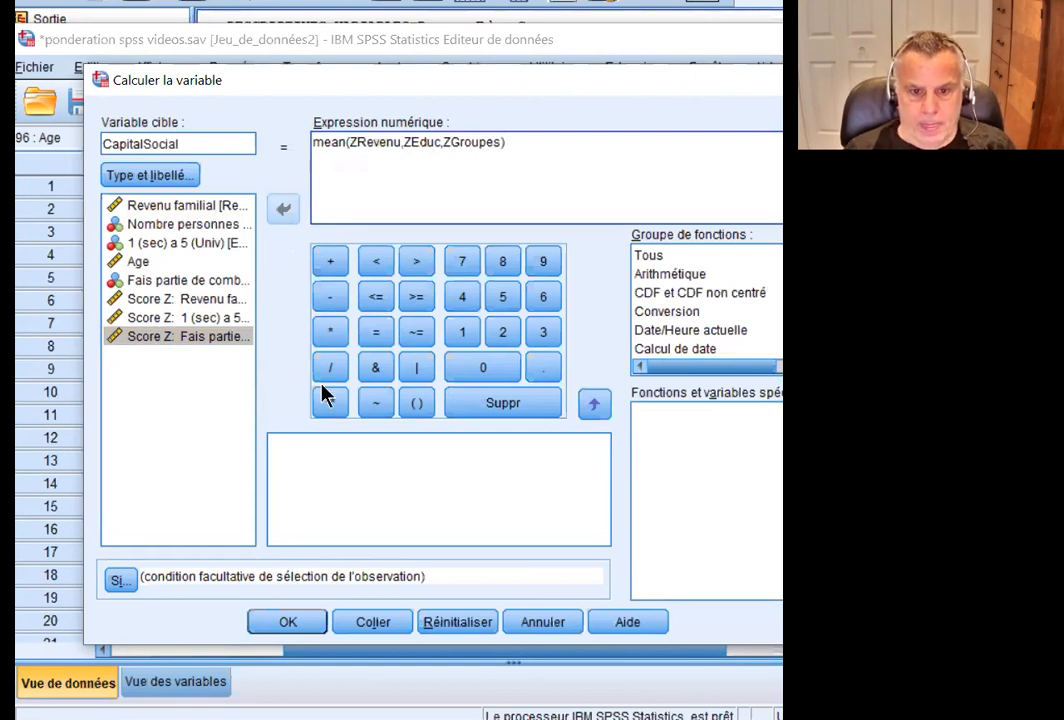
click(313, 622)
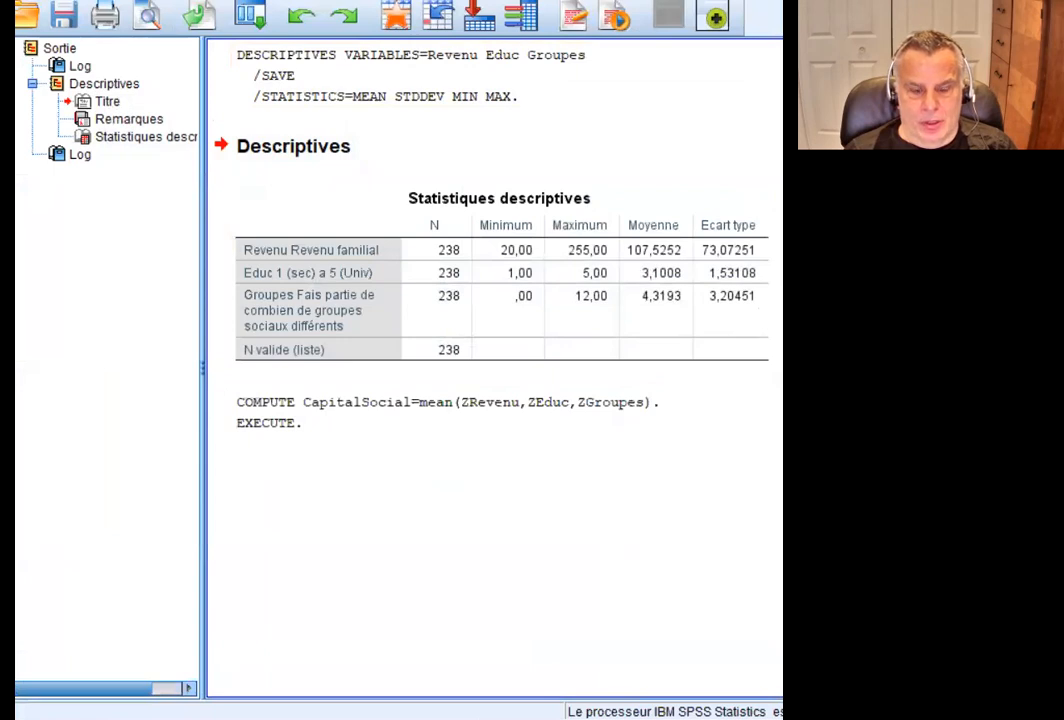
Return to the case data and sort the cases in ascending order of CapitalSocial.
key(alt+Tab)
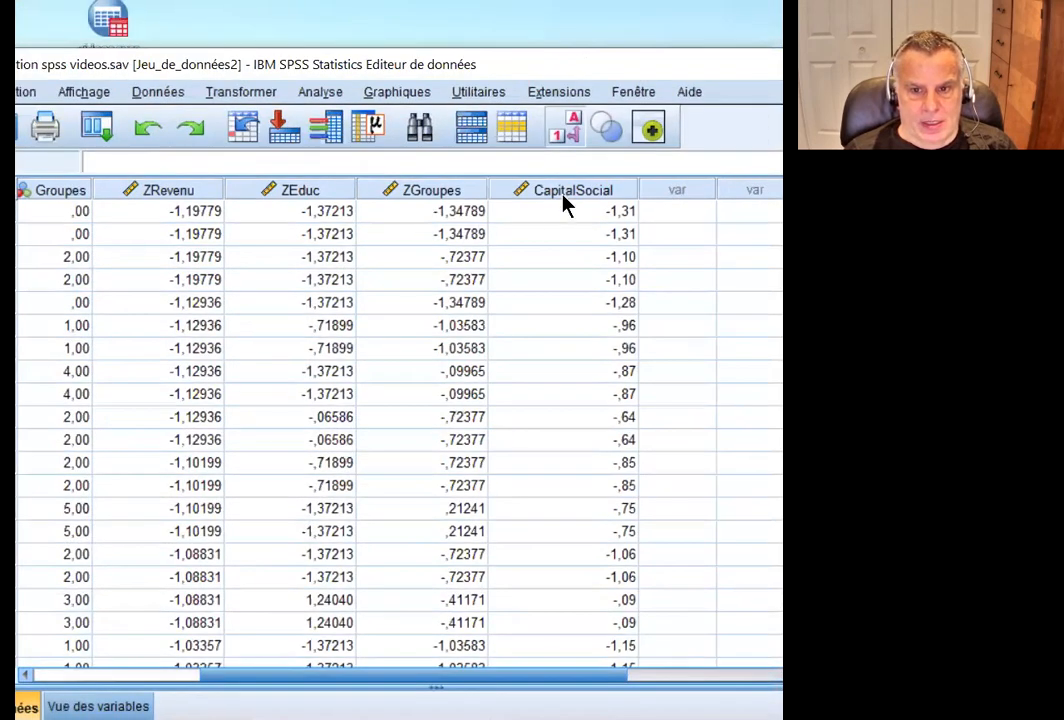
click(647, 197)
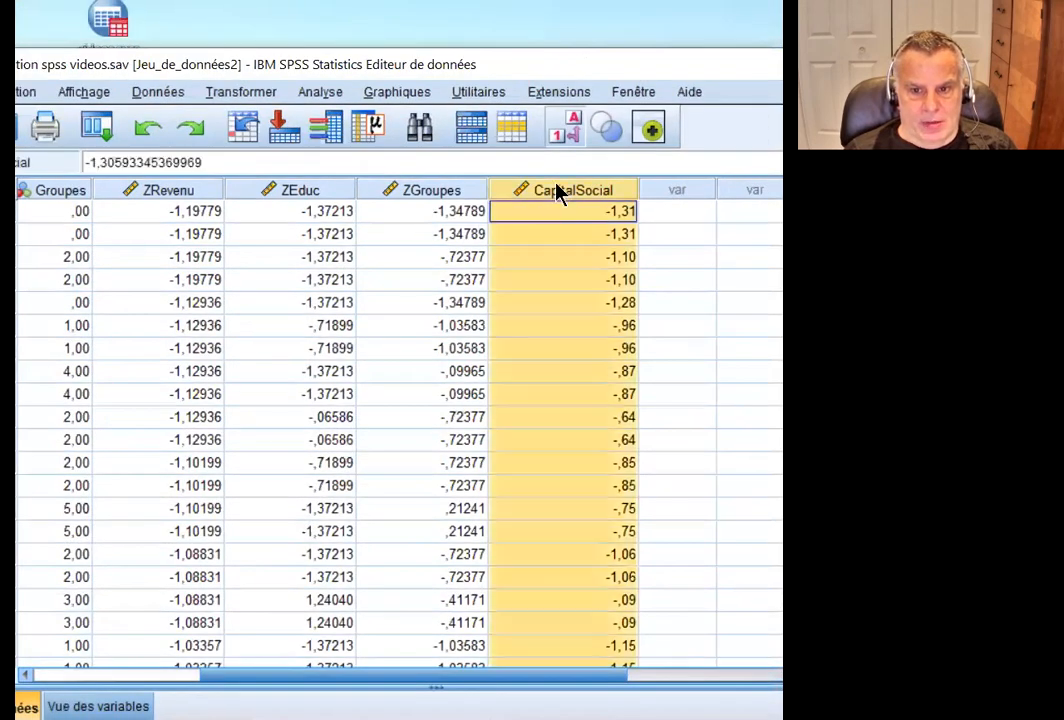
right_click(558, 193)
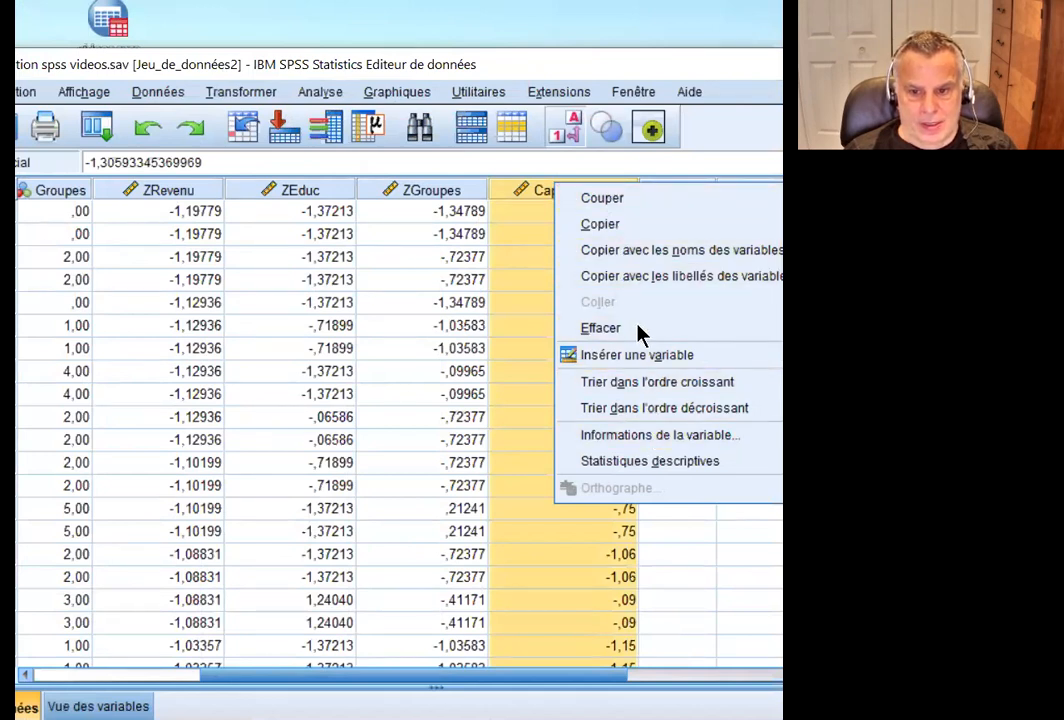
click(643, 382)
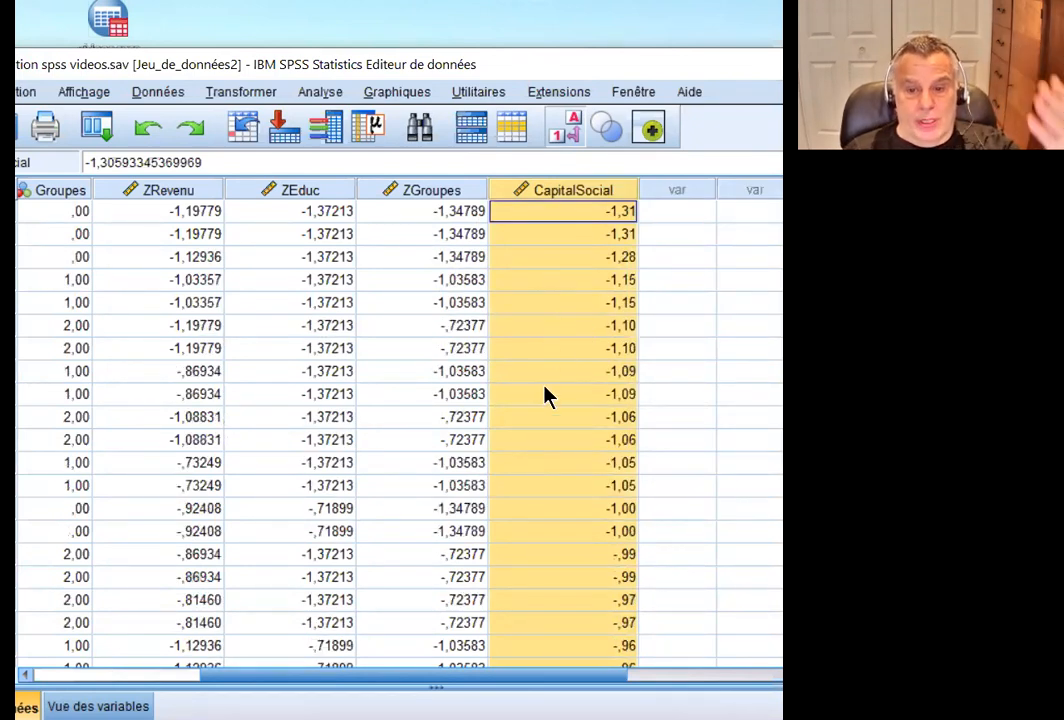
Review the sorted CapitalSocial scores through the last case and compare them with the original income, education and group values.
scroll(546, 408, down, 10)
scroll(546, 430, down, 20)
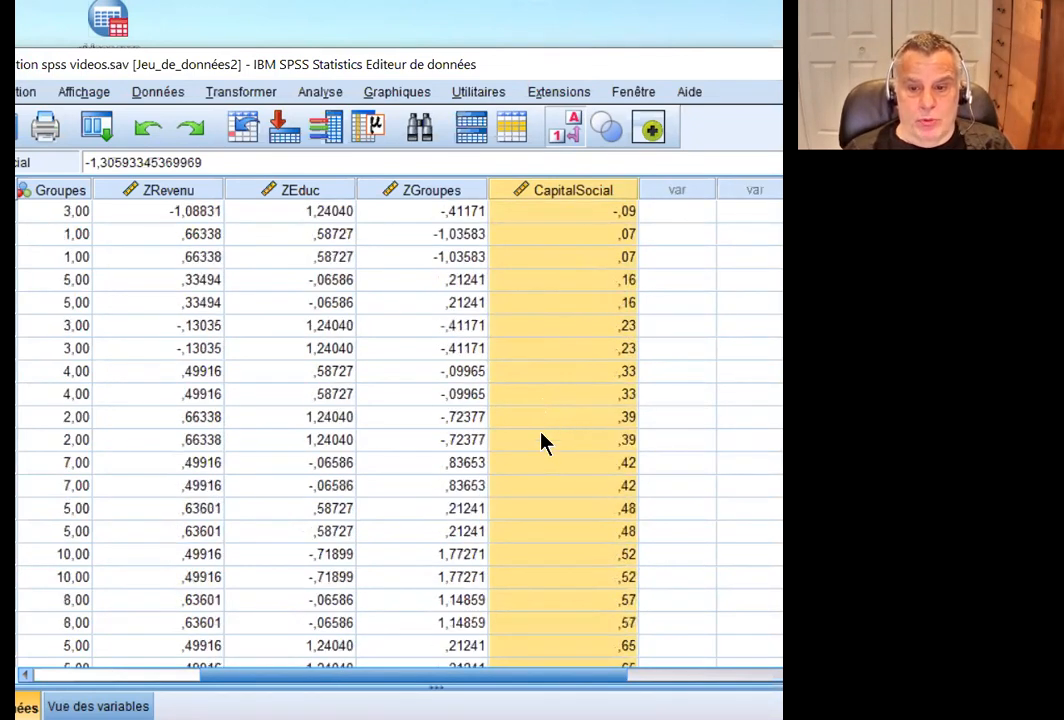
scroll(543, 444, up, 3)
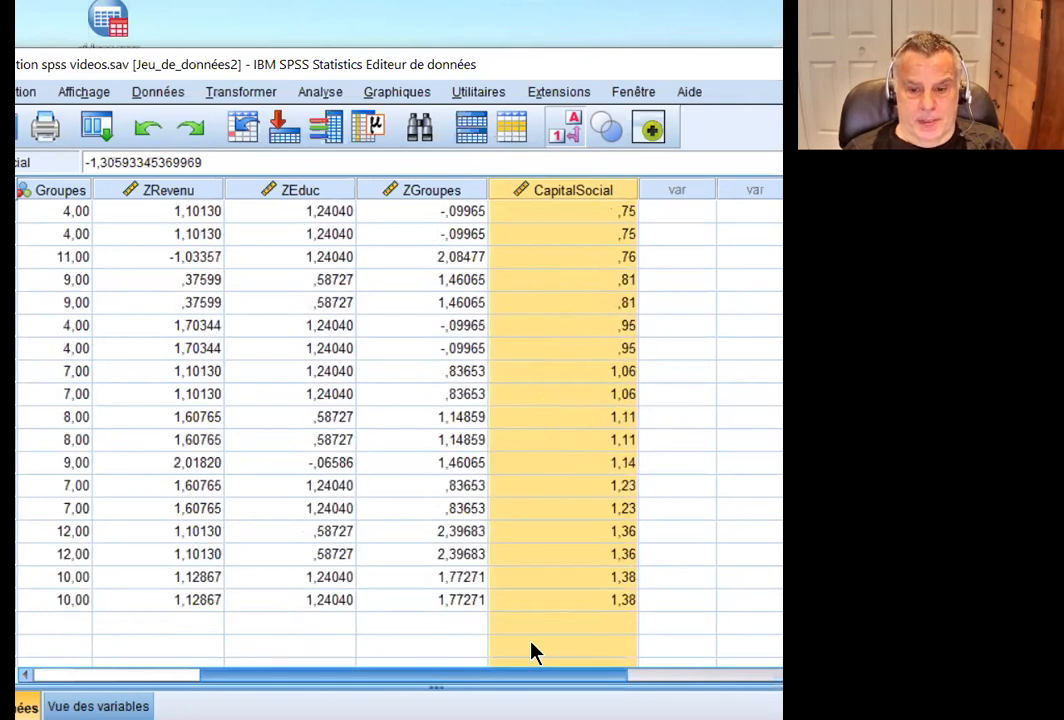
drag(487, 684, 119, 667)
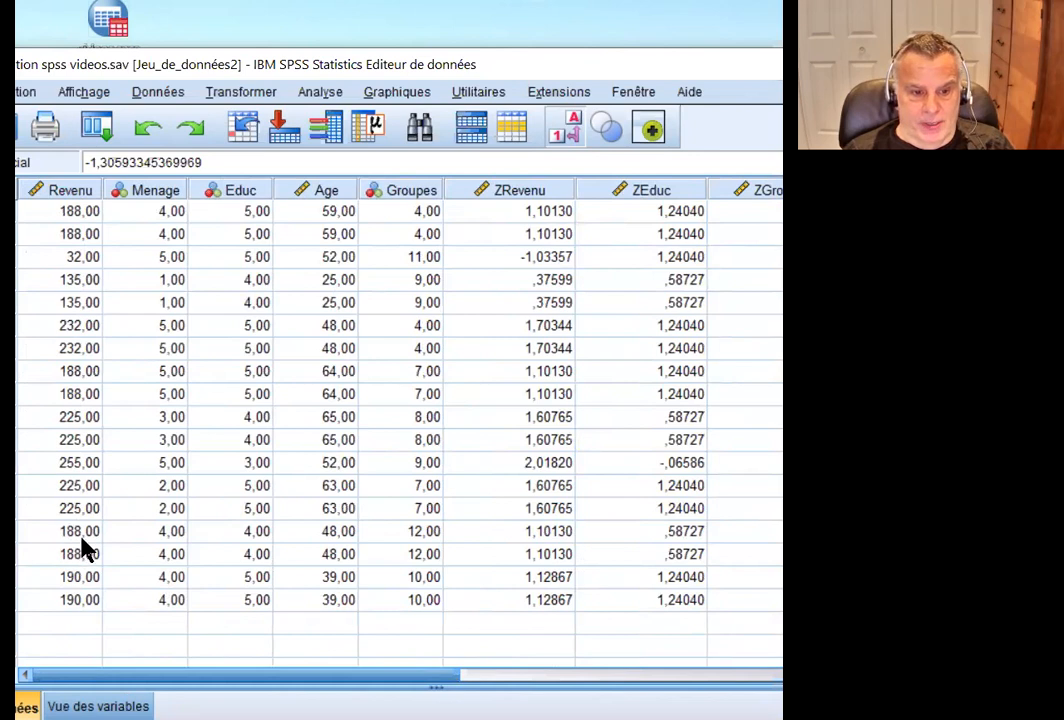
scroll(83, 545, up, 2)
scroll(83, 541, down, 1)
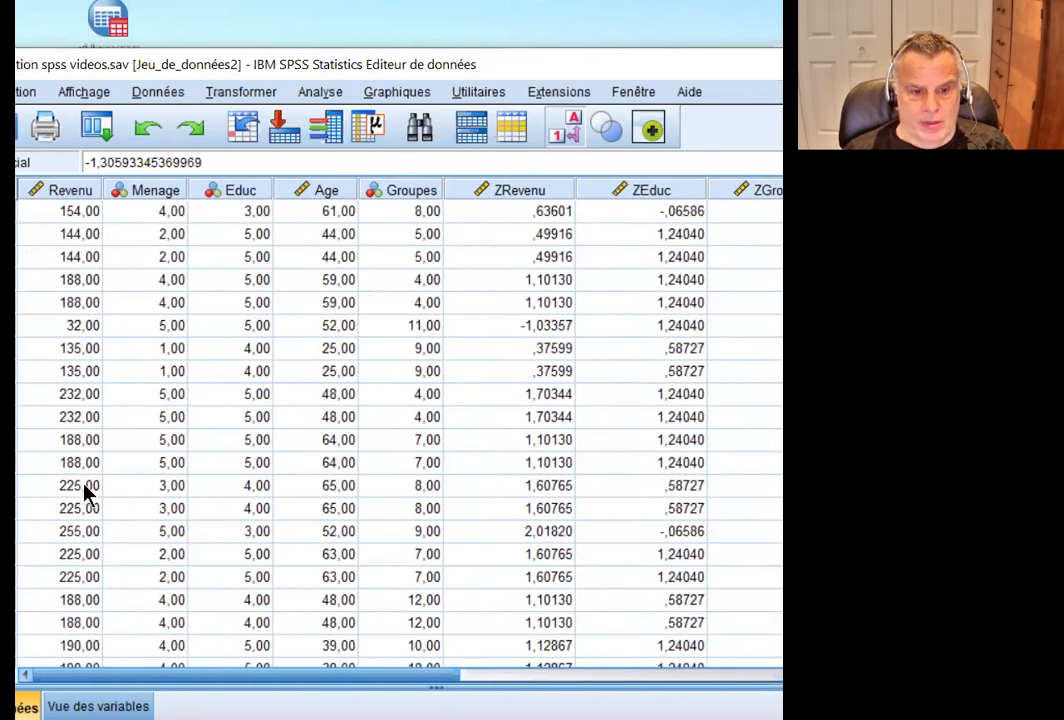
Examine the case with an income of 32 near the end of the data, variable by variable through to its CapitalSocial score.
click(77, 328)
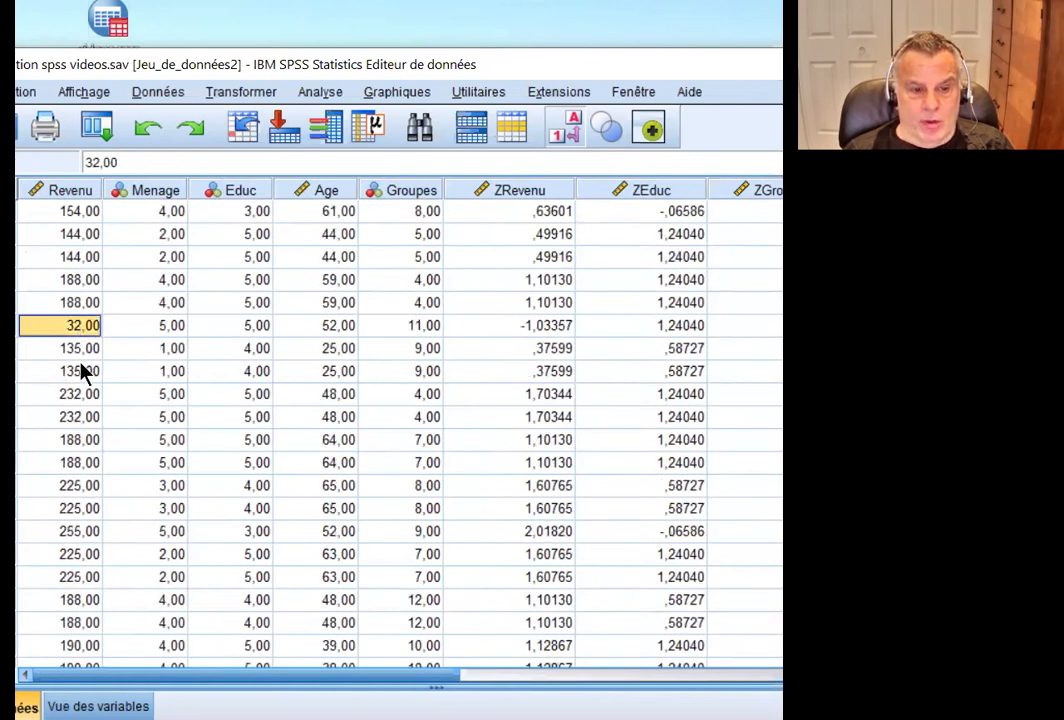
key(Right)
key(Right)
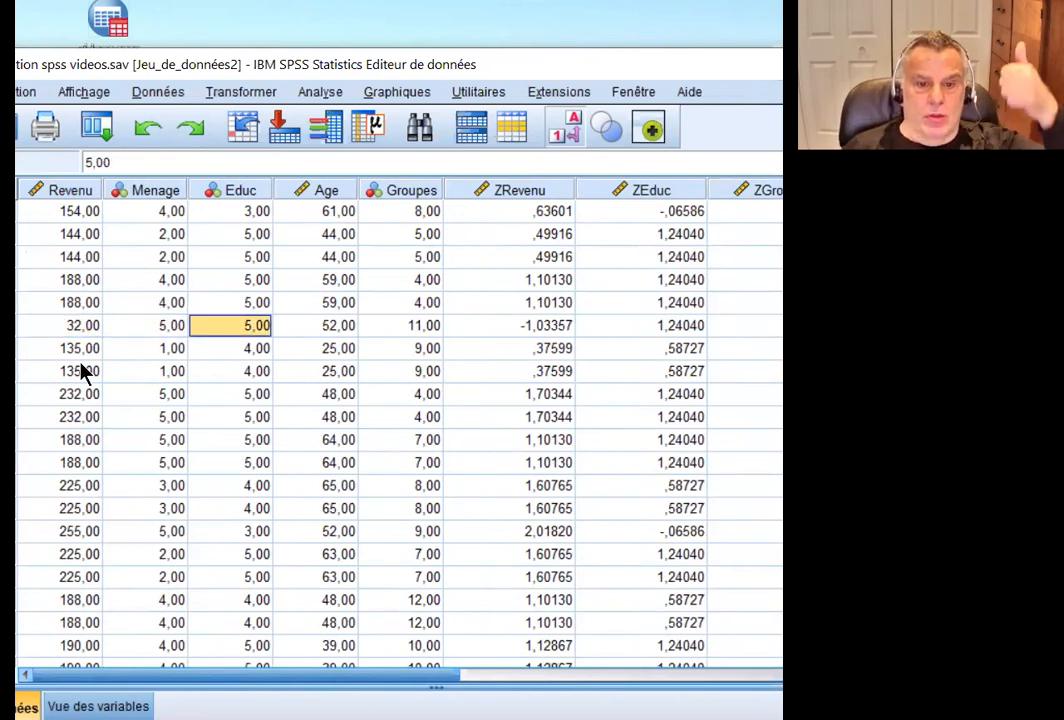
key(Right)
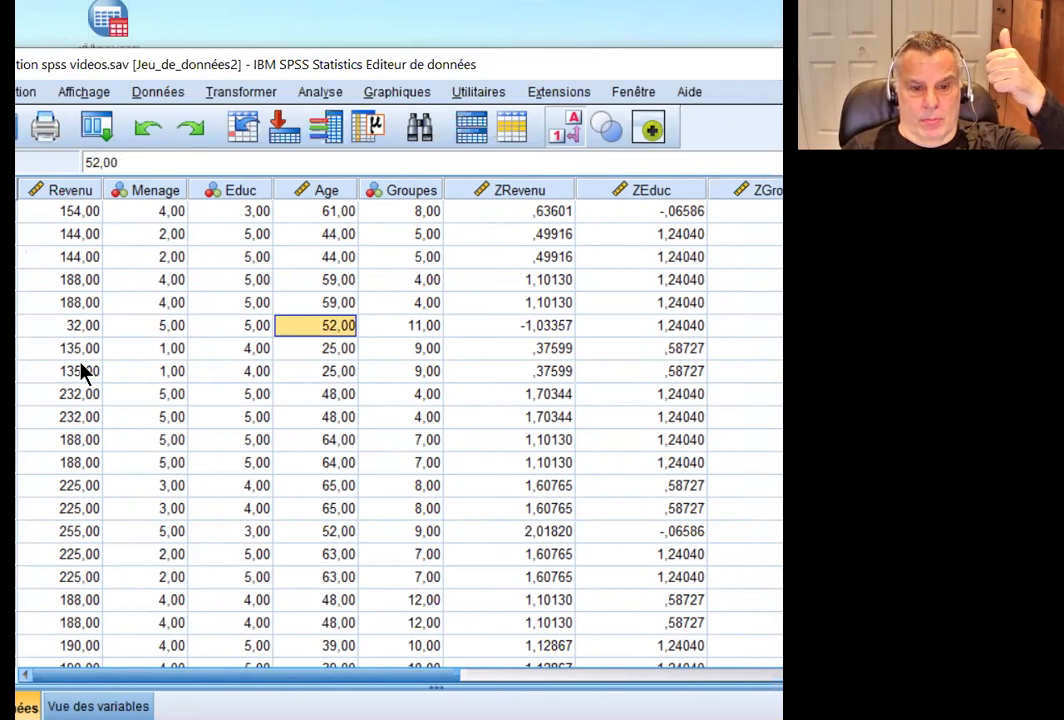
key(Right)
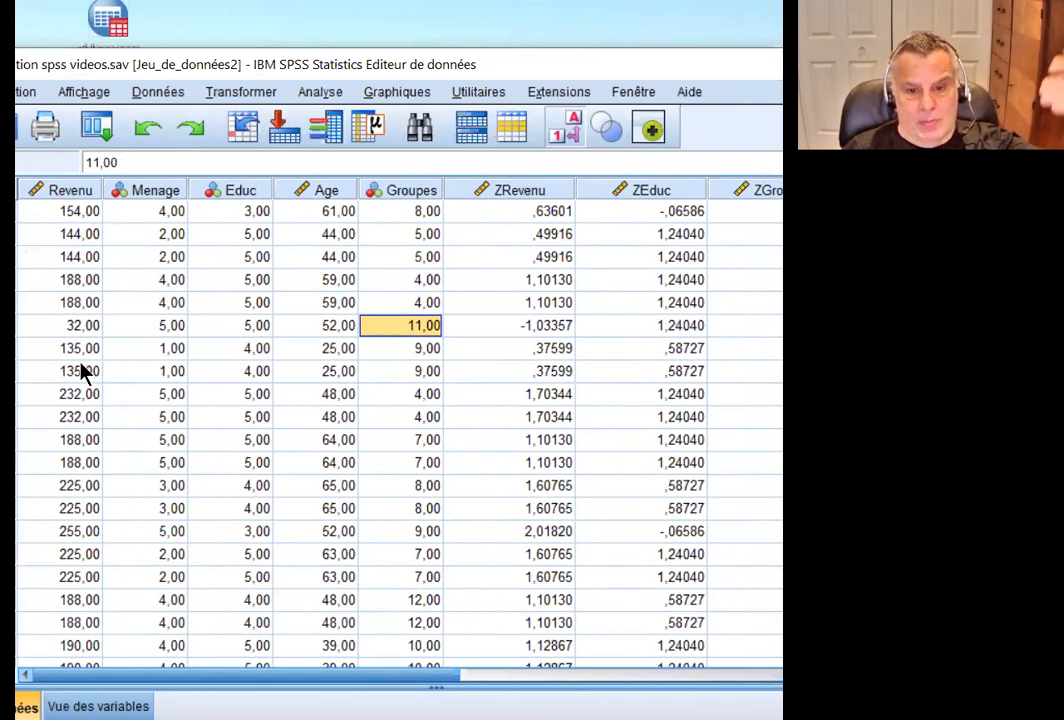
key(Right)
key(Right)
key(Right)
key(Right)
key(Right)
key(Right)
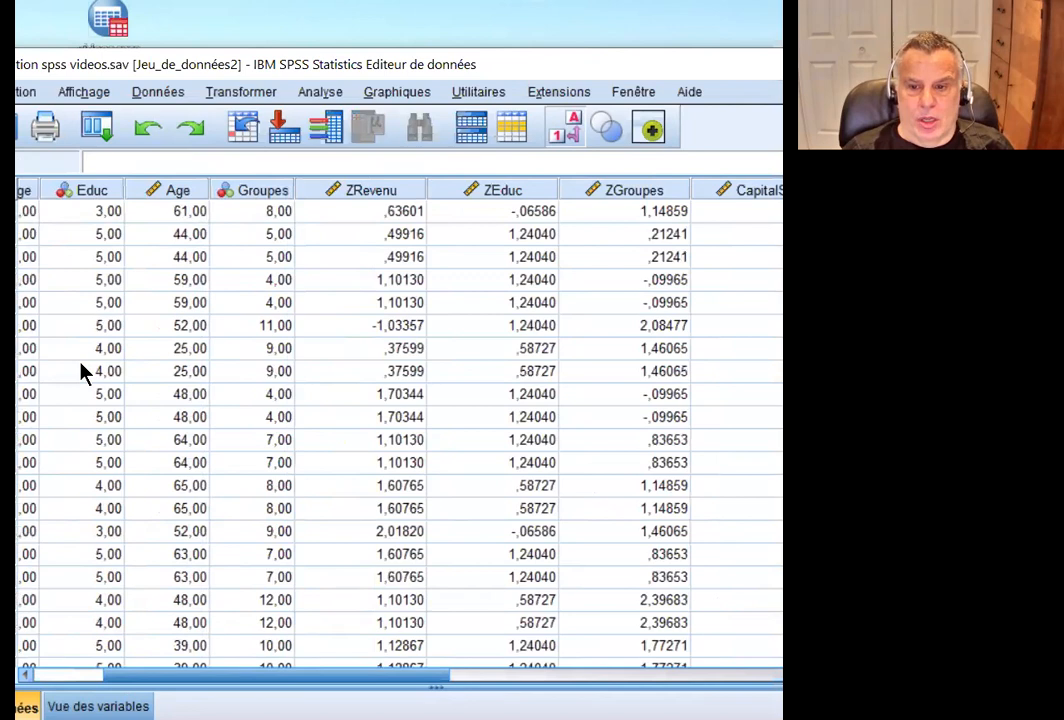
key(Left)
key(Left)
key(Left)
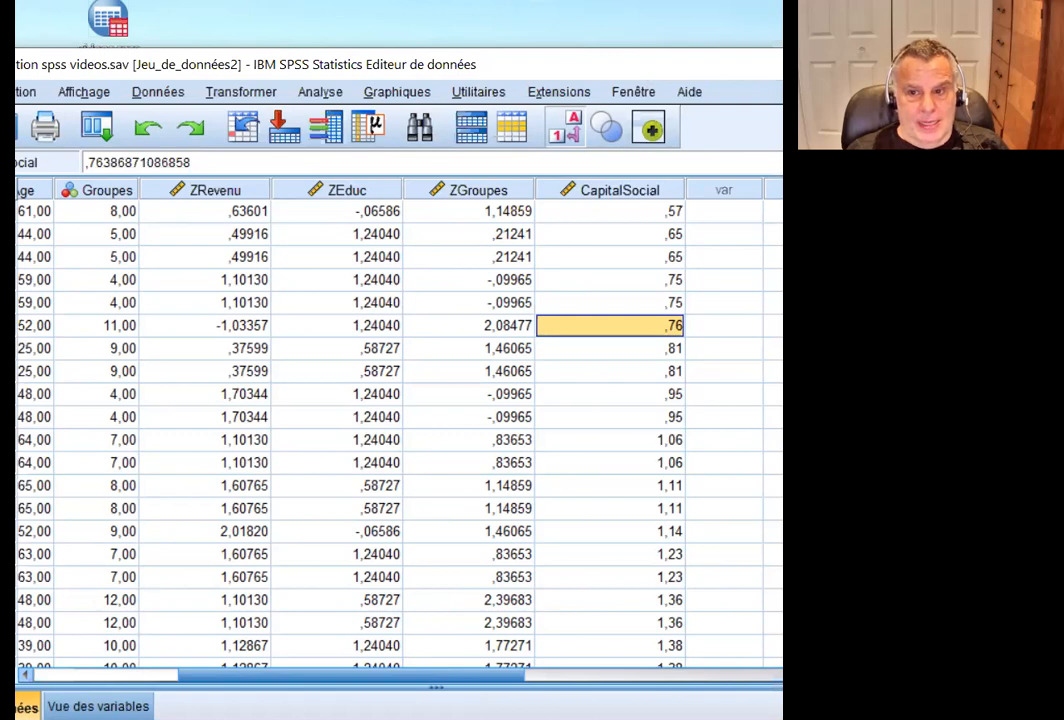
Close the ponderation spss videos.sav dataset without saving its changes, and bring the homicide dataset's variable list into view.
key(alt+F4)
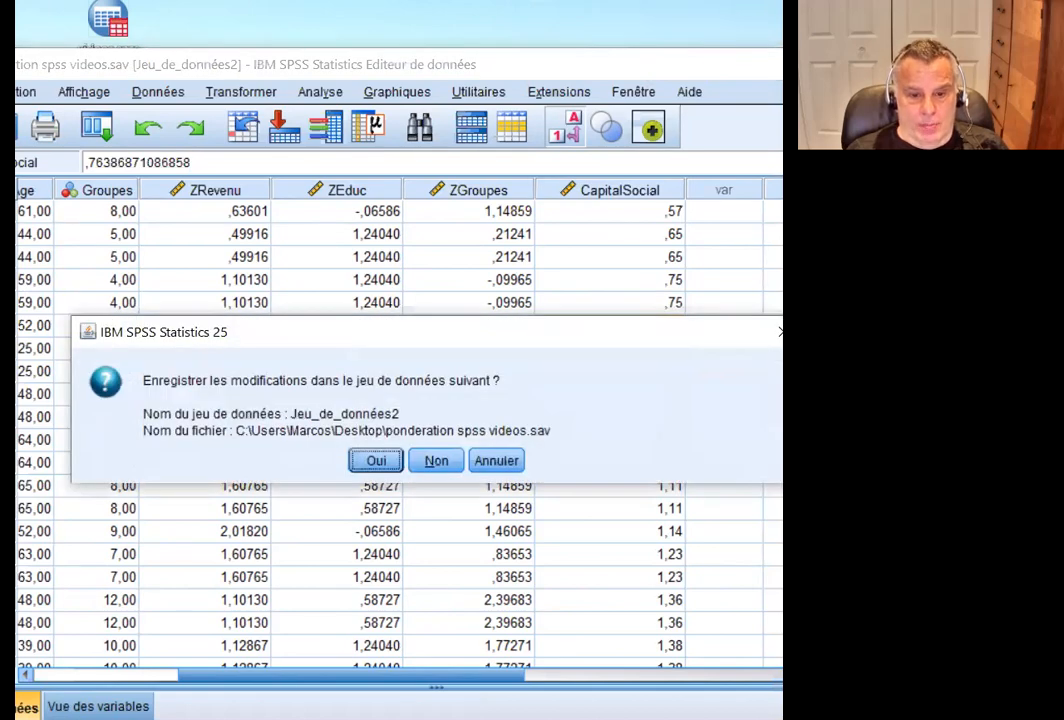
click(436, 460)
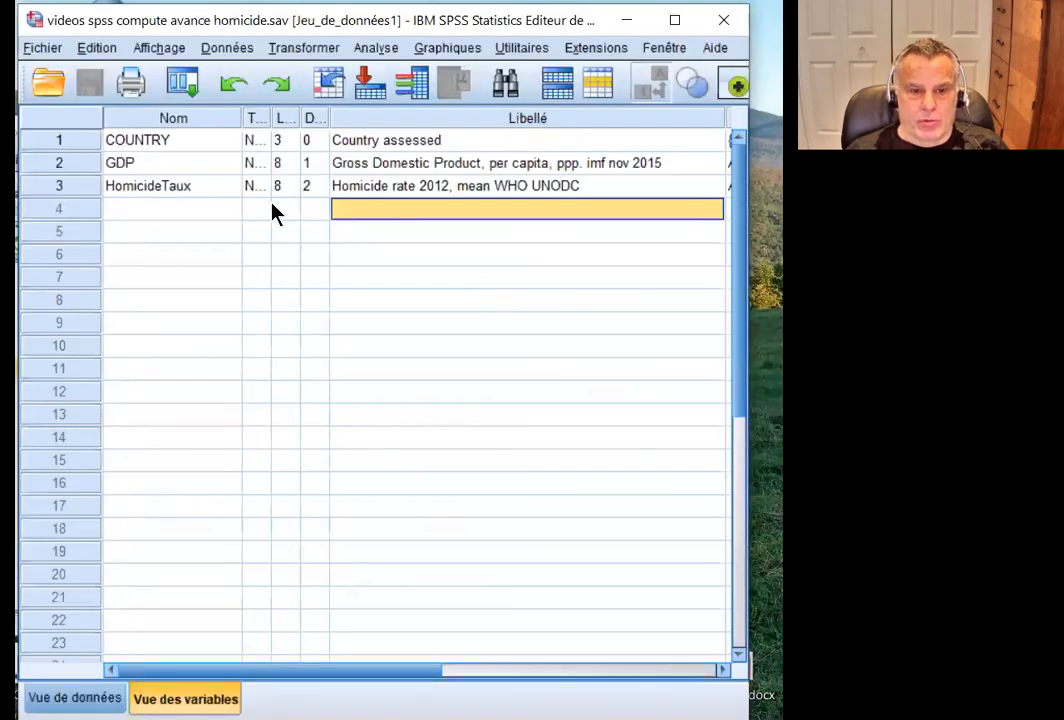
click(247, 204)
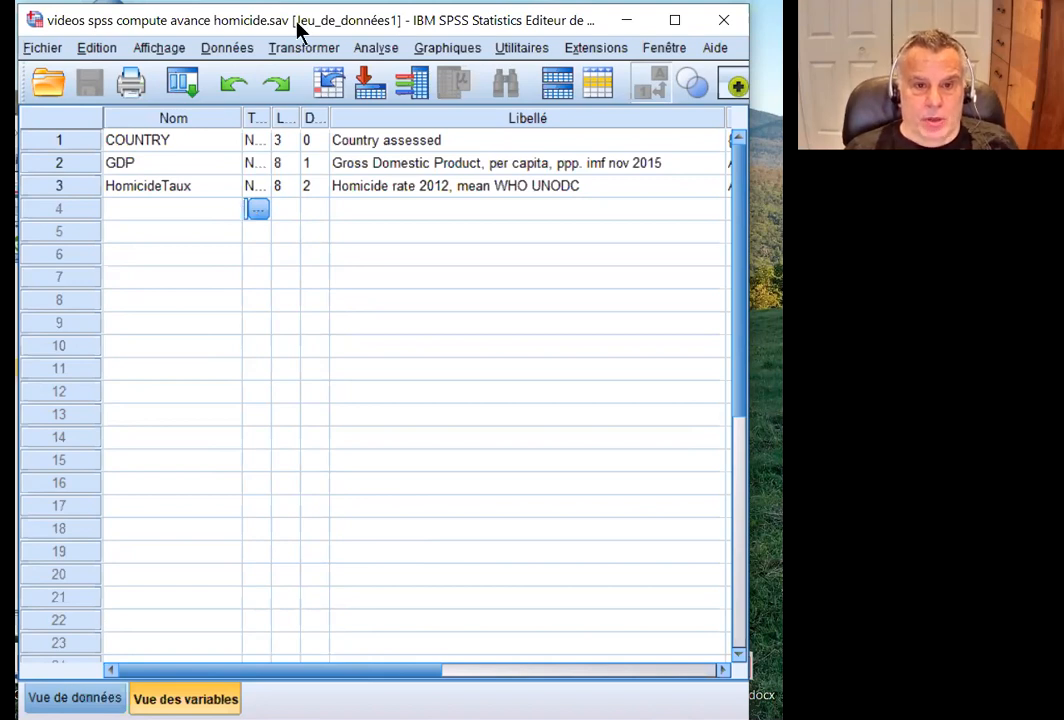
drag(295, 37, 295, 52)
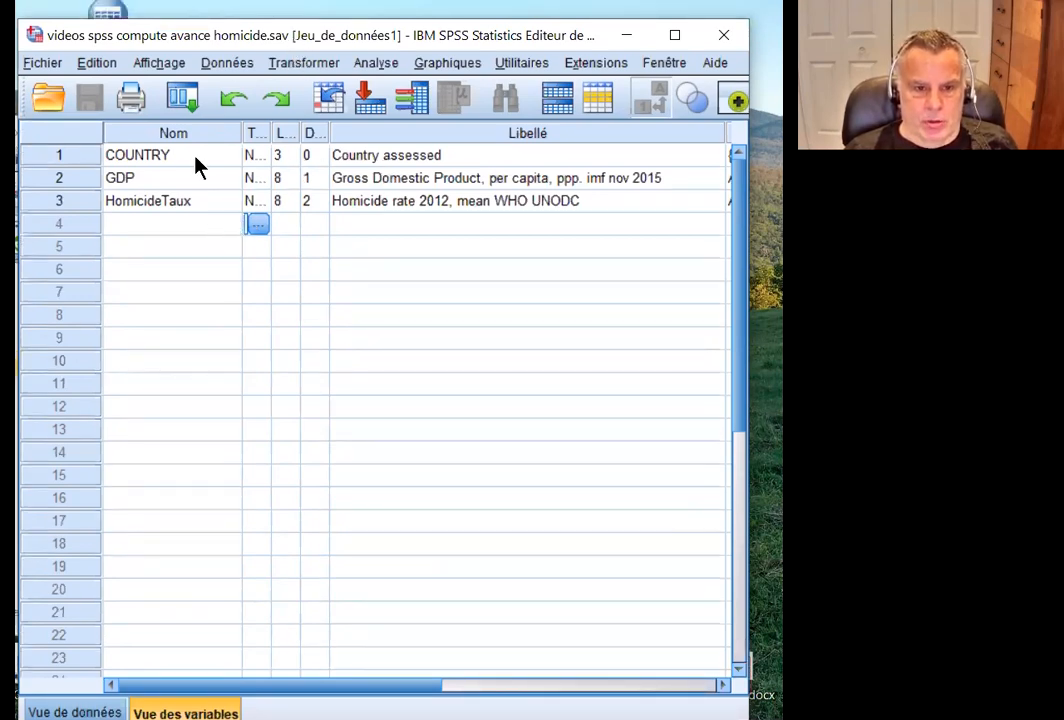
Run Frequencies on GDP and HomicideTaux with histograms and without frequency tables.
click(165, 178)
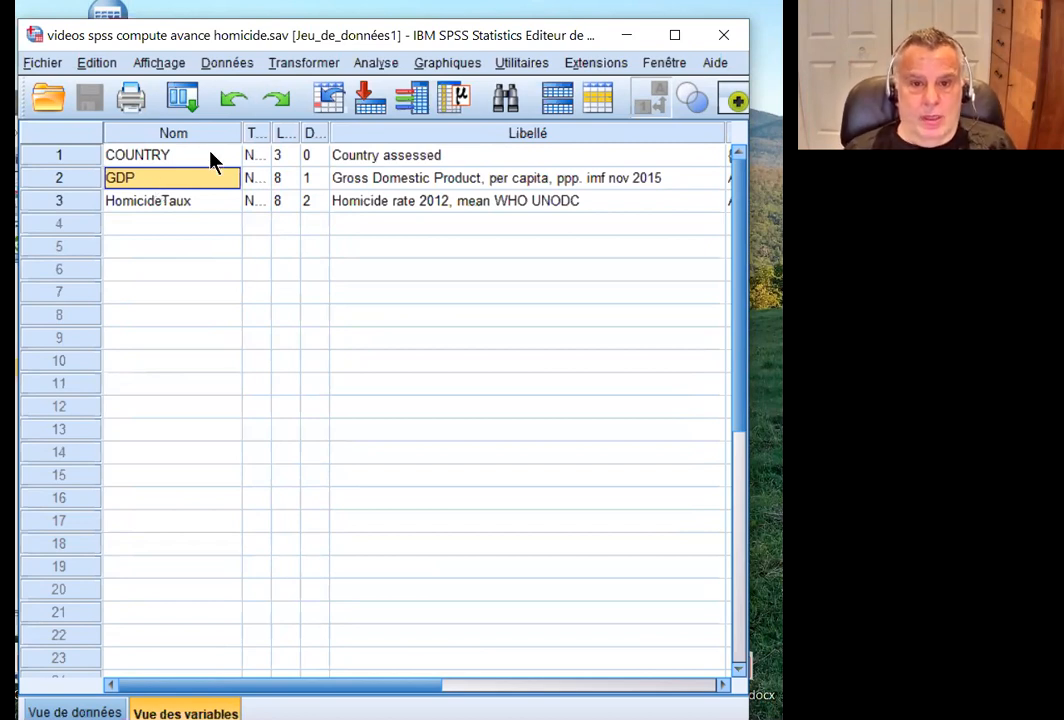
click(393, 63)
mouse_move(390, 113)
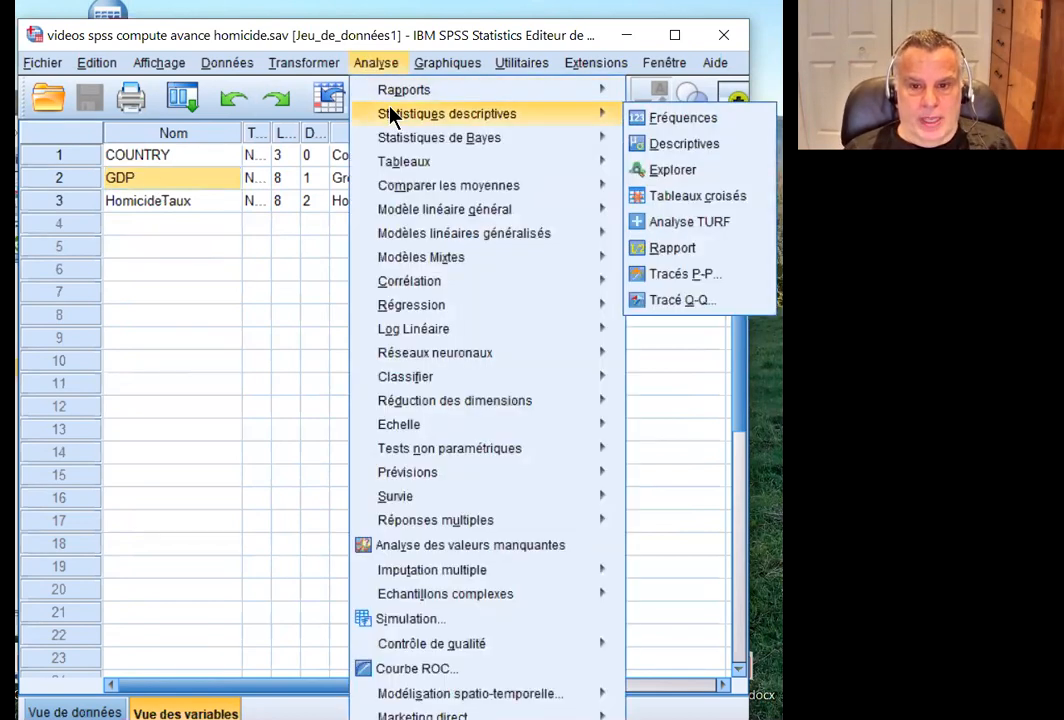
click(660, 117)
click(155, 251)
shift+click(165, 270)
click(256, 303)
click(490, 246)
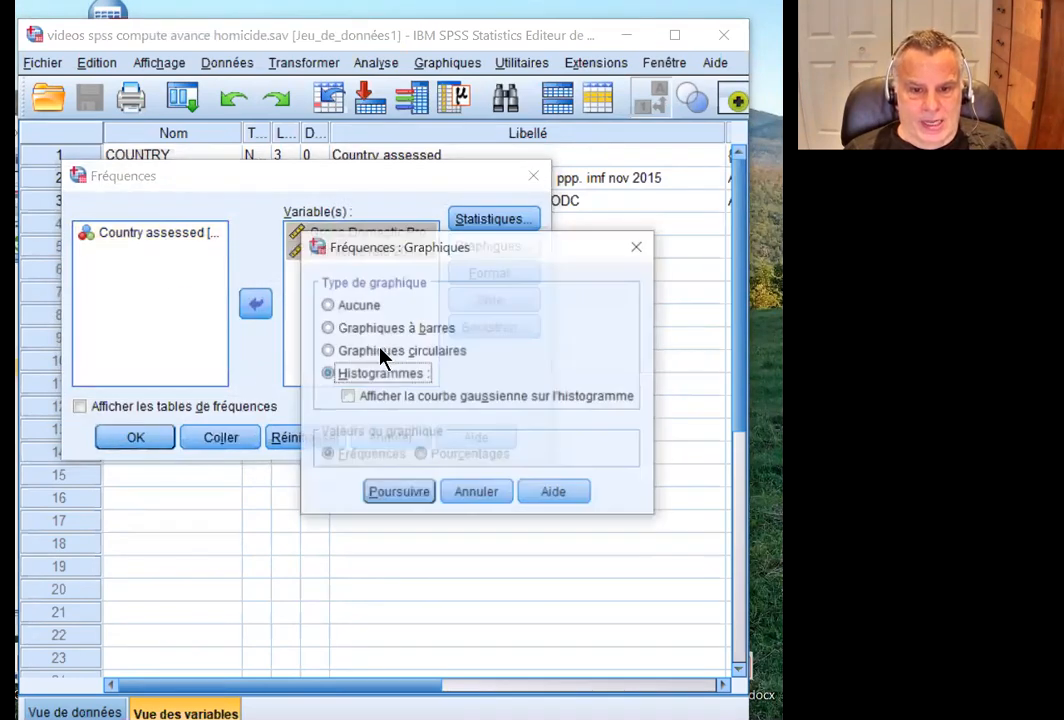
click(398, 491)
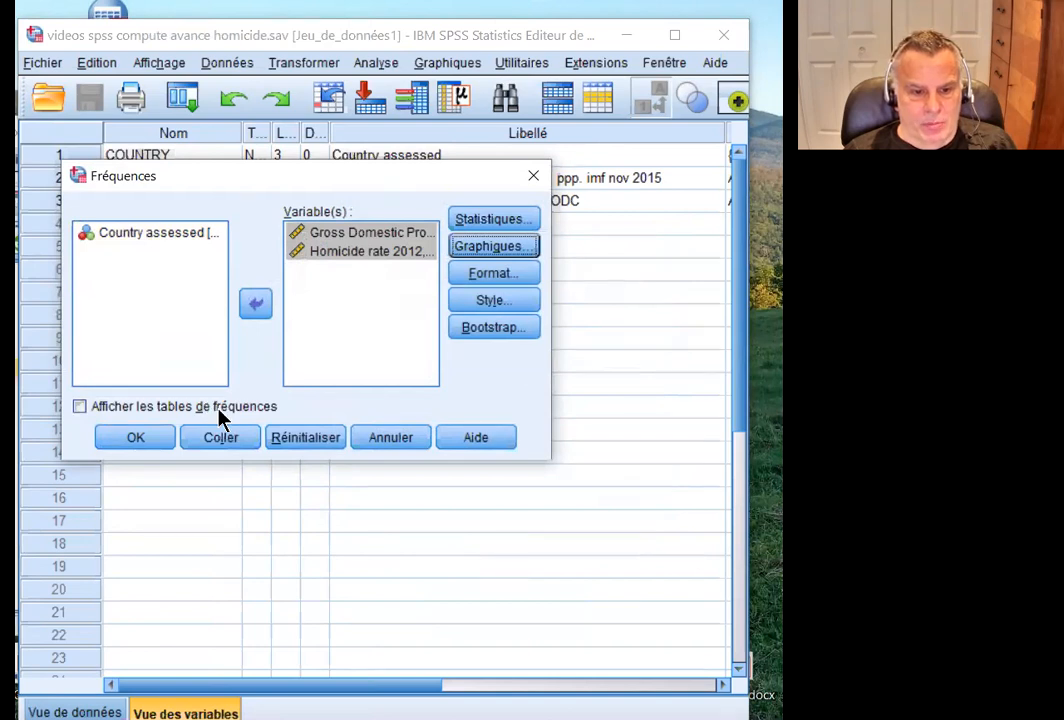
click(160, 440)
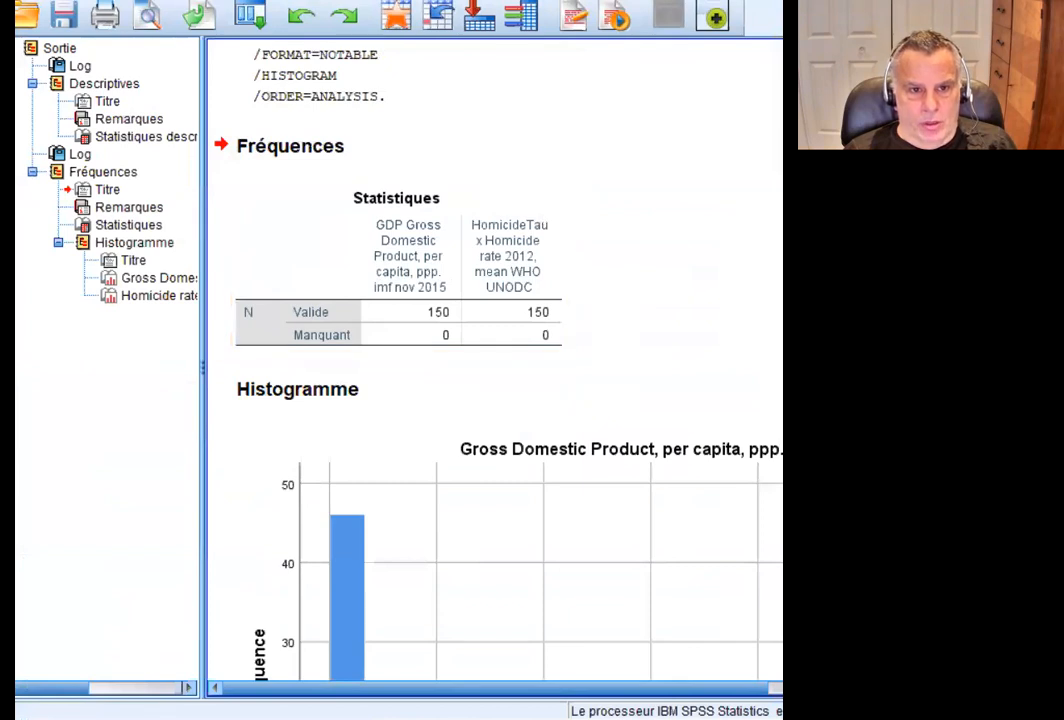
Examine the shape of the GDP and homicide rate histograms in the output.
scroll(396, 292, down, 5)
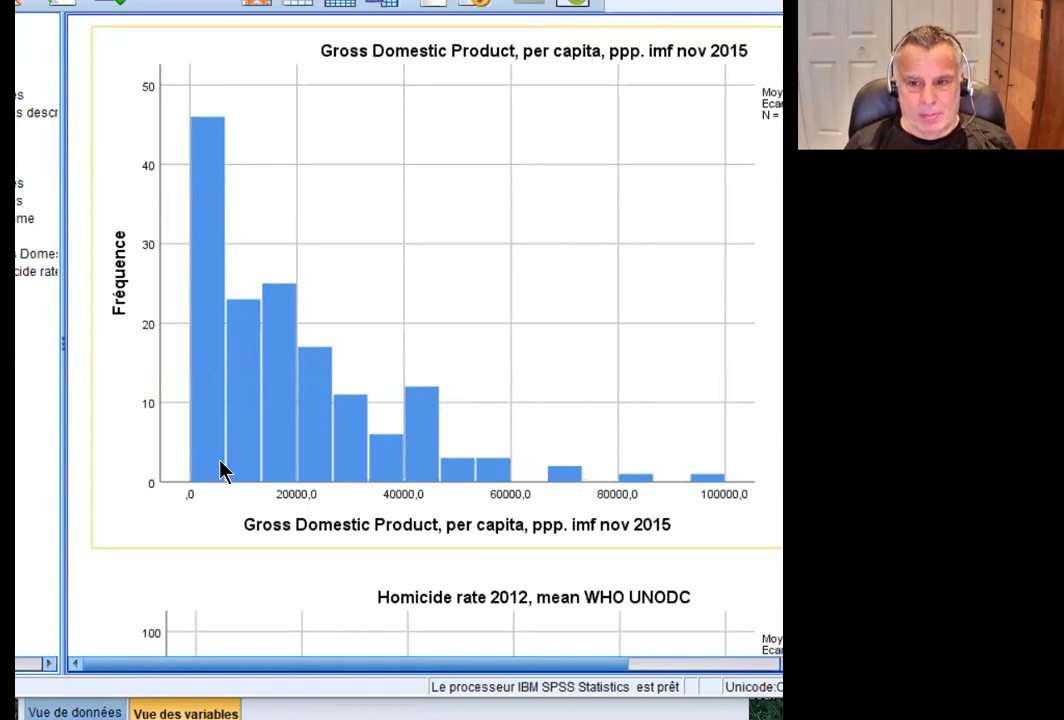
scroll(328, 480, down, 10)
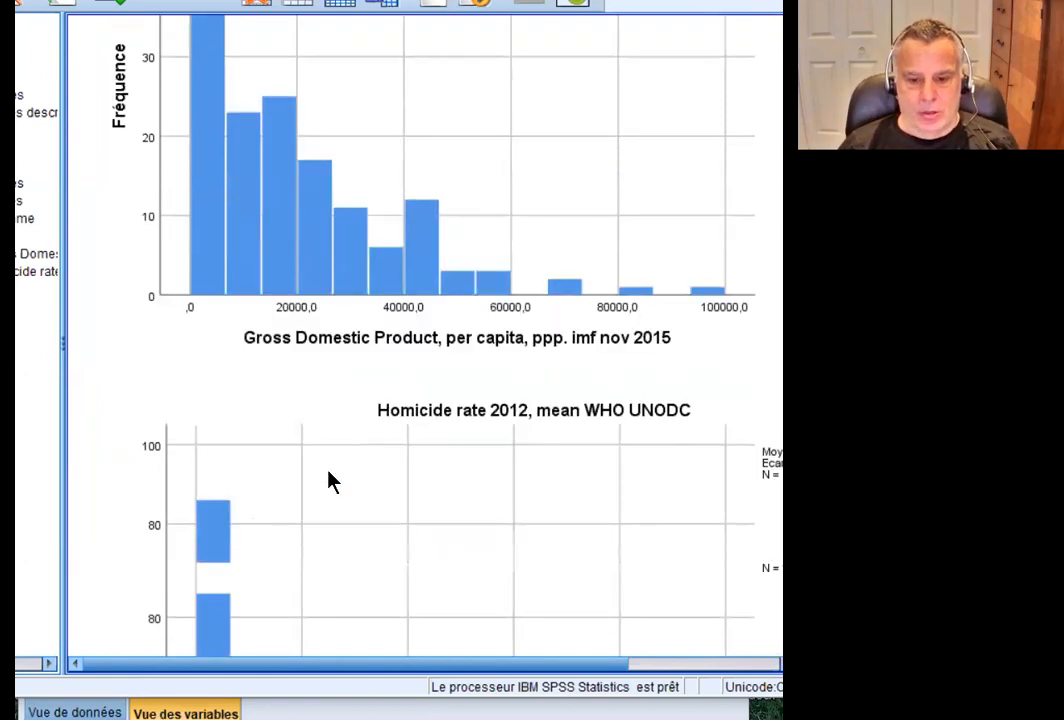
scroll(330, 482, down, 1)
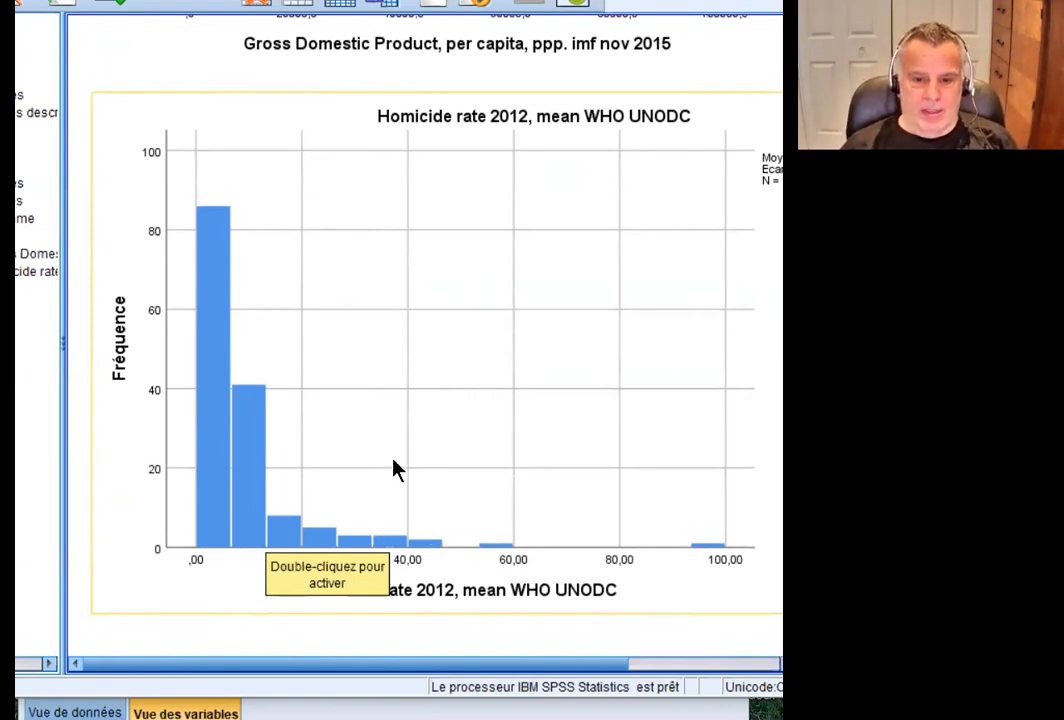
scroll(398, 462, up, 5)
scroll(401, 462, up, 10)
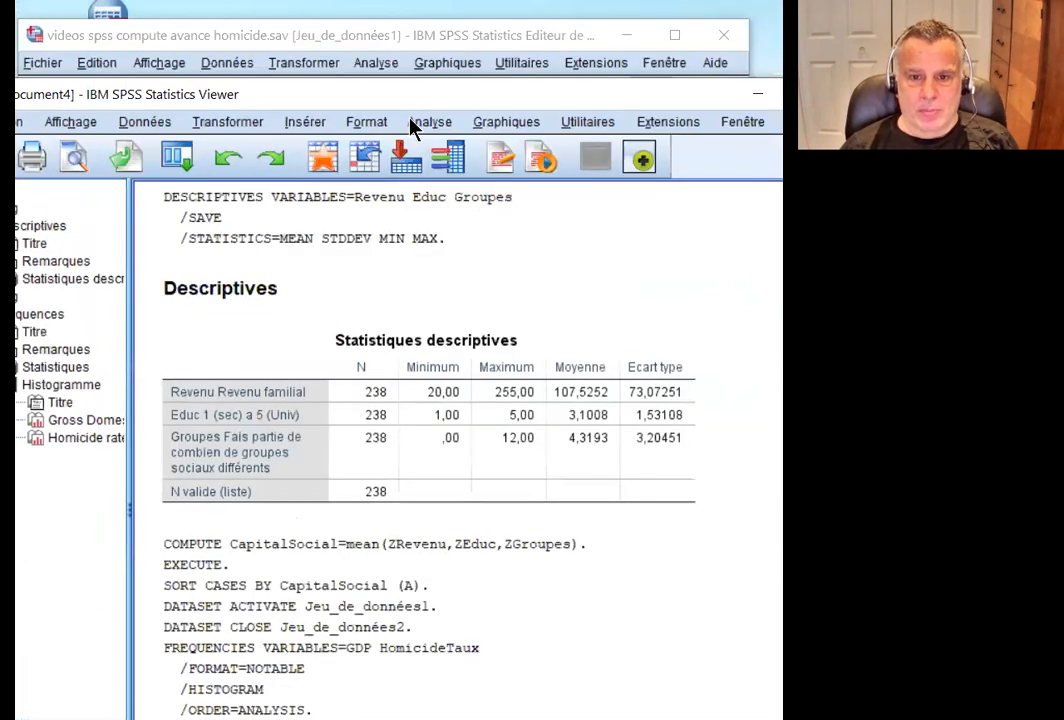
Run a bivariate Pearson correlation between GDP and HomicideTaux and bring the correlation table into view.
click(429, 121)
mouse_move(455, 340)
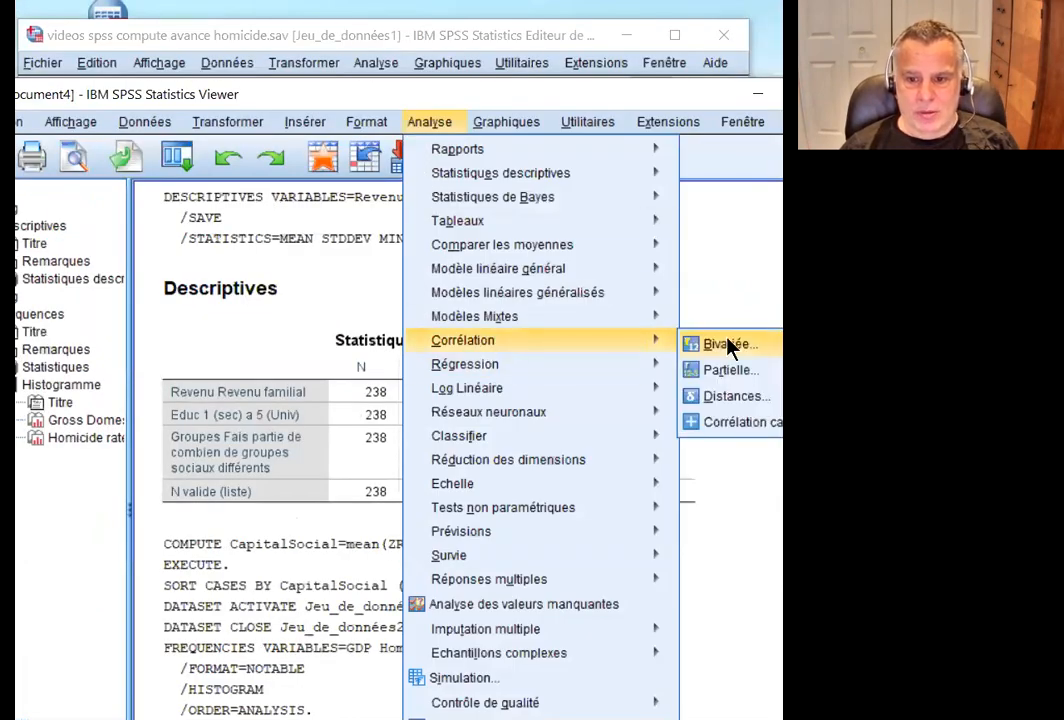
click(728, 347)
click(530, 334)
shift+click(555, 350)
click(637, 383)
drag(563, 255, 376, 222)
click(338, 604)
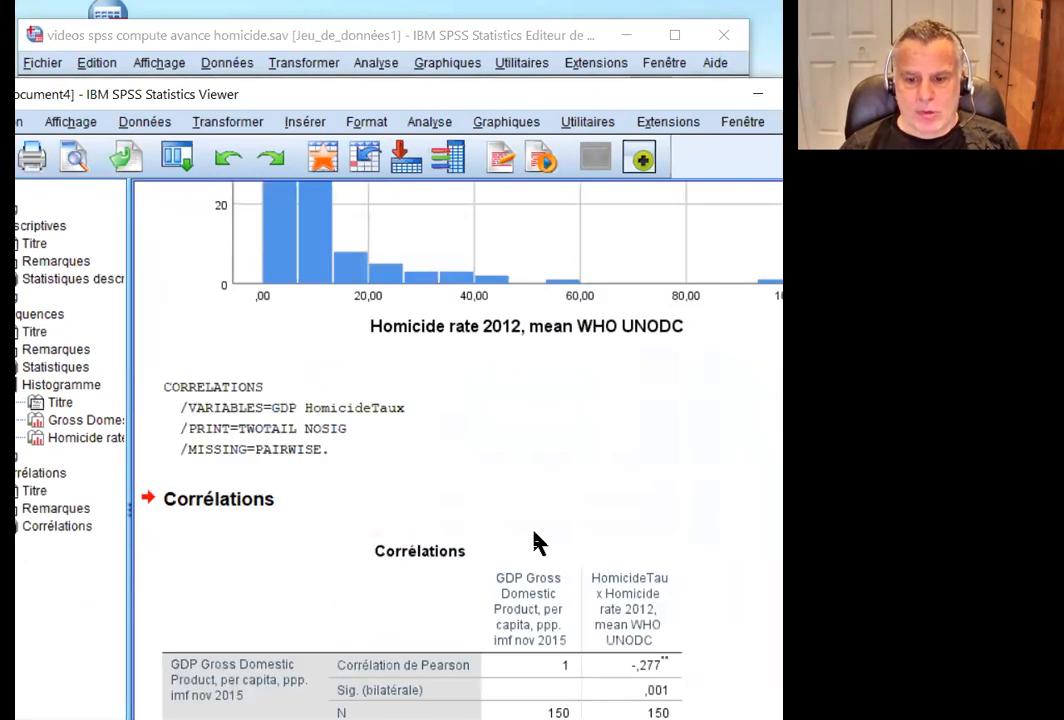
scroll(540, 540, down, 1)
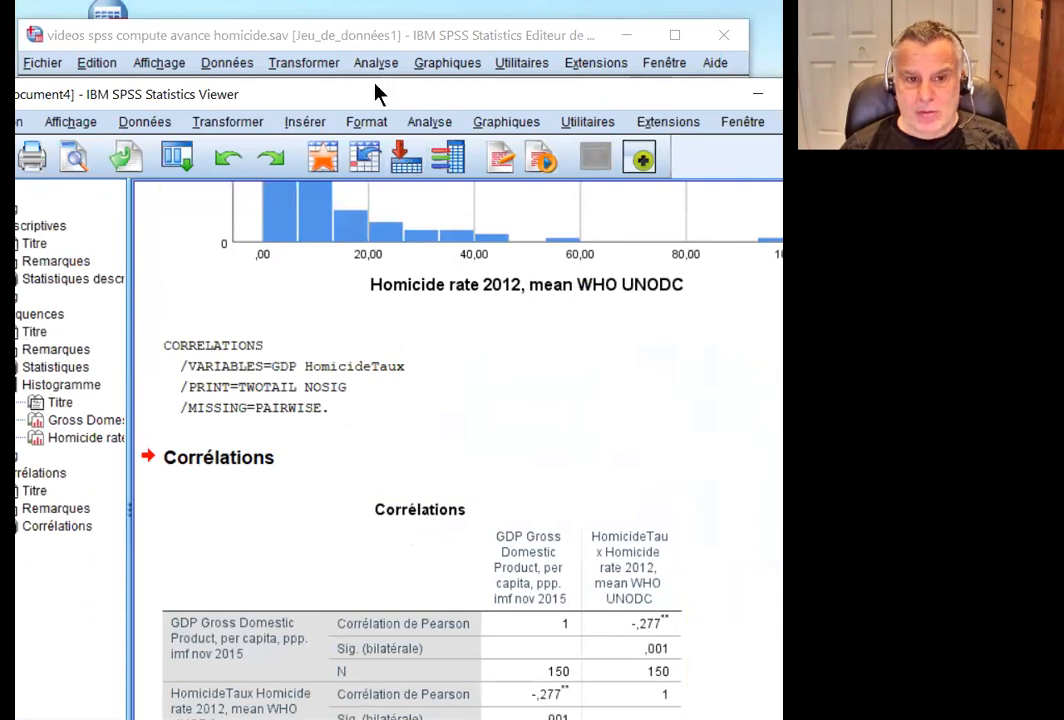
drag(330, 90, 335, 35)
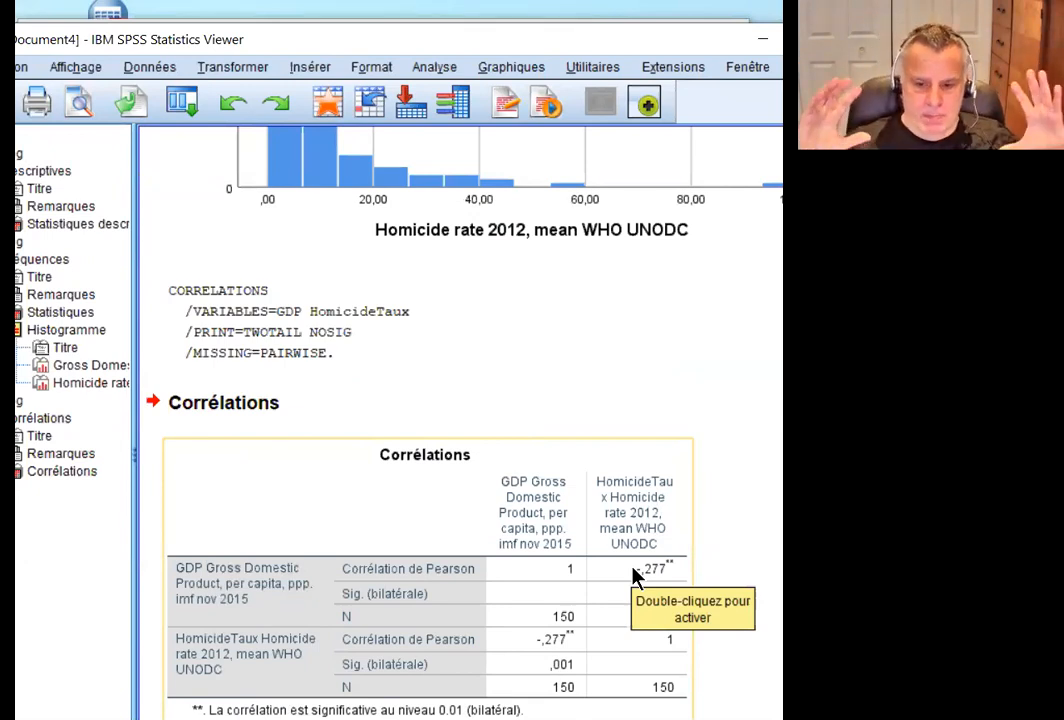
Create a simple scatterplot with the homicide rate on the Y axis and Gross Domestic Product on the X axis.
click(505, 78)
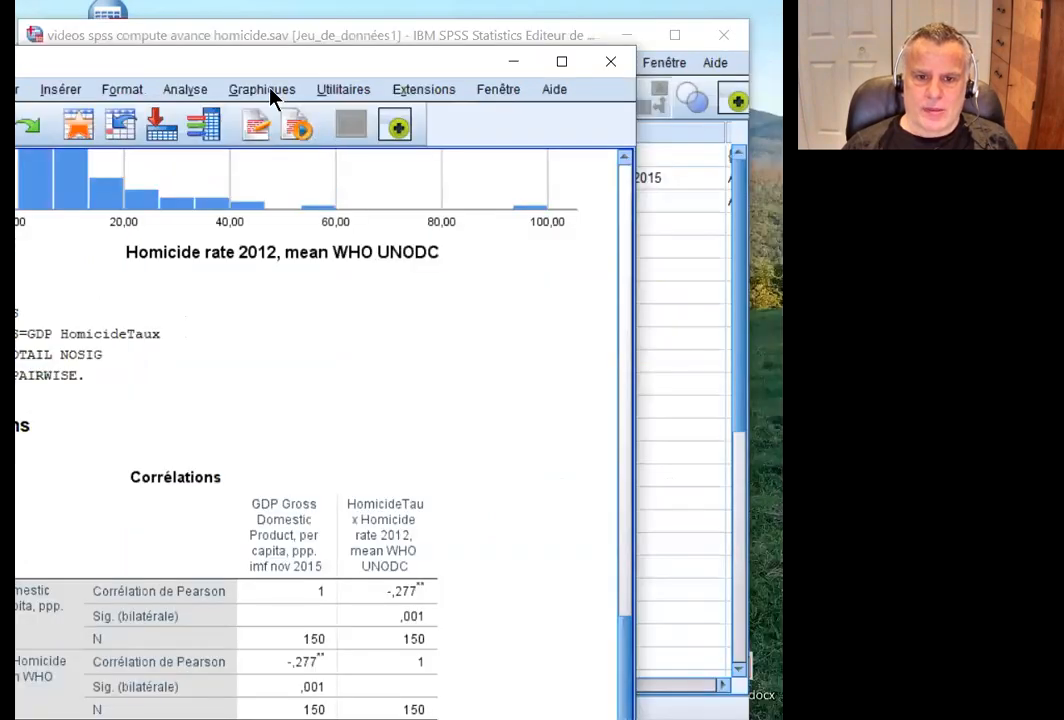
click(270, 88)
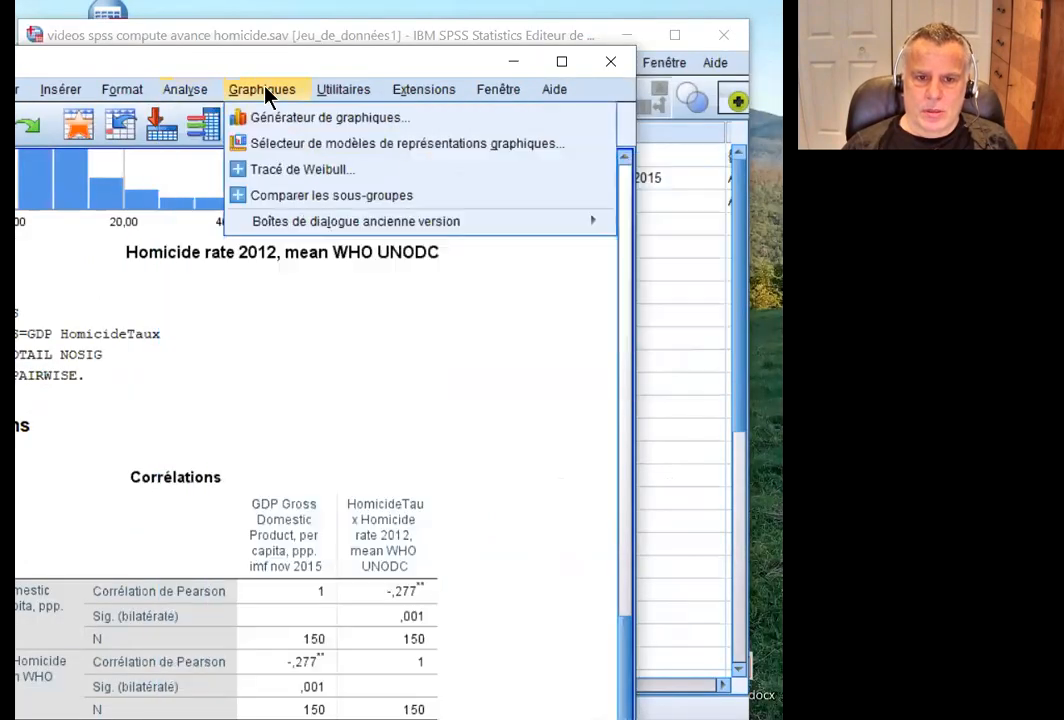
mouse_move(309, 221)
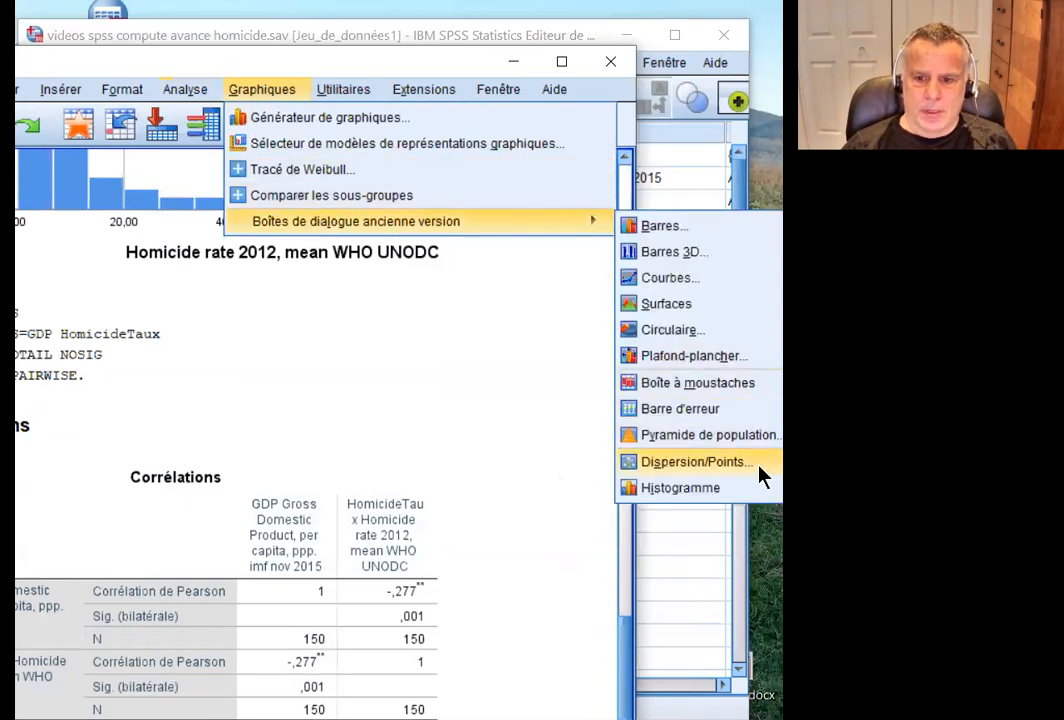
click(758, 467)
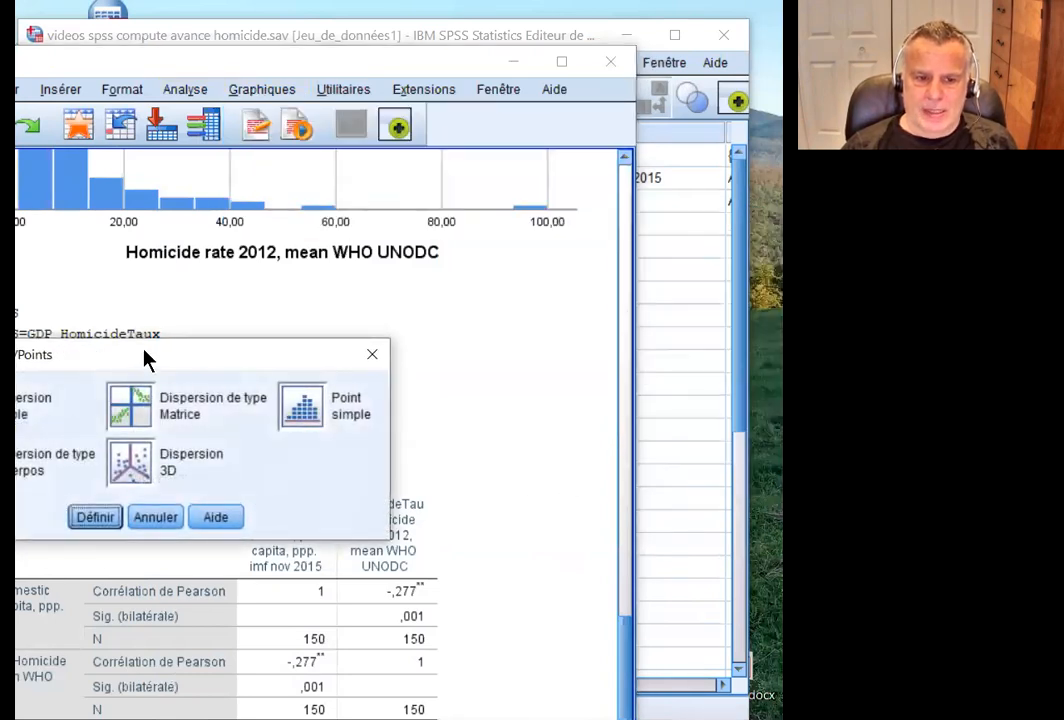
drag(144, 352, 292, 333)
click(249, 501)
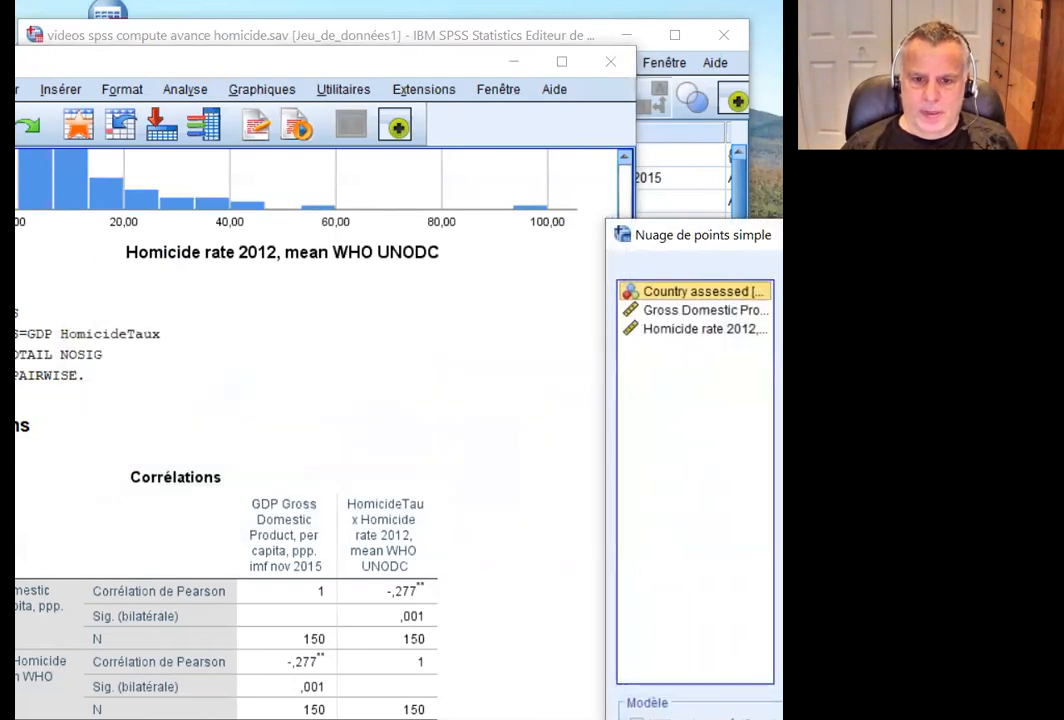
drag(908, 235, 324, 168)
click(115, 245)
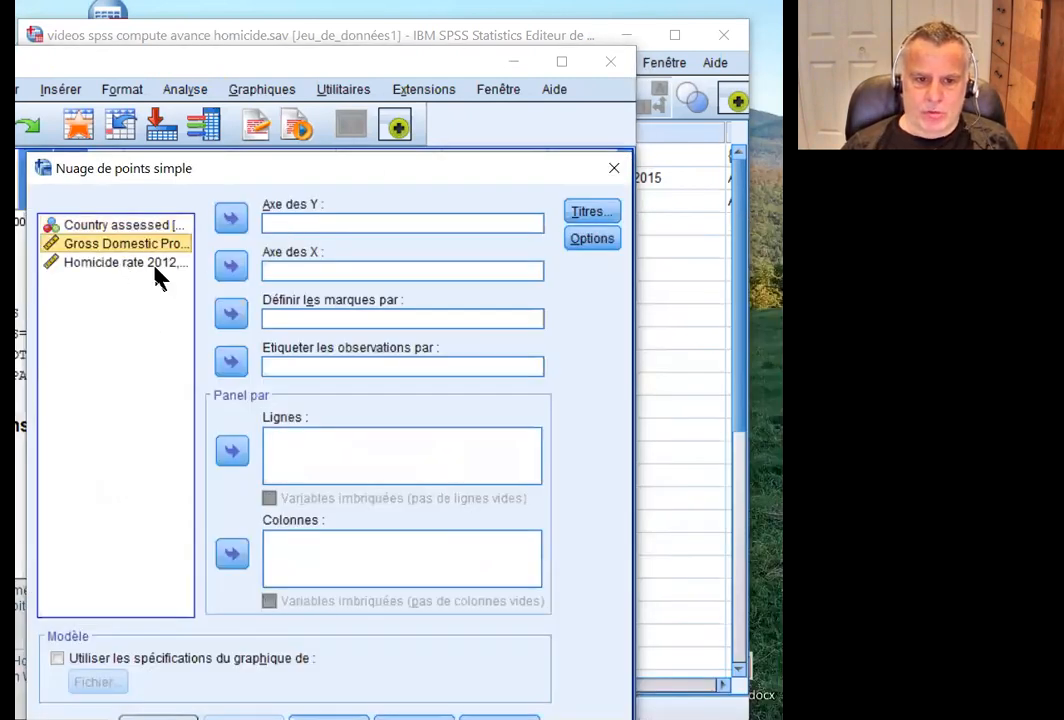
click(231, 266)
click(140, 250)
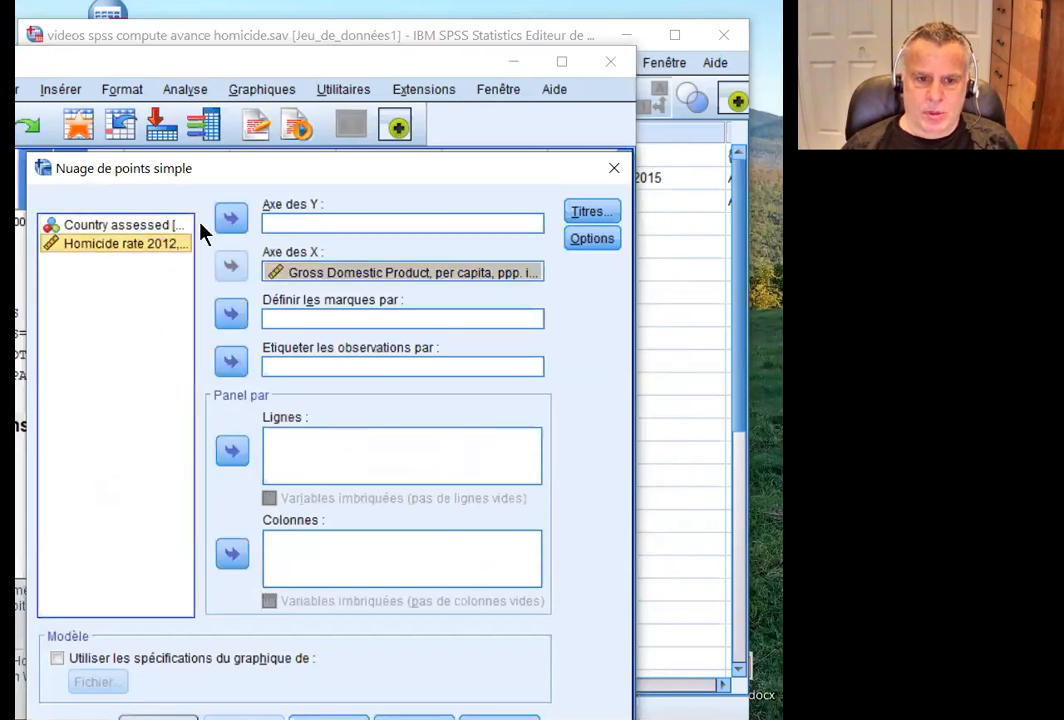
click(224, 217)
drag(288, 75, 356, 24)
drag(340, 158, 391, 78)
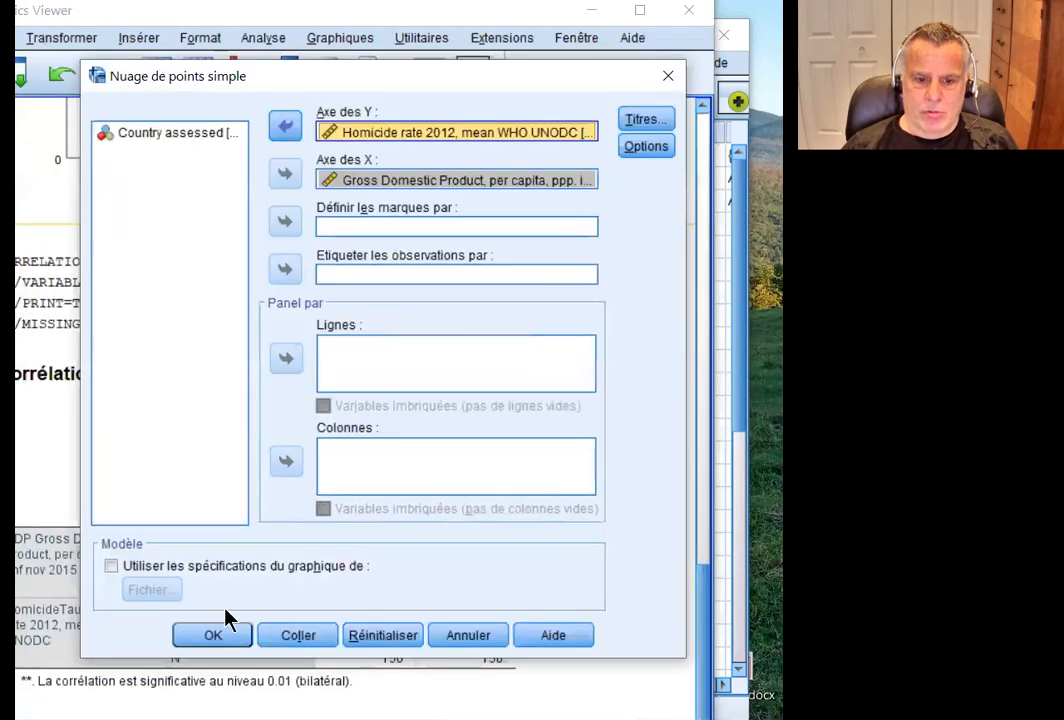
click(236, 636)
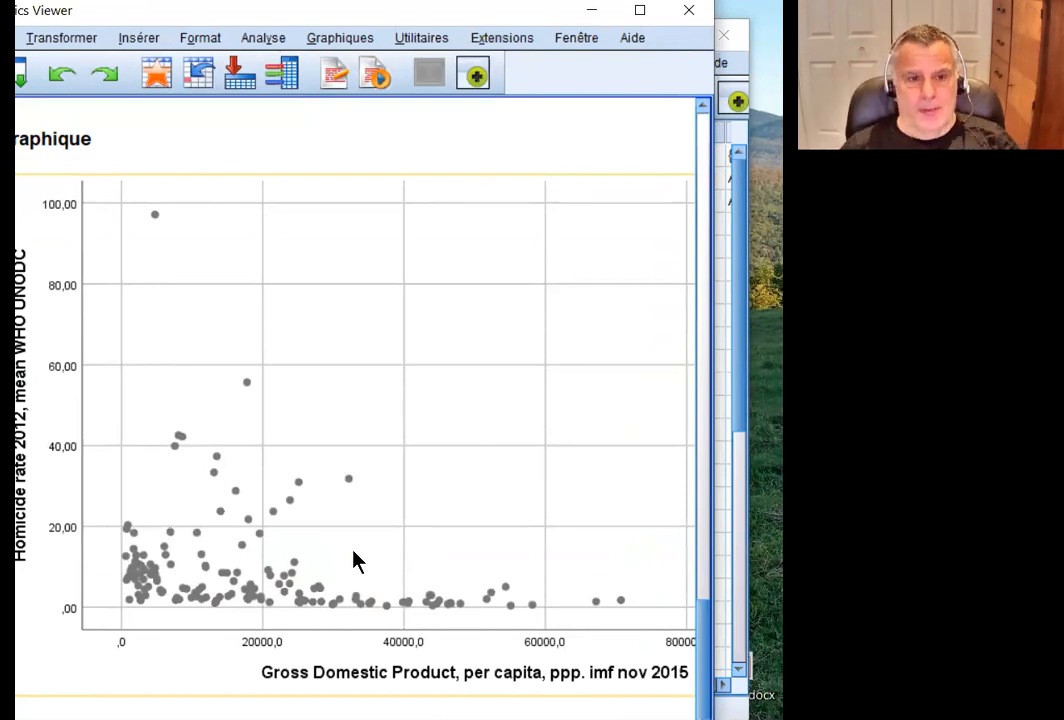
Open the variable computation settings and reset the leftover hom2 definition.
drag(212, 13, 465, 62)
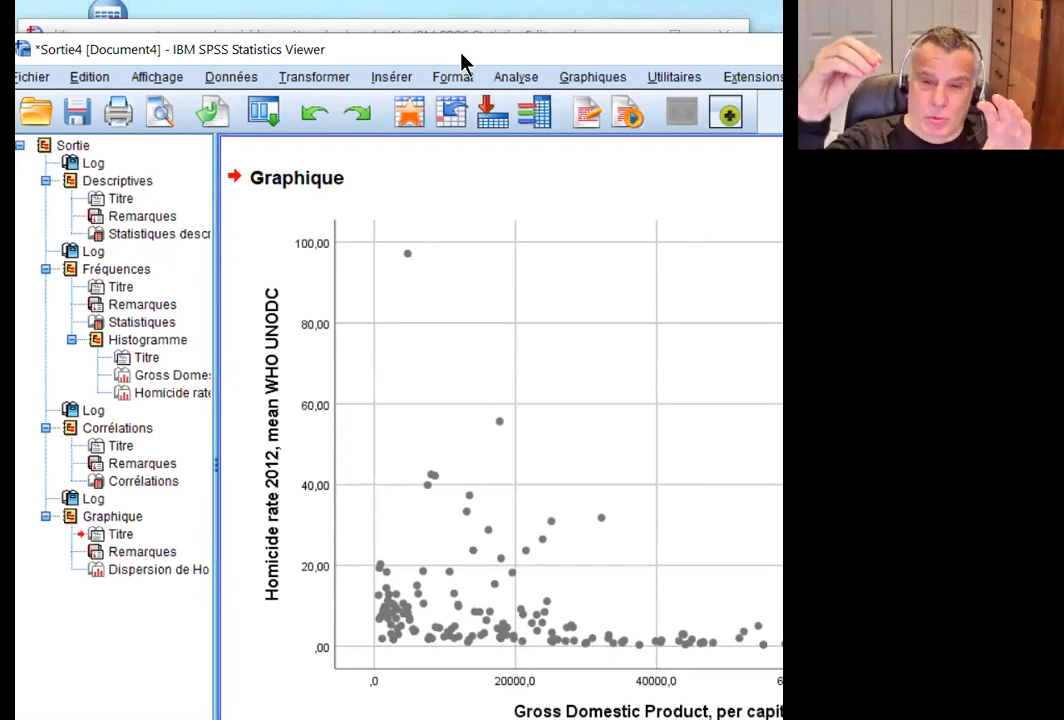
click(252, 82)
mouse_move(305, 78)
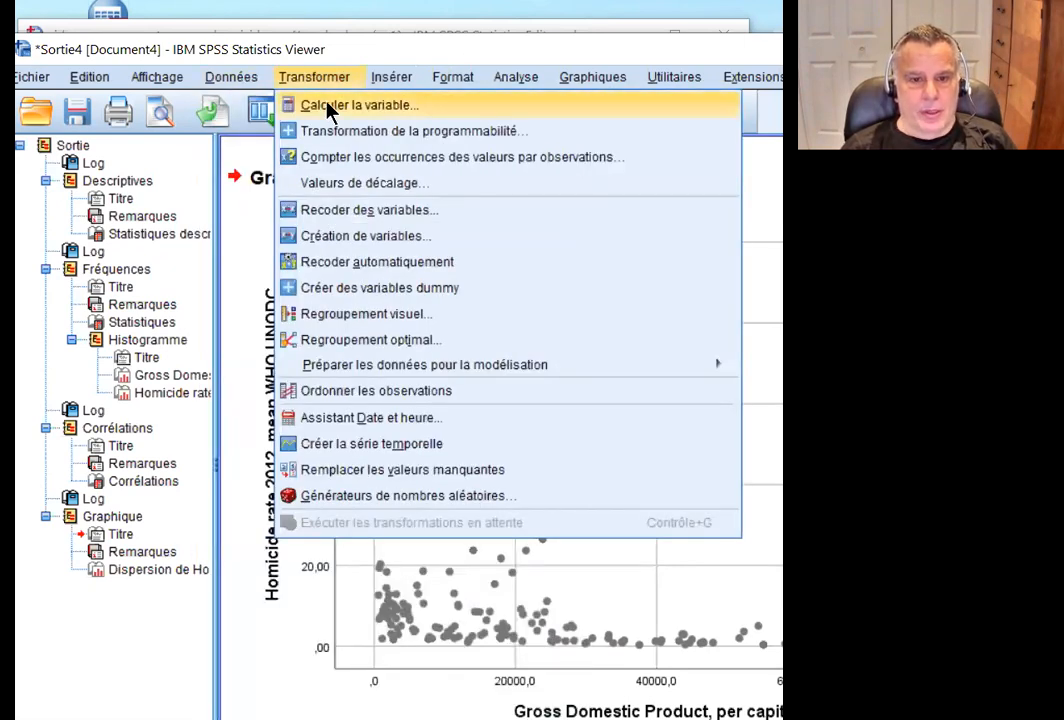
click(329, 106)
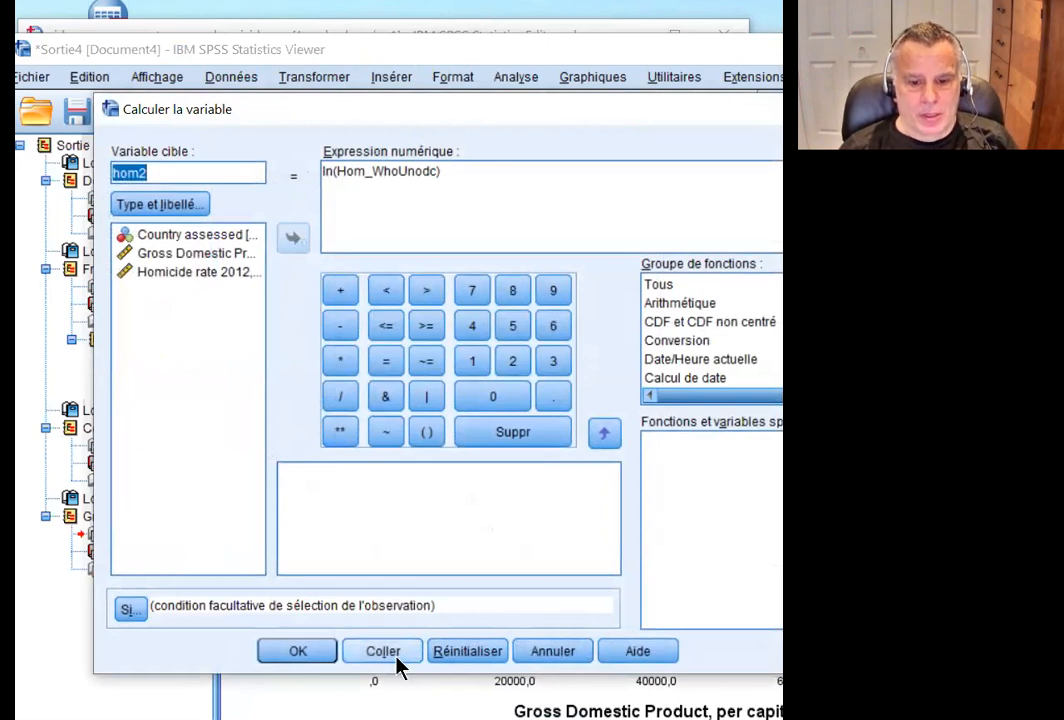
click(489, 660)
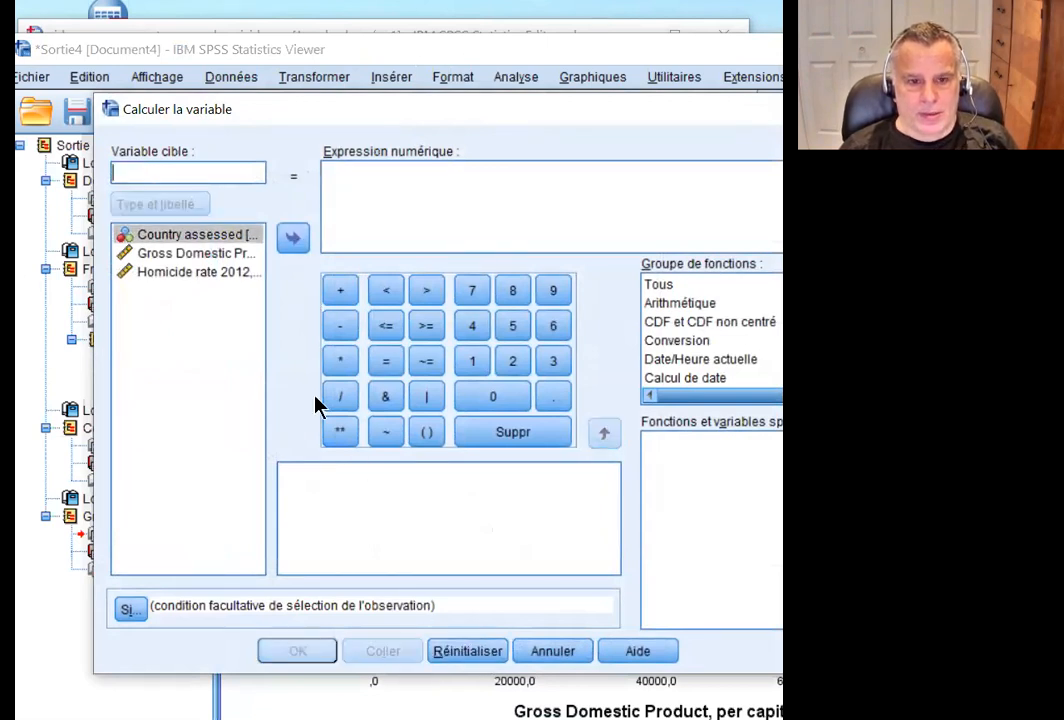
Compute a new variable L_GDP as the natural logarithm of GDP, using the expression ln(GDP).
click(213, 255)
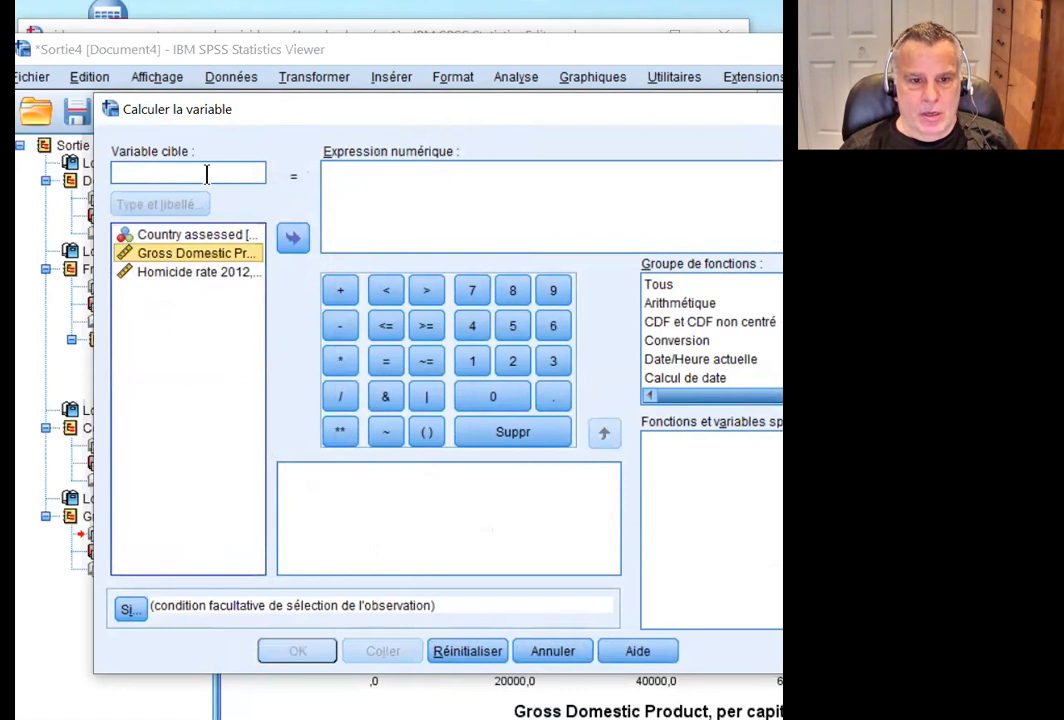
click(206, 174)
text(L)
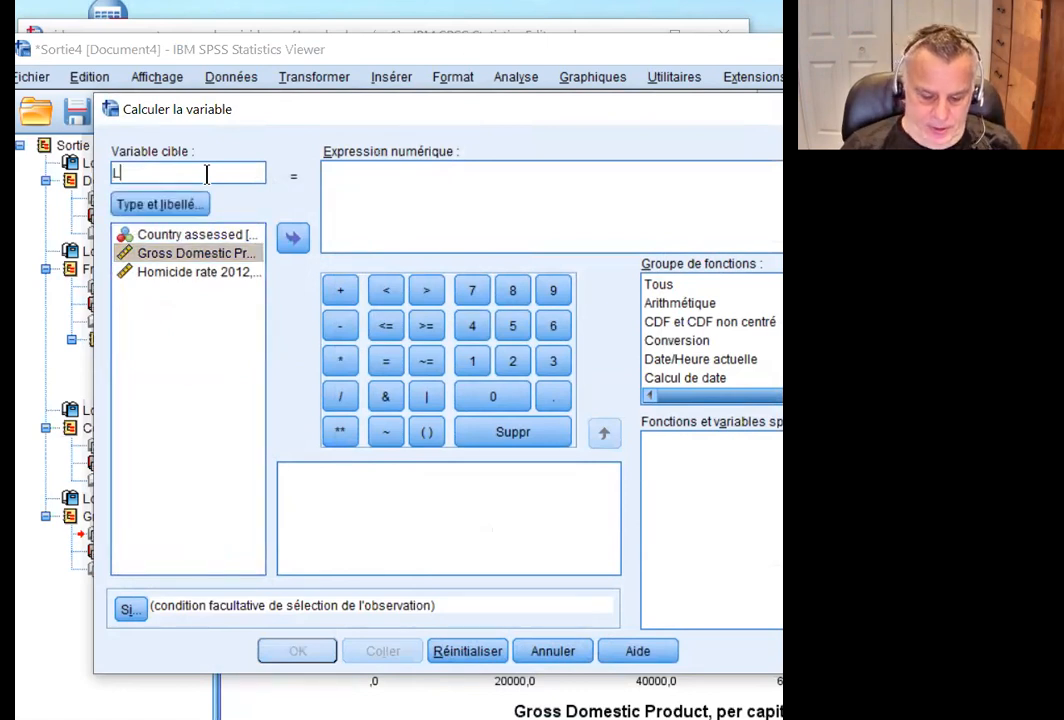
text(_GDP)
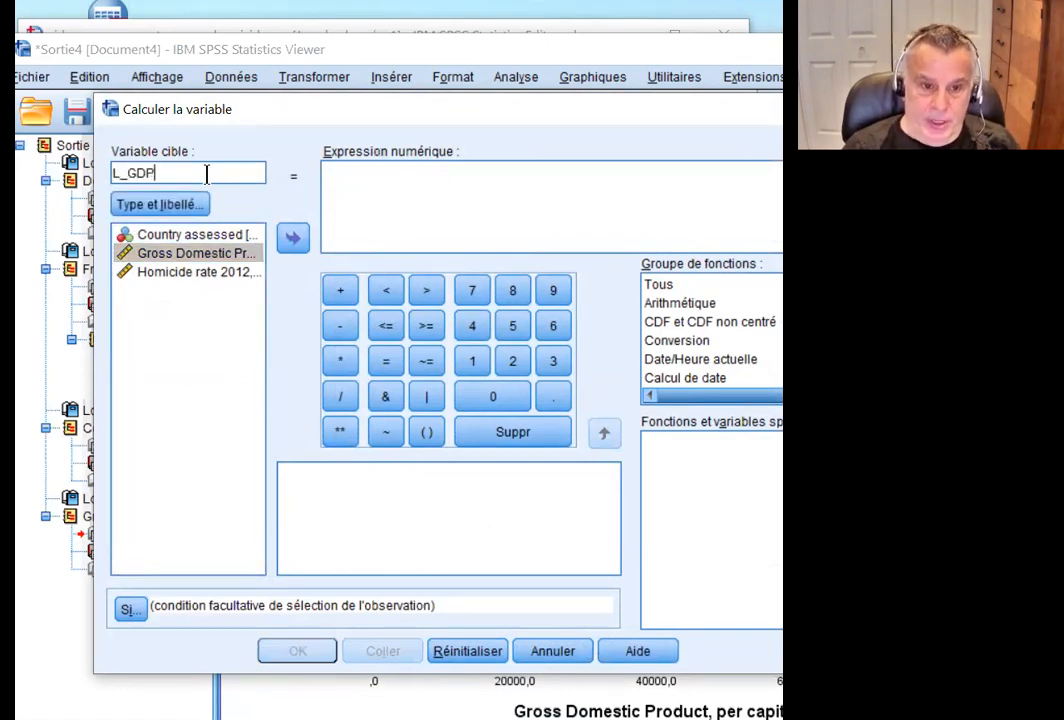
click(416, 180)
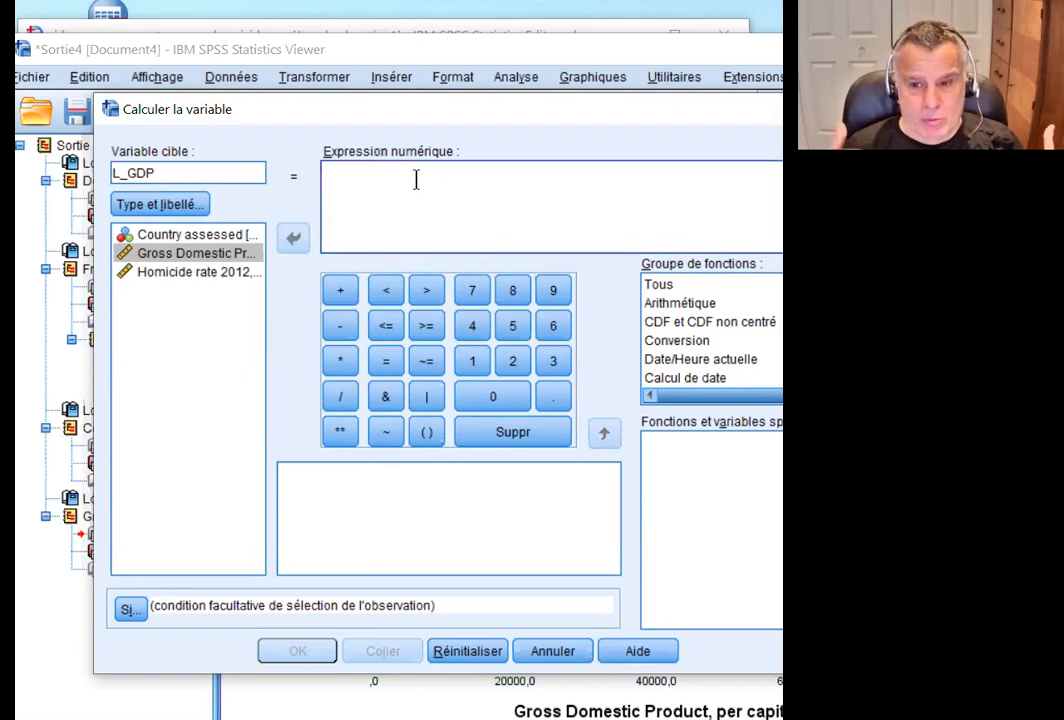
text(ln()
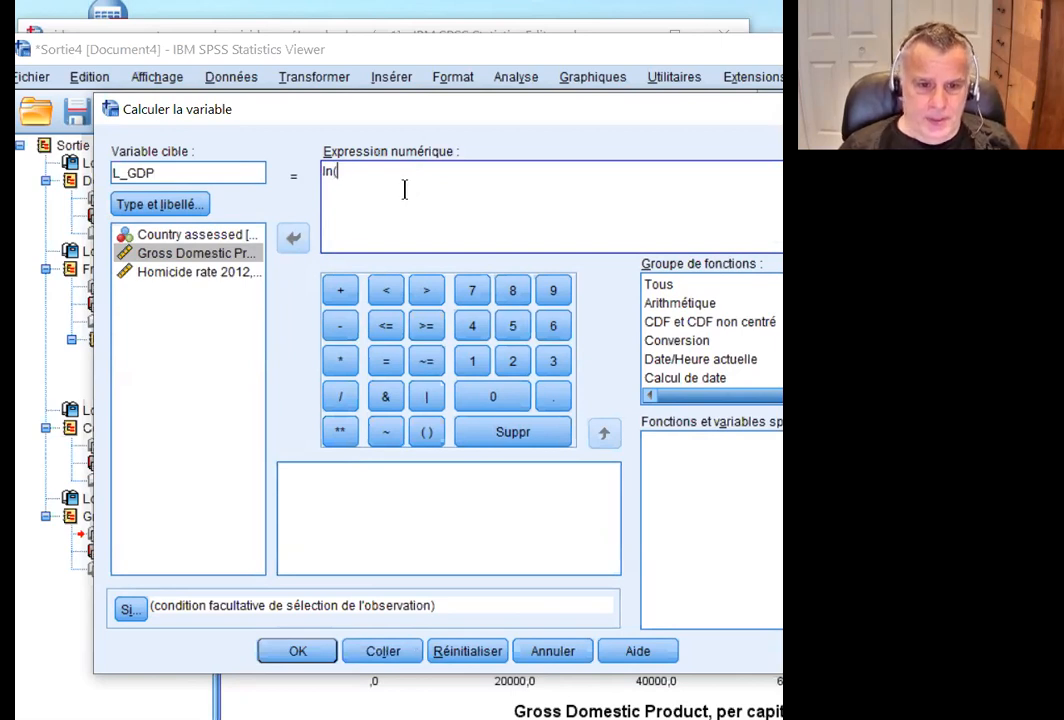
click(200, 255)
click(295, 243)
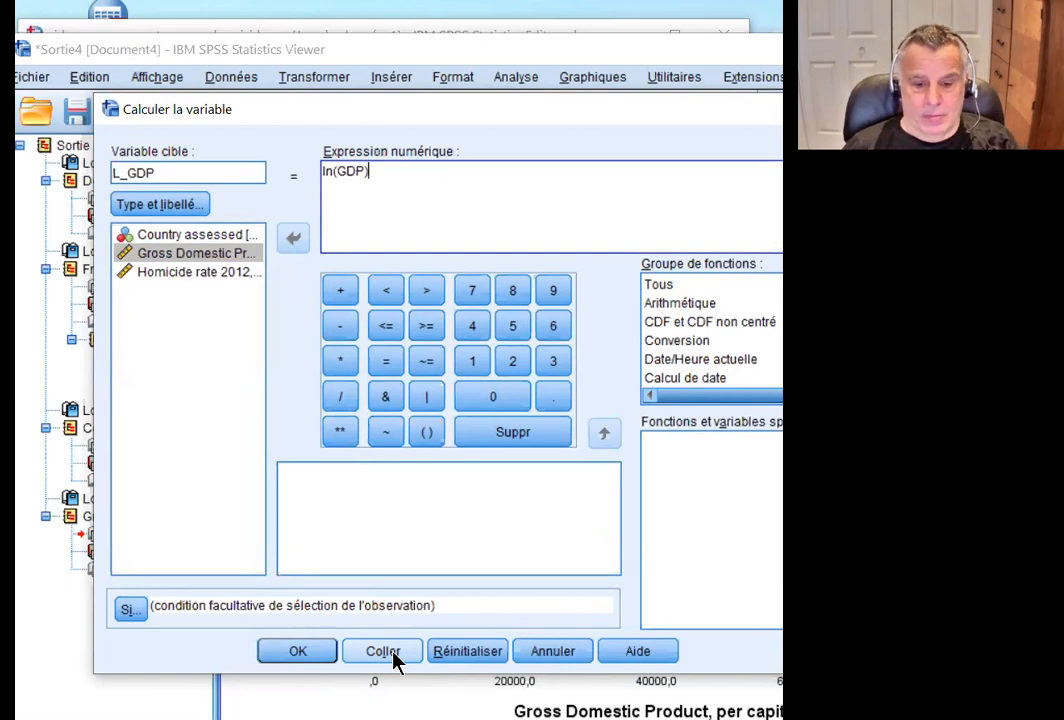
click(316, 658)
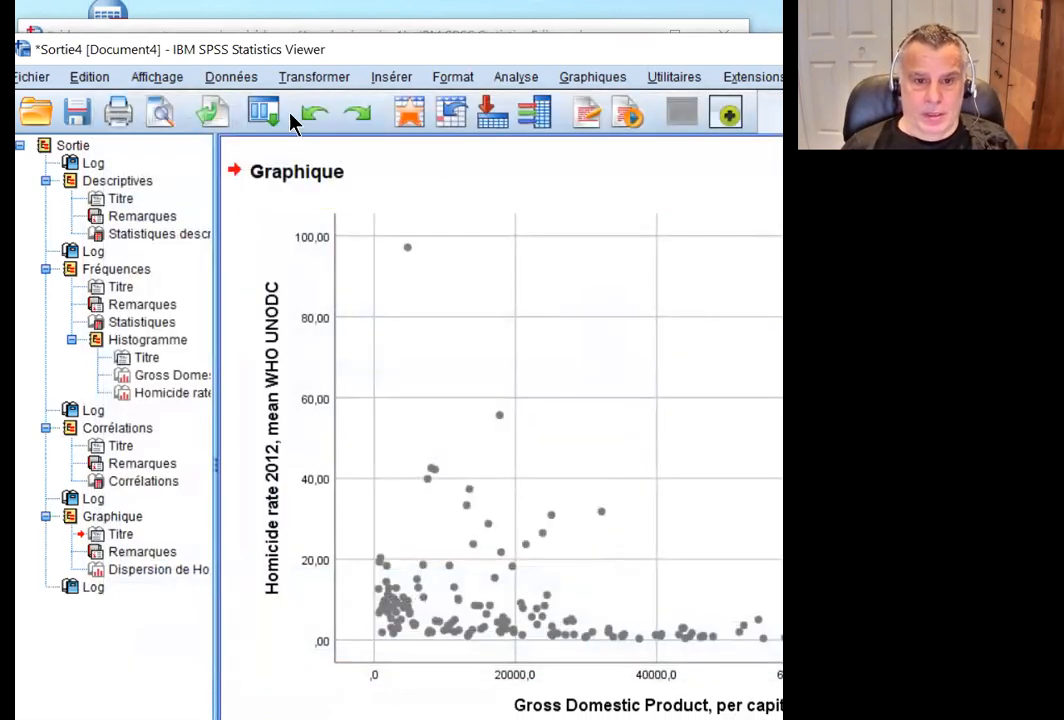
Open the variable computation settings and set the target variable name to L_hom.
click(215, 75)
mouse_move(314, 77)
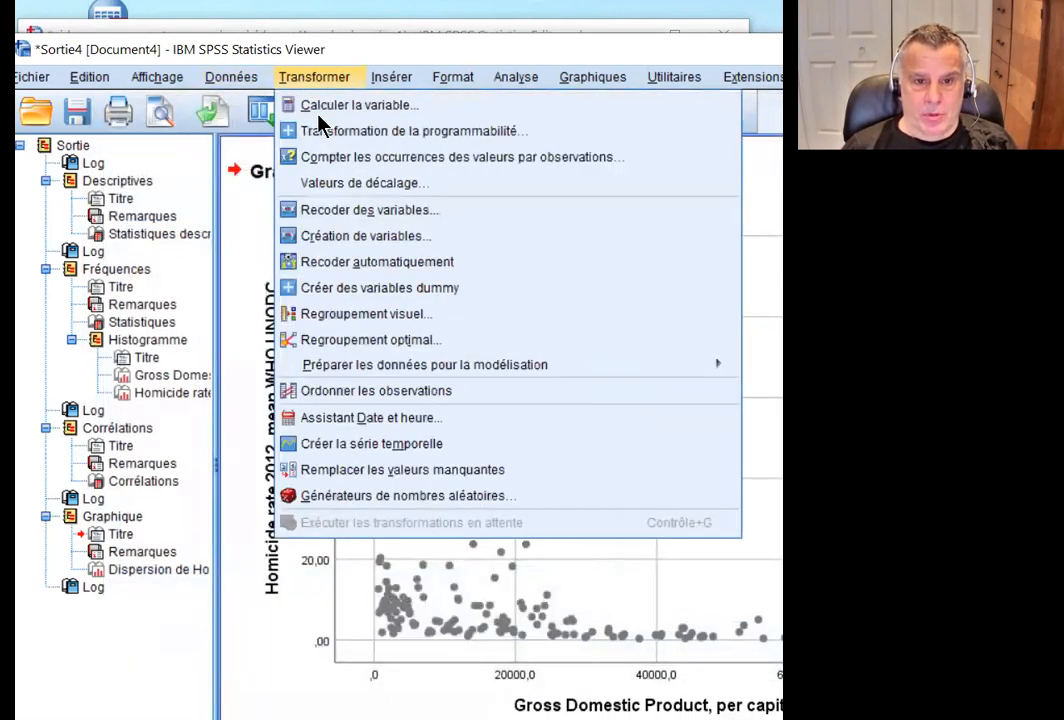
click(282, 105)
click(180, 172)
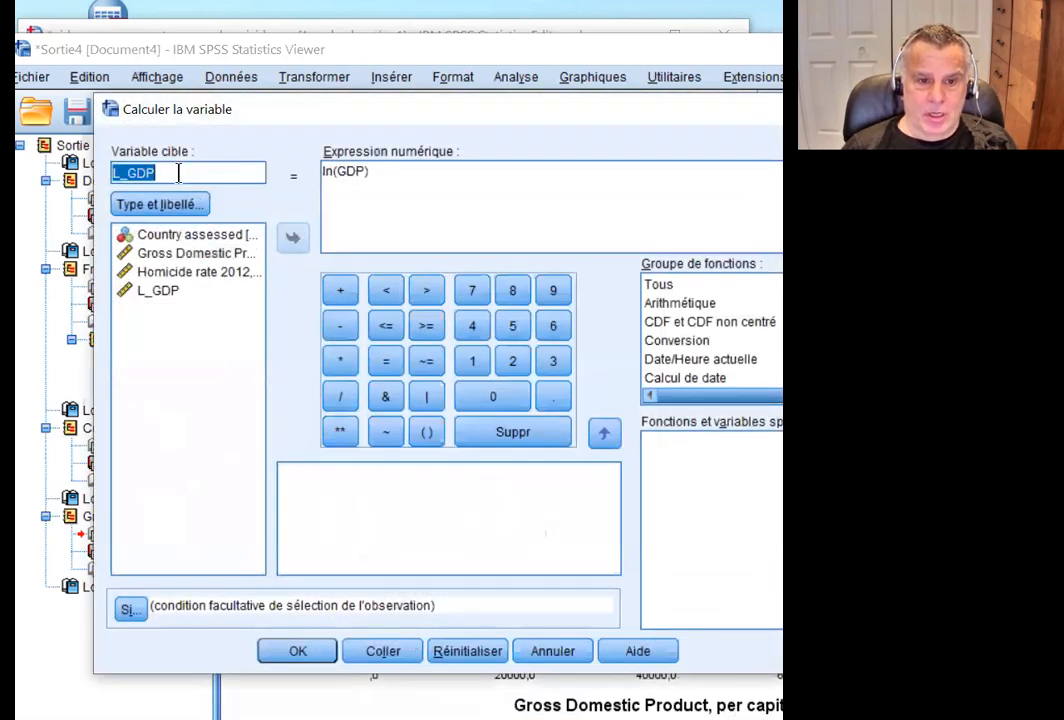
key(BackSpace)
key(BackSpace)
key(BackSpace)
text(hom)
Replace GDP with HomicideTaux in the expression to get ln(HomicideTaux), and compute the variable.
click(366, 175)
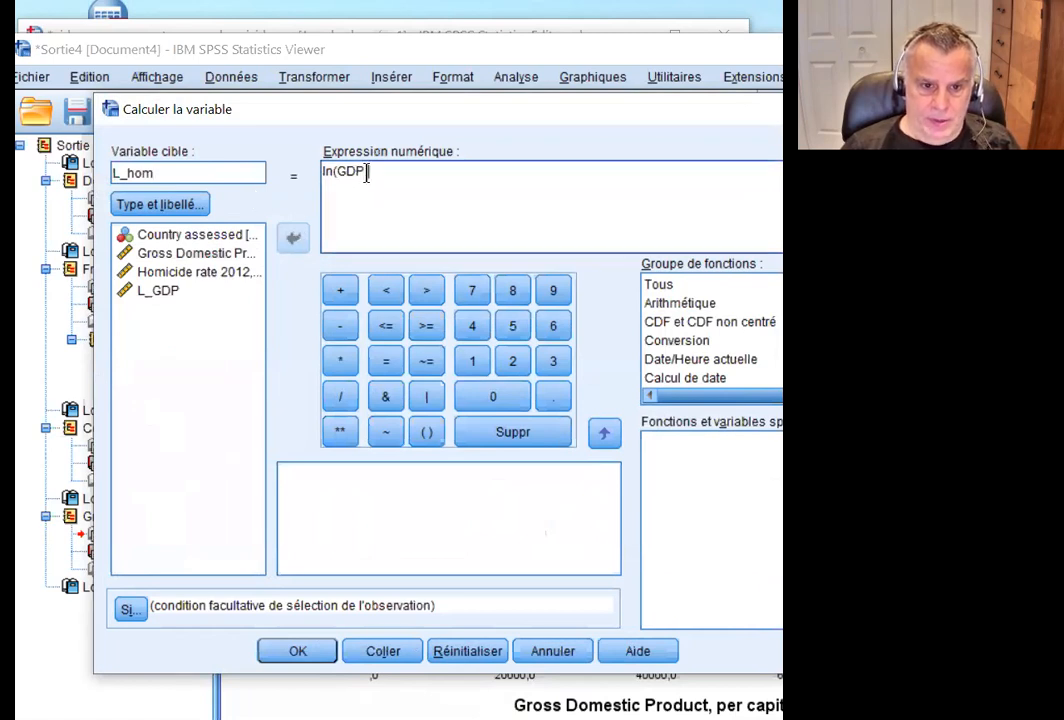
key(BackSpace)
key(BackSpace)
key(BackSpace)
click(203, 274)
click(291, 238)
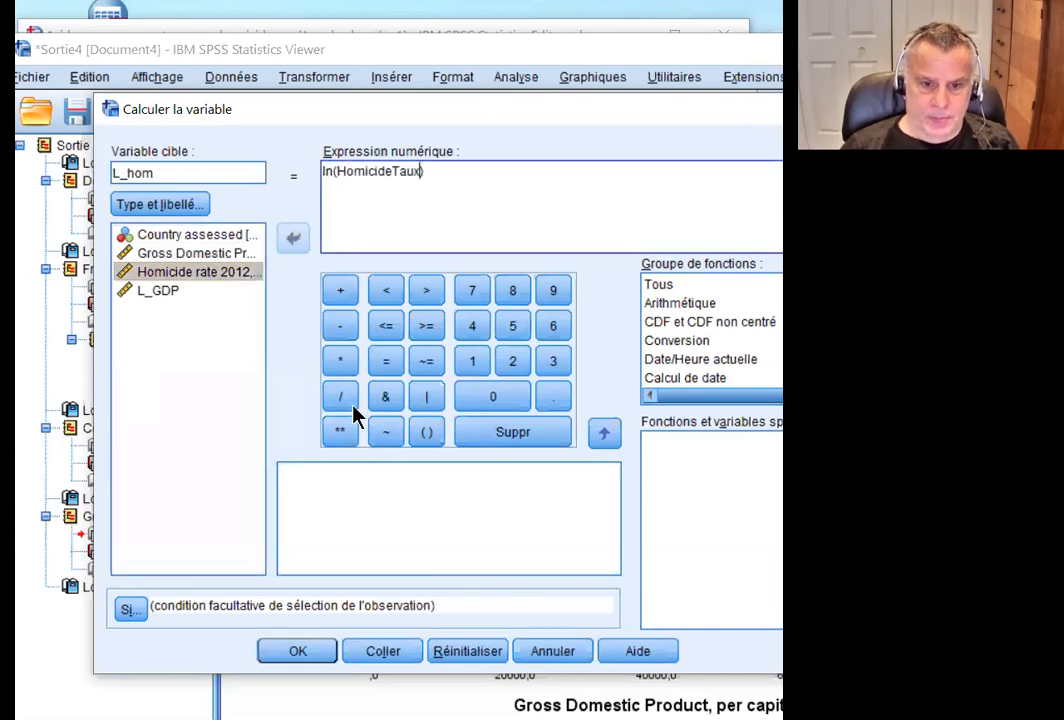
click(312, 655)
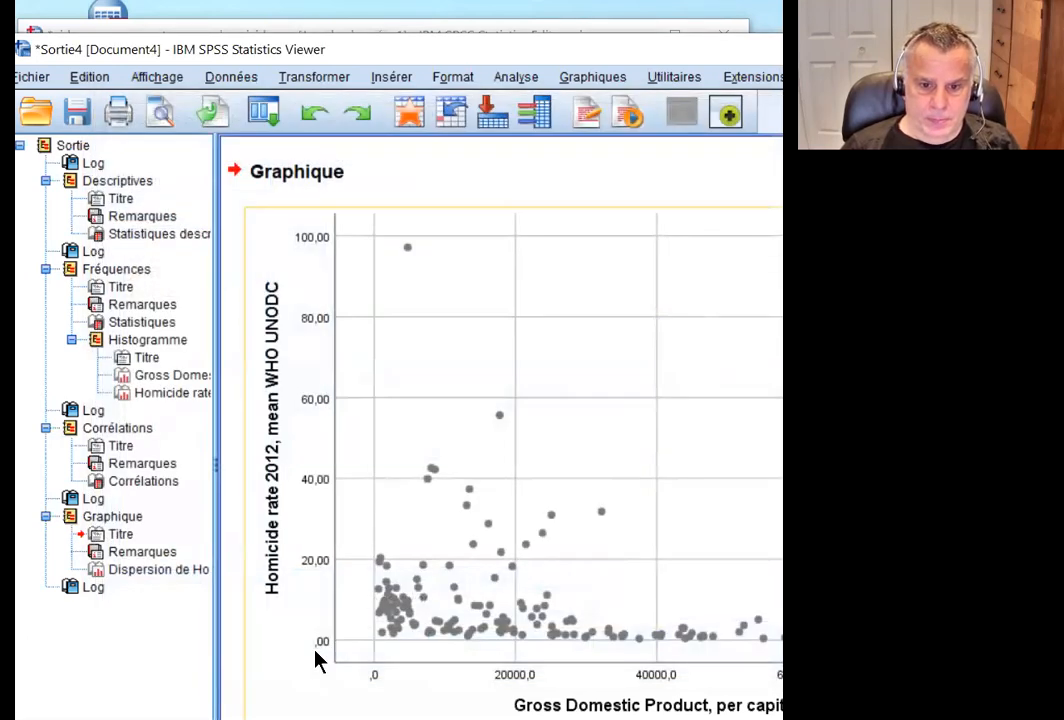
Open the Frequencies analysis and remove Gross Domestic Product and the homicide rate from the analysed variables.
click(314, 77)
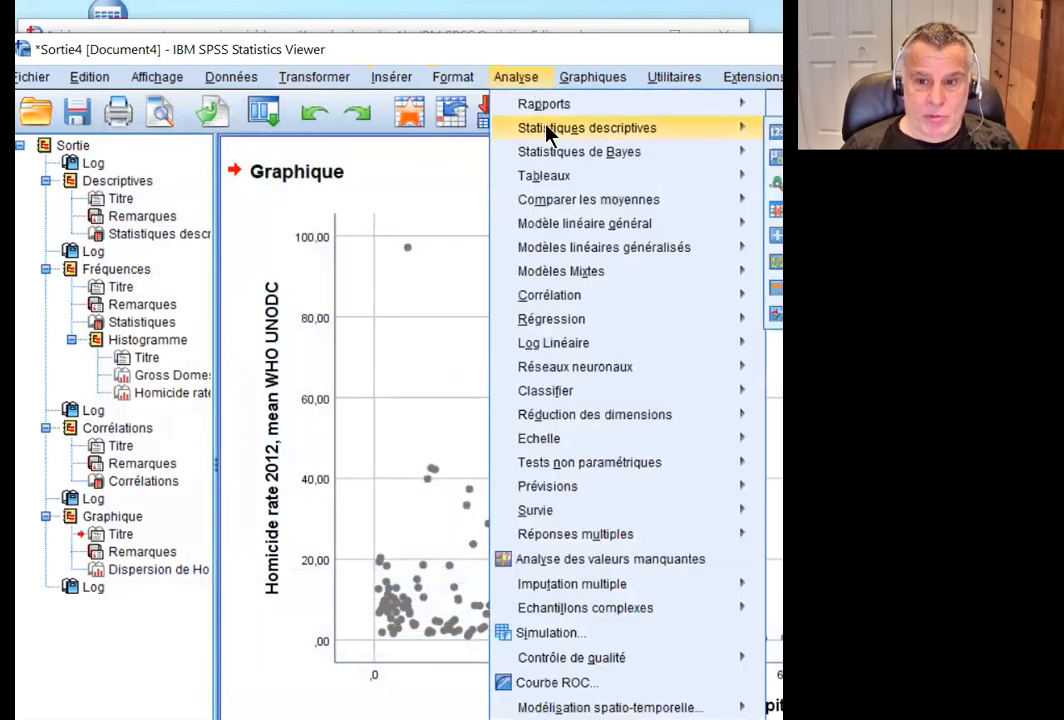
click(481, 60)
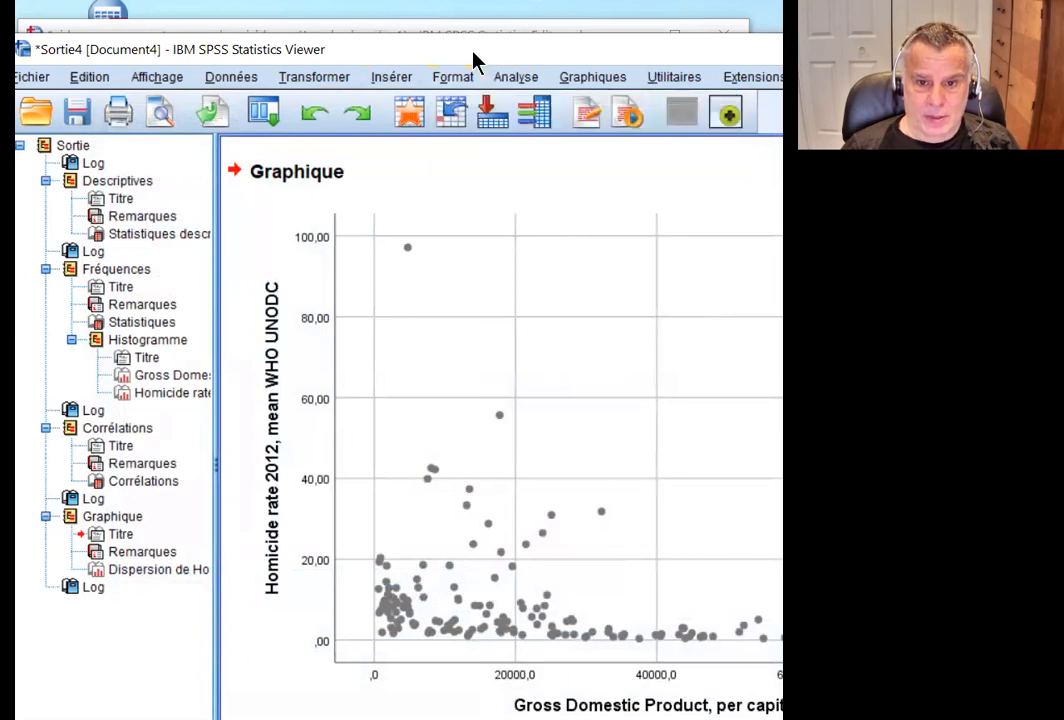
drag(470, 59, 256, 154)
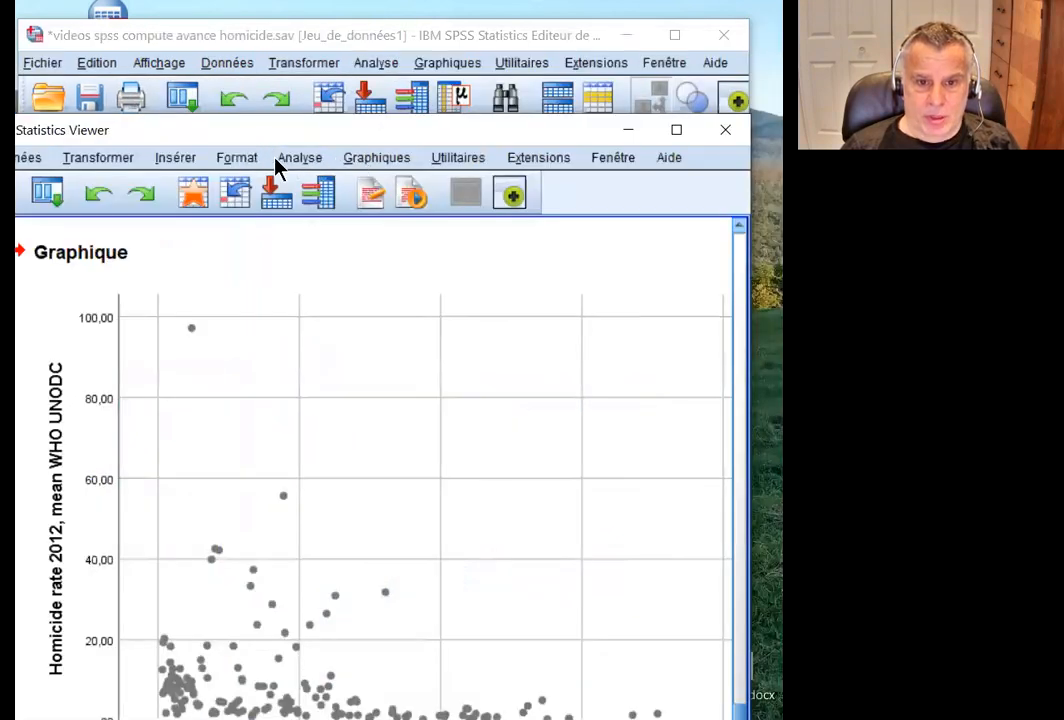
click(297, 160)
mouse_move(297, 180)
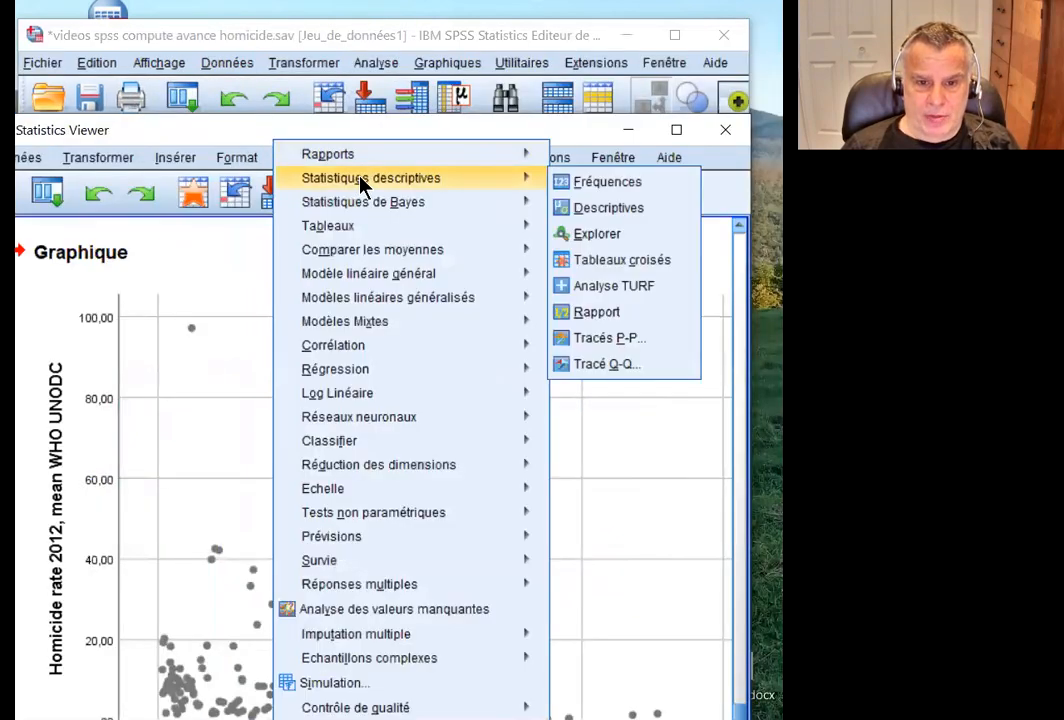
click(600, 182)
click(360, 232)
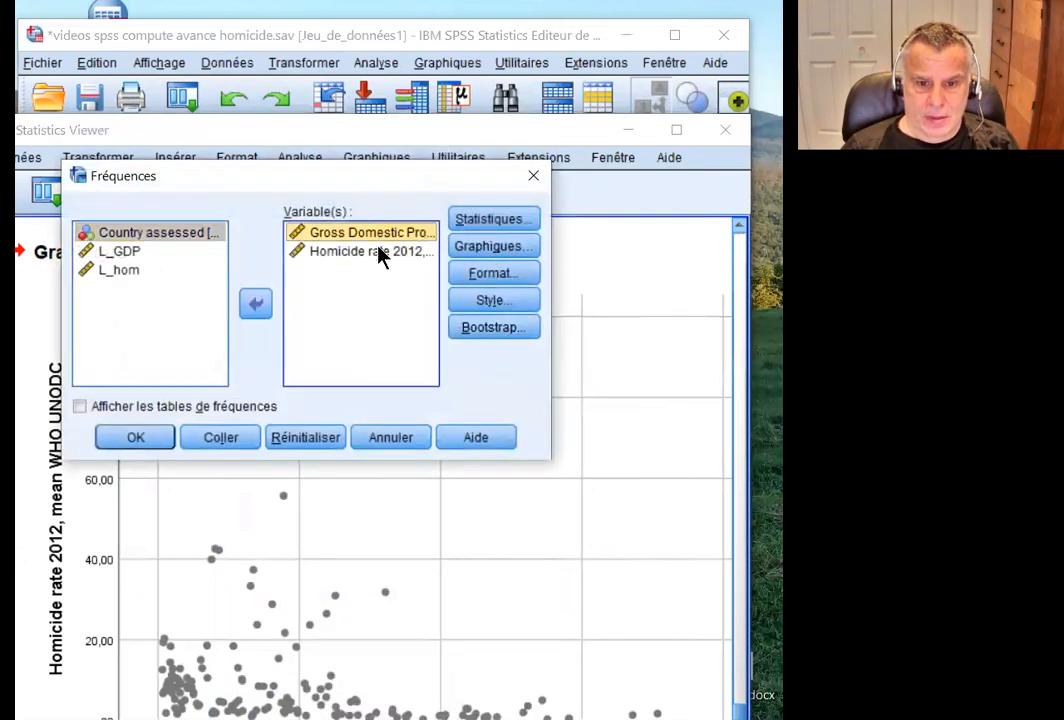
shift+click(380, 251)
click(256, 303)
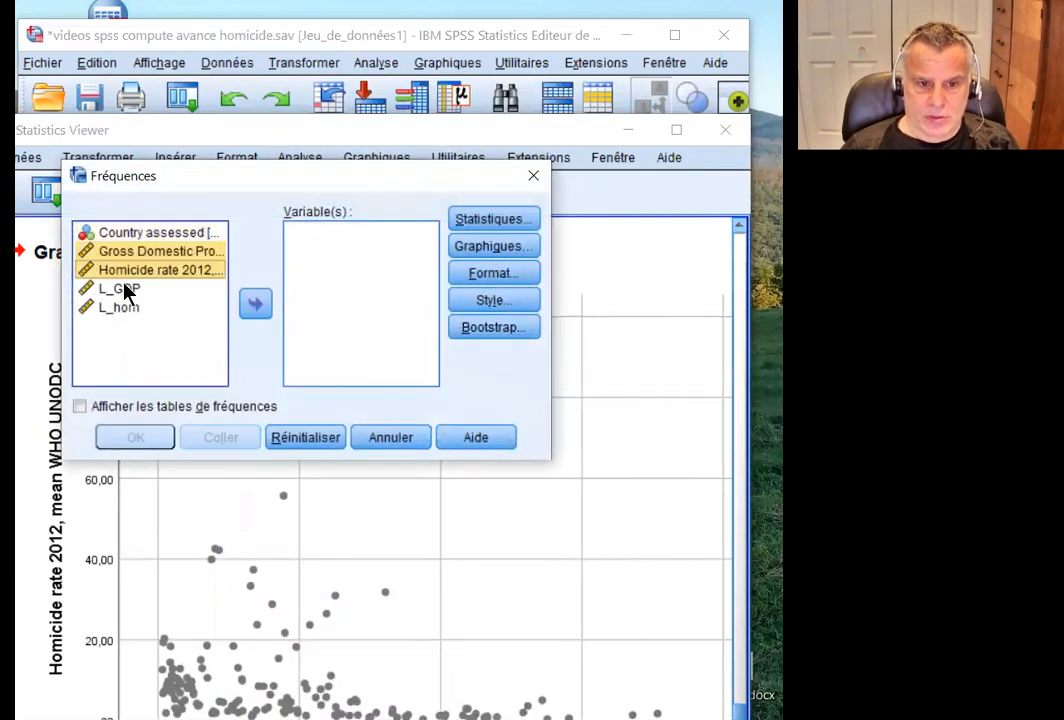
Run Frequencies on L_GDP and L_hom without frequency tables, and bring both histograms into view.
click(120, 289)
shift+click(120, 307)
click(256, 303)
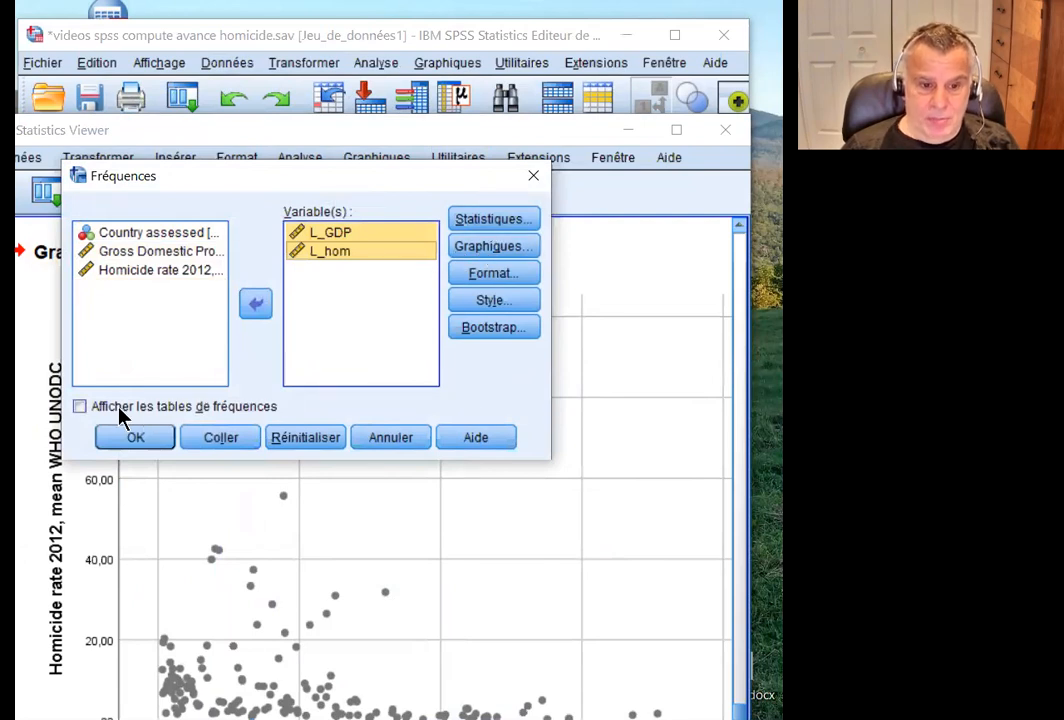
click(166, 440)
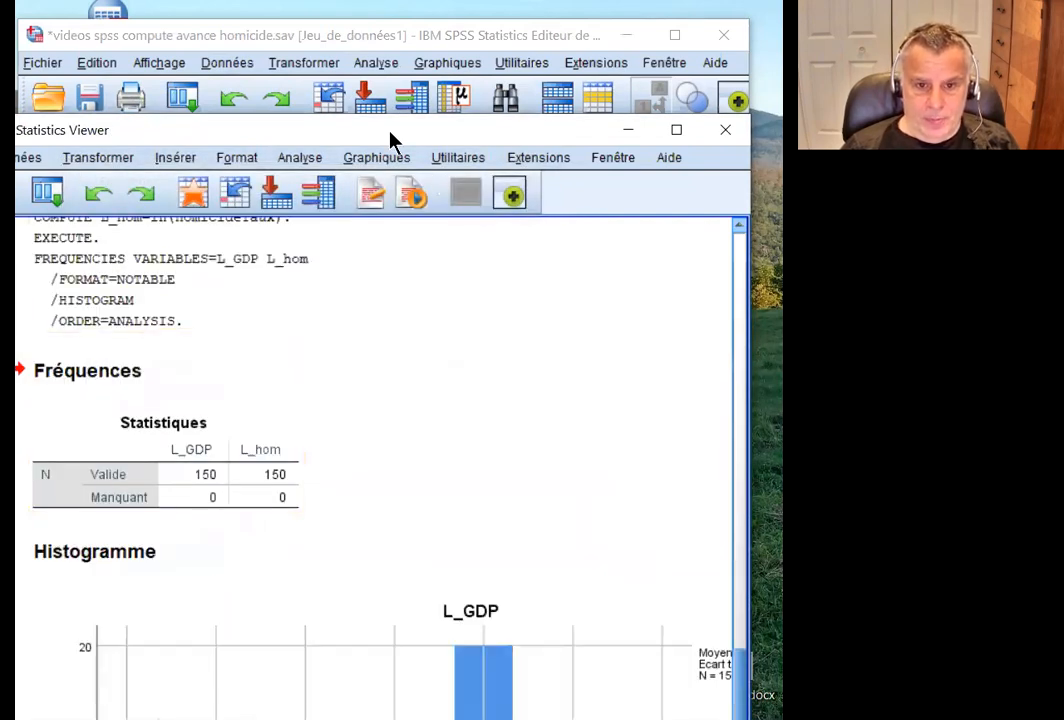
drag(385, 124, 335, 0)
scroll(372, 243, down, 3)
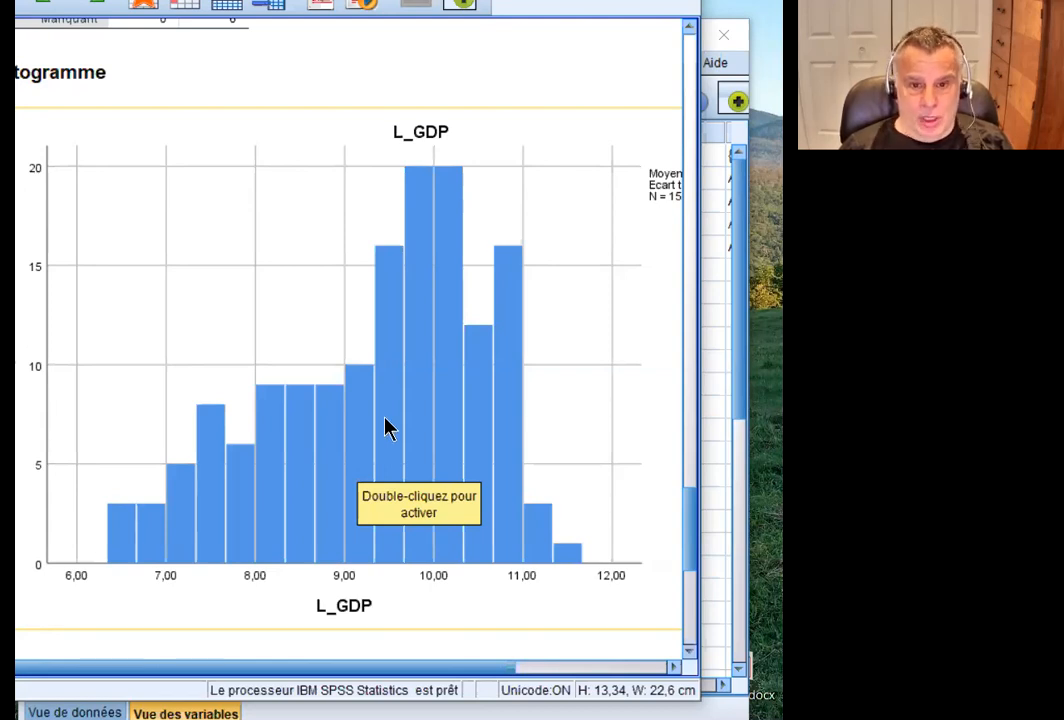
scroll(388, 428, down, 10)
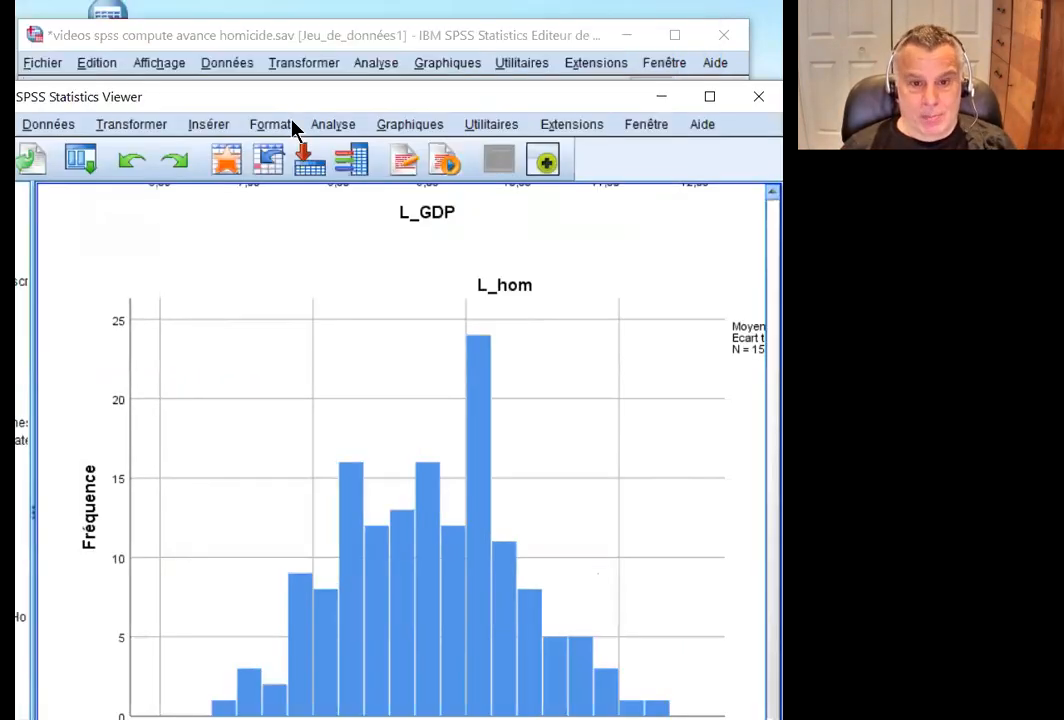
Open the bivariate correlation analysis and remove Gross Domestic Product and the homicide rate from its variables.
double_click(295, 100)
click(445, 91)
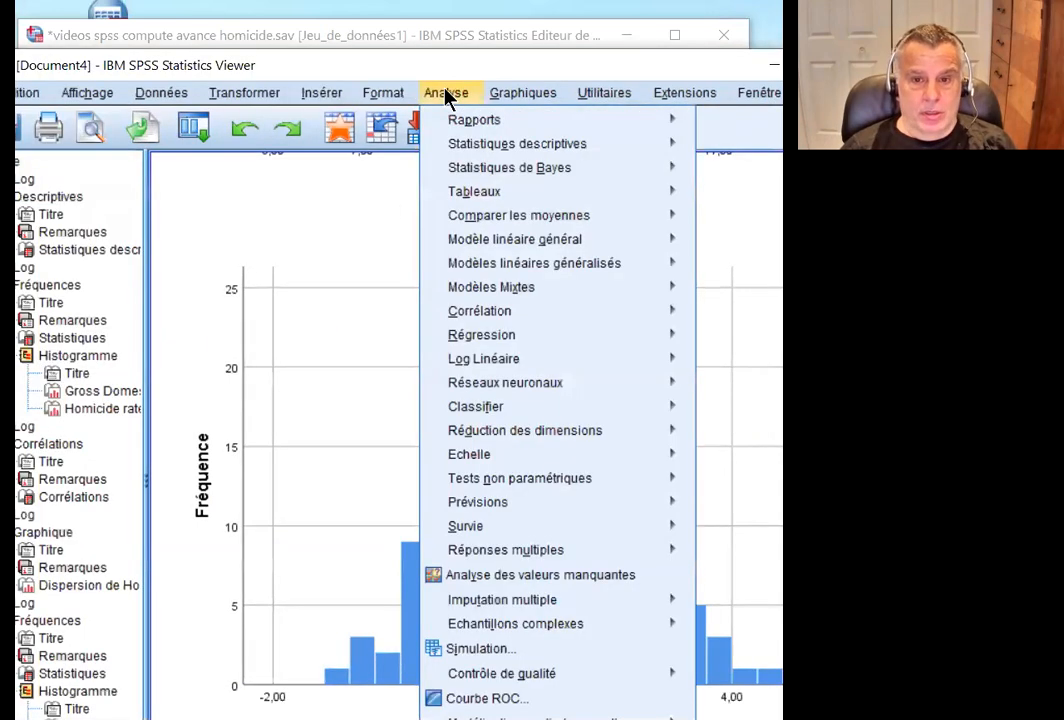
mouse_move(640, 311)
click(700, 313)
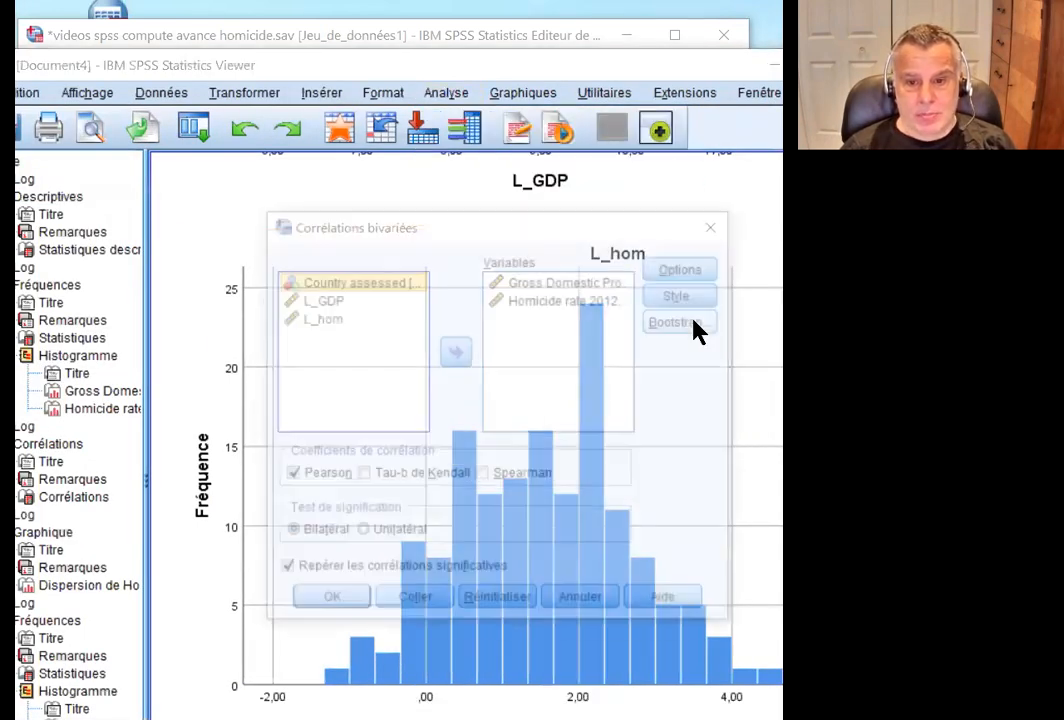
click(534, 290)
shift+click(520, 301)
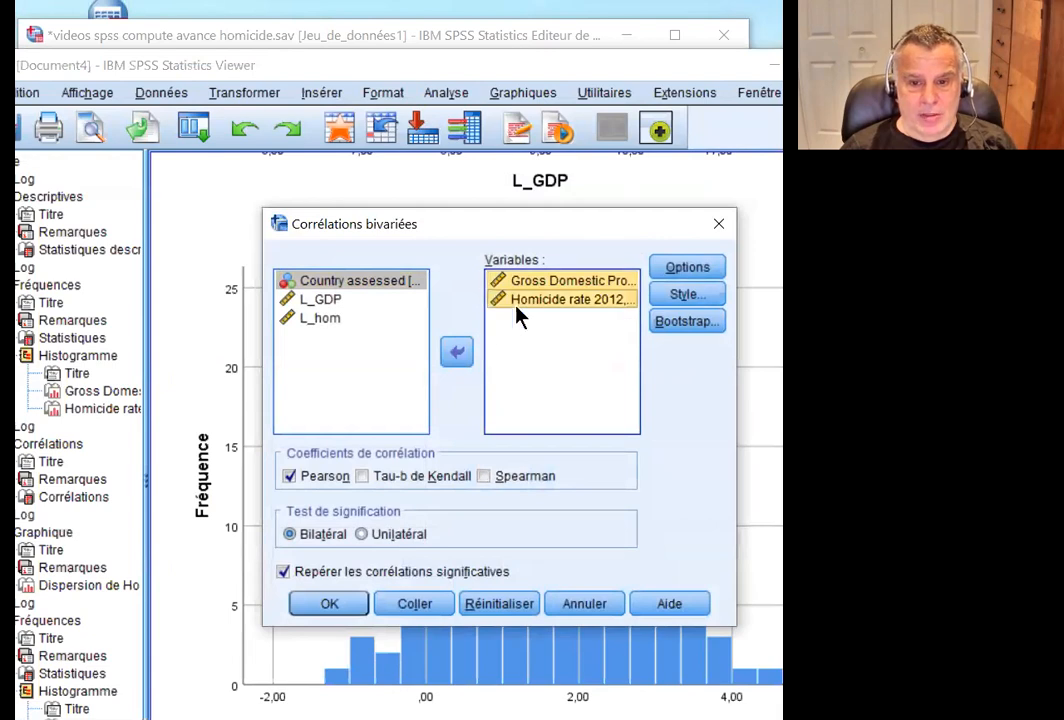
click(456, 351)
Run a two-tailed Pearson correlation between L_GDP and L_hom and bring the correlation table into view.
click(347, 338)
shift+click(322, 356)
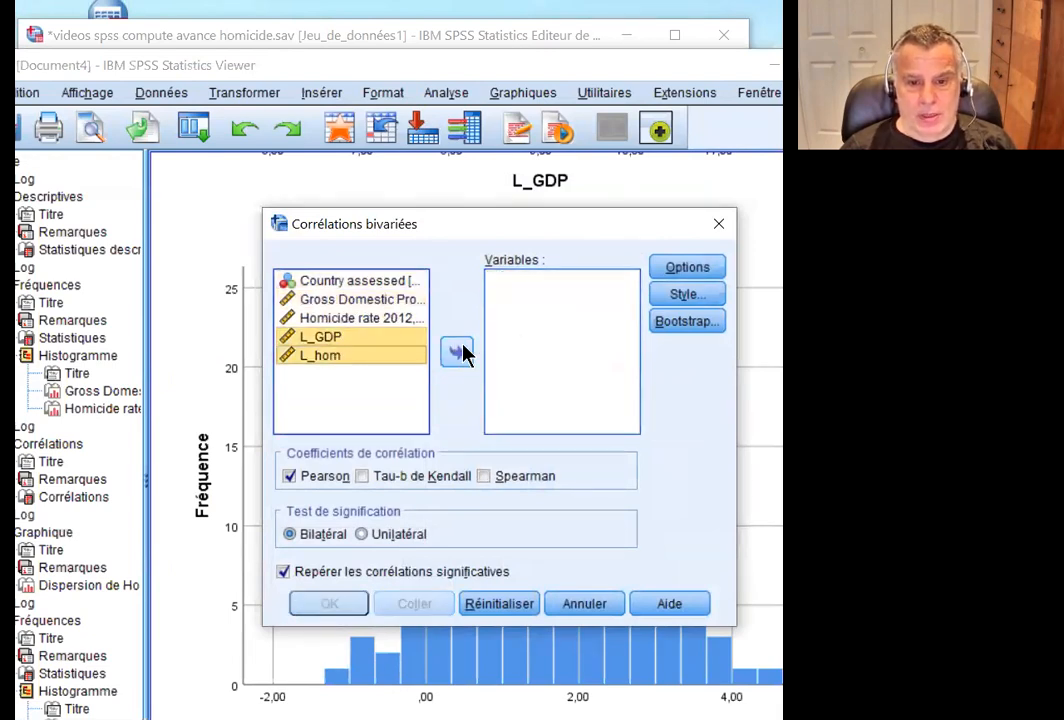
click(456, 351)
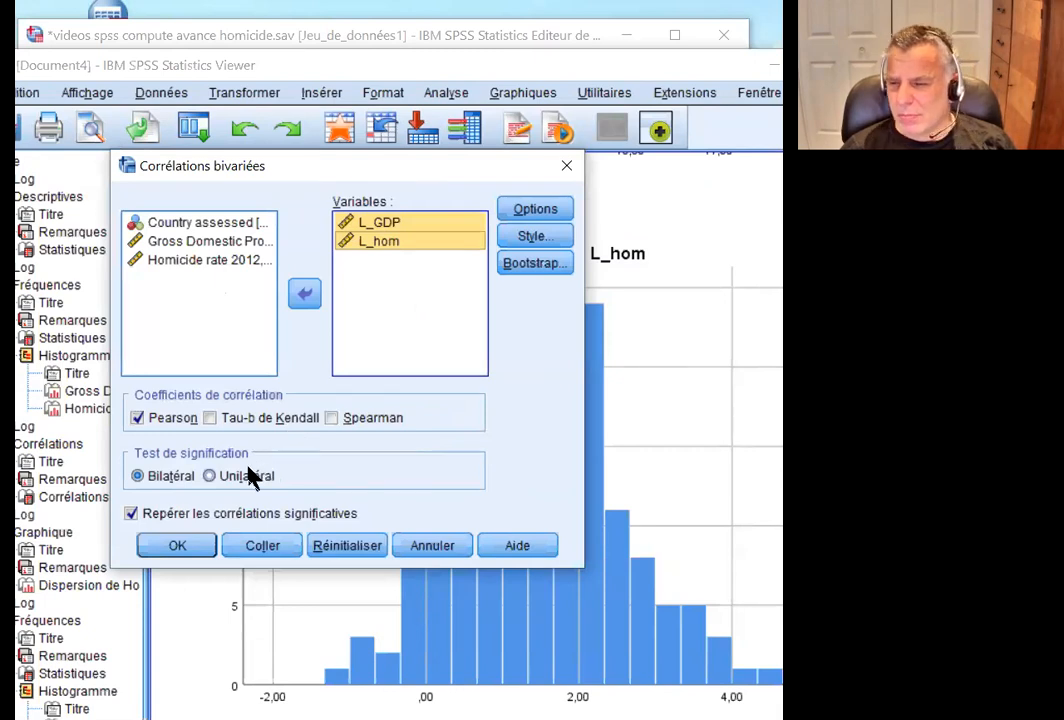
click(195, 547)
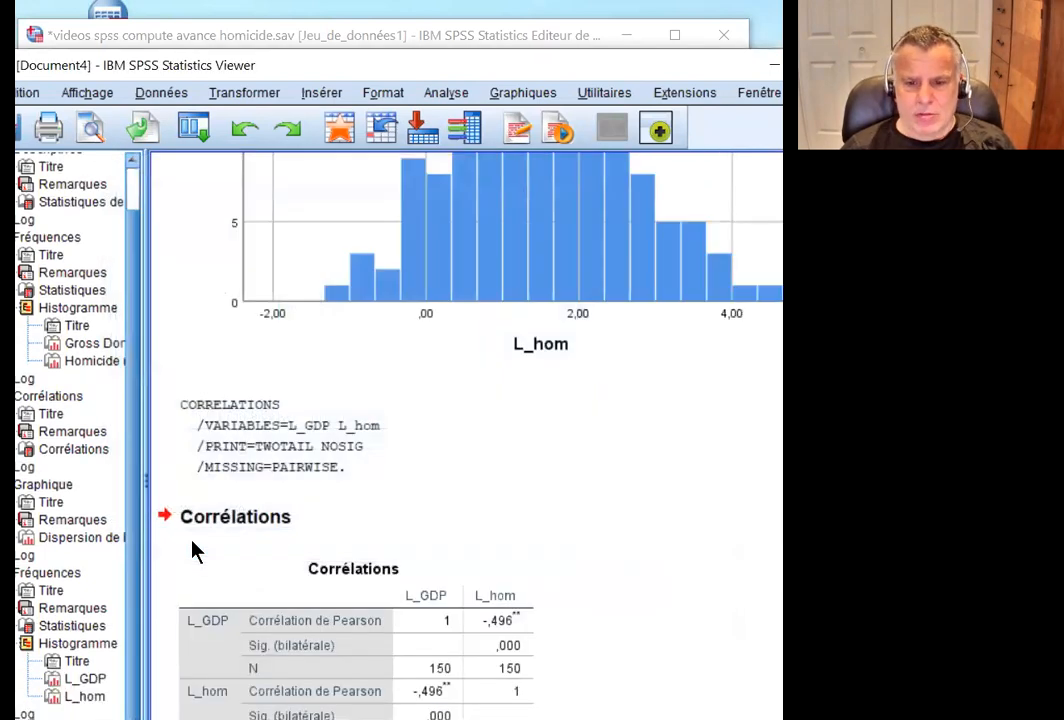
scroll(453, 500, down, 1)
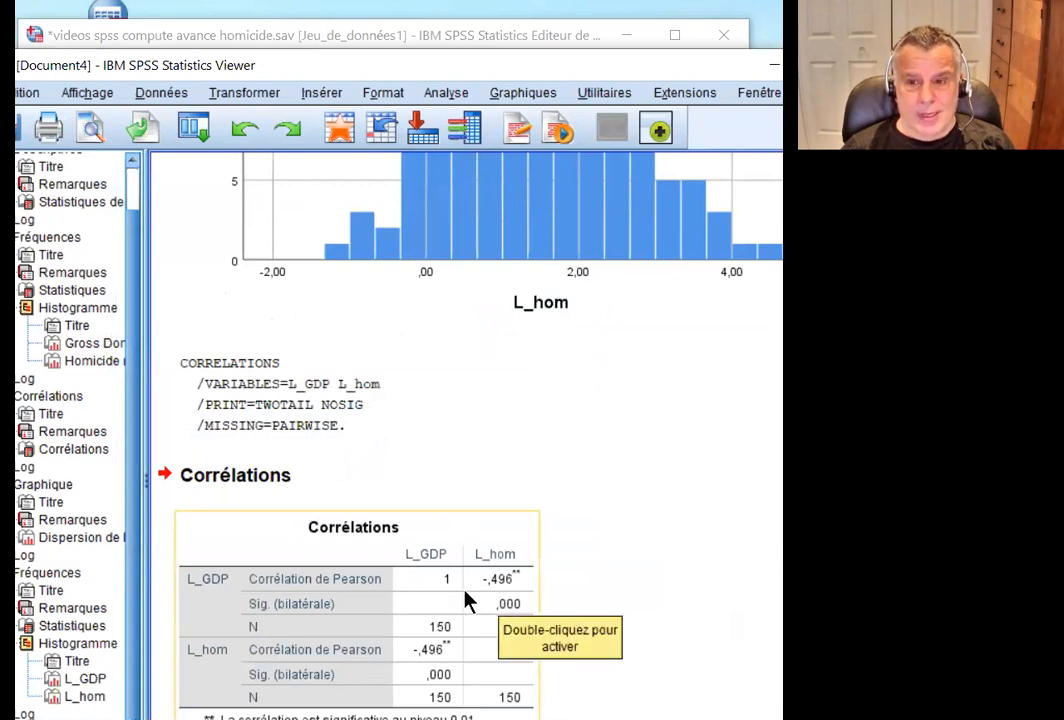
Start defining a simple scatterplot and clear the Gross Domestic Product and homicide rate variables from its axes.
click(444, 92)
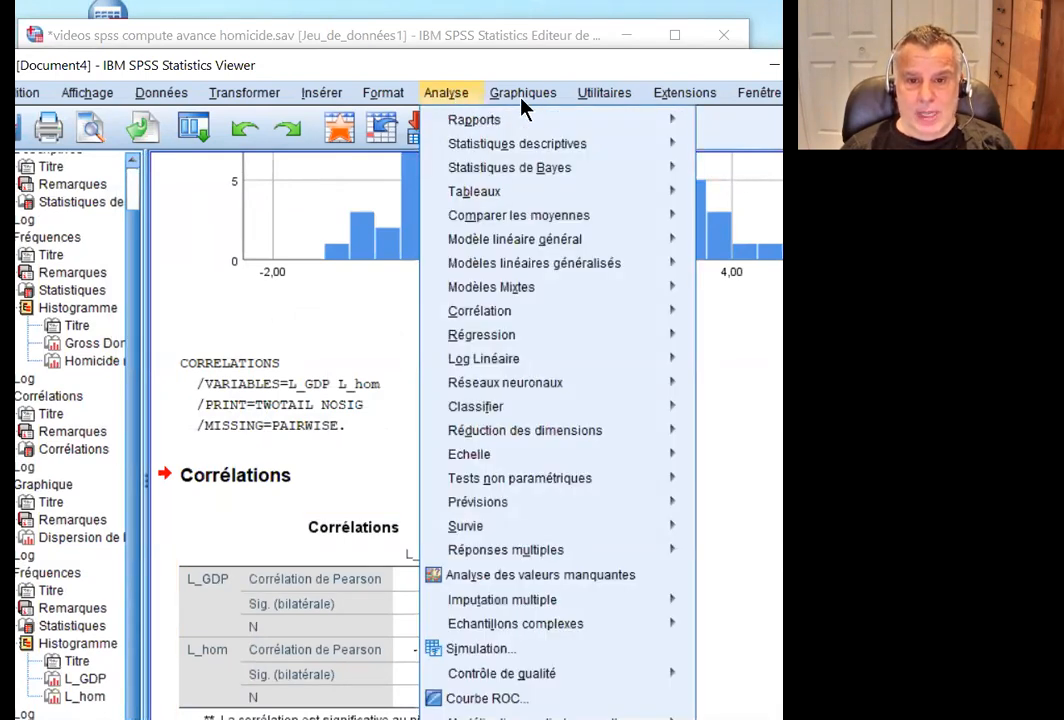
mouse_move(522, 95)
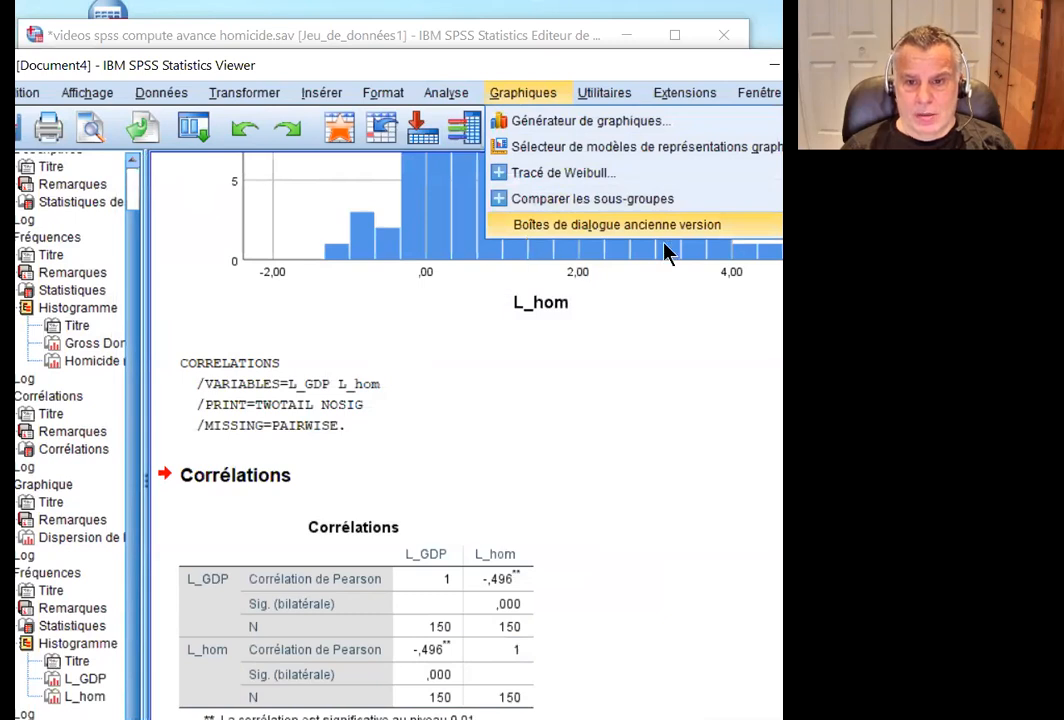
drag(499, 66, 125, 44)
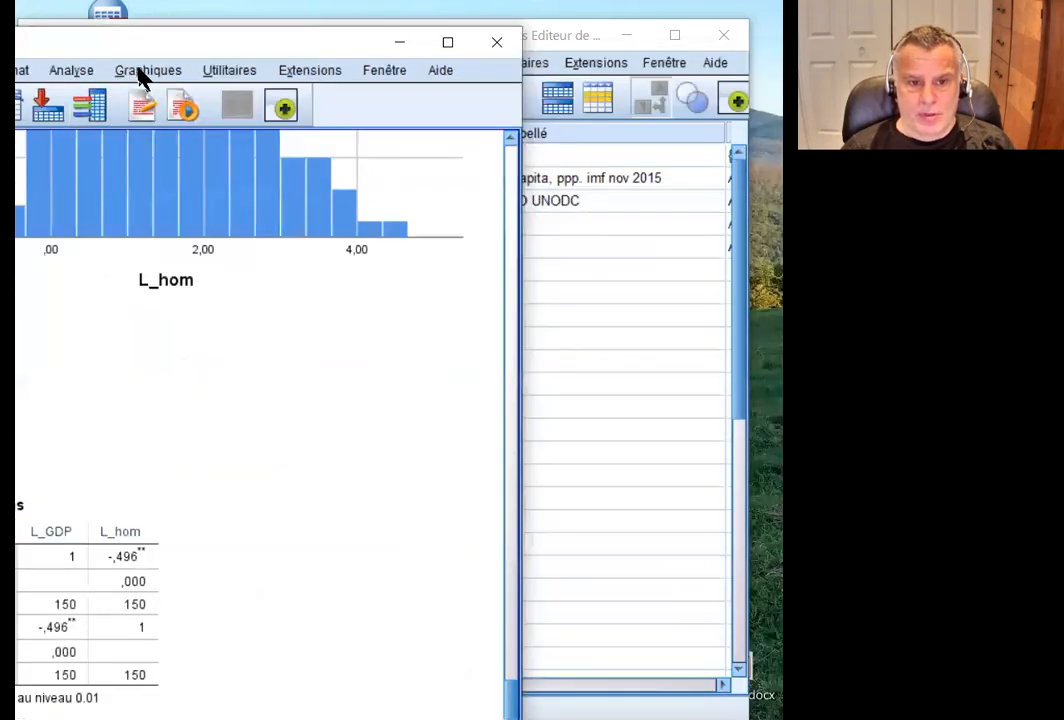
click(142, 72)
mouse_move(302, 205)
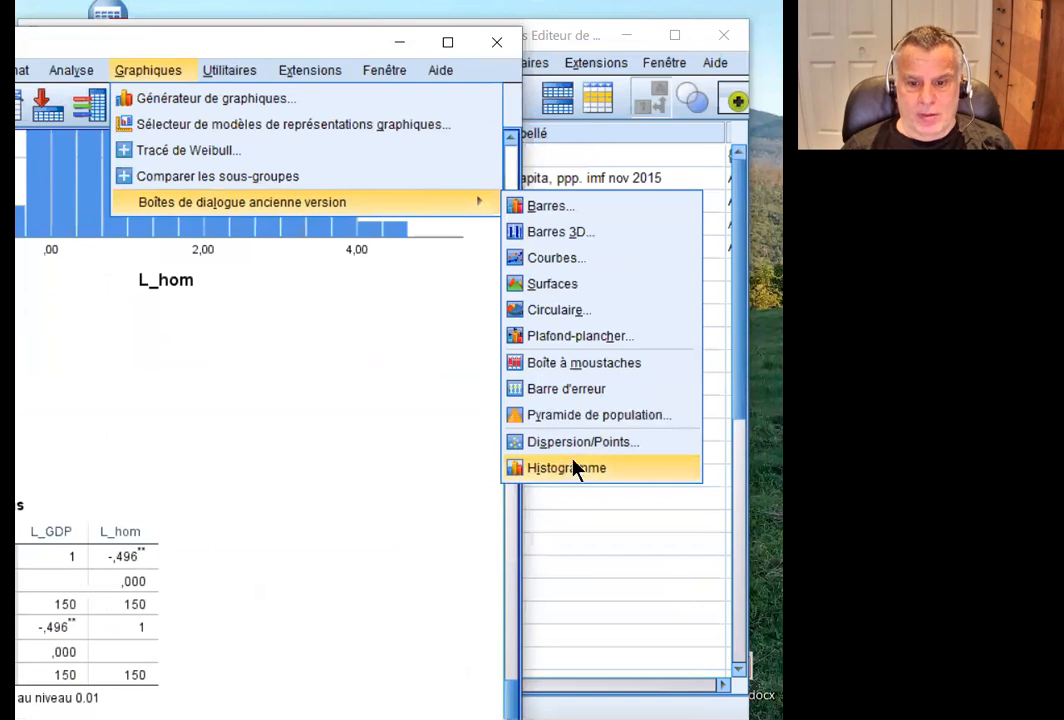
click(580, 442)
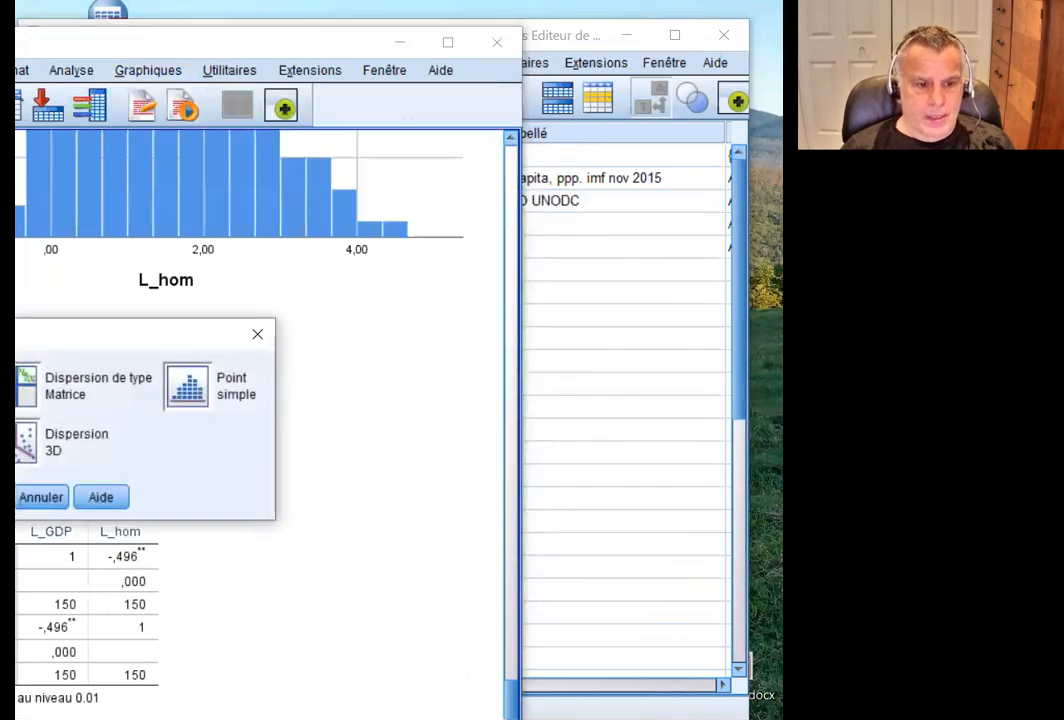
drag(150, 340, 558, 312)
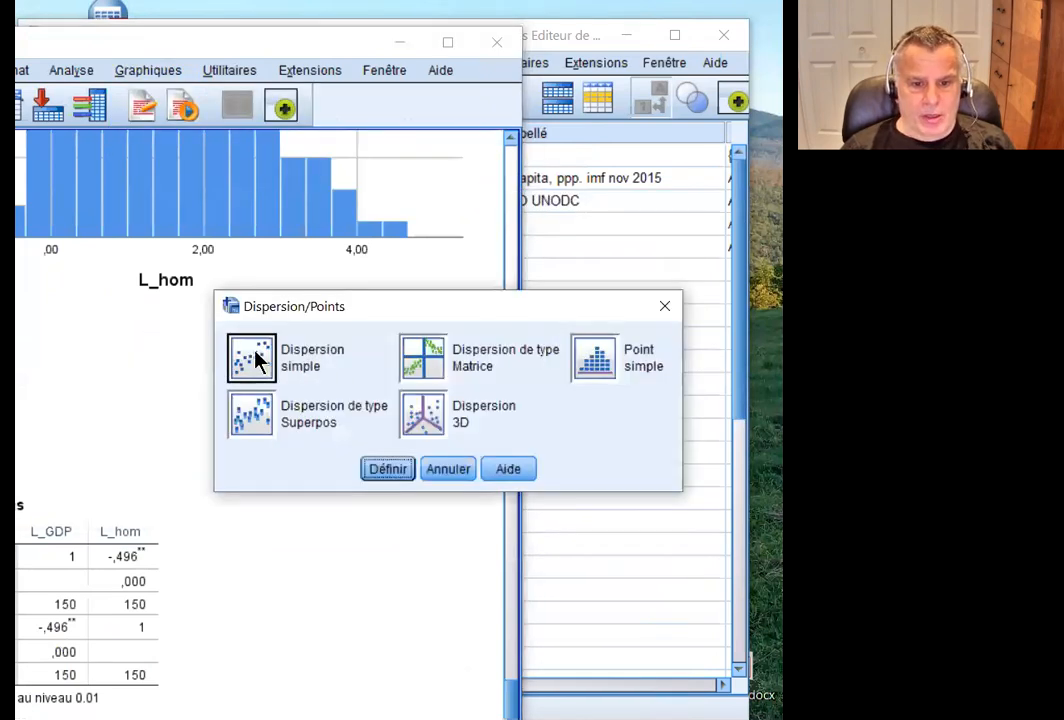
click(402, 472)
click(398, 176)
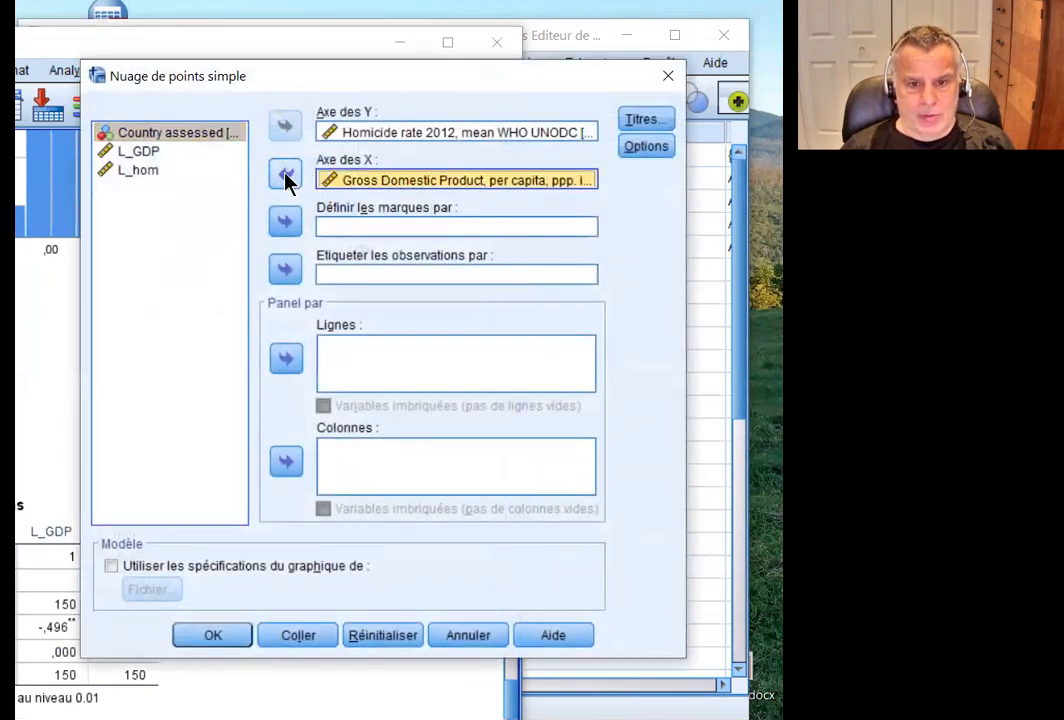
click(288, 176)
click(351, 133)
click(286, 128)
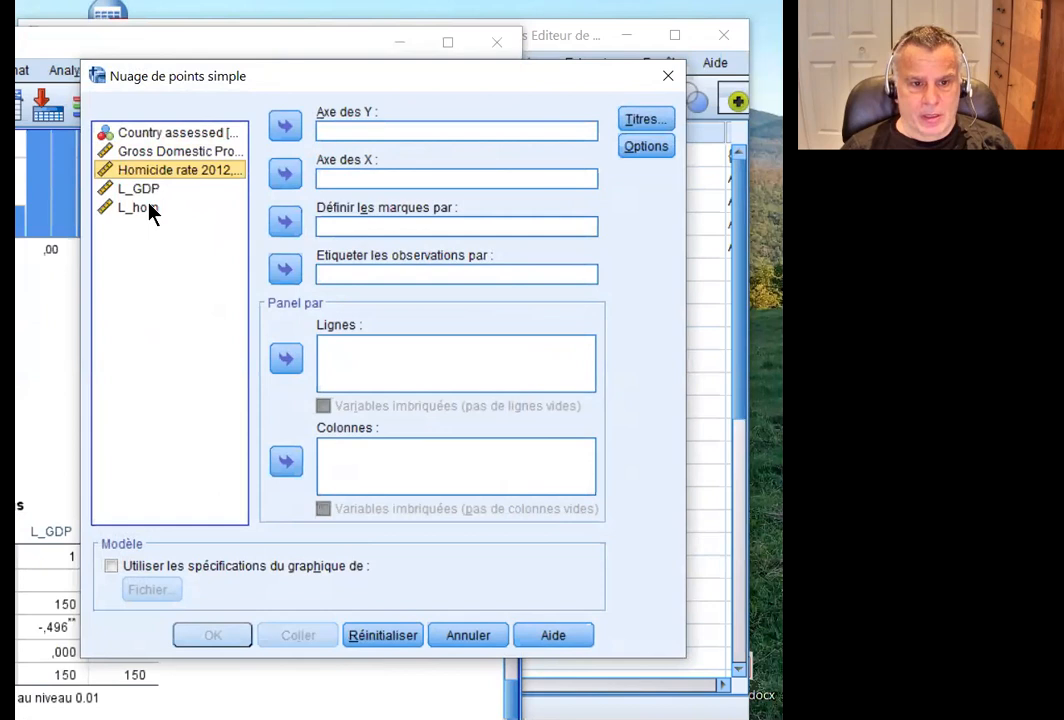
Create the scatterplot with L_GDP on the X axis and L_hom on the Y axis, and examine the plotted points.
click(145, 189)
click(284, 175)
click(145, 189)
click(284, 127)
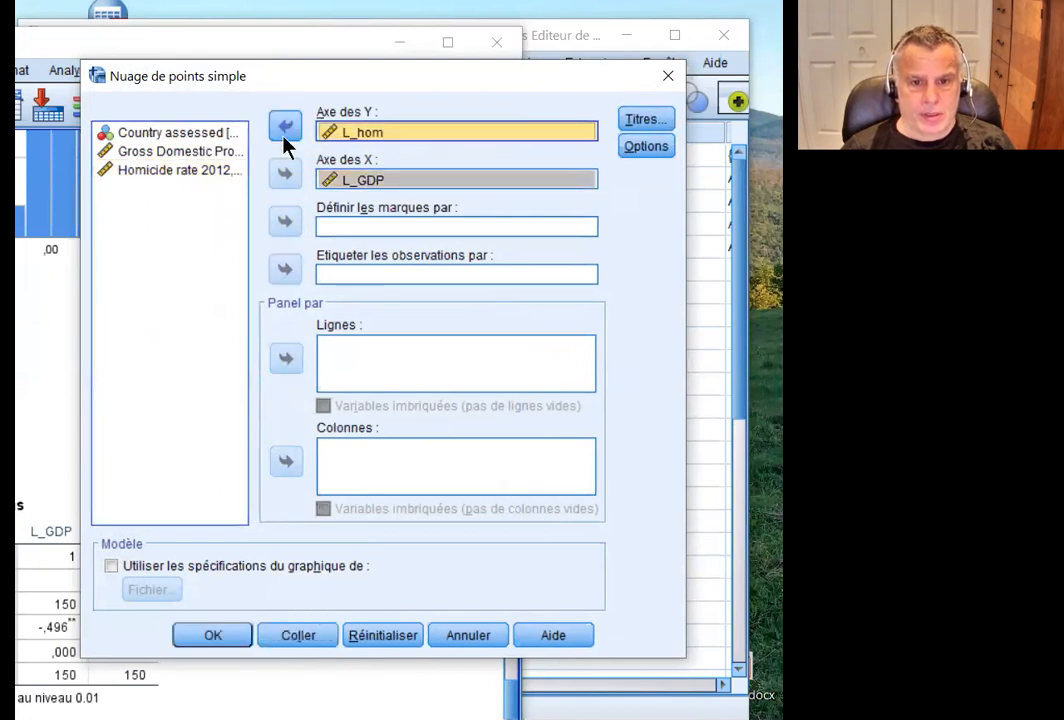
click(222, 637)
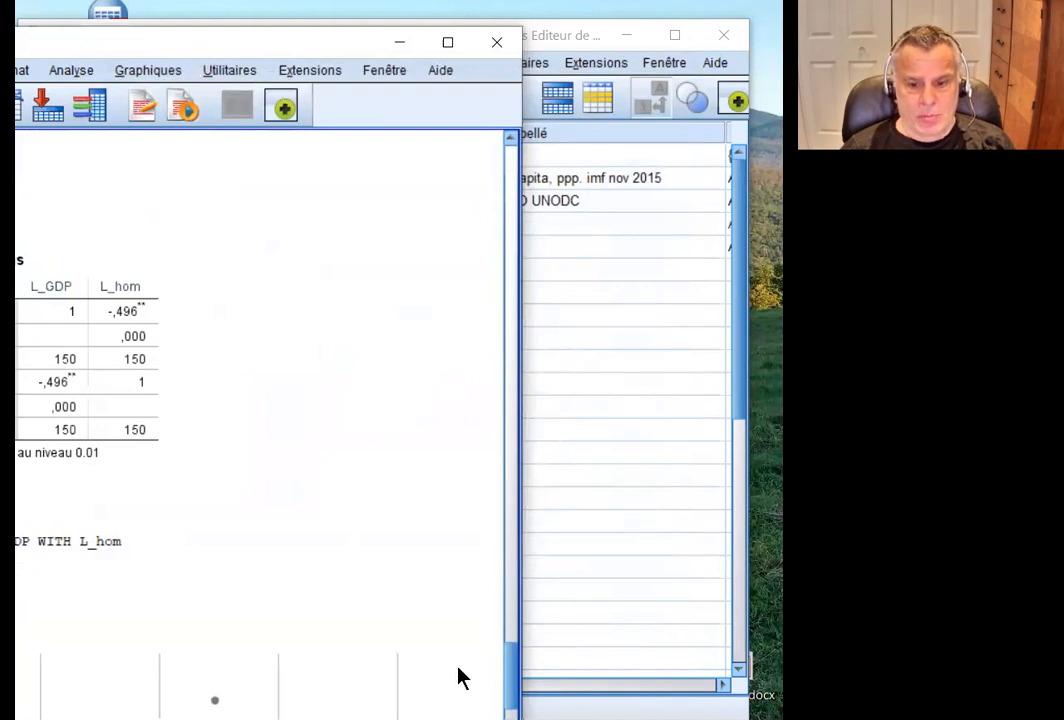
drag(463, 664, 553, 664)
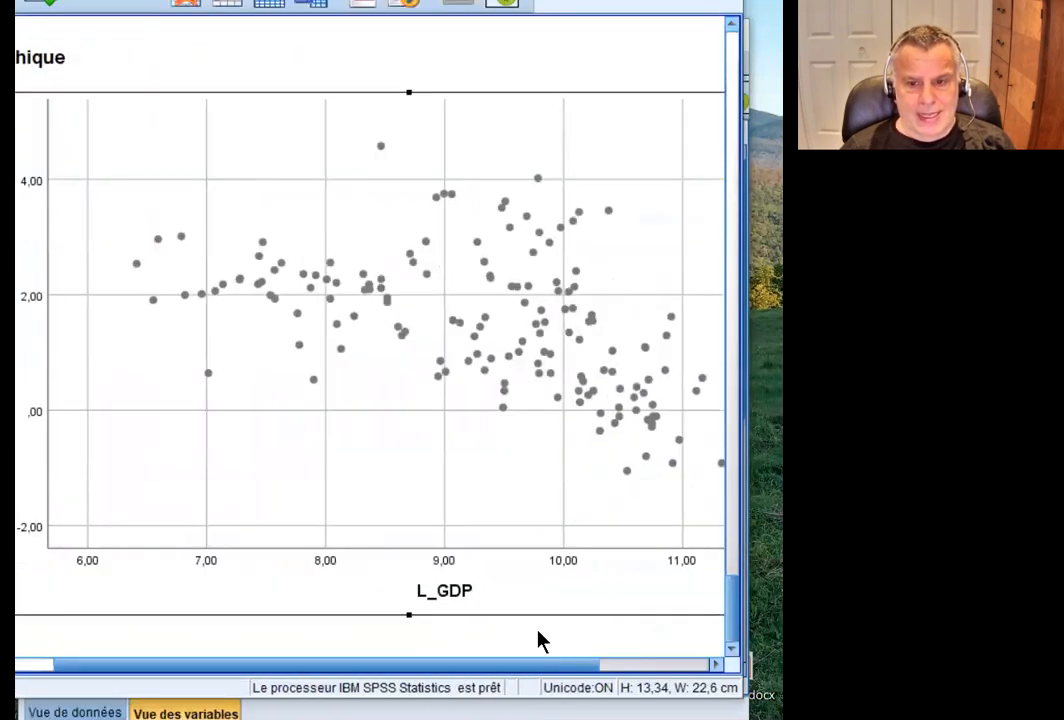
drag(600, 665, 638, 670)
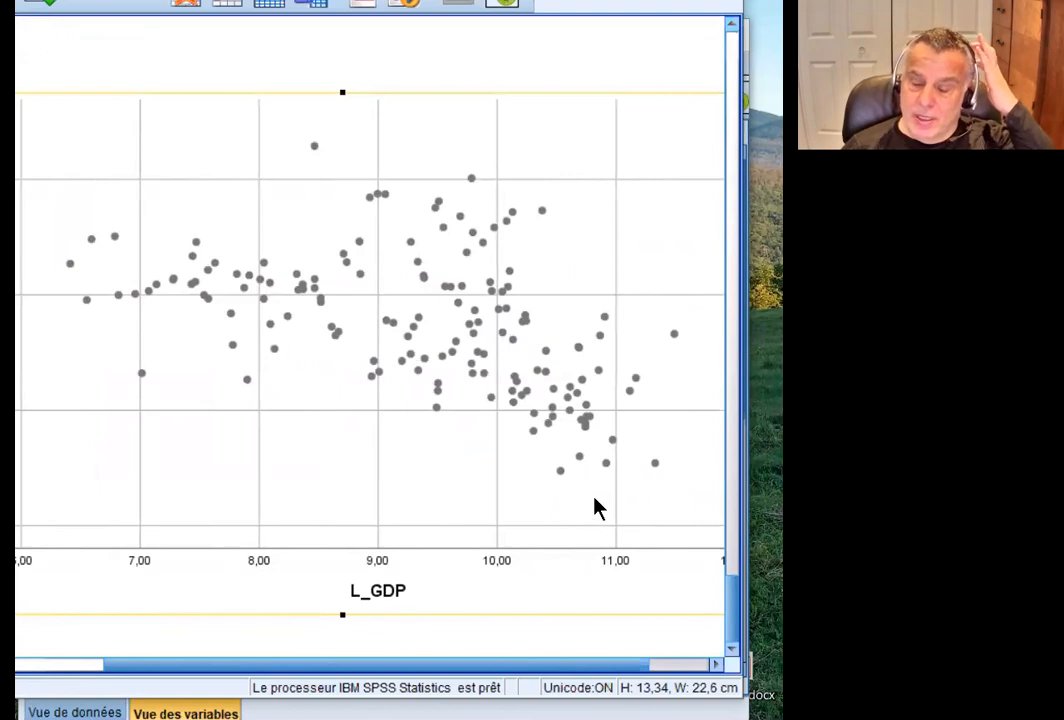
mouse_move(368, 668)
mouse_down()
mouse_move(380, 668)
mouse_move(237, 680)
mouse_move(368, 682)
mouse_up()
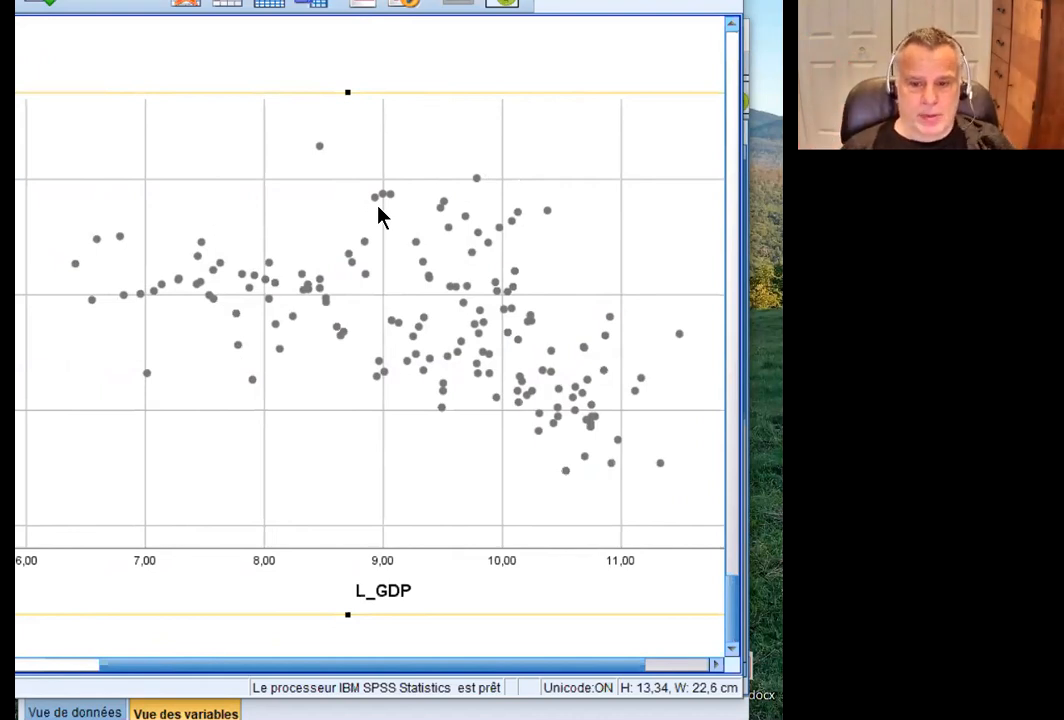
drag(490, 665, 625, 658)
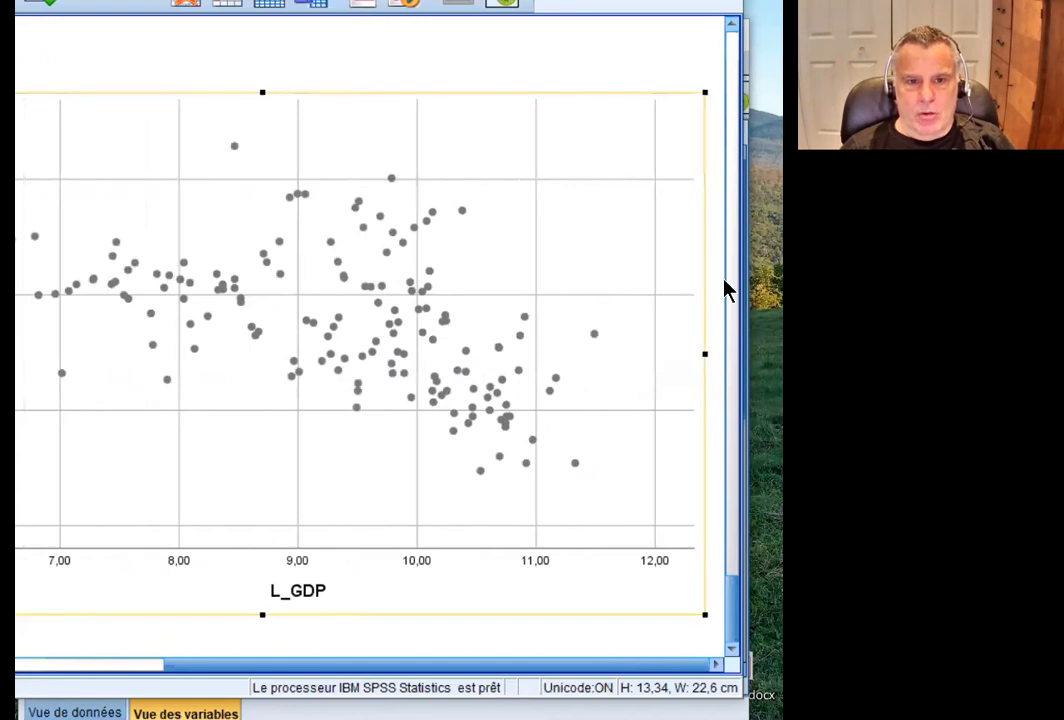